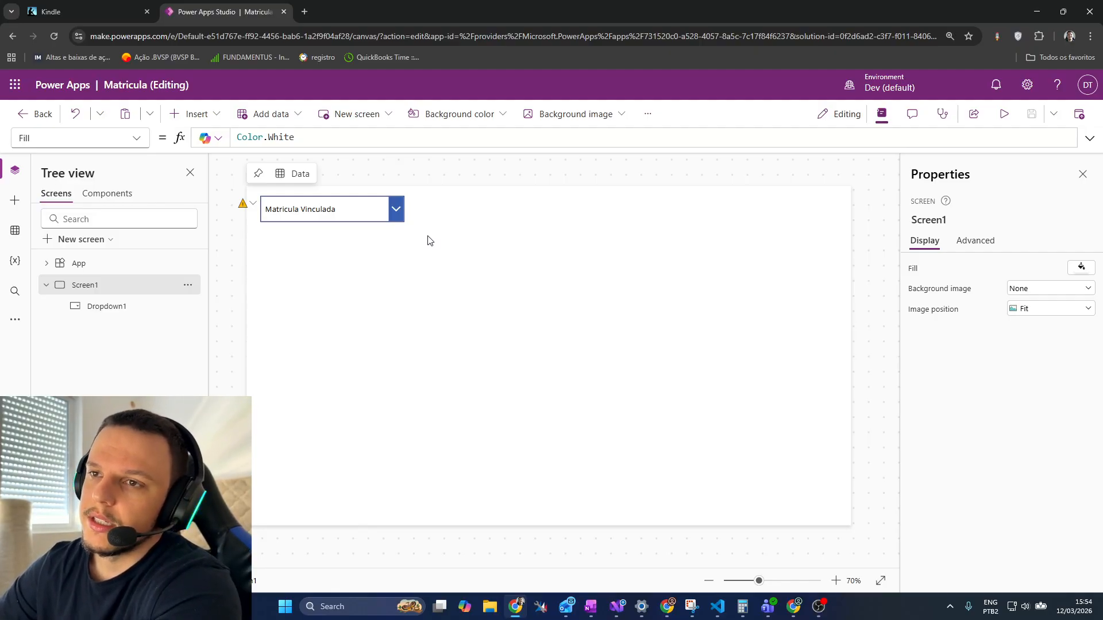
Step: Examine the dropdown's Items formula and its list of choices, and check which data source the app uses
click(335, 214)
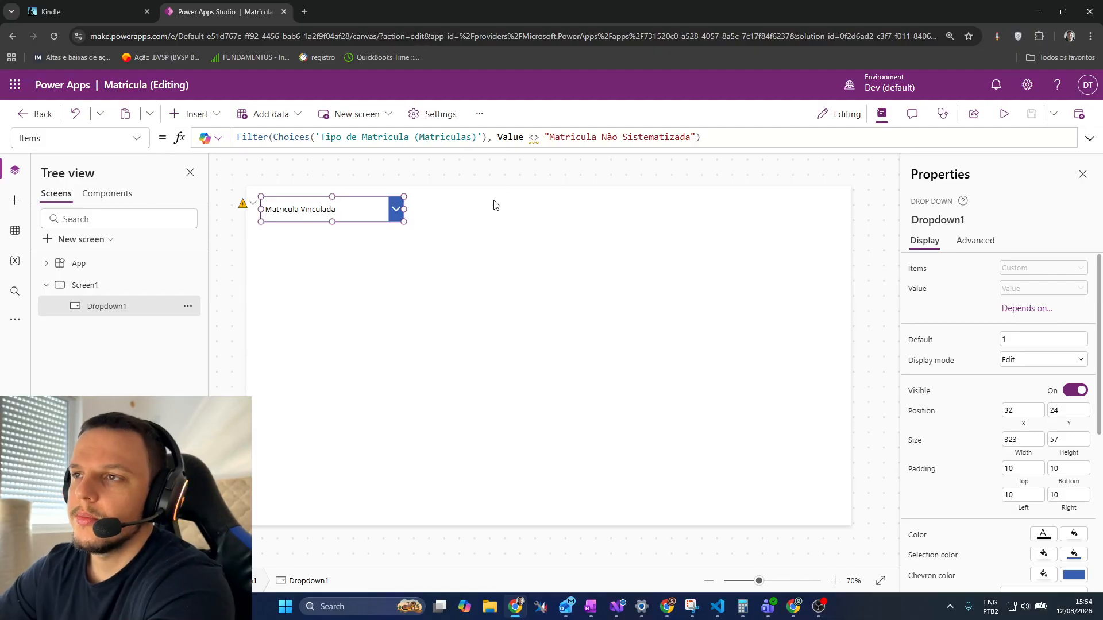
click(481, 224)
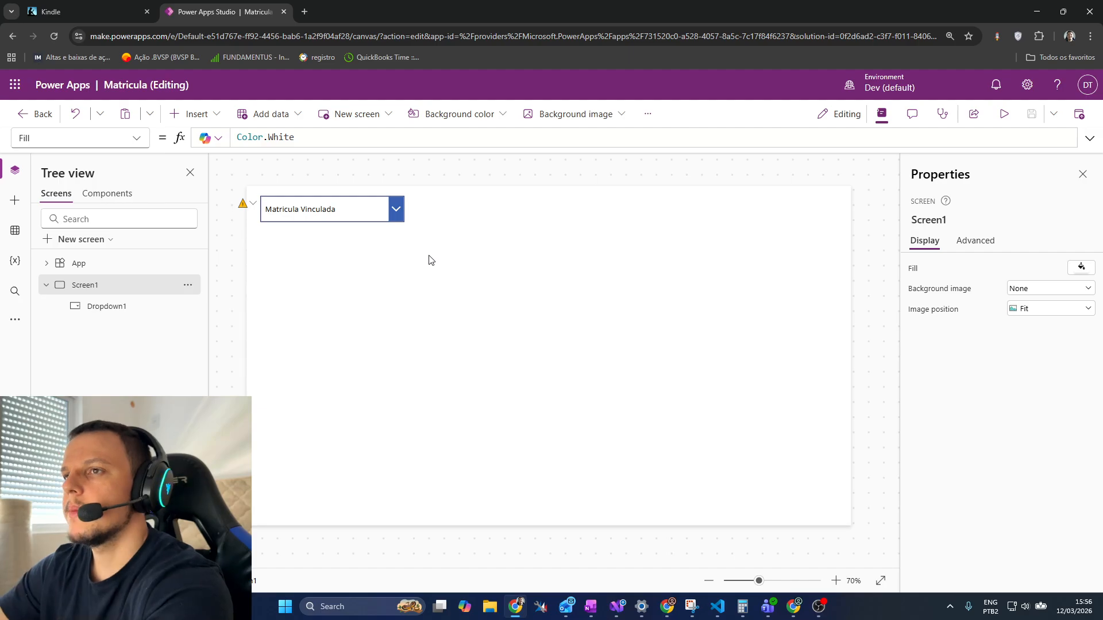
click(390, 214)
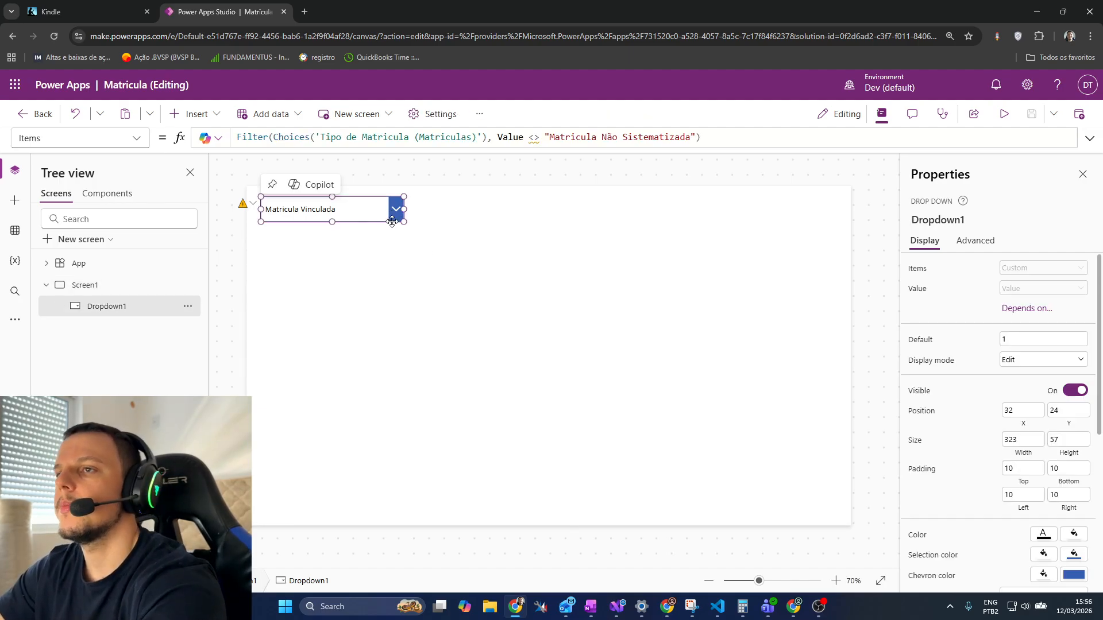
click(396, 210)
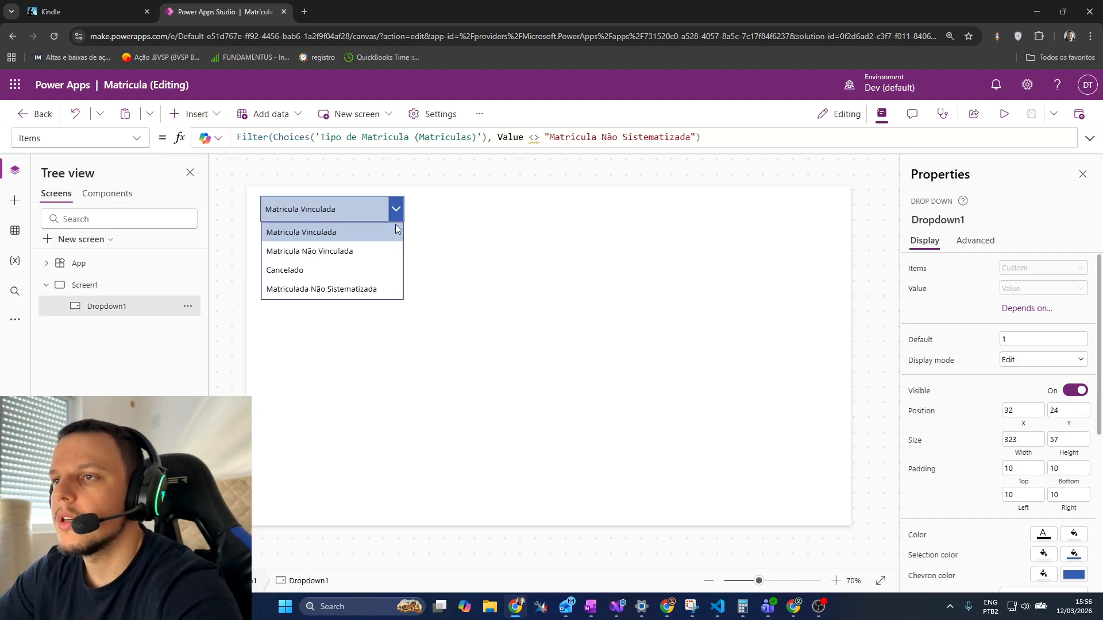
click(418, 249)
click(15, 230)
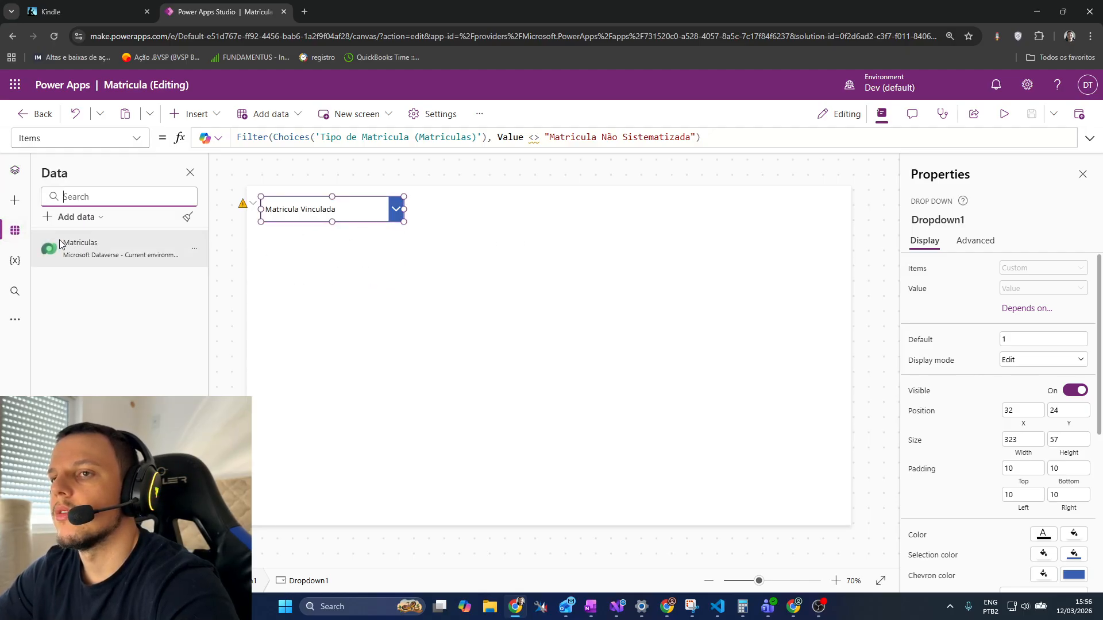
click(518, 263)
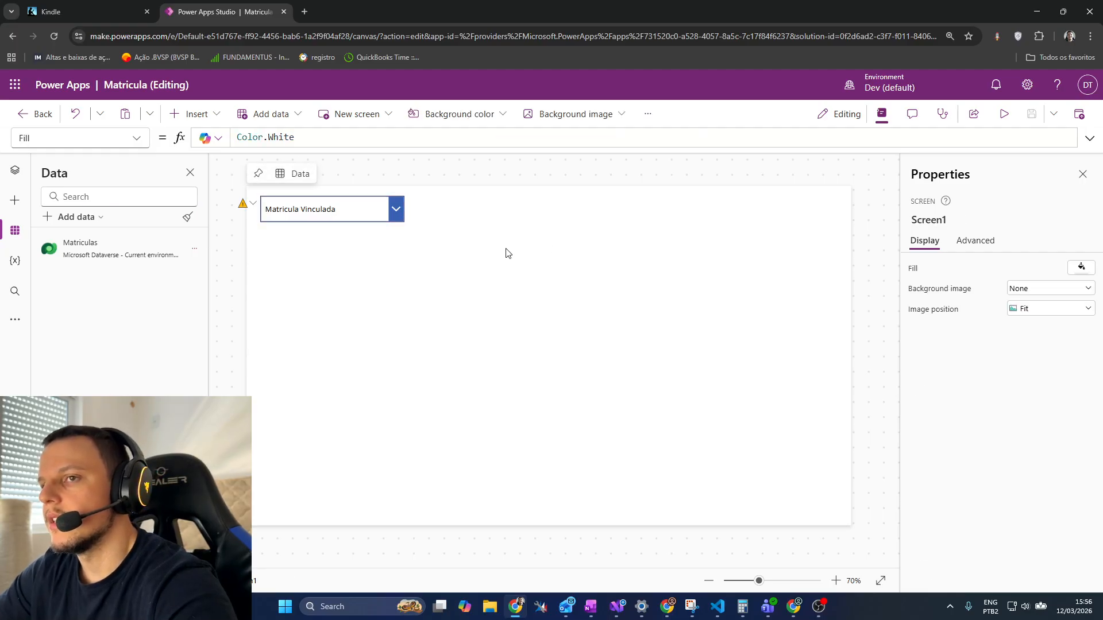
Step: Collapse Screen1 in the screen hierarchy and add a new blank screen to the app
click(15, 170)
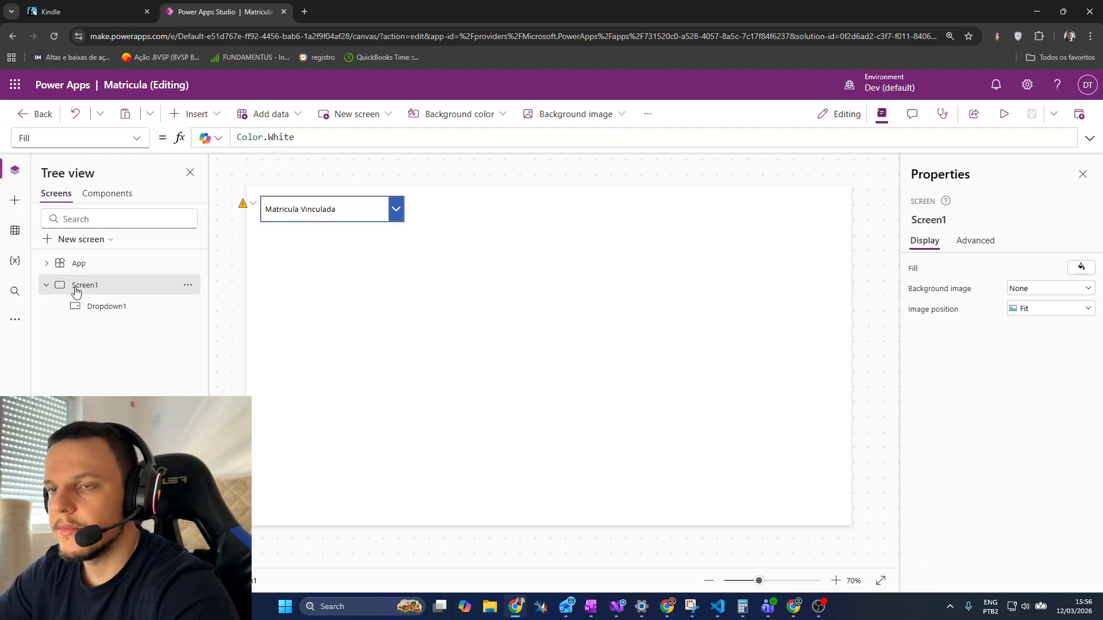
click(46, 286)
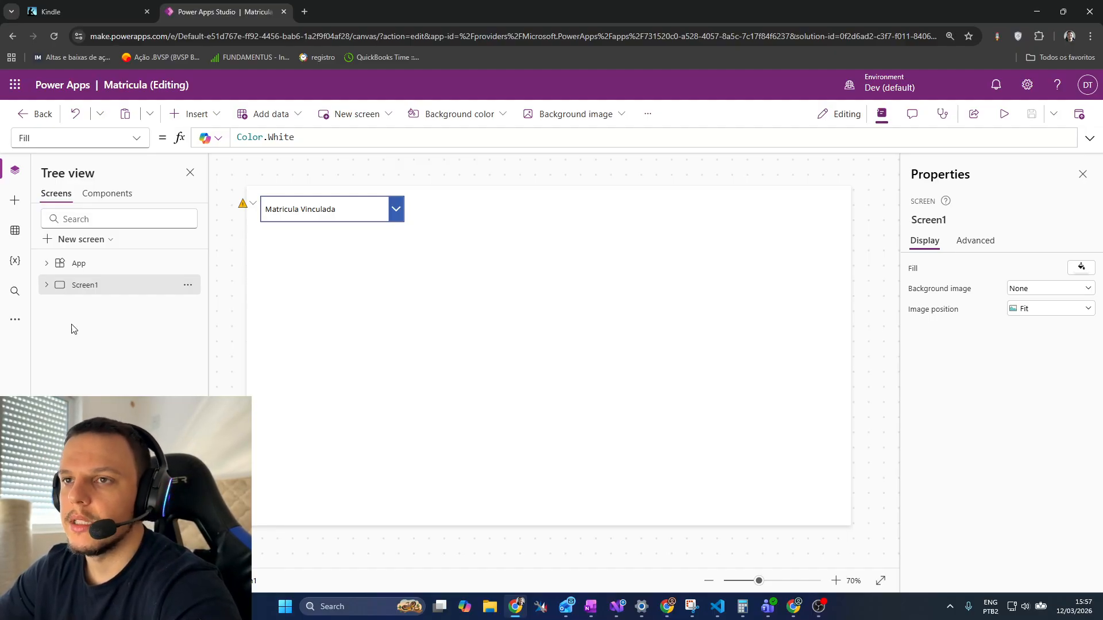
click(97, 240)
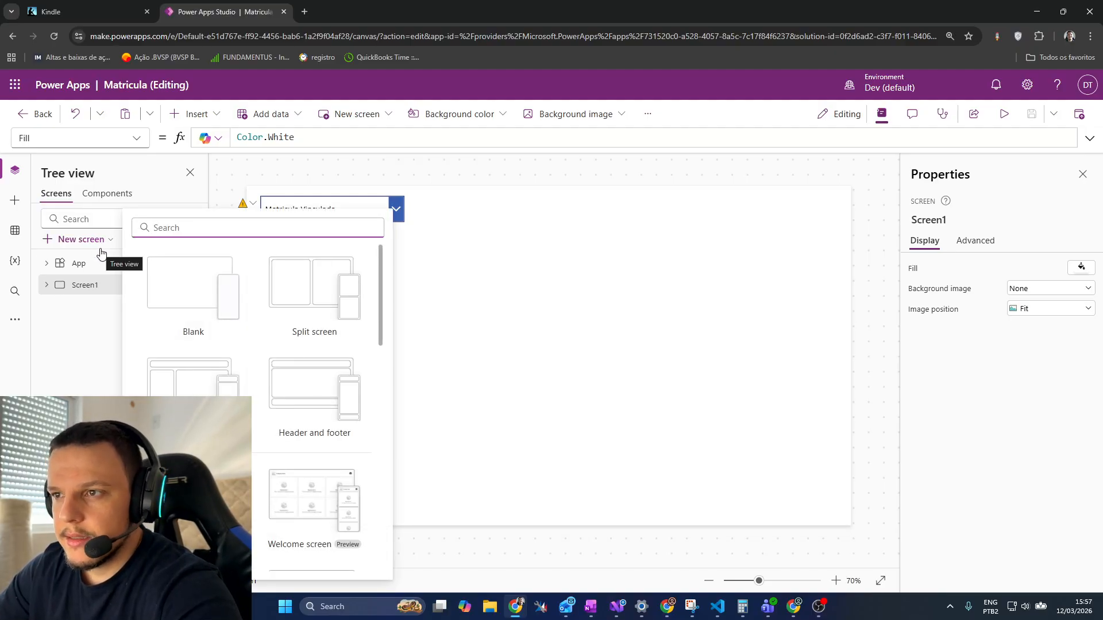
click(195, 289)
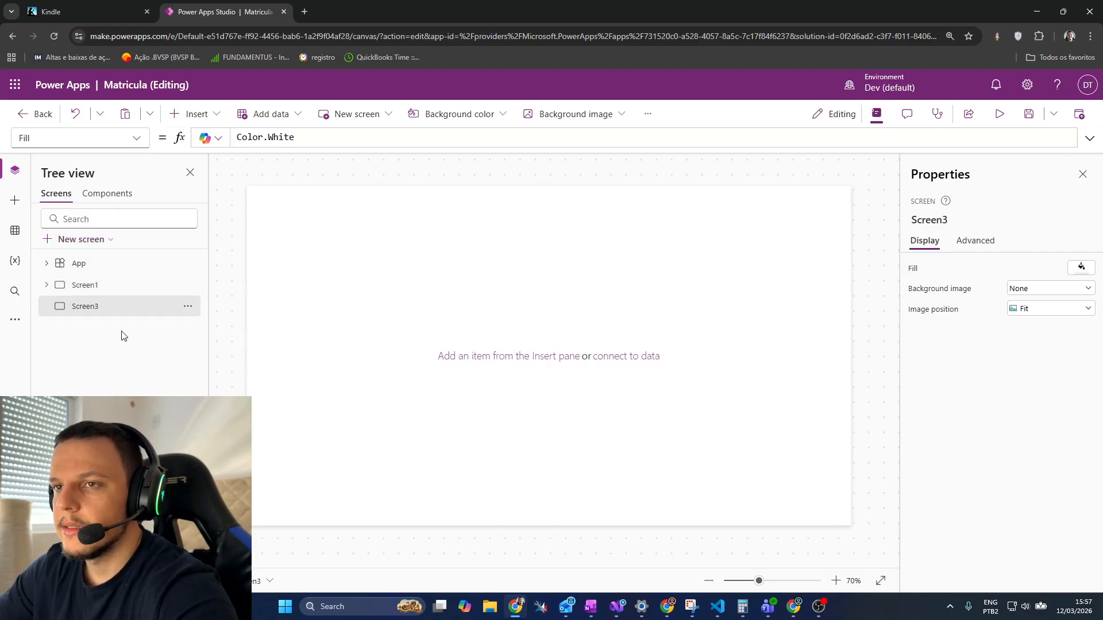
Step: Insert a text input in the upper middle of the new screen, at about X 463, Y 213
click(500, 359)
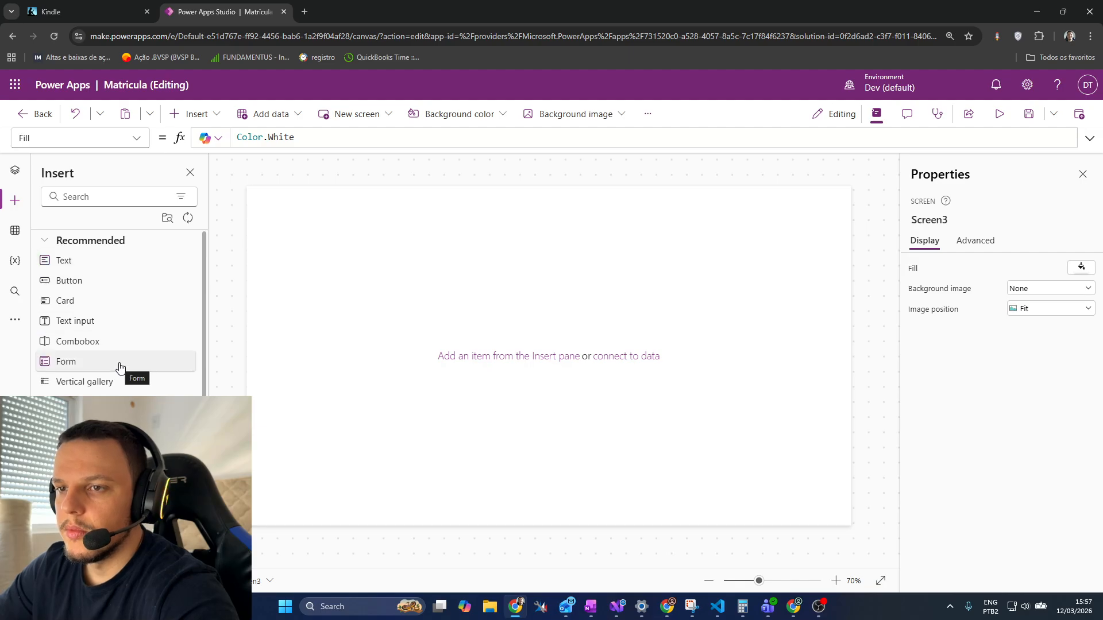
scroll(106, 391, down, 1)
click(107, 393)
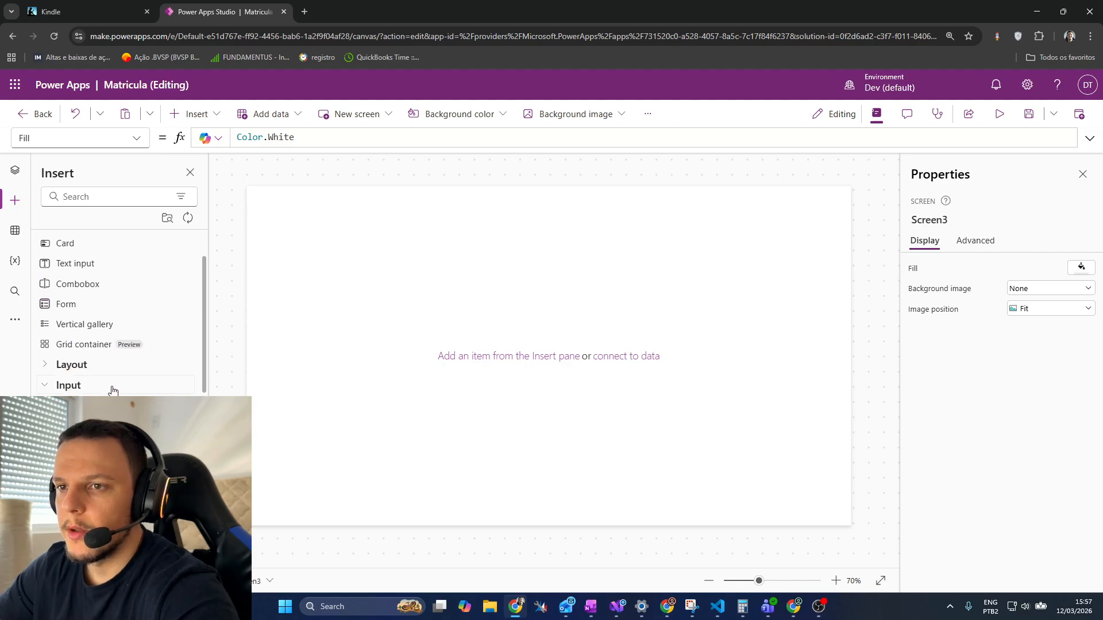
scroll(110, 389, down, 1)
drag(123, 370, 452, 282)
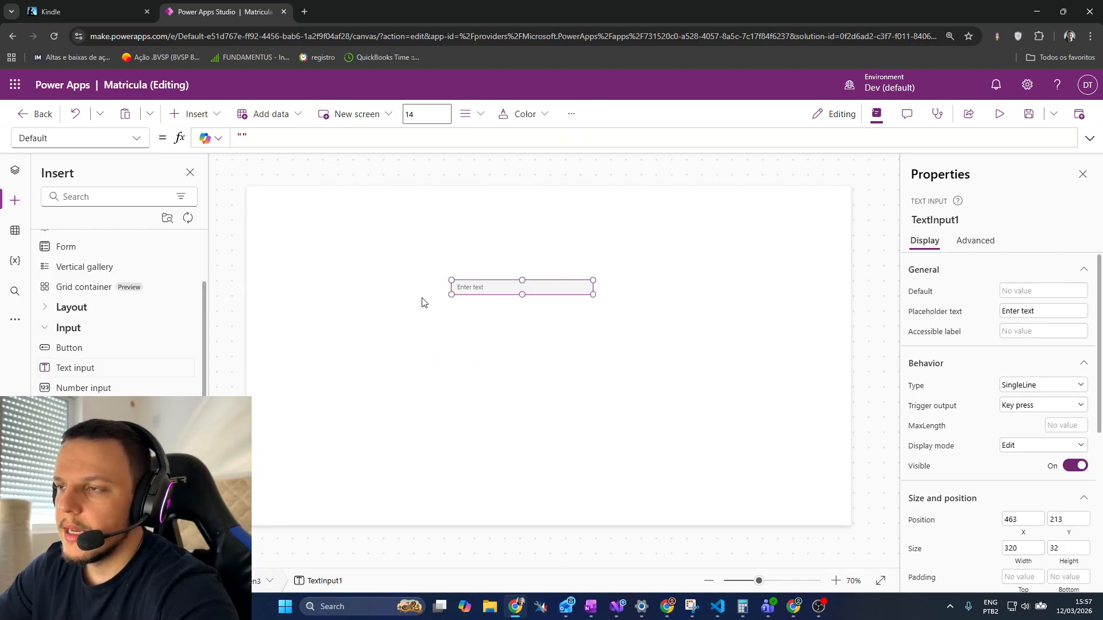
Step: Find the classic text label control and place one just before the text input, at about X 269, Y 210
scroll(129, 386, down, 4)
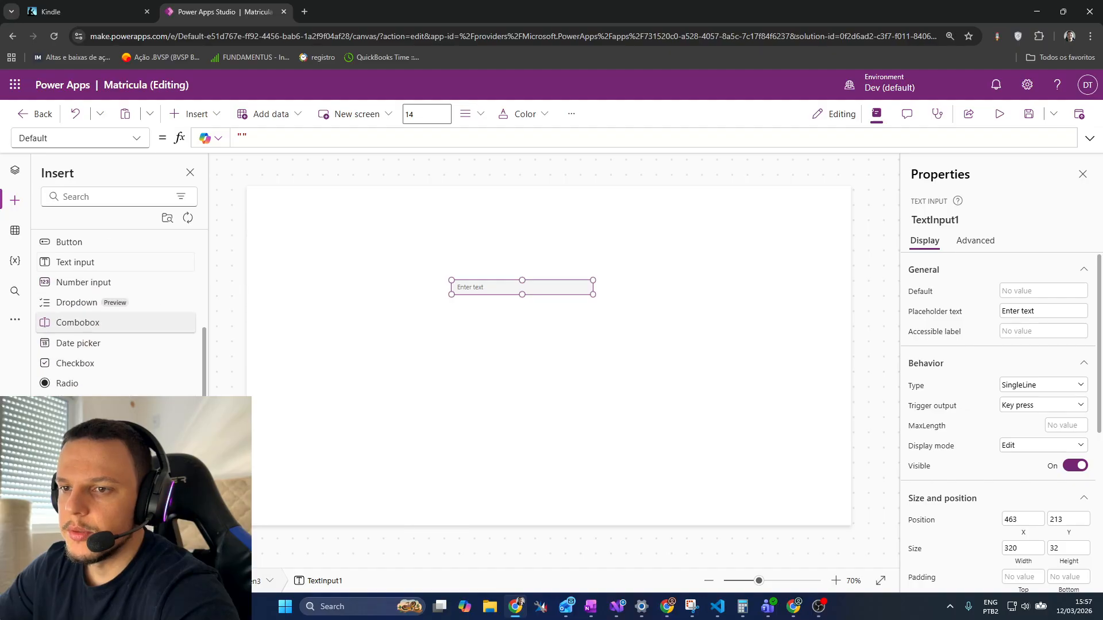
click(138, 196)
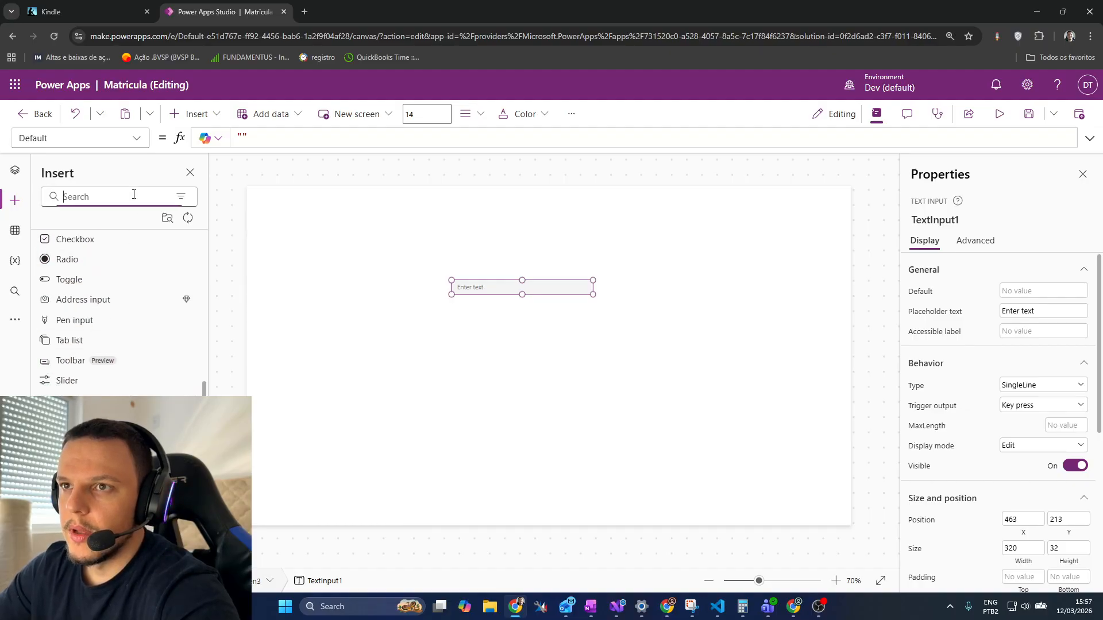
text(label)
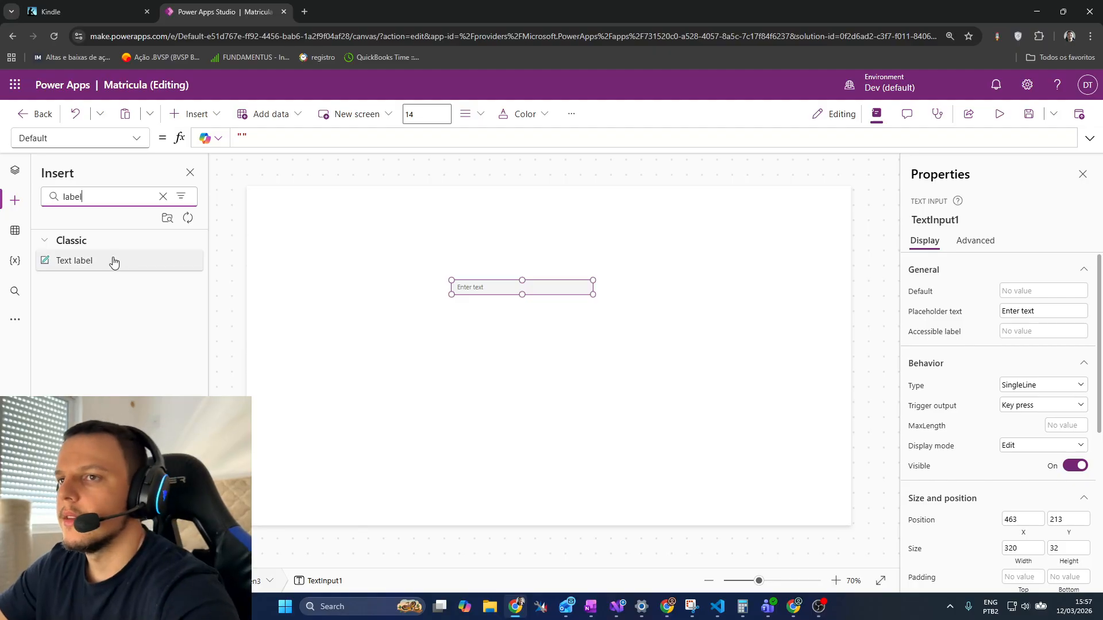
drag(113, 260, 410, 300)
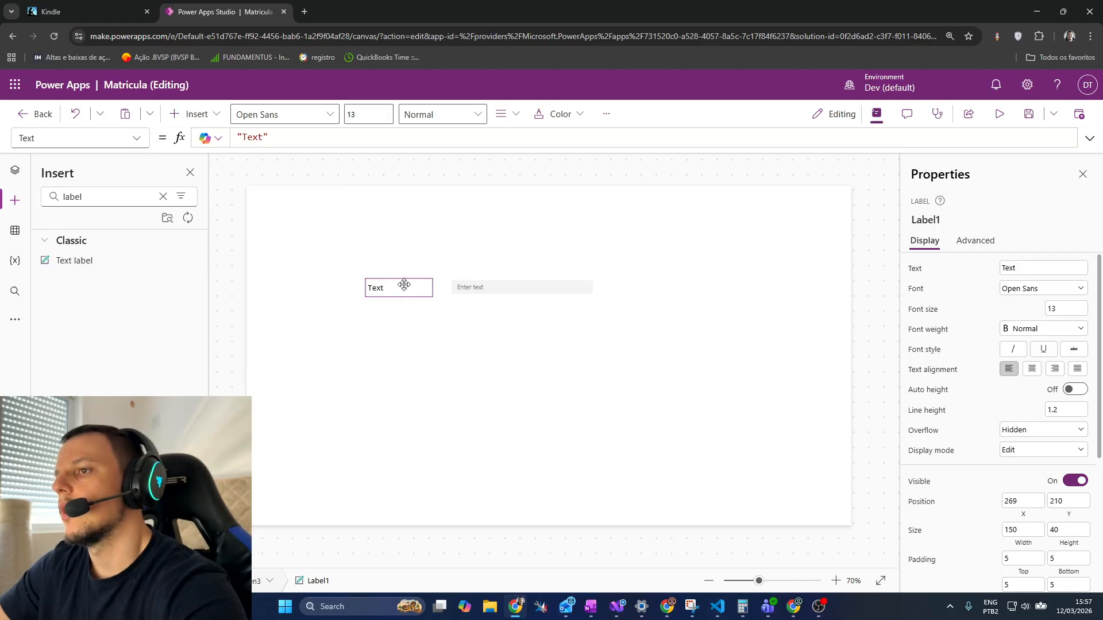
Step: Set the label's text to "Numero da matricula" and widen the label so the text fits on one line
click(1035, 271)
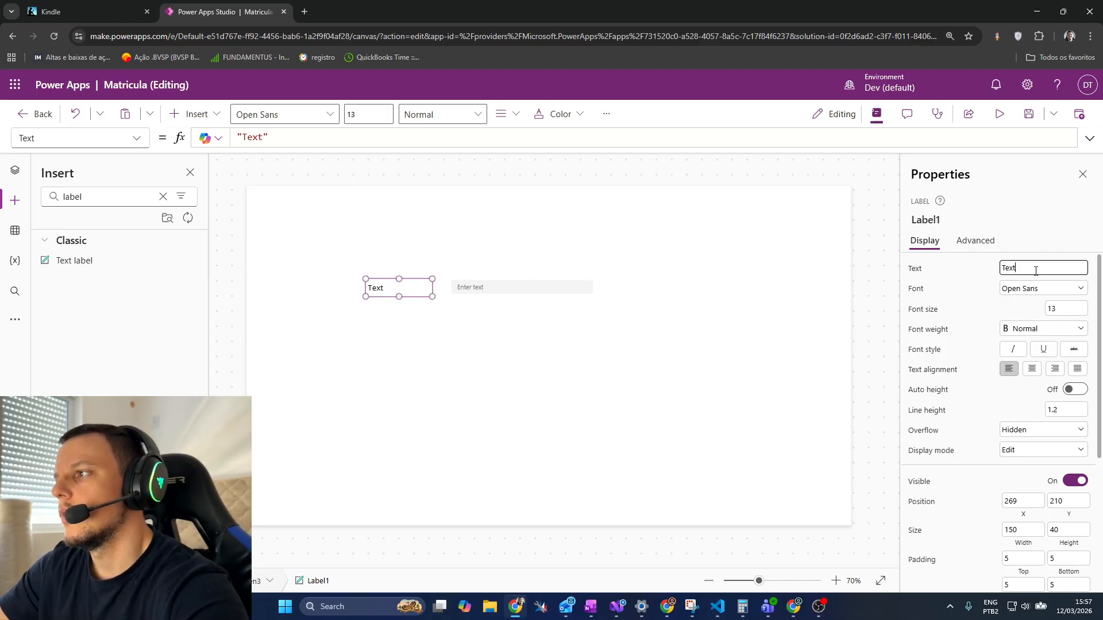
text(Numero de)
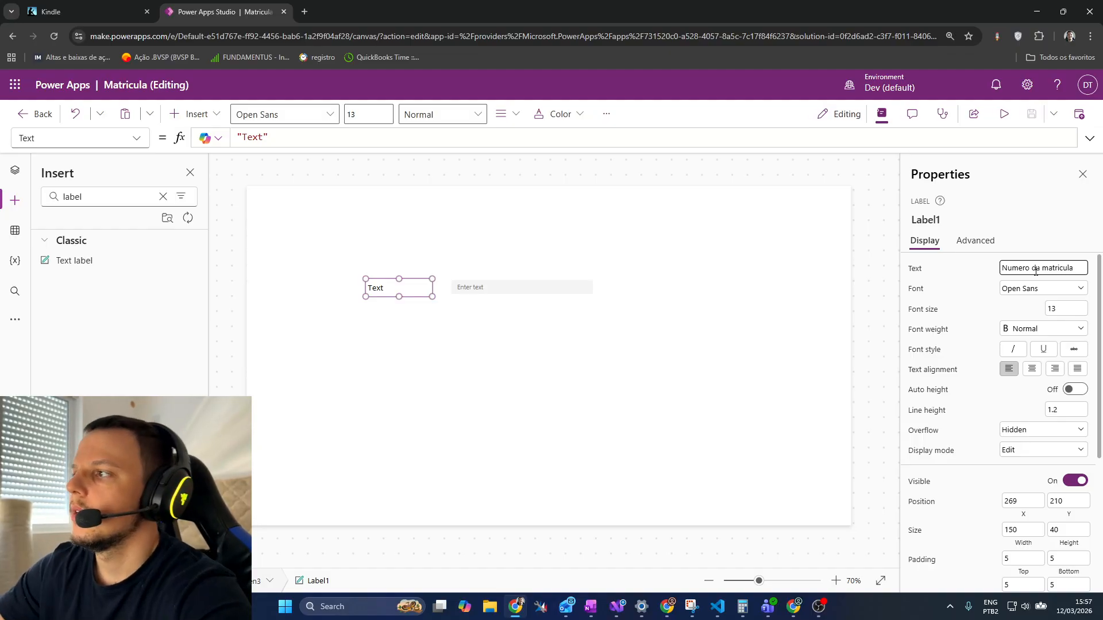
click(843, 325)
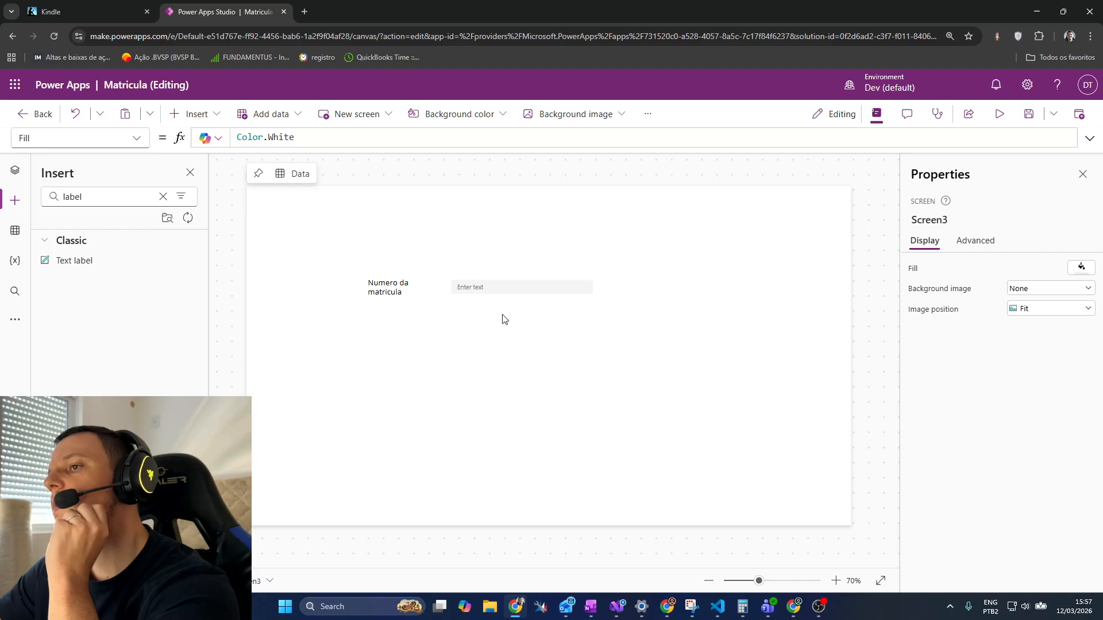
click(404, 296)
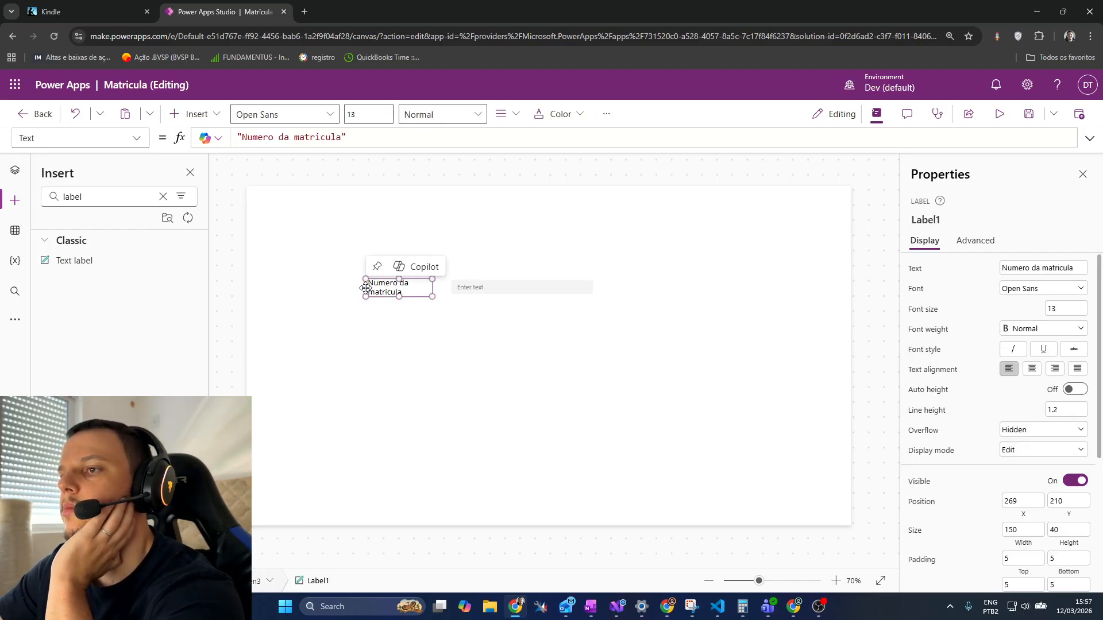
drag(362, 274, 327, 286)
click(504, 295)
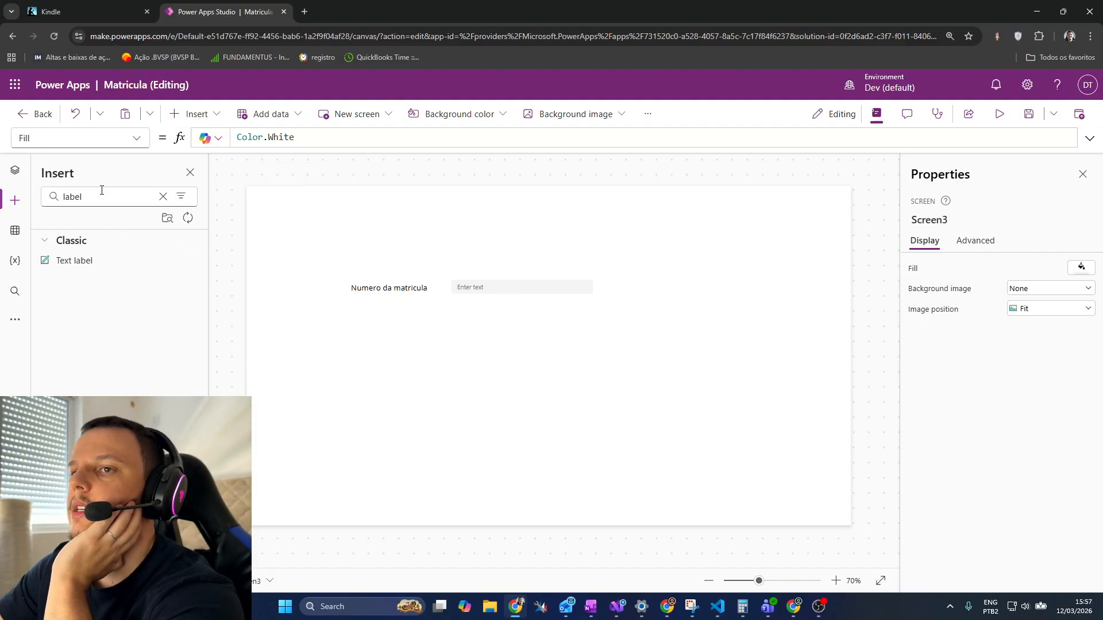
Step: Find the modern button control and place one below the text input, at about X 480, Y 372
drag(83, 196, 44, 204)
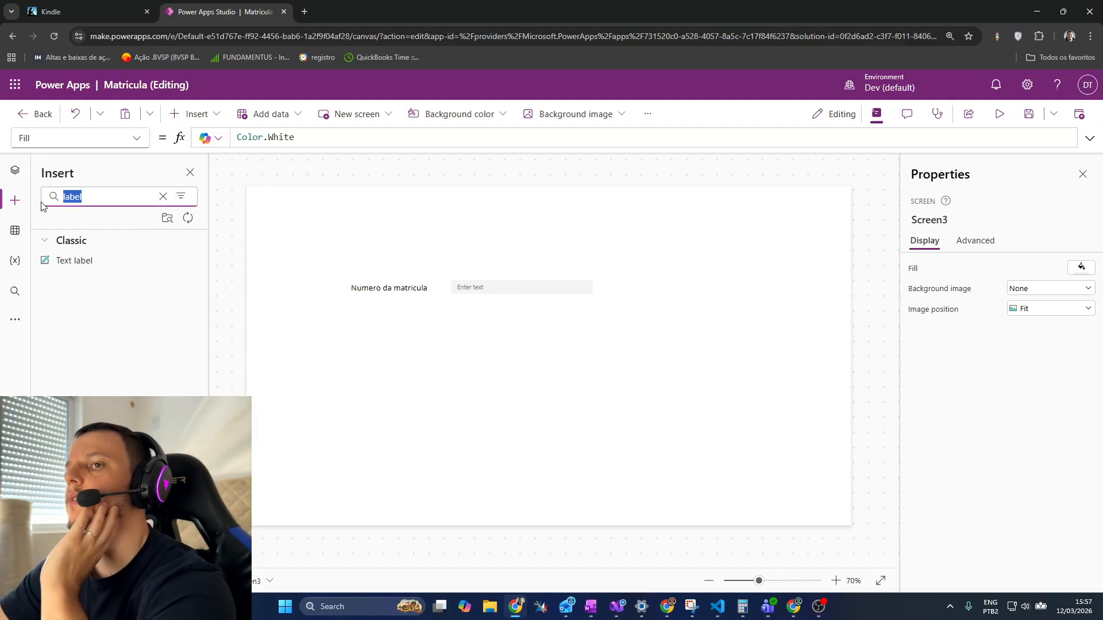
text(button)
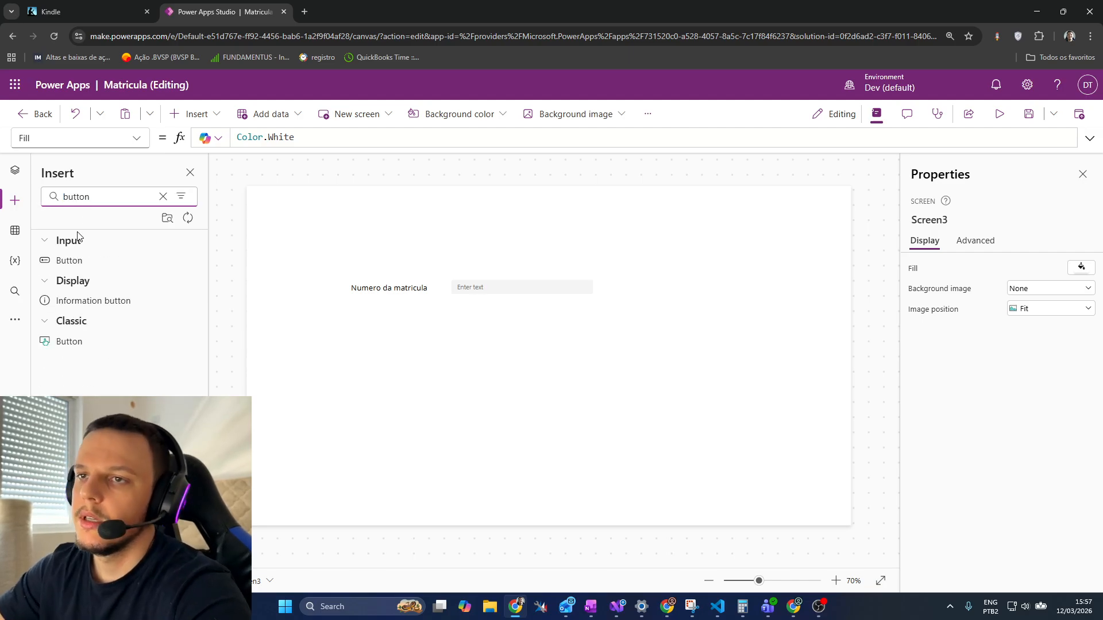
drag(69, 261, 491, 356)
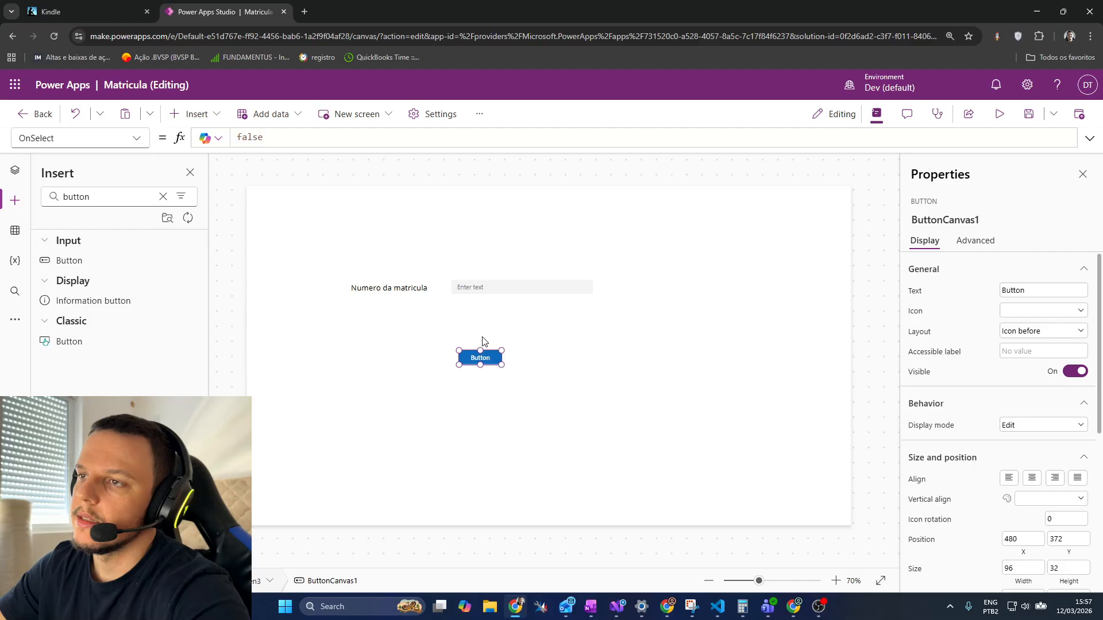
Step: Replace the button's OnSelect formula with the beginning of a SubmitForm( call
click(135, 142)
scroll(115, 362, down, 3)
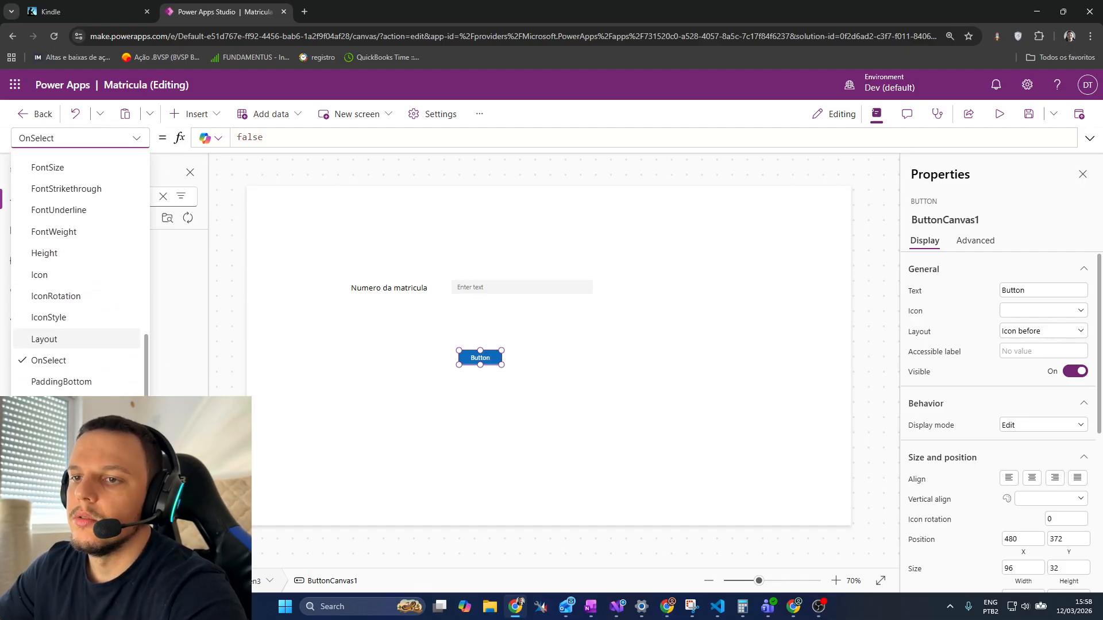
scroll(81, 339, down, 1)
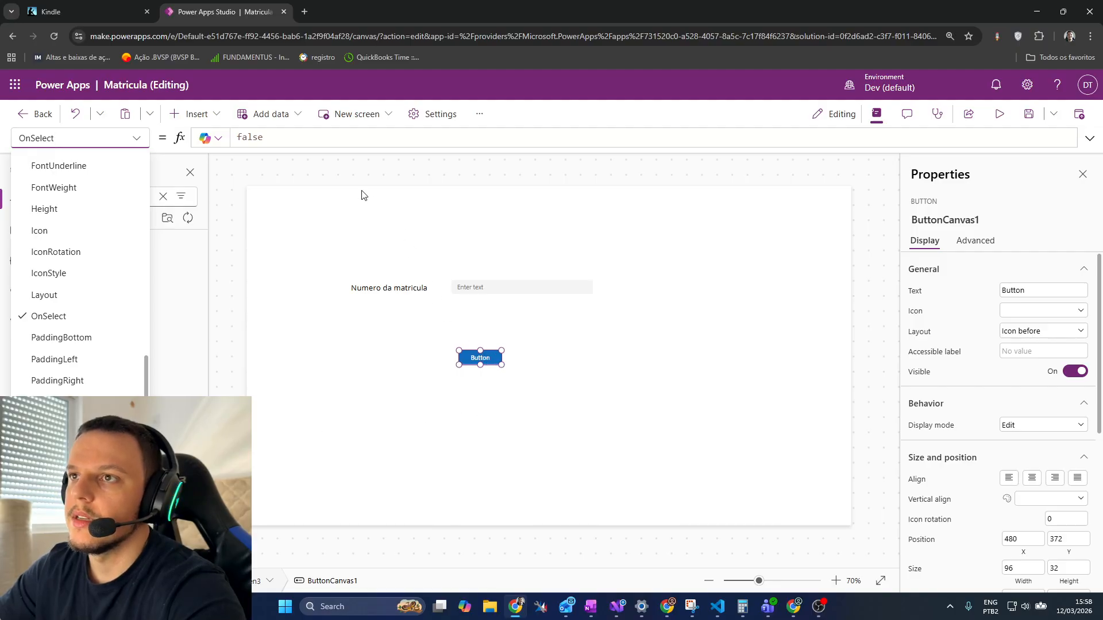
double_click(318, 136)
text(Submi)
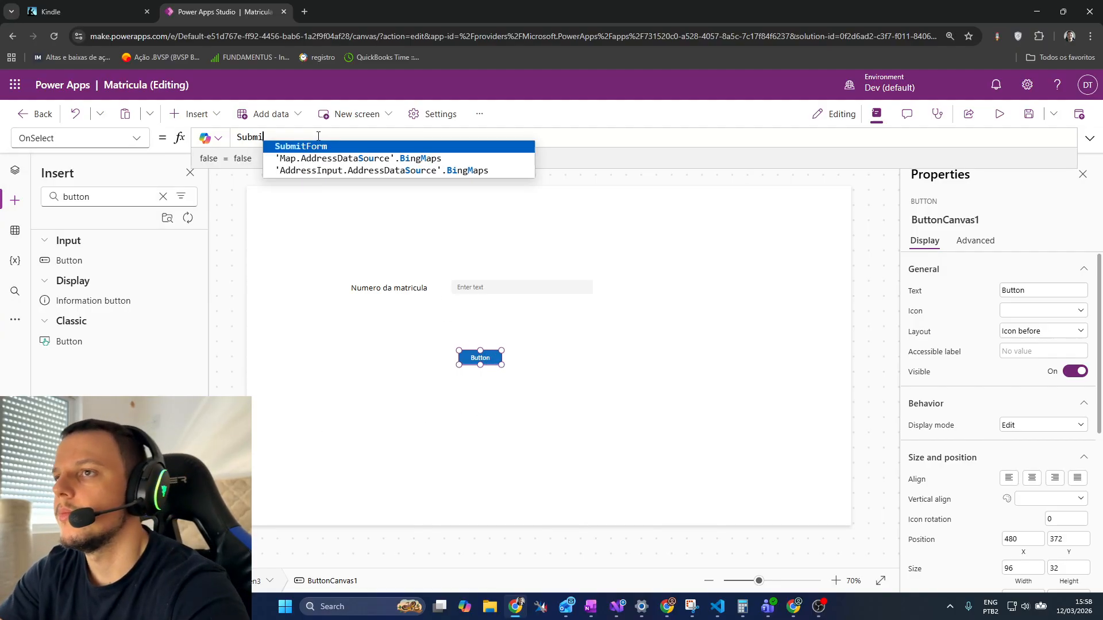
text(tF)
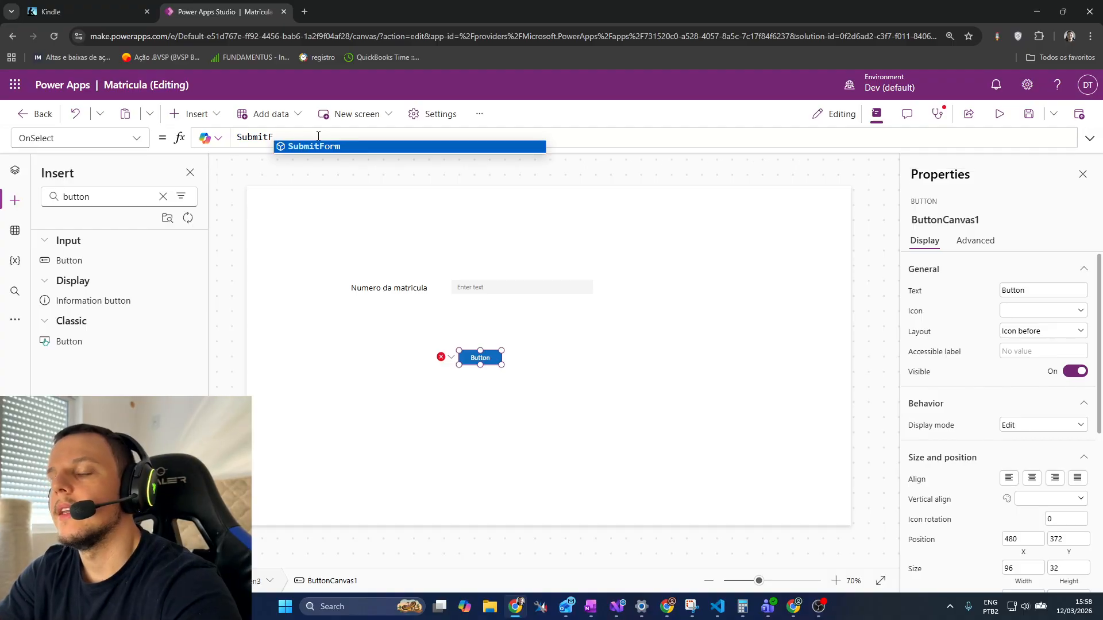
key(Tab)
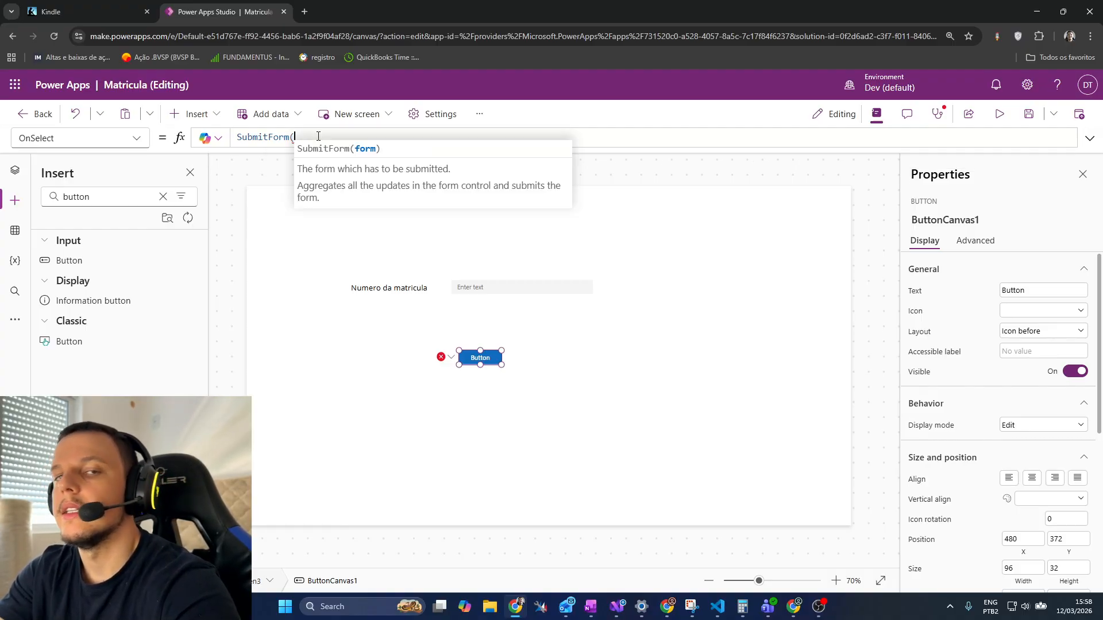
Step: Delete the label, text input and button together from the new screen
click(547, 366)
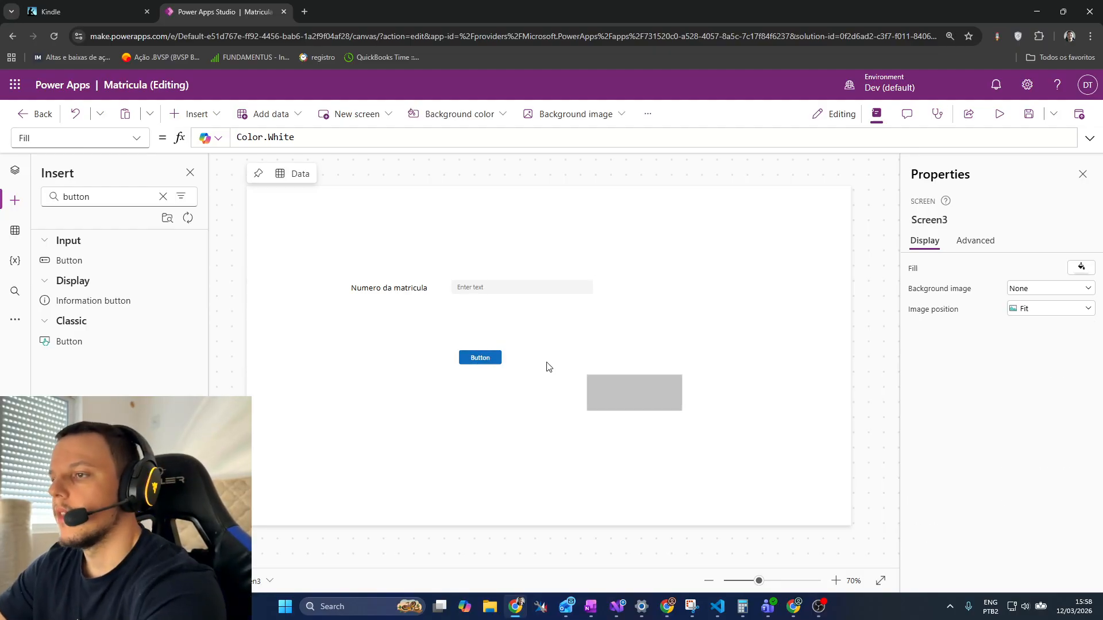
drag(546, 367, 333, 262)
key(Delete)
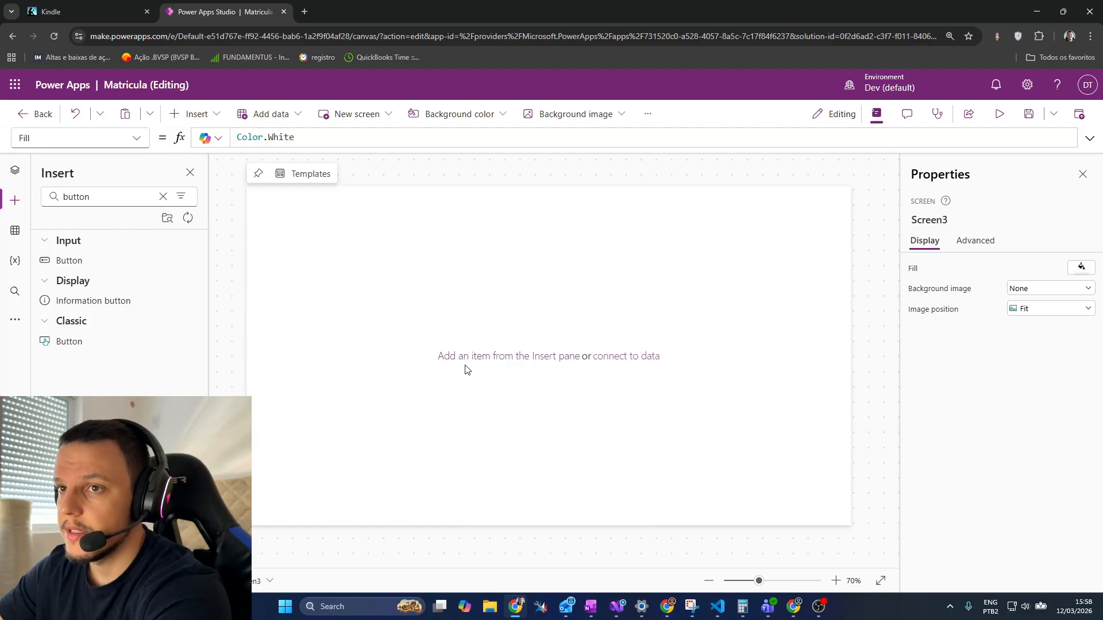
Step: Review the app's connected data sources and the option to add more data from the empty screen
click(628, 356)
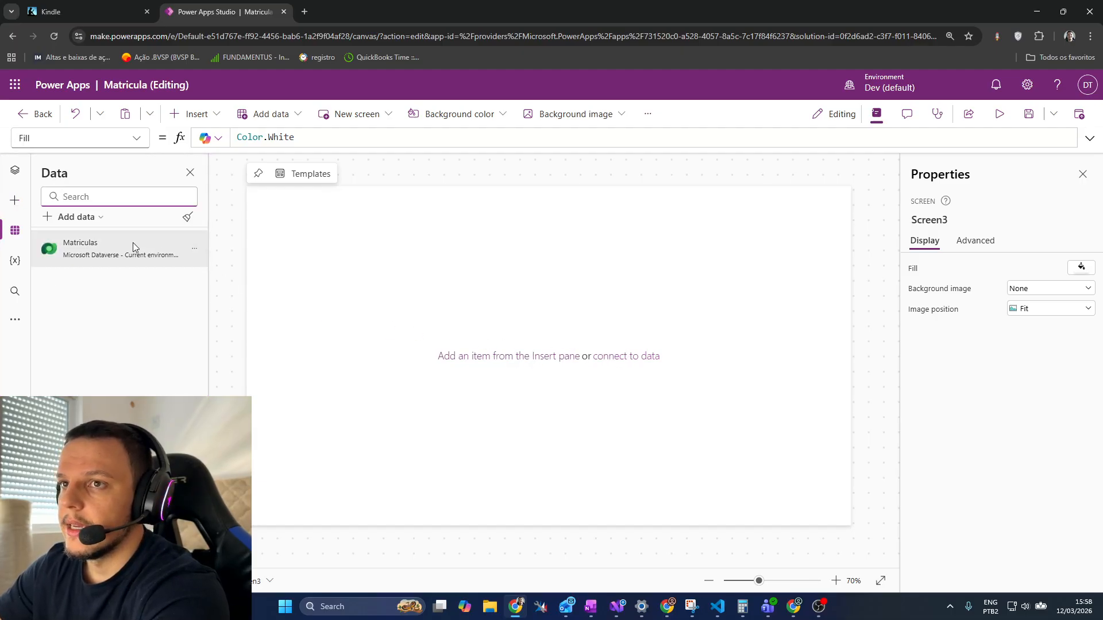
mouse_move(132, 243)
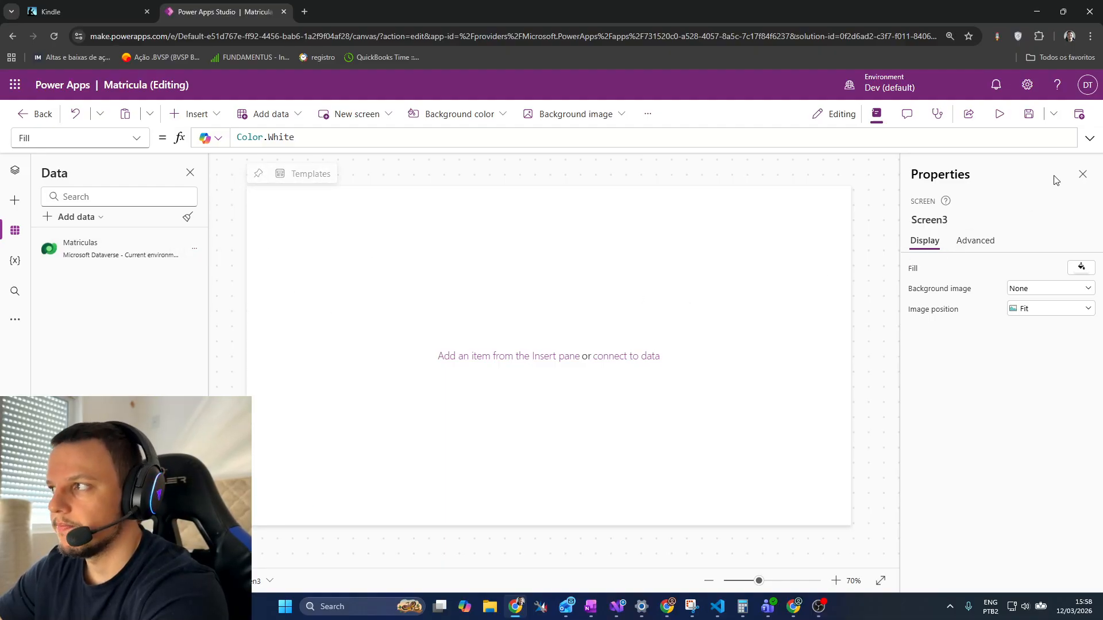
click(86, 221)
click(86, 221)
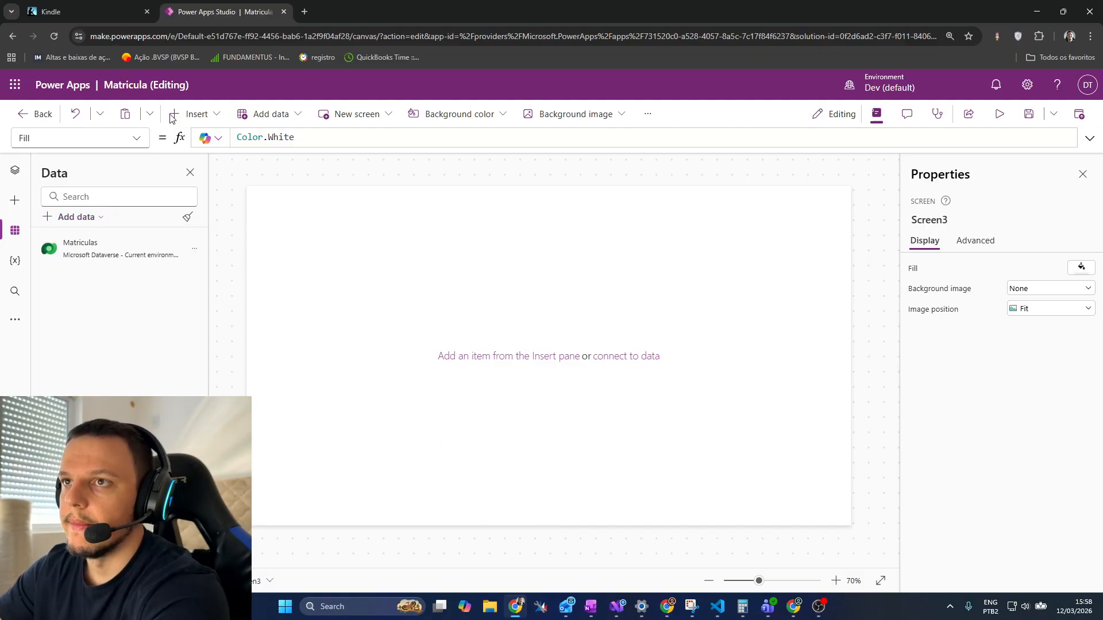
Step: Delete the empty Screen3 from the app, leaving Screen1 selected
click(188, 117)
click(595, 270)
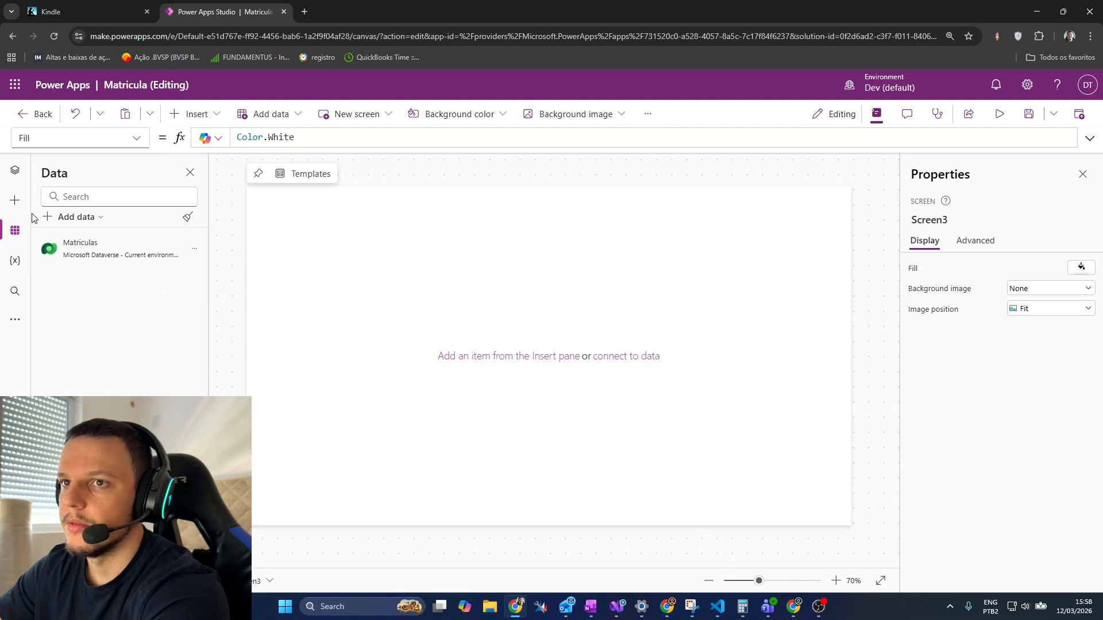
click(16, 171)
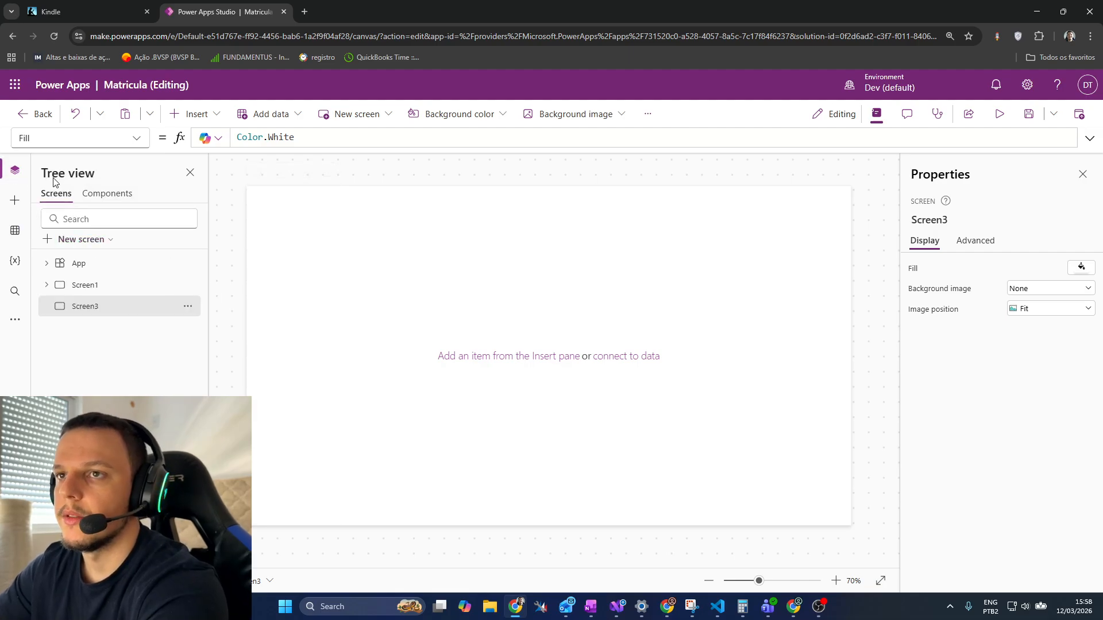
click(188, 307)
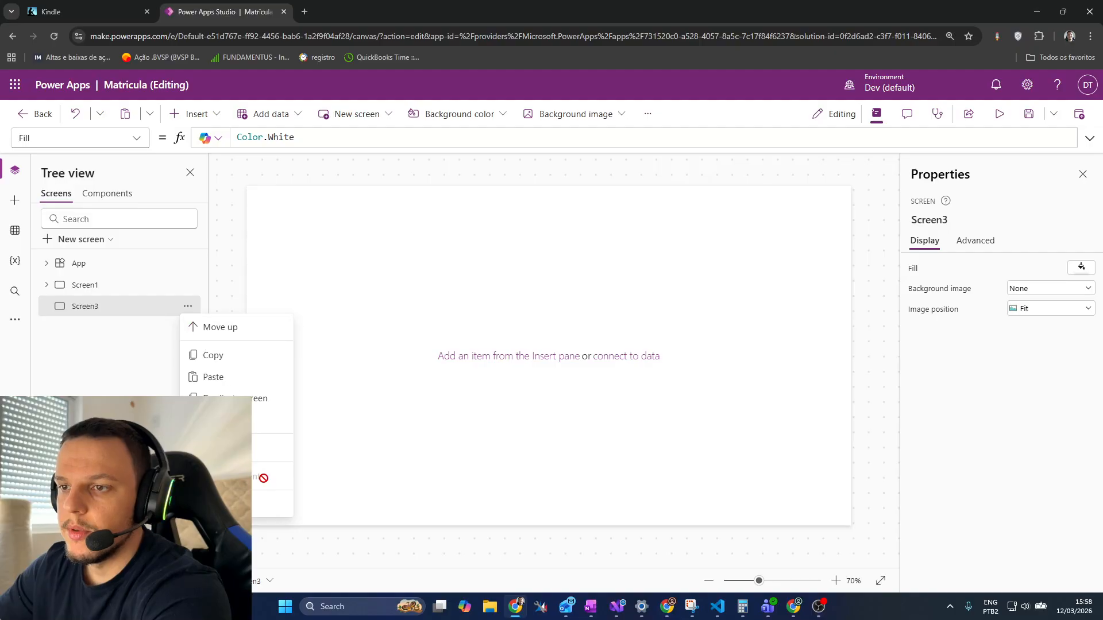
click(149, 352)
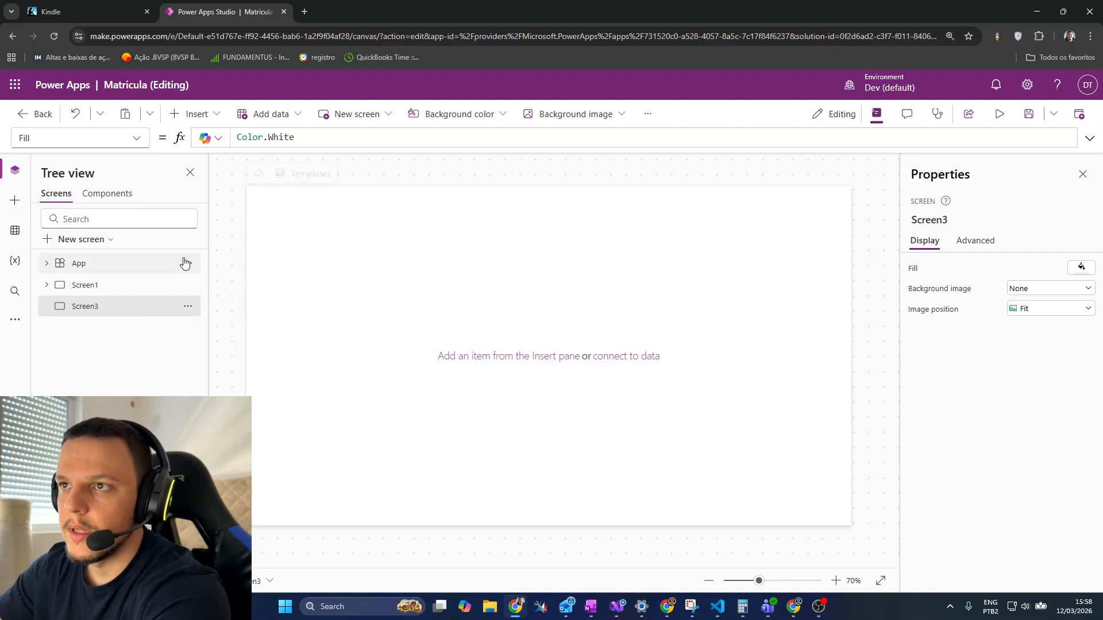
click(108, 289)
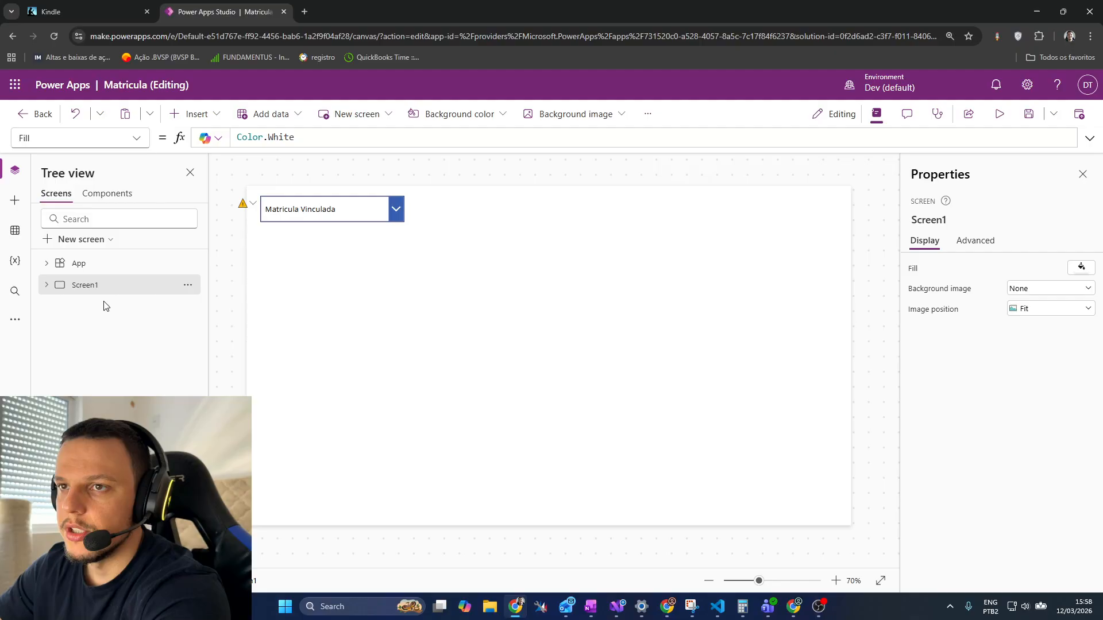
Step: Add a new screen based on the Table and form template
click(88, 239)
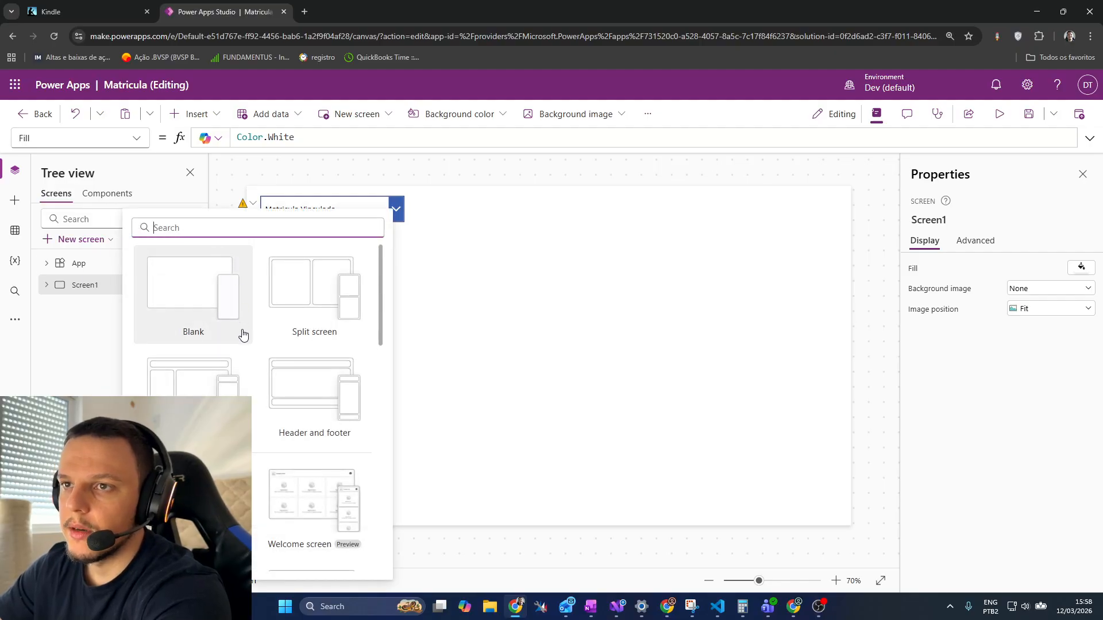
scroll(254, 337, down, 1)
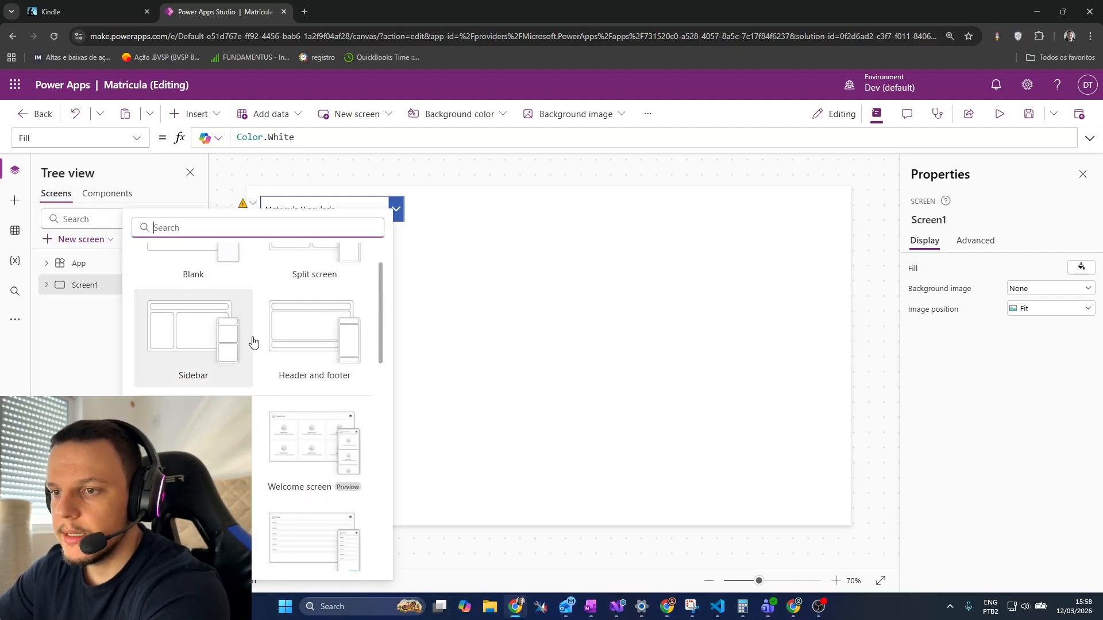
scroll(254, 338, down, 4)
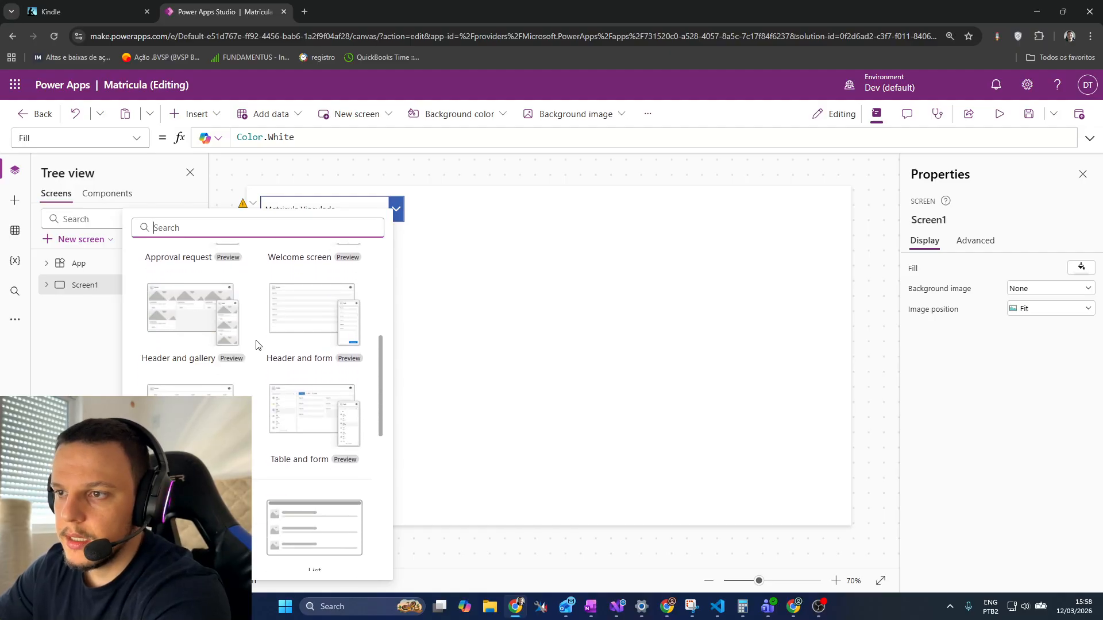
click(315, 413)
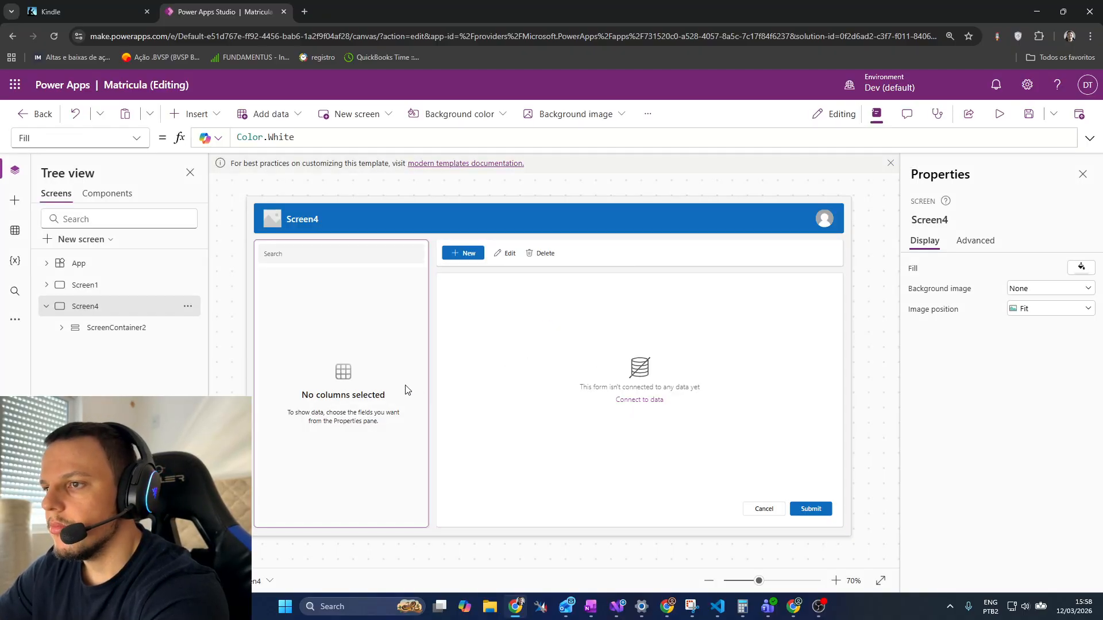
Step: Connect the new screen's form to the Matriculas Dataverse table as its data source
click(650, 406)
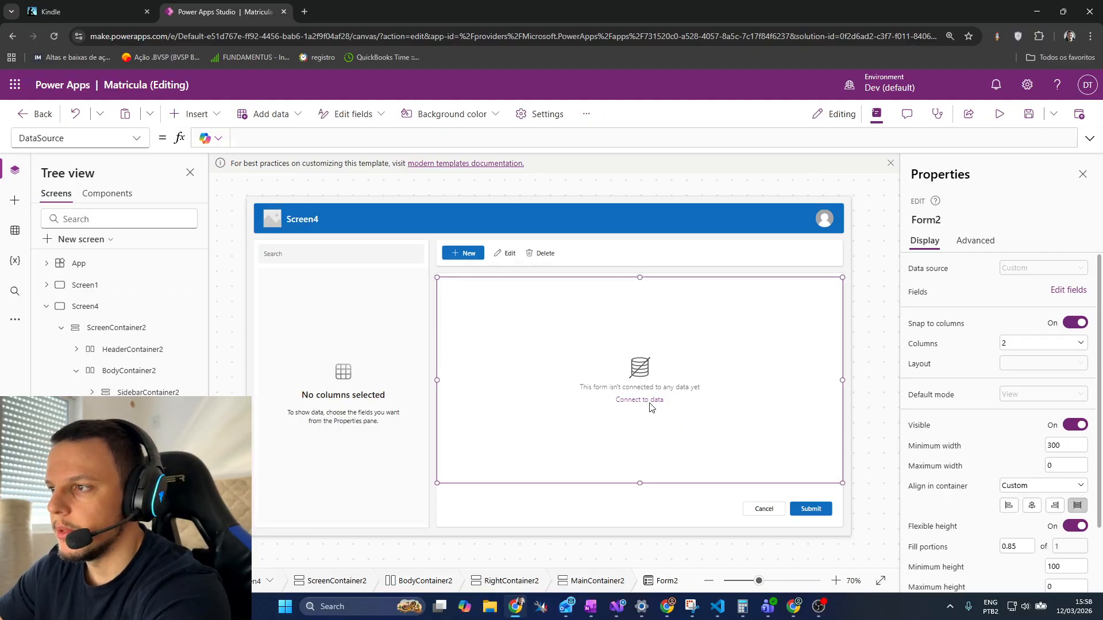
click(640, 400)
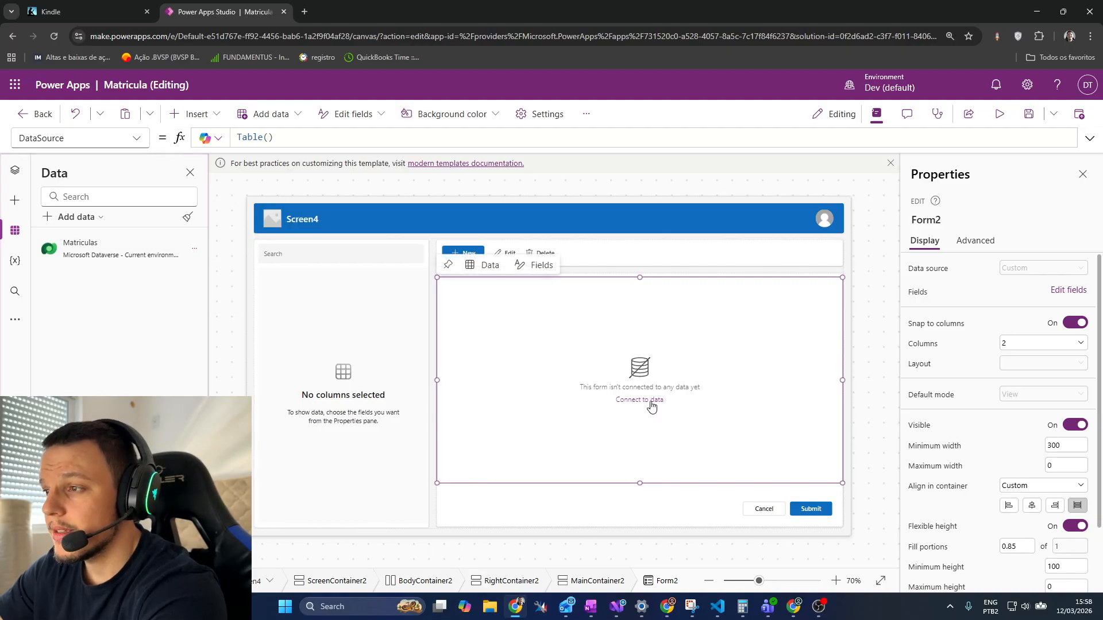
click(196, 249)
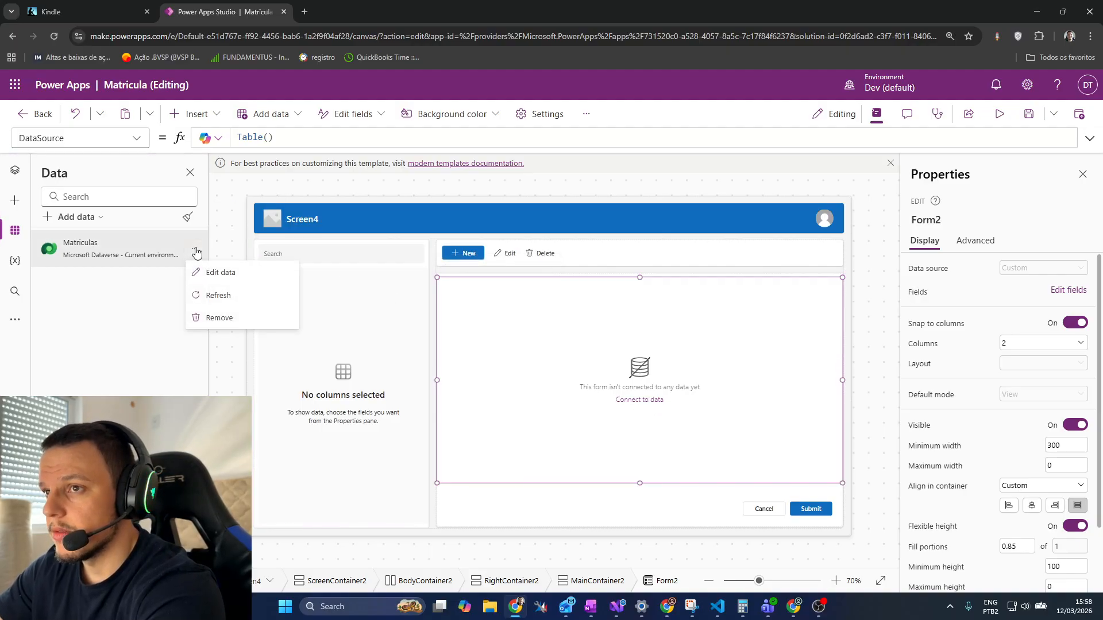
click(143, 256)
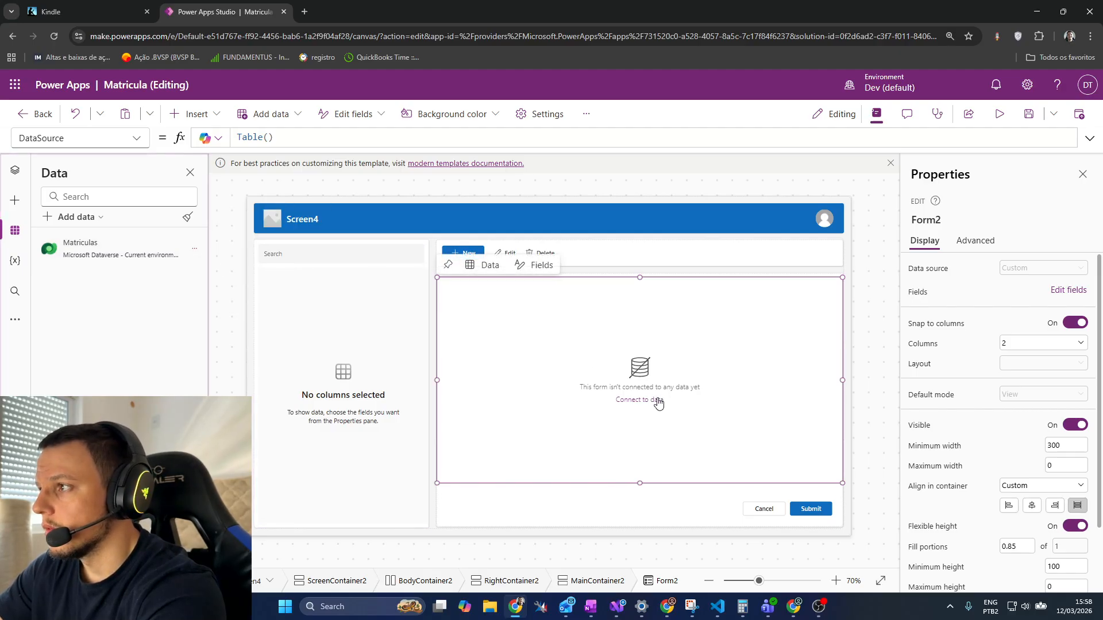
mouse_move(170, 252)
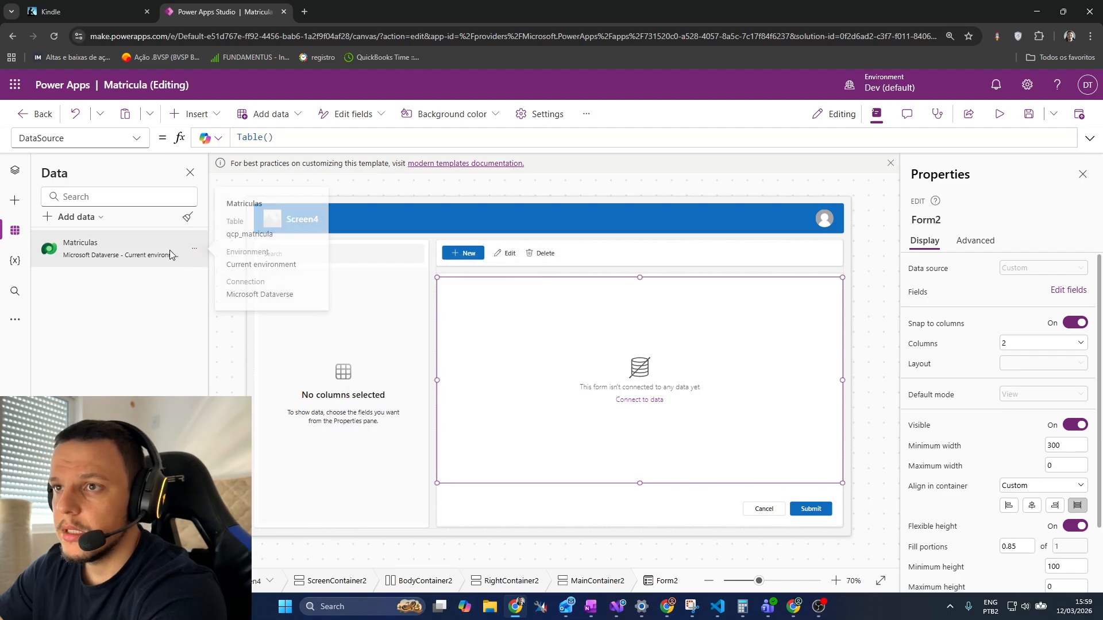
click(196, 250)
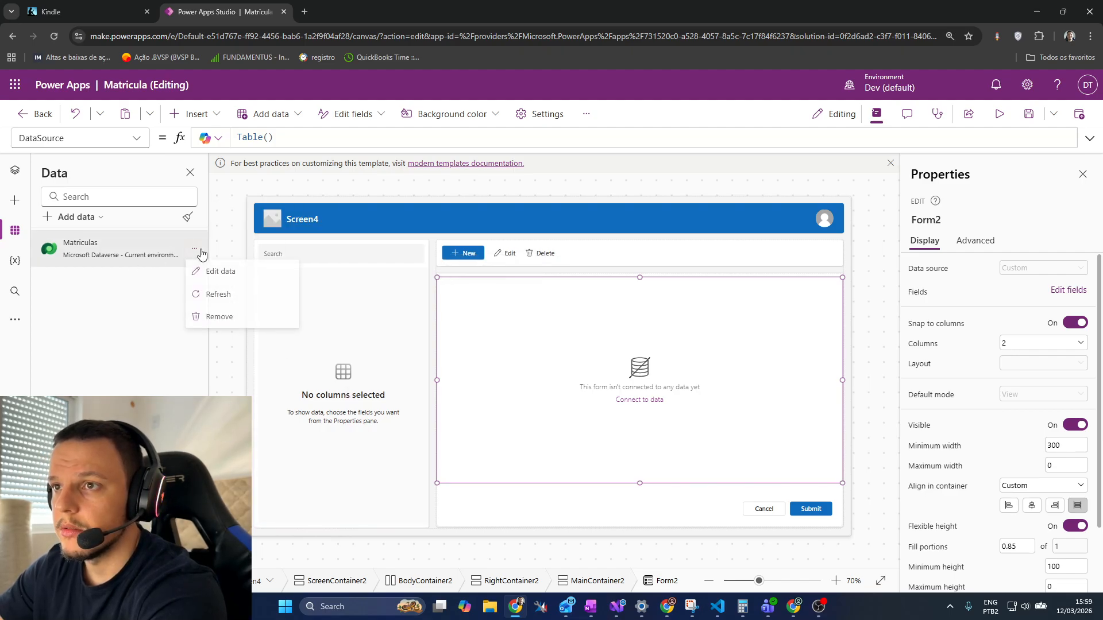
click(643, 368)
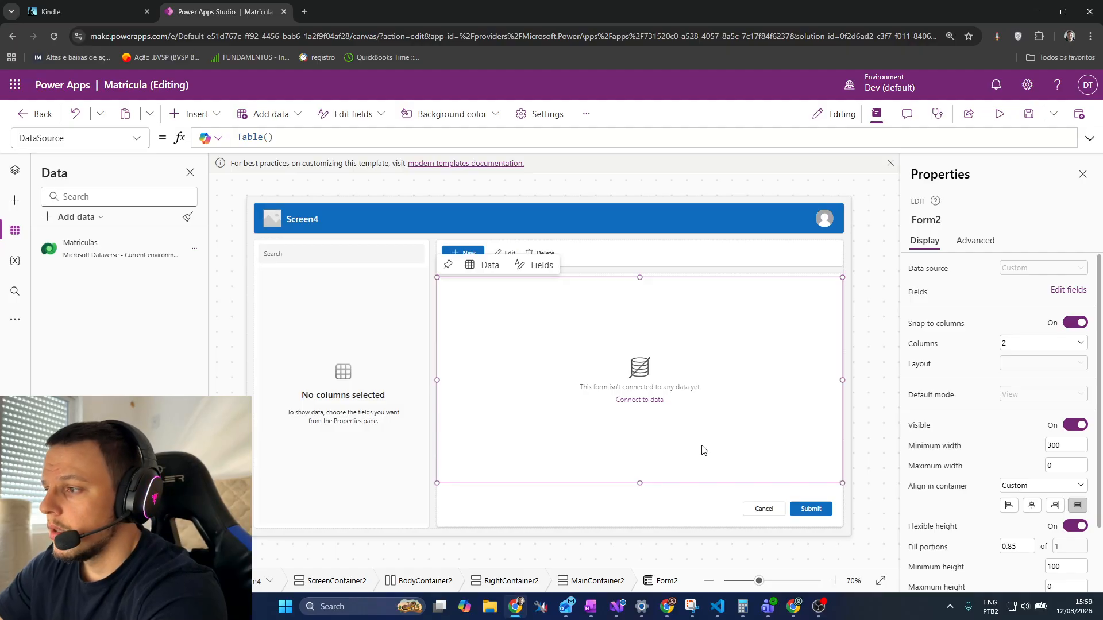
click(486, 264)
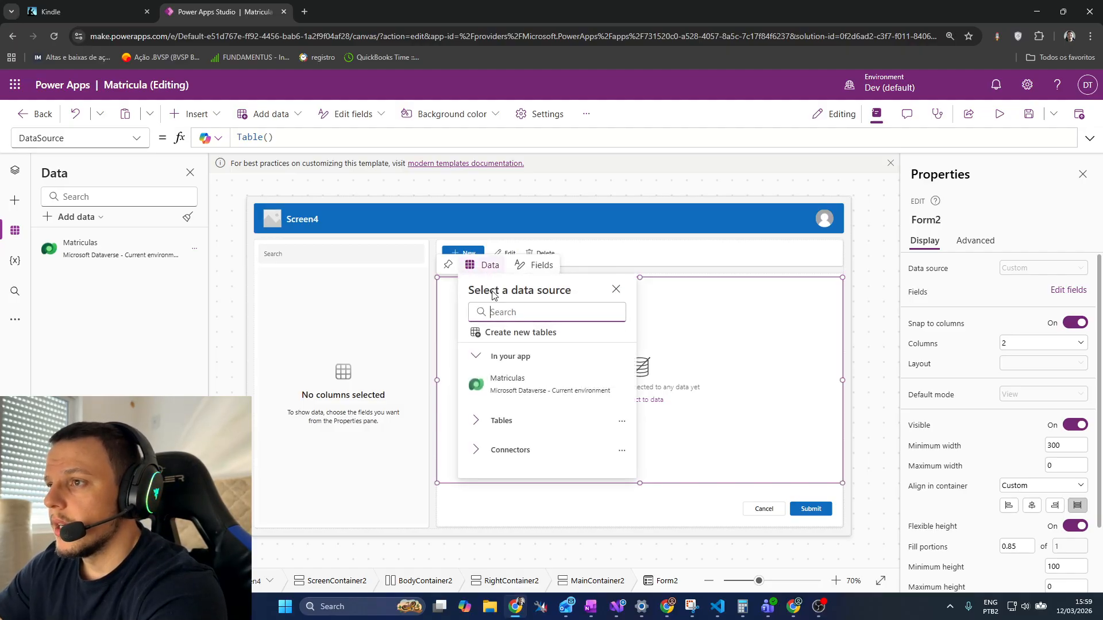
click(506, 387)
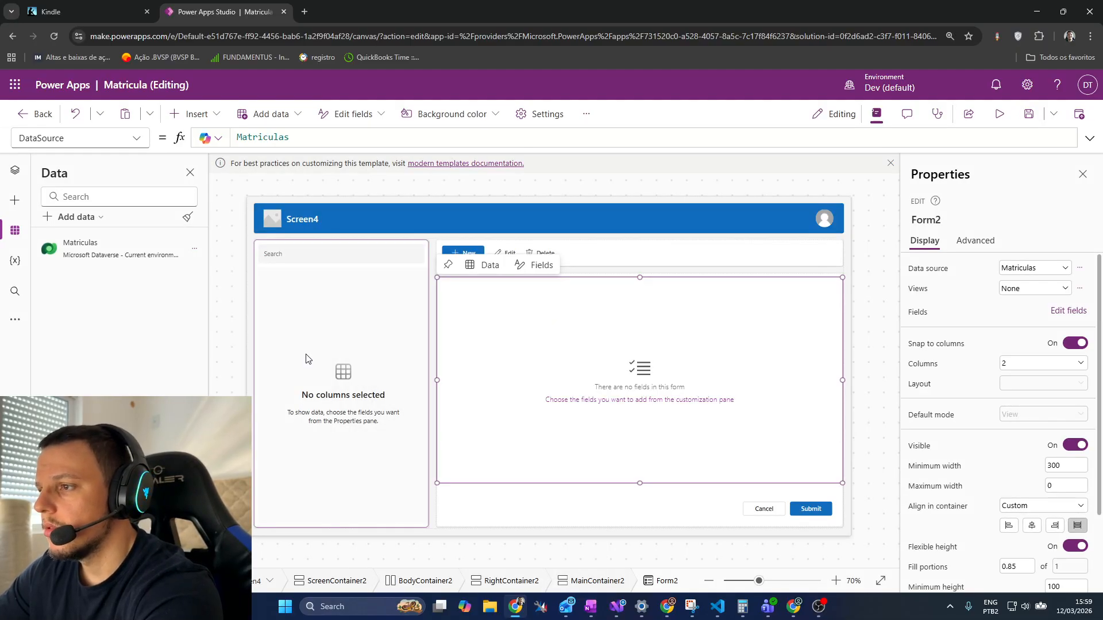
Step: Examine the form's field cards, including Tipo de Matricula and Endereço do Campus, and their place in the screen's control hierarchy
click(636, 400)
click(650, 346)
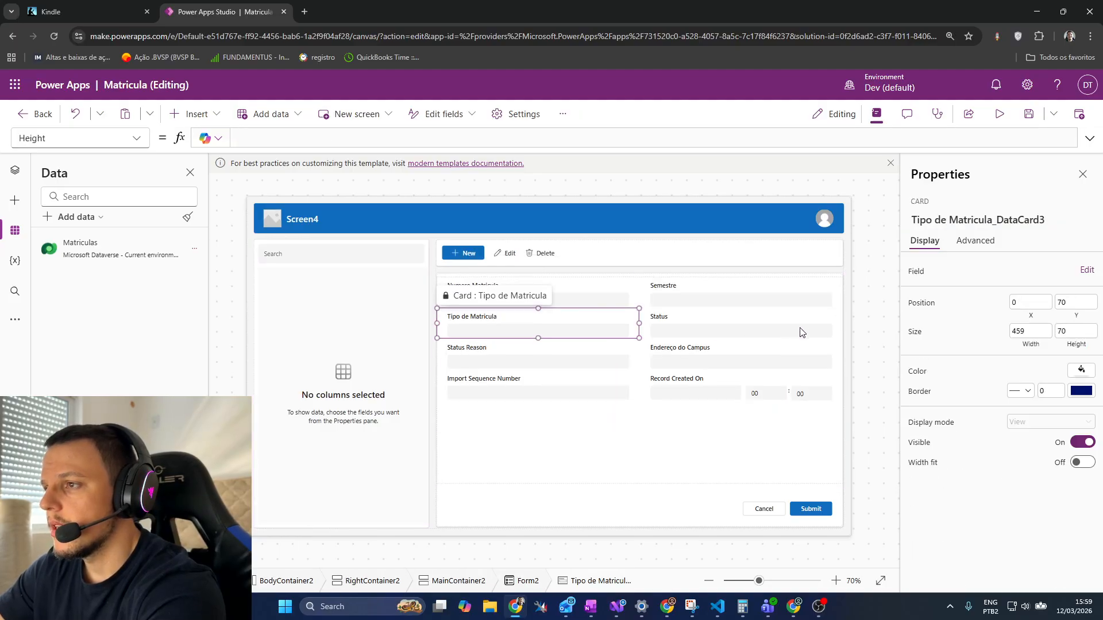
click(736, 413)
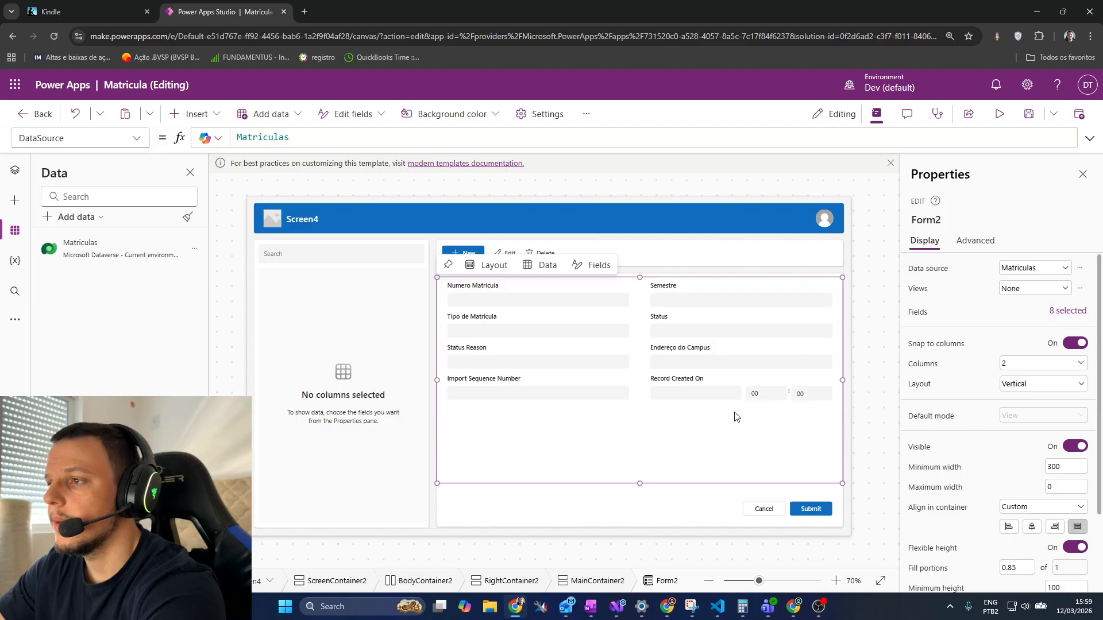
click(744, 368)
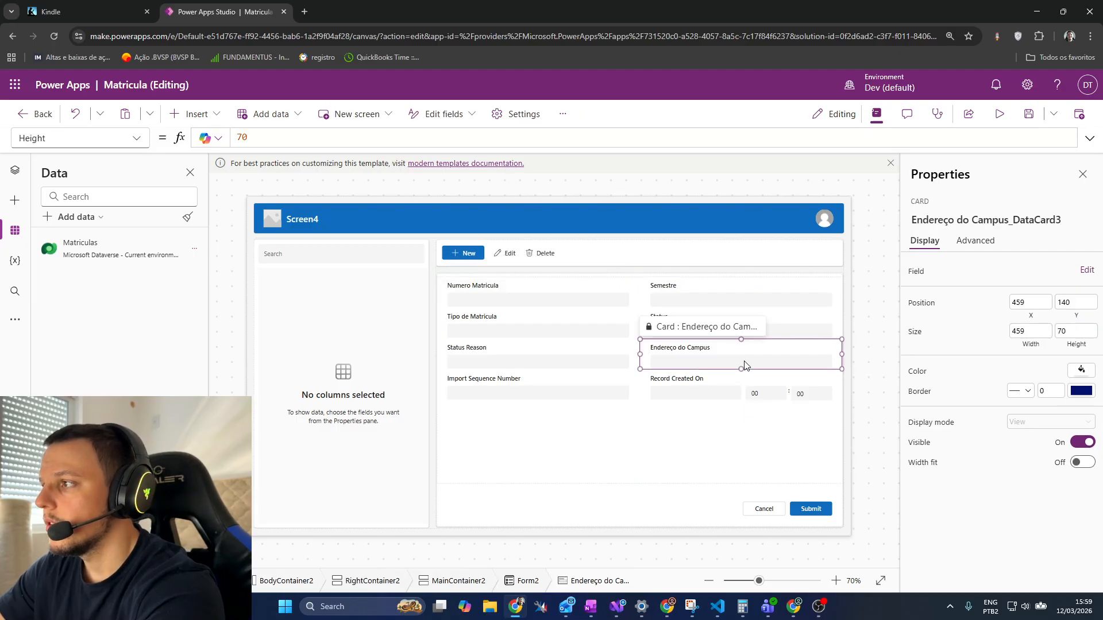
click(744, 361)
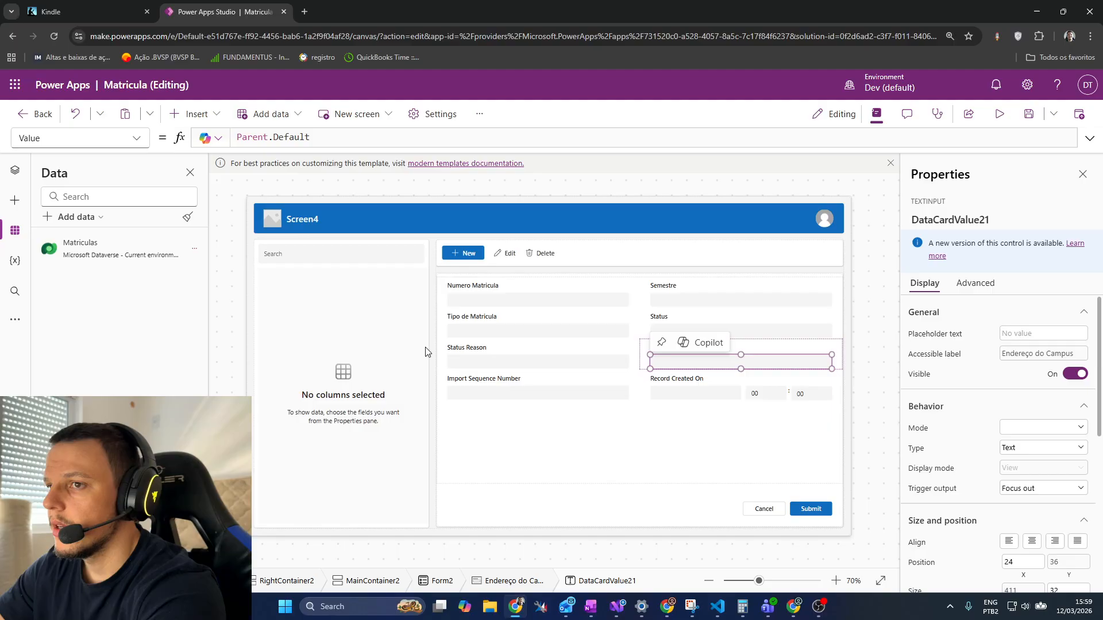
click(15, 170)
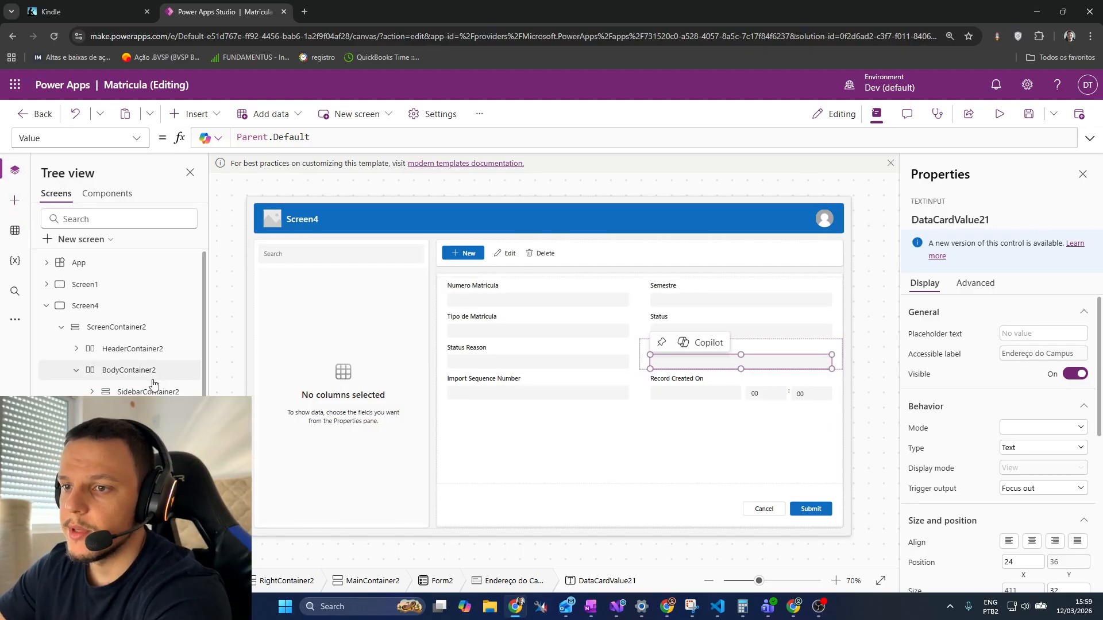
scroll(115, 356, down, 2)
drag(208, 414, 298, 414)
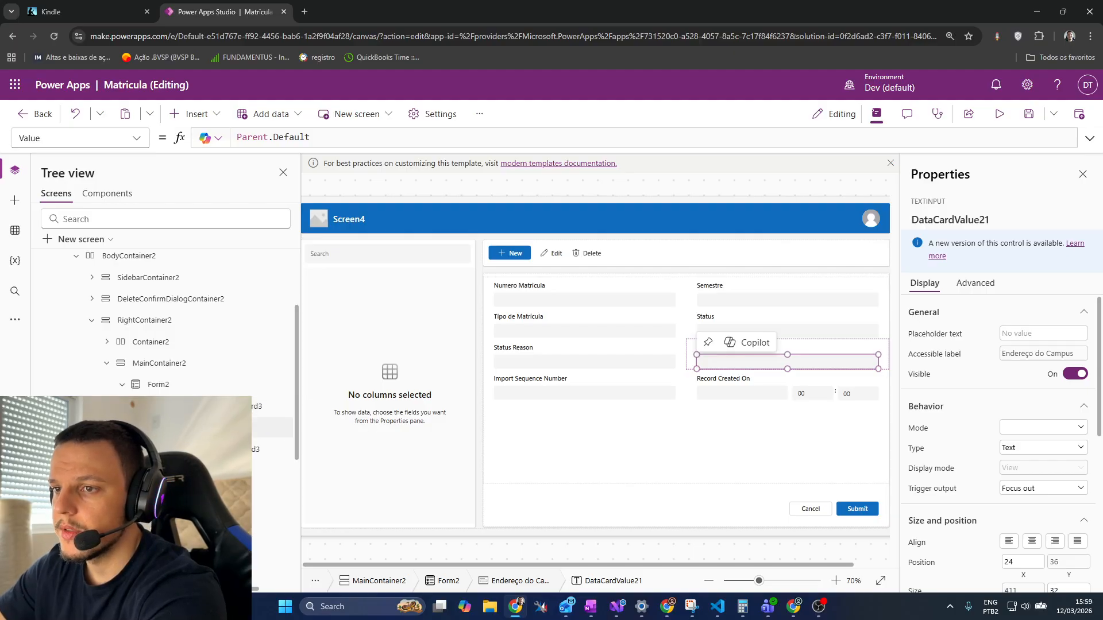
click(563, 448)
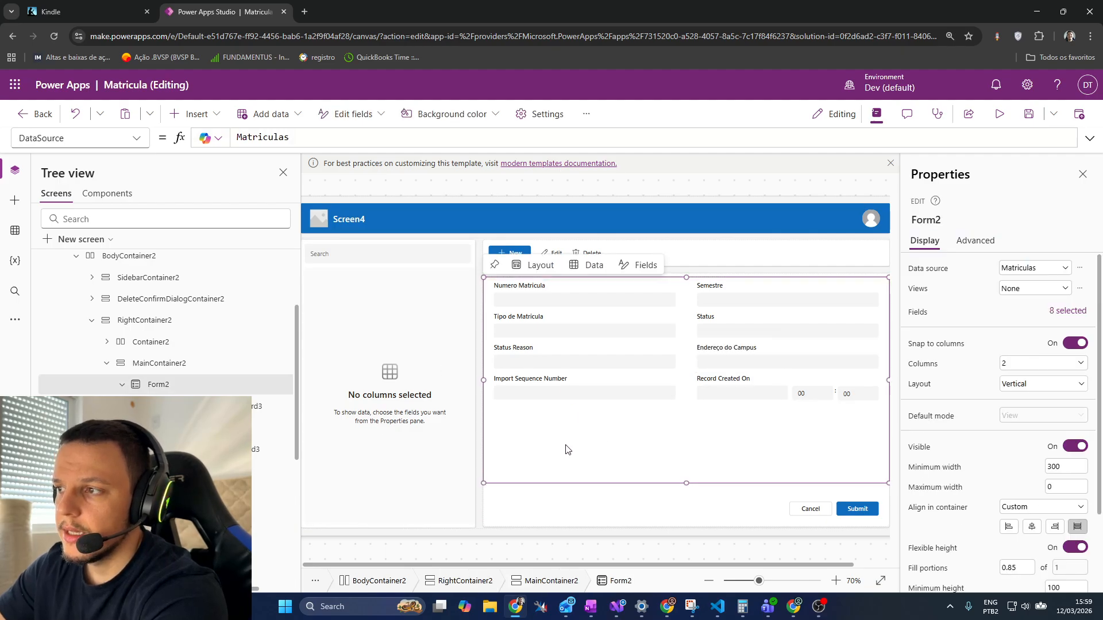
Step: Set Matriculas as the data source of the table in the screen's sidebar container
click(389, 433)
click(354, 256)
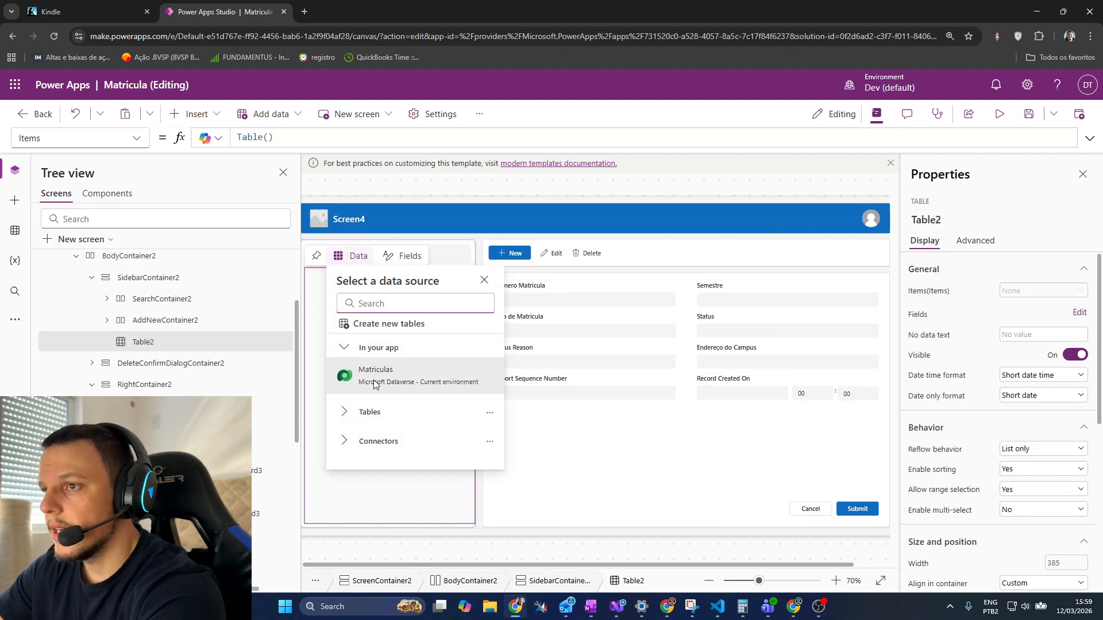
click(345, 379)
click(620, 377)
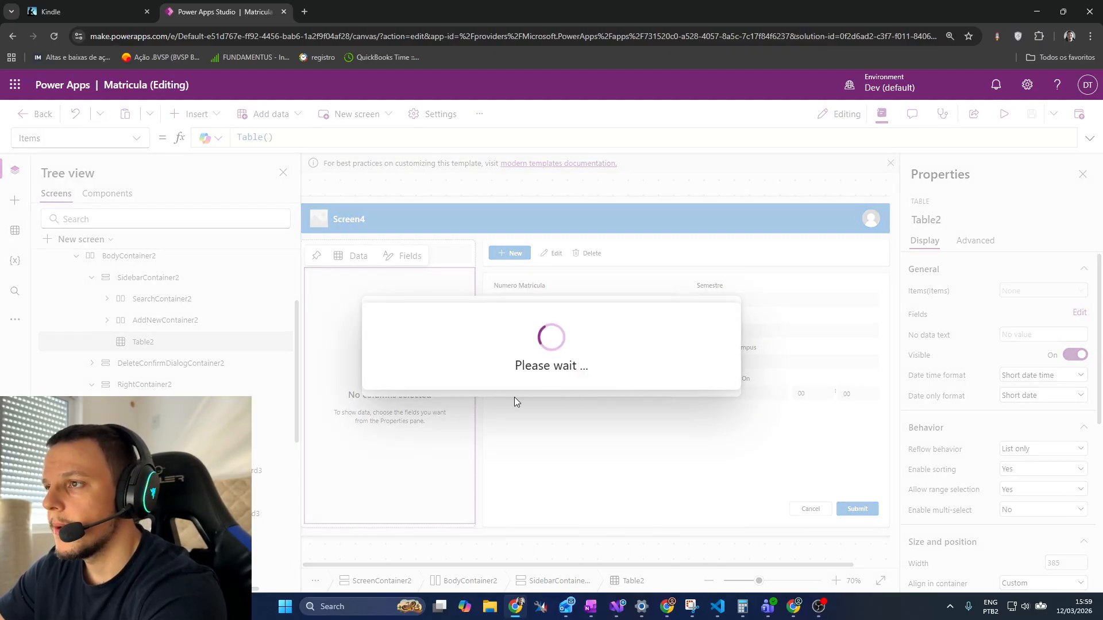
click(616, 372)
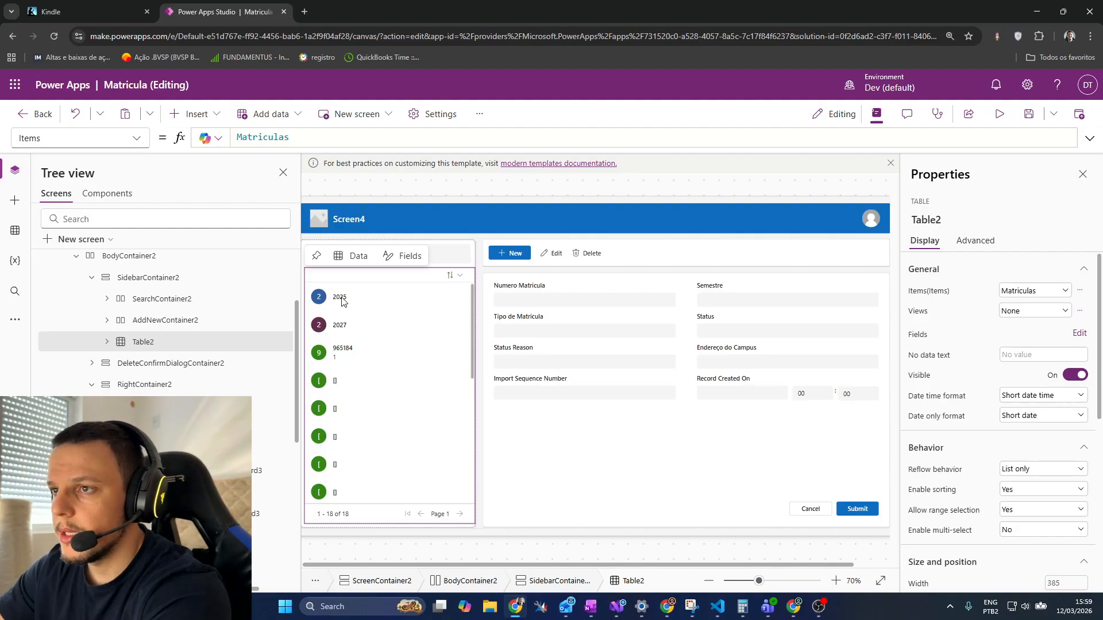
Step: Review the sidebar table's Numero Matricula field details and the table's code definition
click(398, 258)
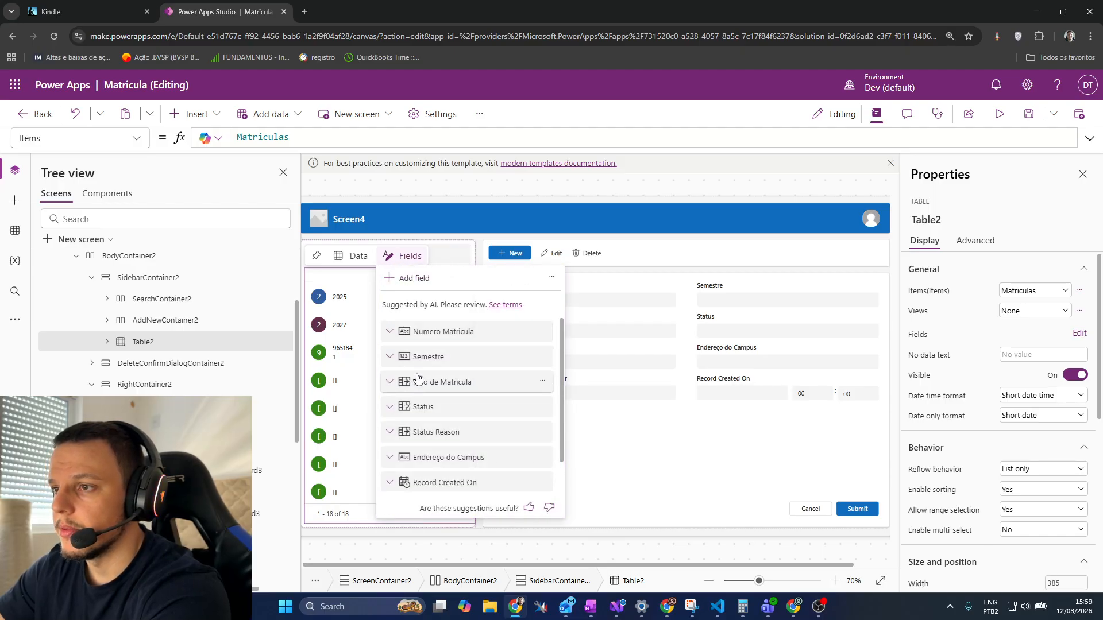
click(394, 333)
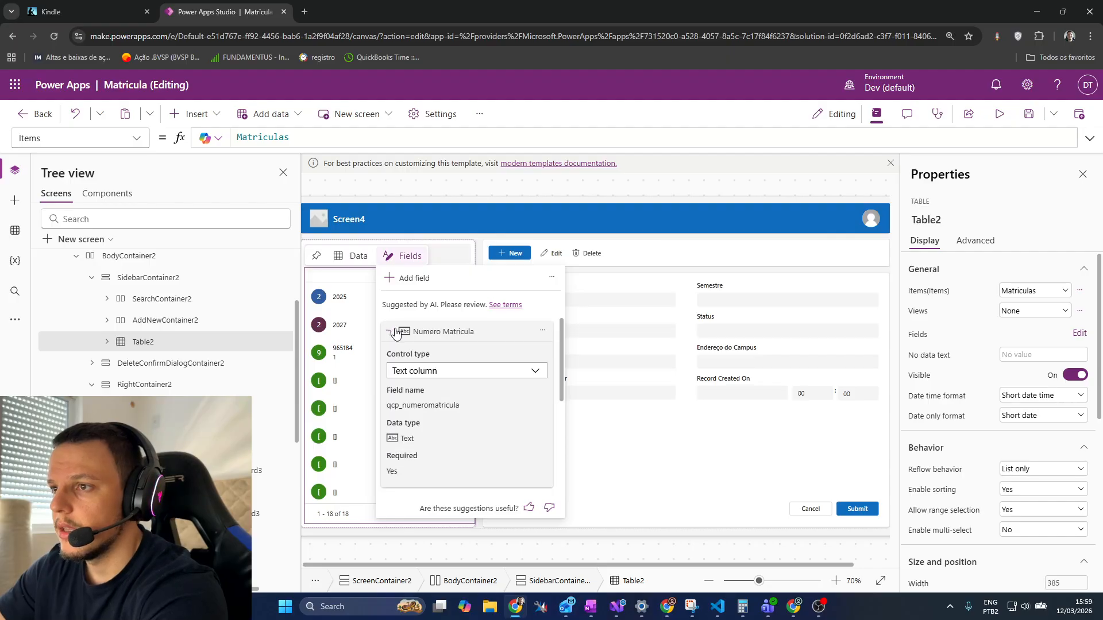
click(394, 334)
click(346, 300)
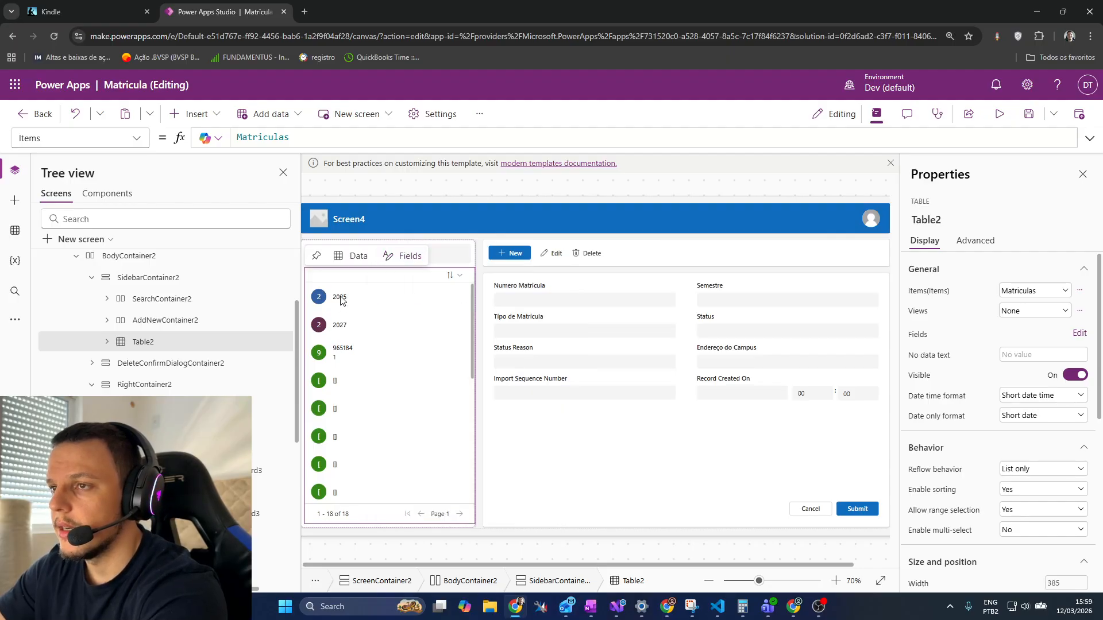
right_click(340, 300)
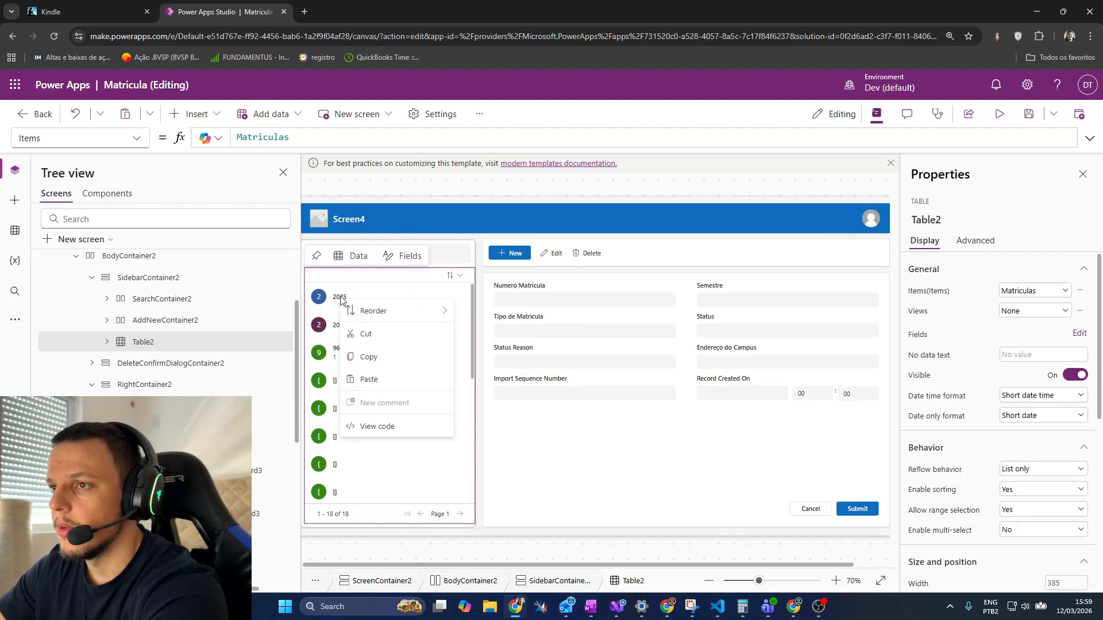
click(413, 427)
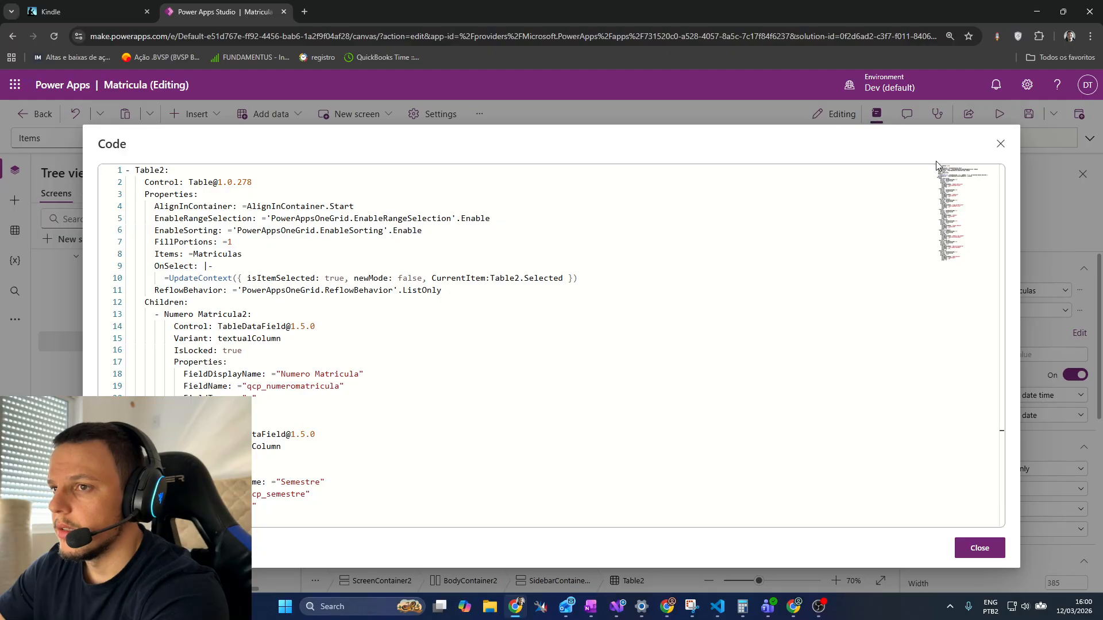
click(1000, 144)
Step: Check individual cards in the Matriculas form, starting with Status Reason, and select the whole form
click(554, 351)
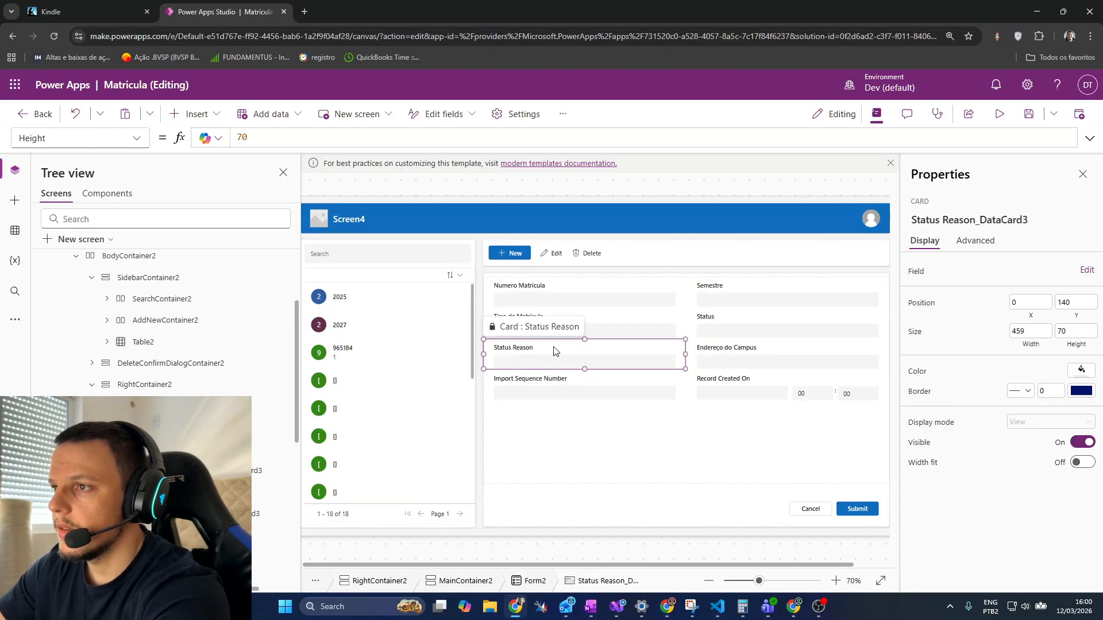
click(614, 296)
click(620, 428)
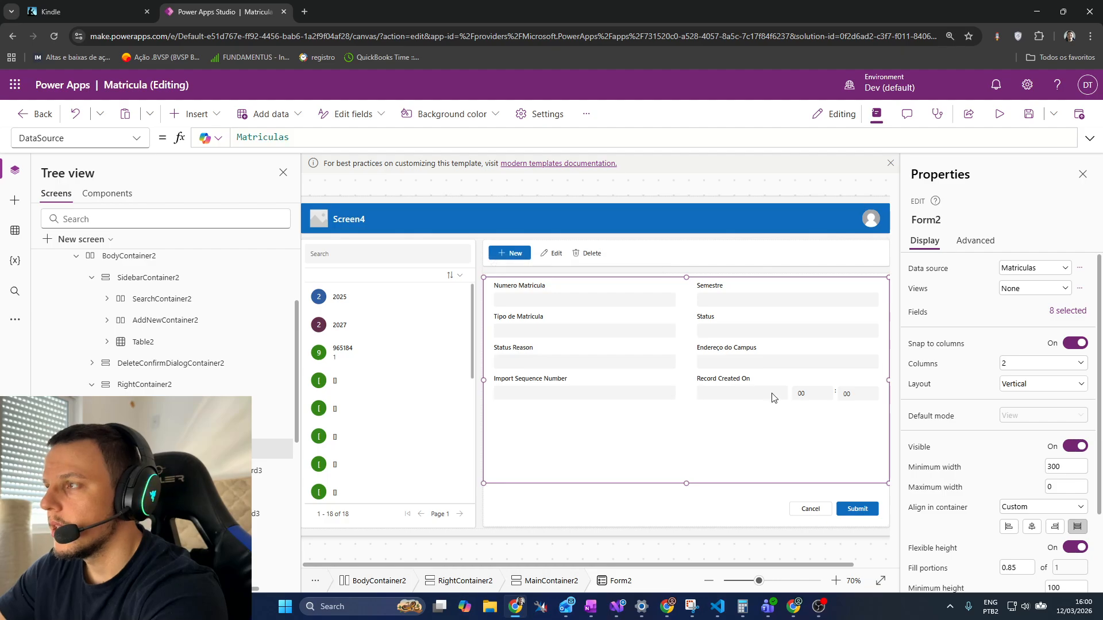
Step: Rename Screen4 as CRUDMatricula
scroll(46, 334, up, 4)
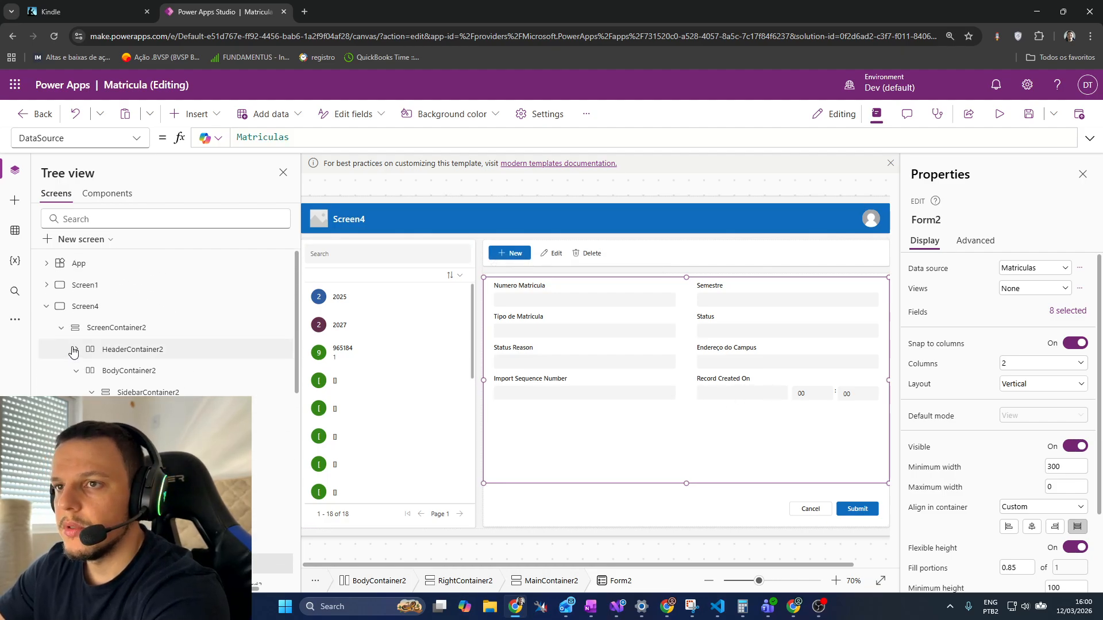
click(46, 307)
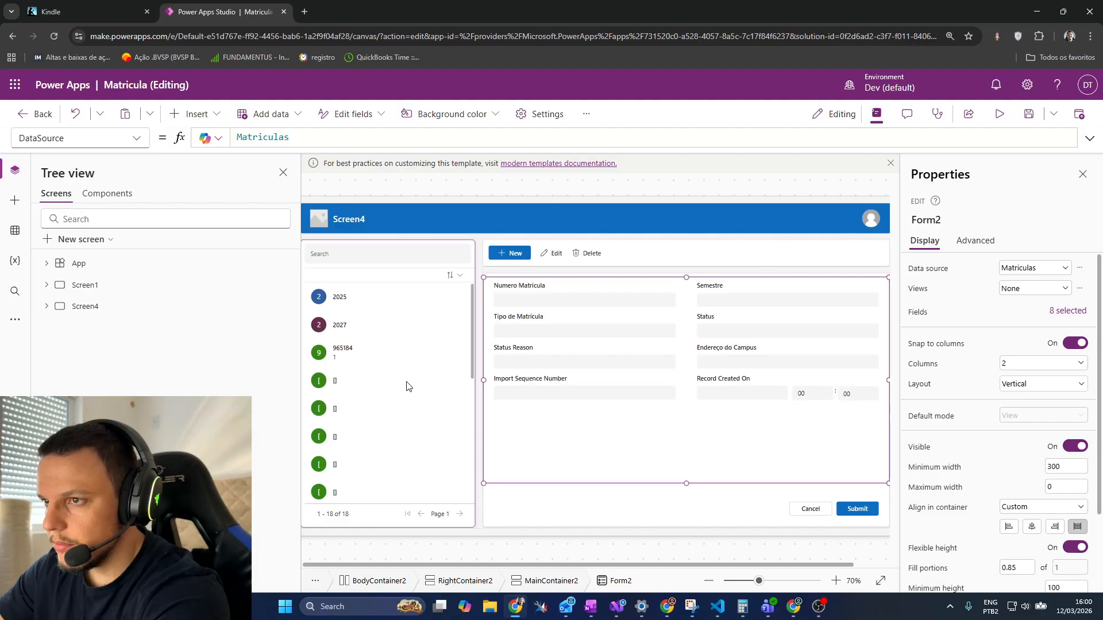
right_click(91, 308)
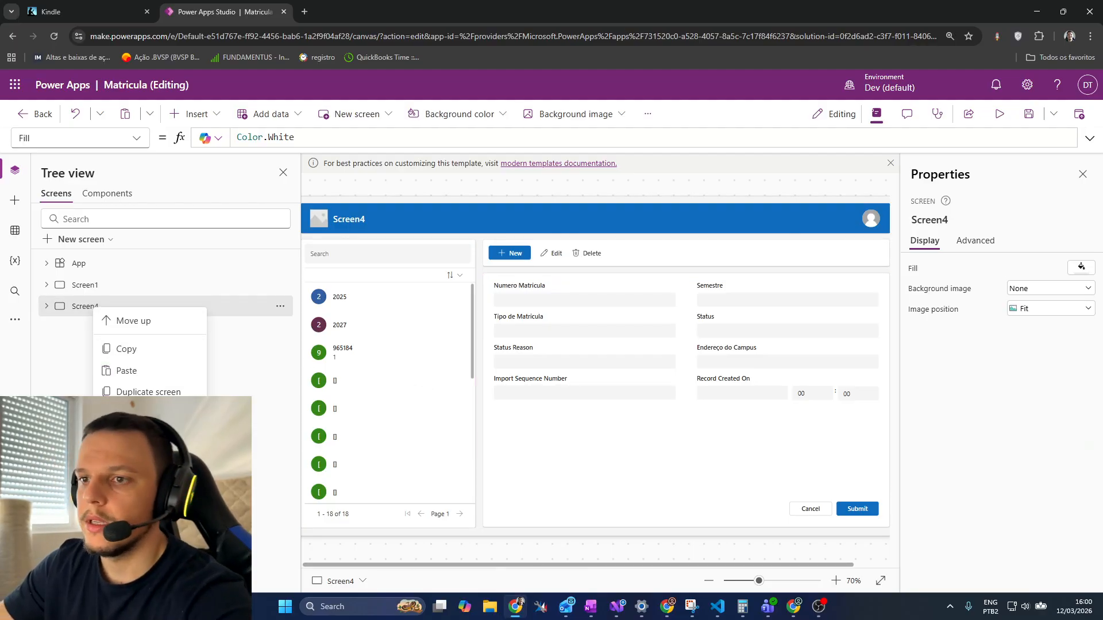
click(137, 435)
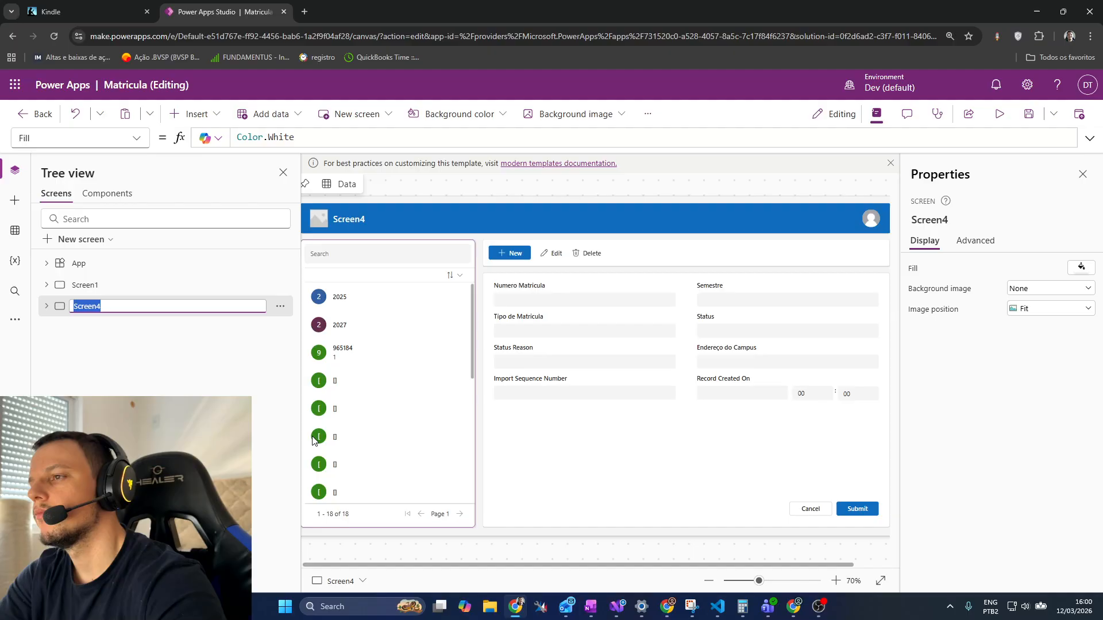
text(CRUDMatricu)
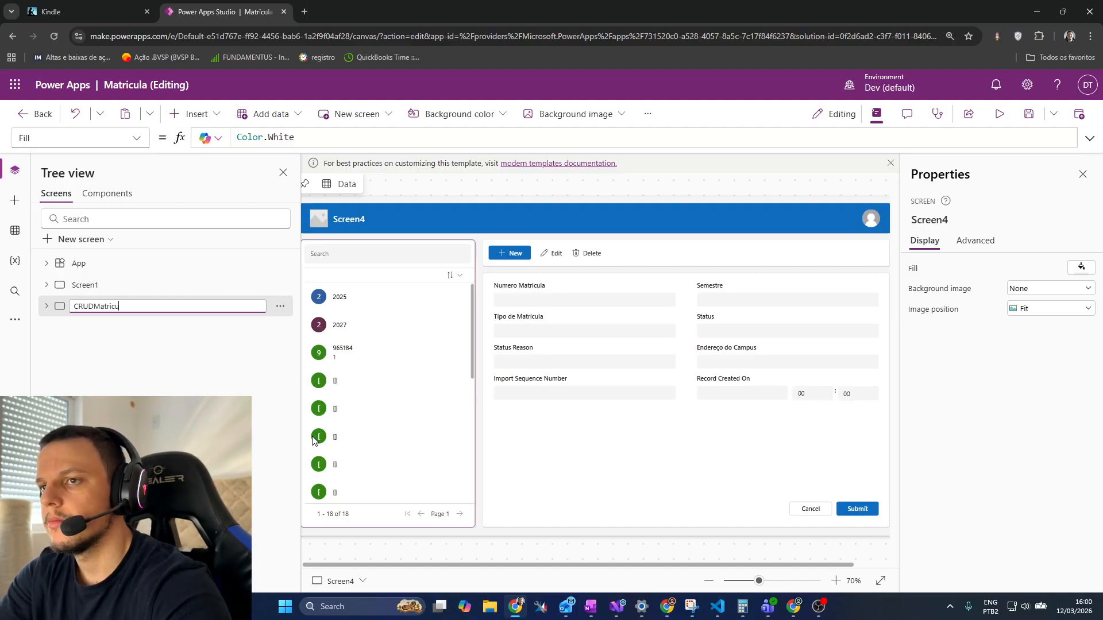
key(Escape)
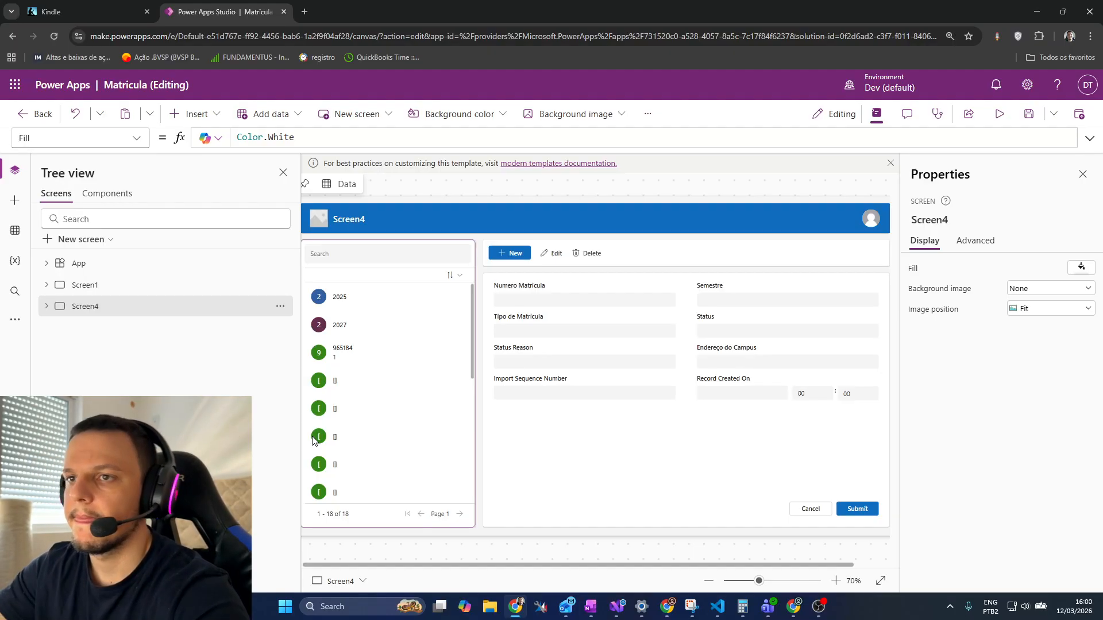
Step: Rename Screen1 as WelcomeScreen
click(108, 286)
right_click(109, 286)
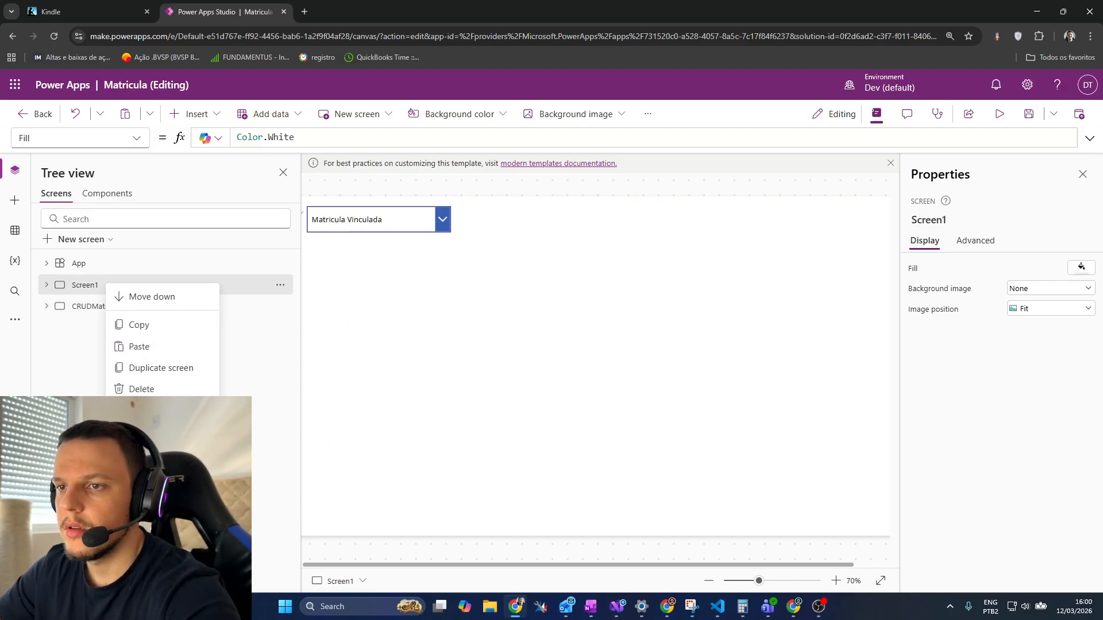
click(141, 410)
text(Welco)
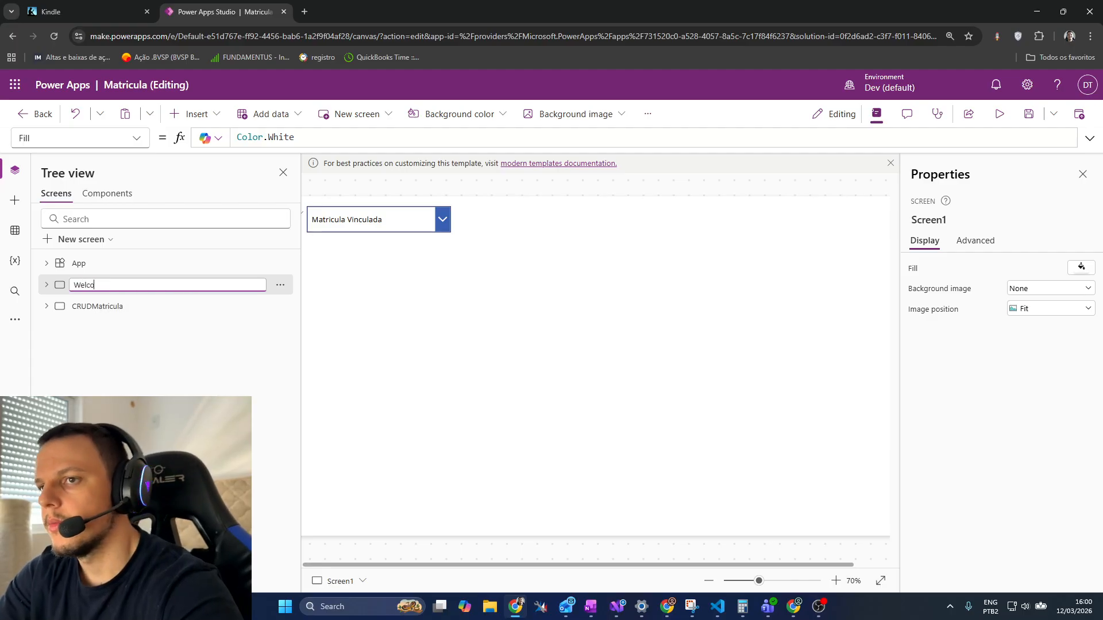
text(meScreen)
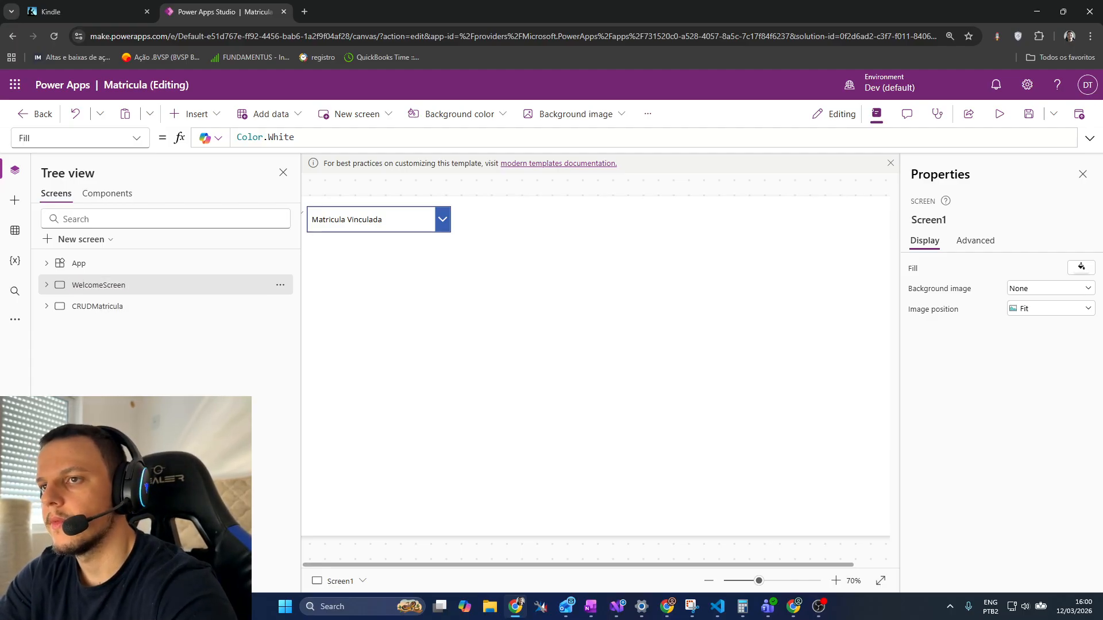
key(Return)
Step: Replace the dropdown on WelcomeScreen with a button placed below the screen's centre, at about X 620, Y 528
click(409, 220)
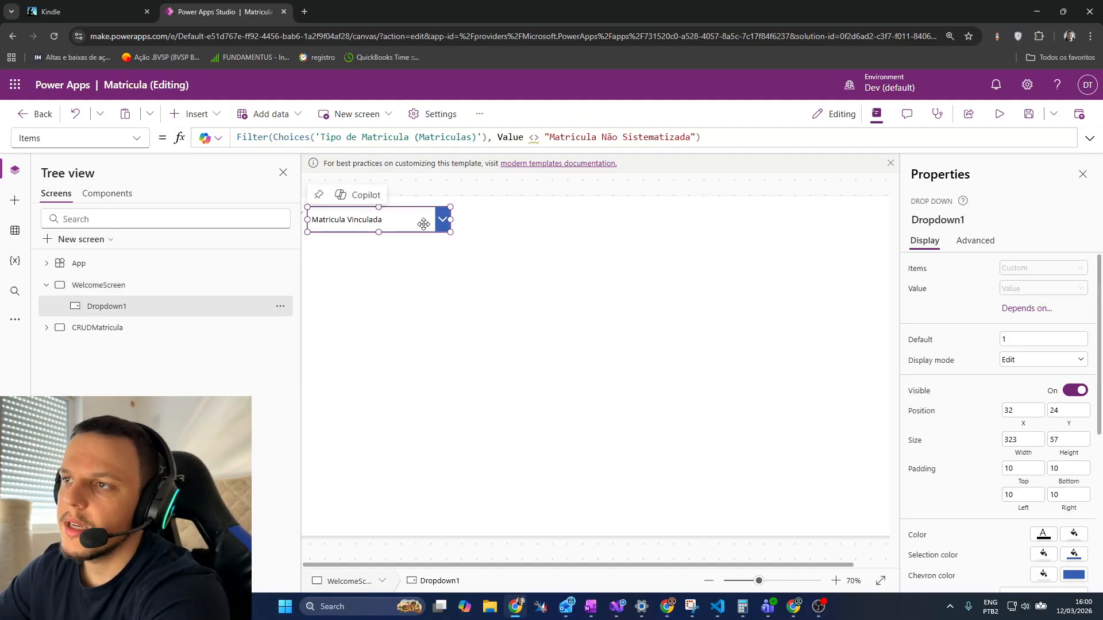
key(Delete)
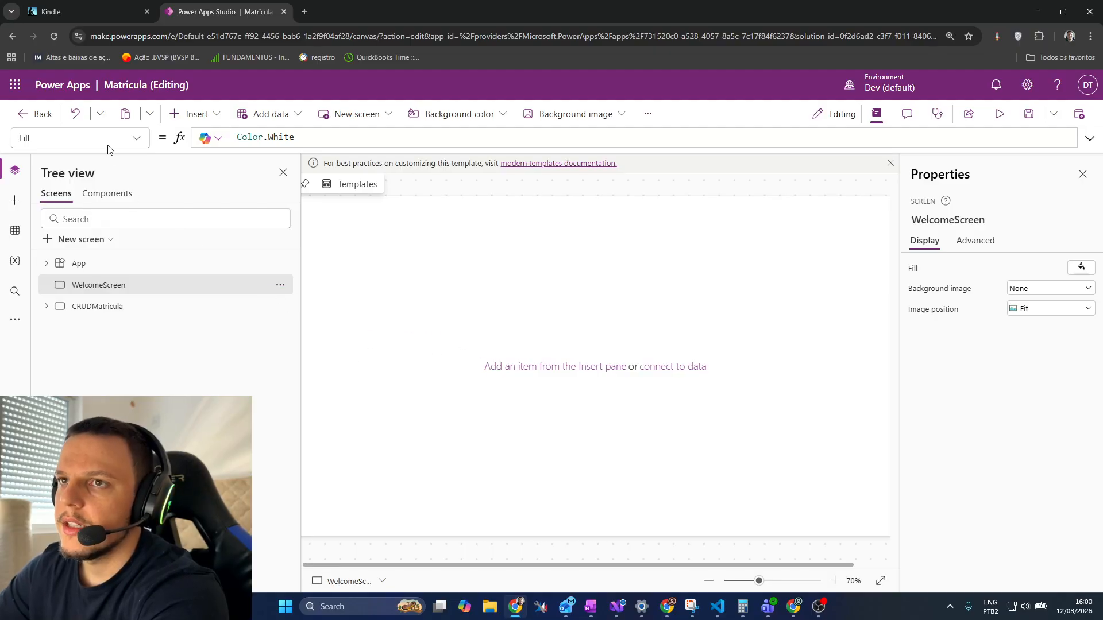
click(191, 114)
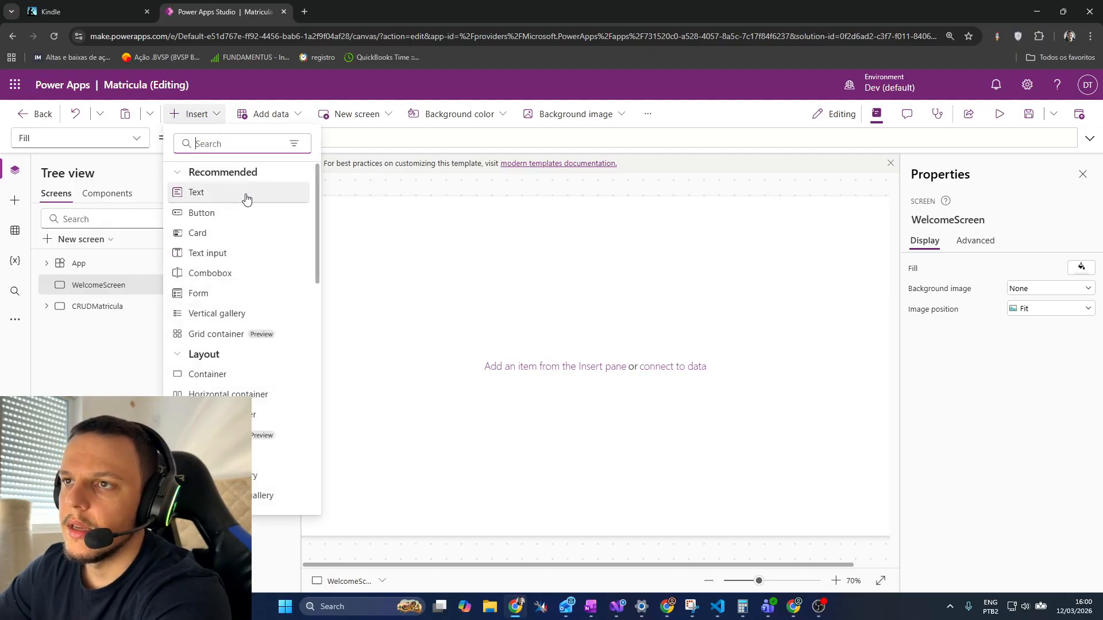
click(242, 213)
drag(332, 214, 516, 312)
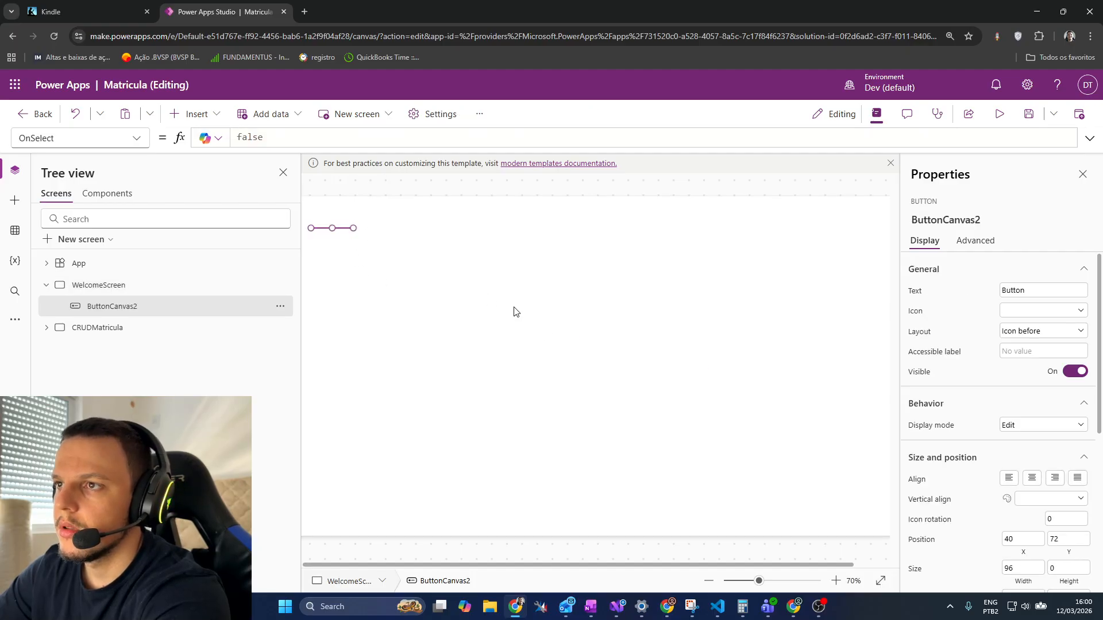
key(ctrl+z)
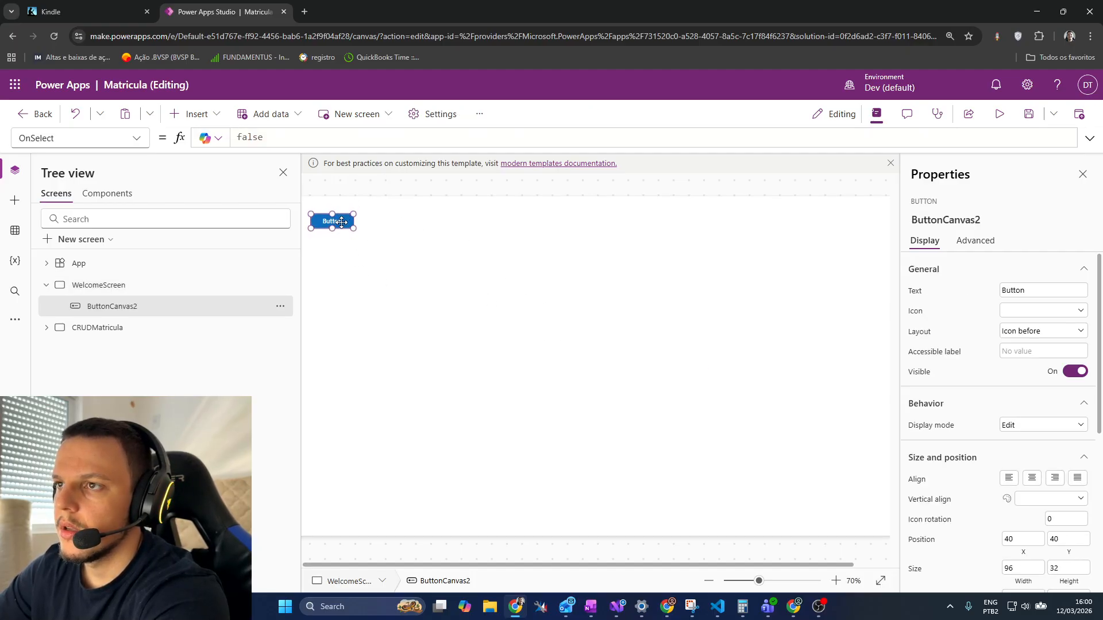
drag(342, 223, 598, 438)
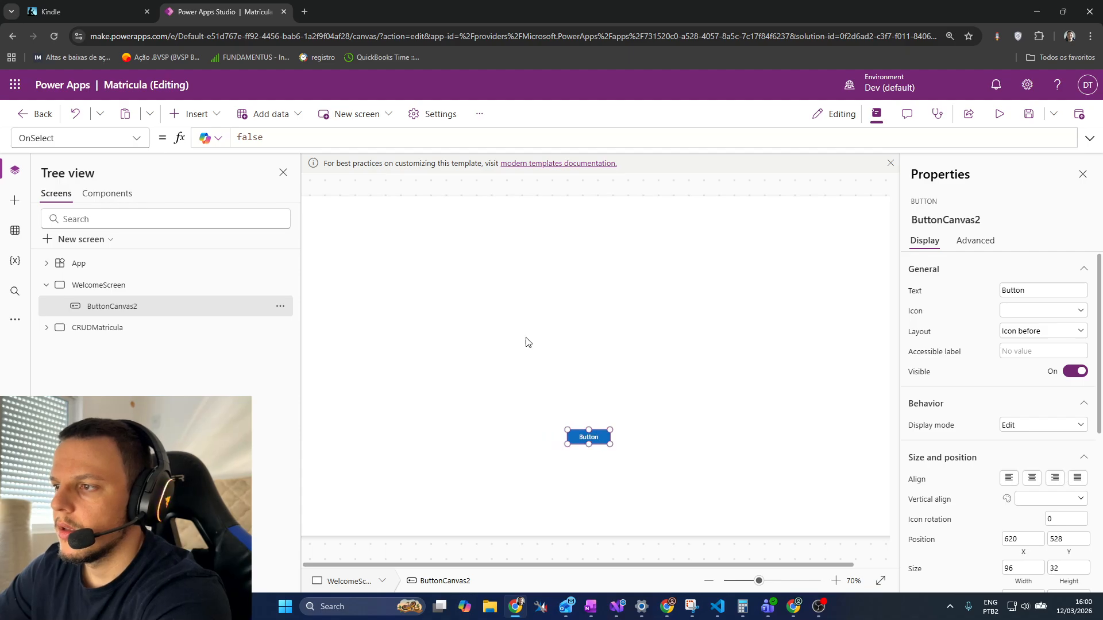
click(526, 343)
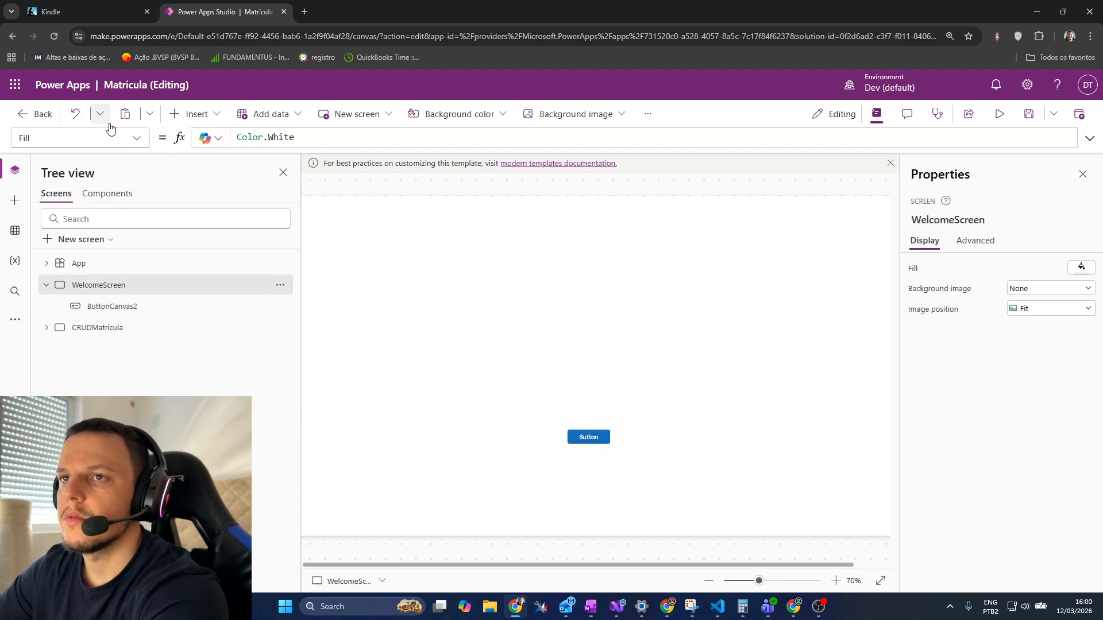
Step: Insert a text label about 272 × 96 near the middle of WelcomeScreen and move the button directly beneath it, to about X 592, Y 413
click(214, 114)
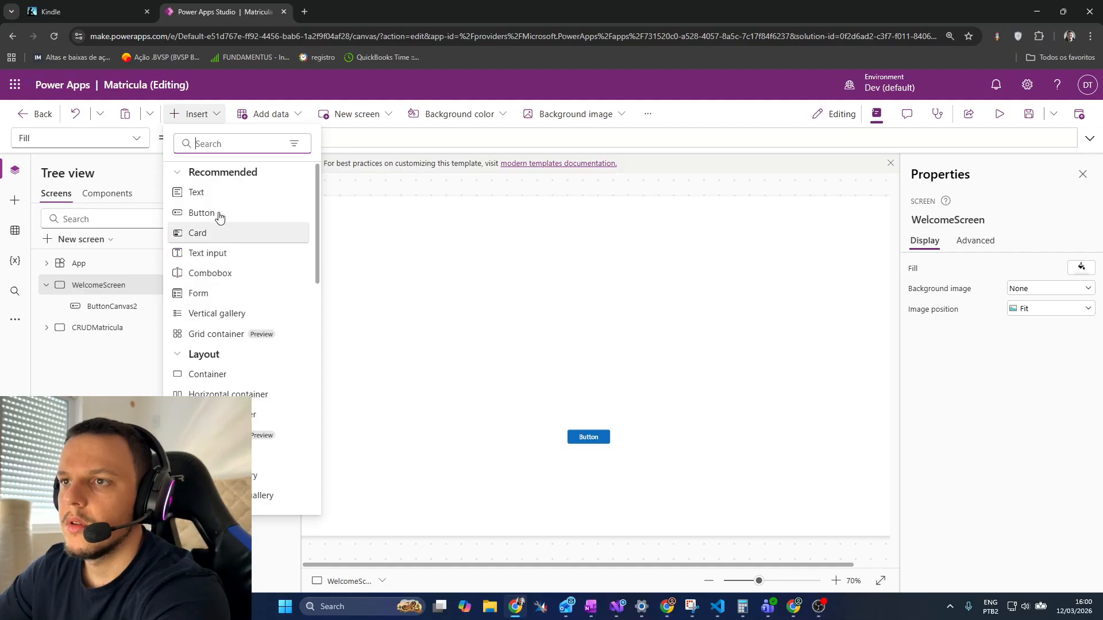
text(la)
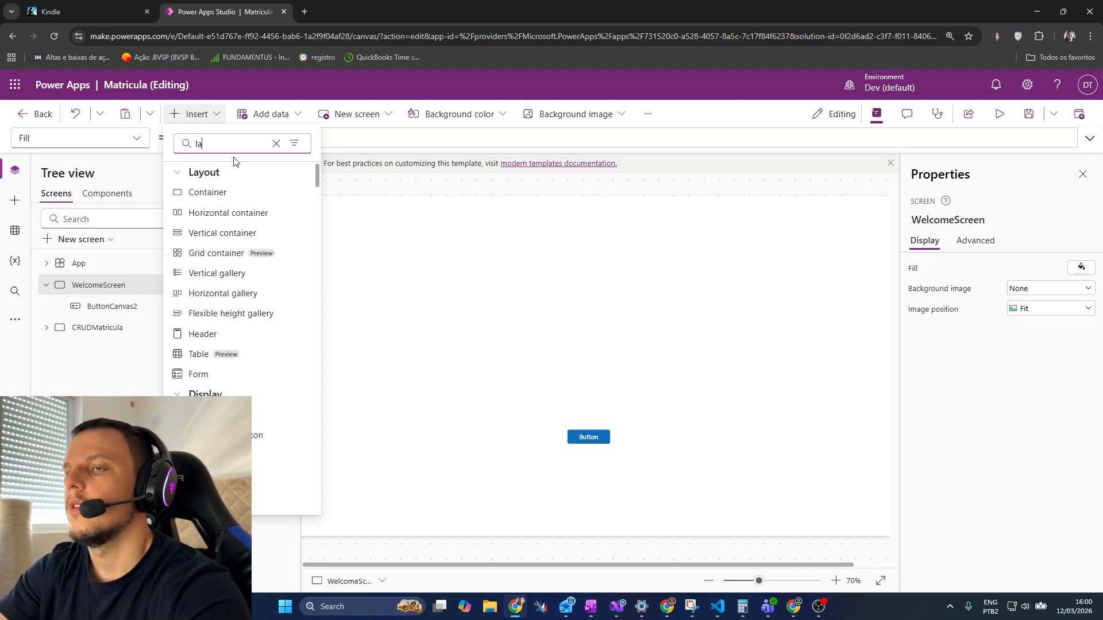
text(bel)
click(225, 192)
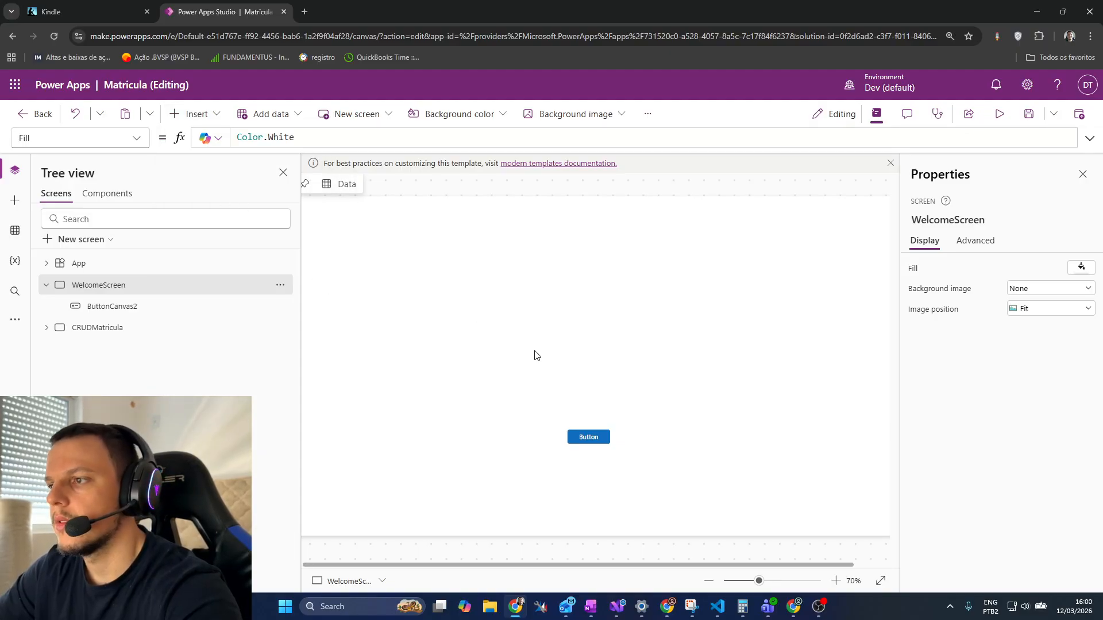
drag(350, 229, 592, 394)
drag(589, 349, 644, 334)
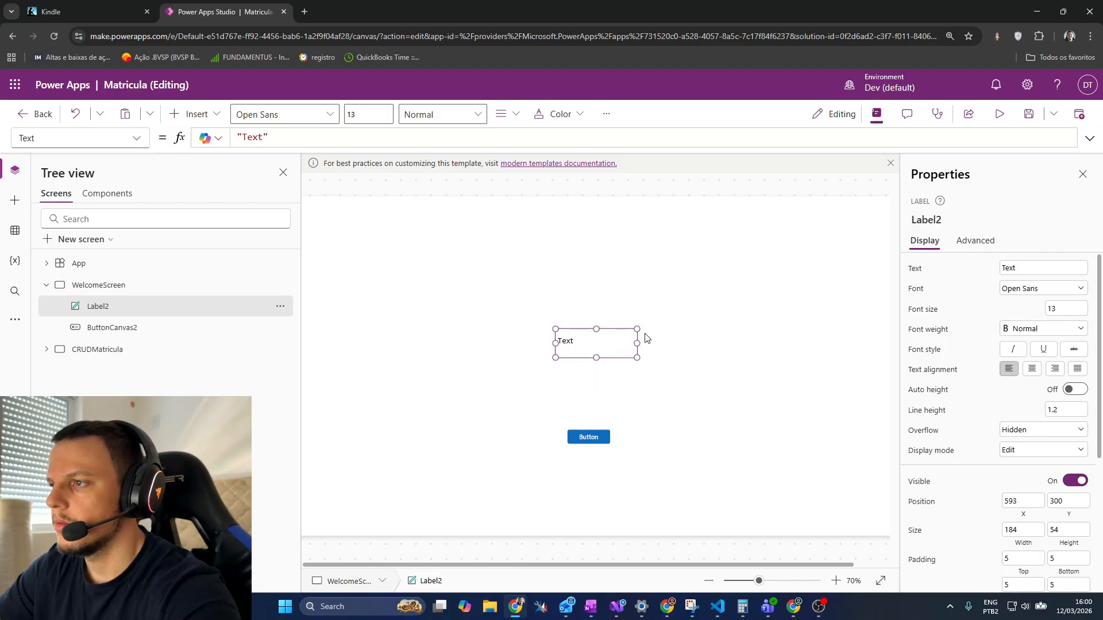
drag(556, 329, 515, 315)
drag(594, 440, 585, 388)
Step: Set the label's text to "Seja bem-vindo"
click(563, 342)
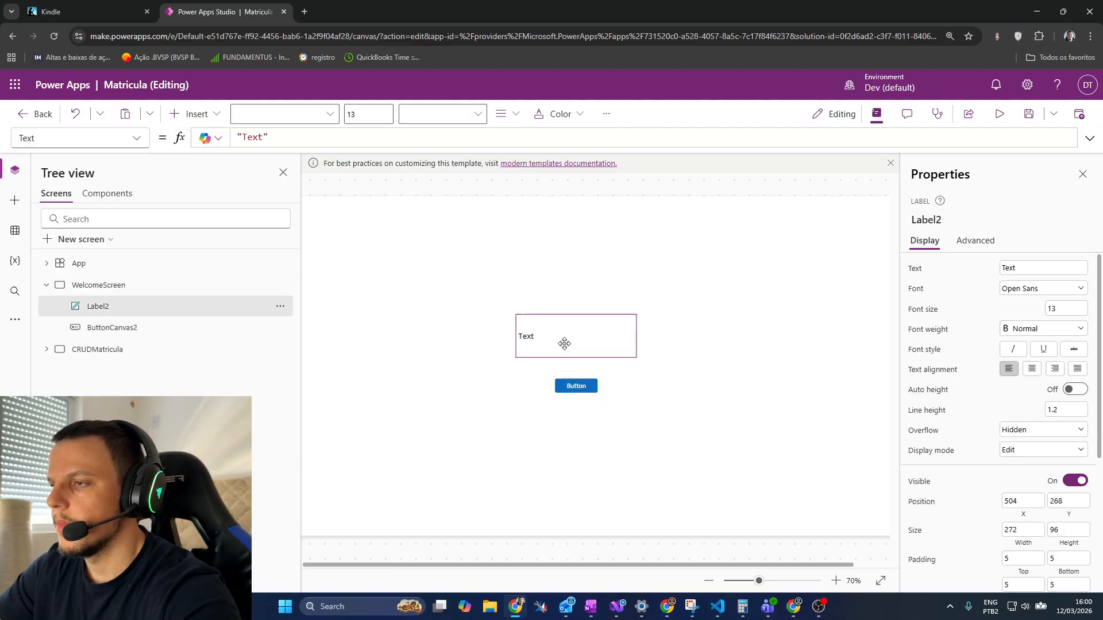
click(1045, 266)
text(Seja bem vindo)
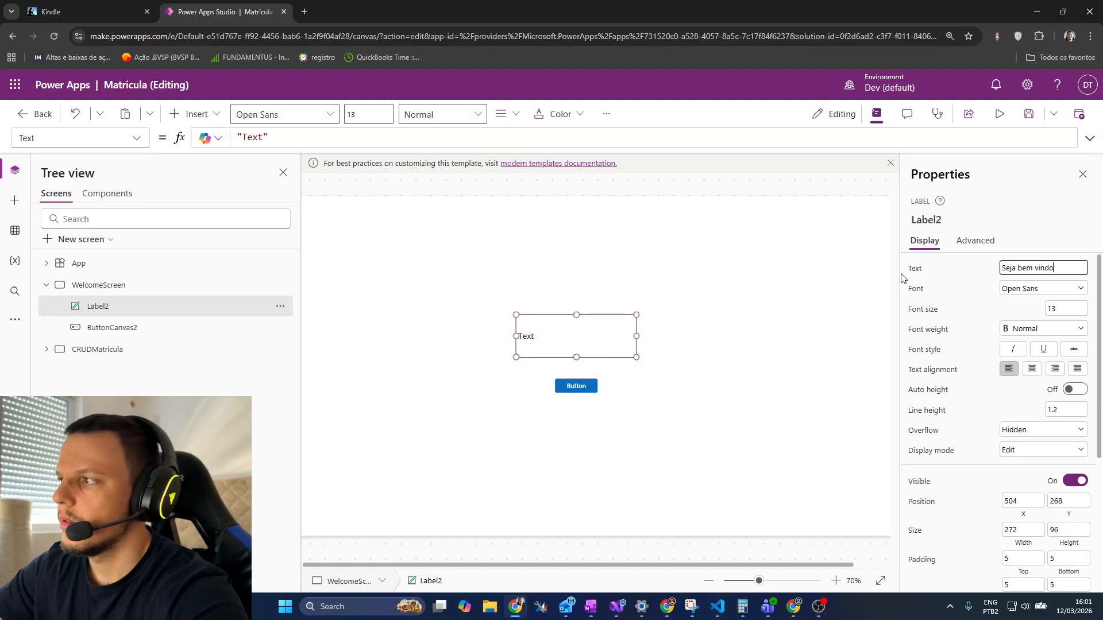
click(828, 310)
click(559, 328)
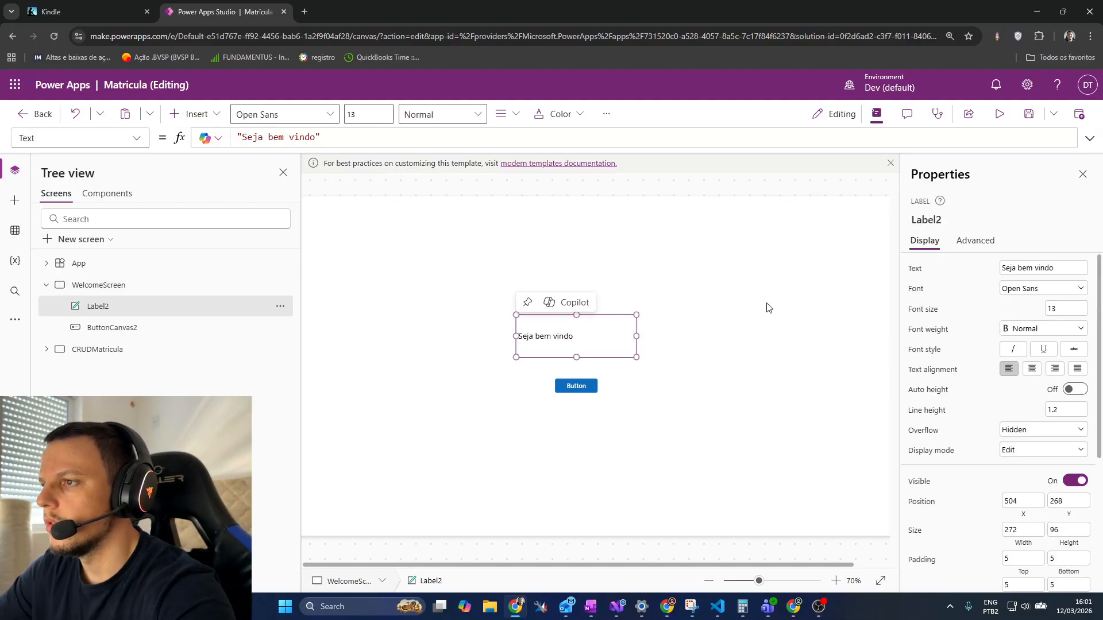
click(1043, 269)
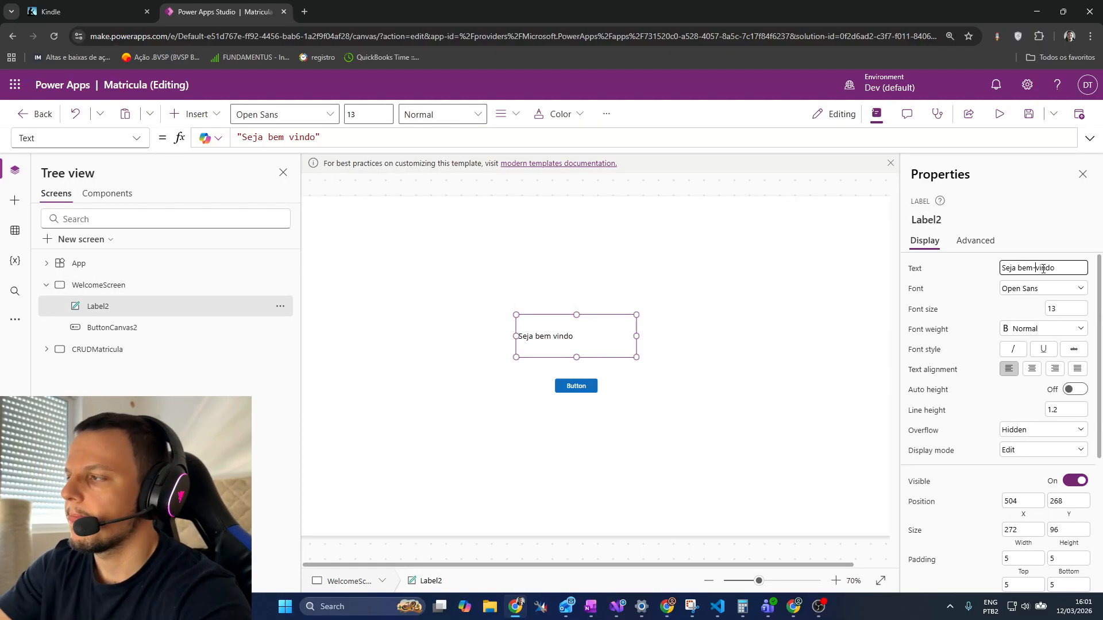
text(-)
Step: Format the welcome label in Lato Black, size 30, centred, and enlarge it to about 447 × 177
click(1066, 294)
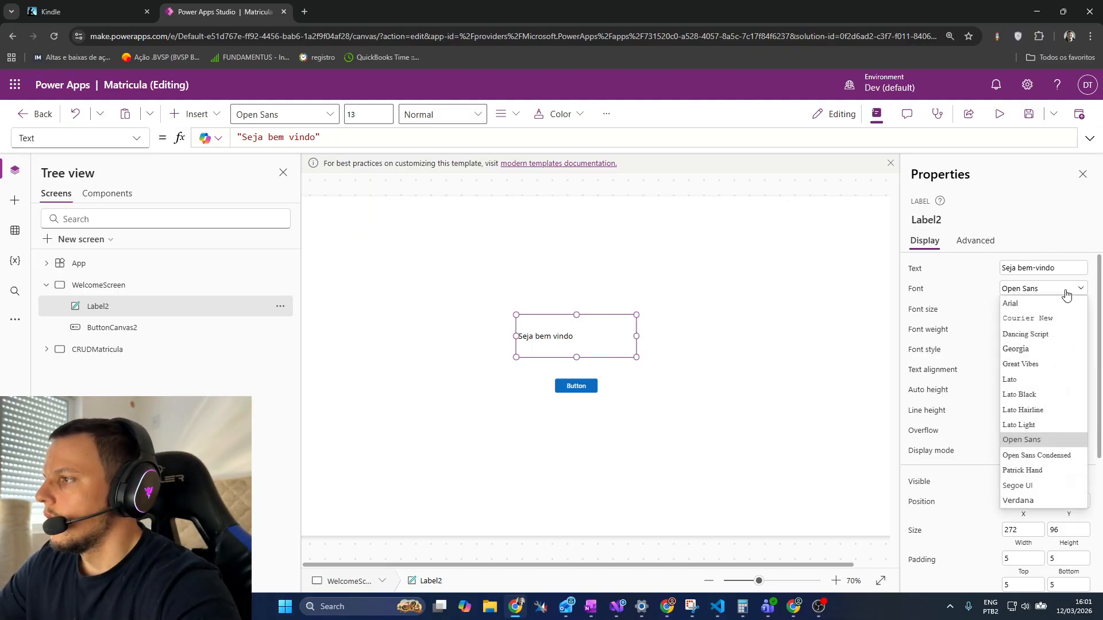
click(1054, 394)
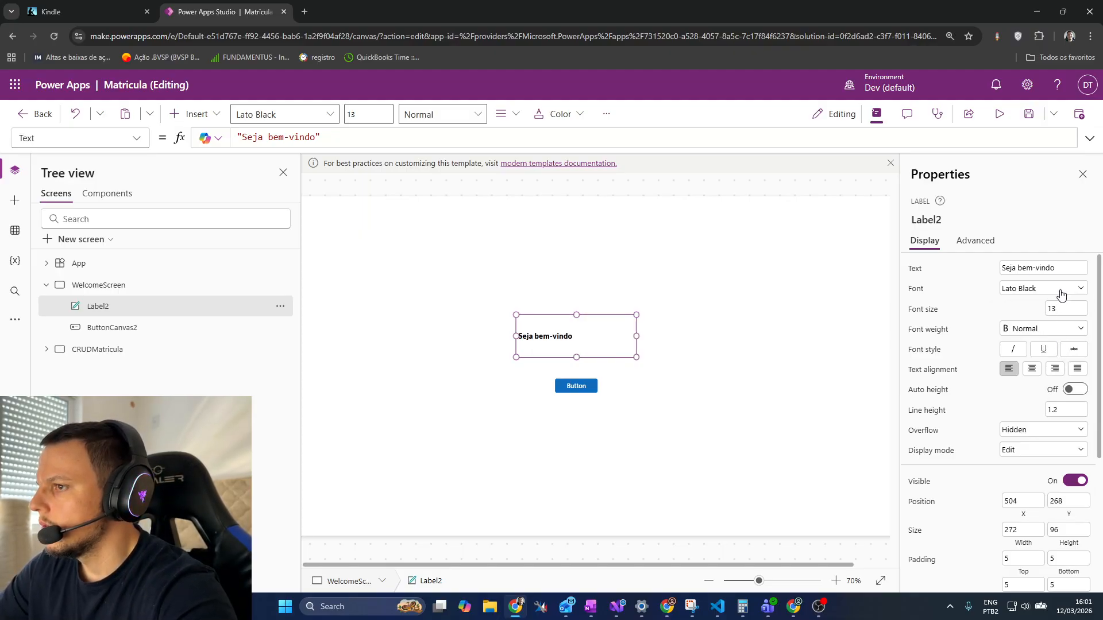
drag(1070, 310, 1000, 313)
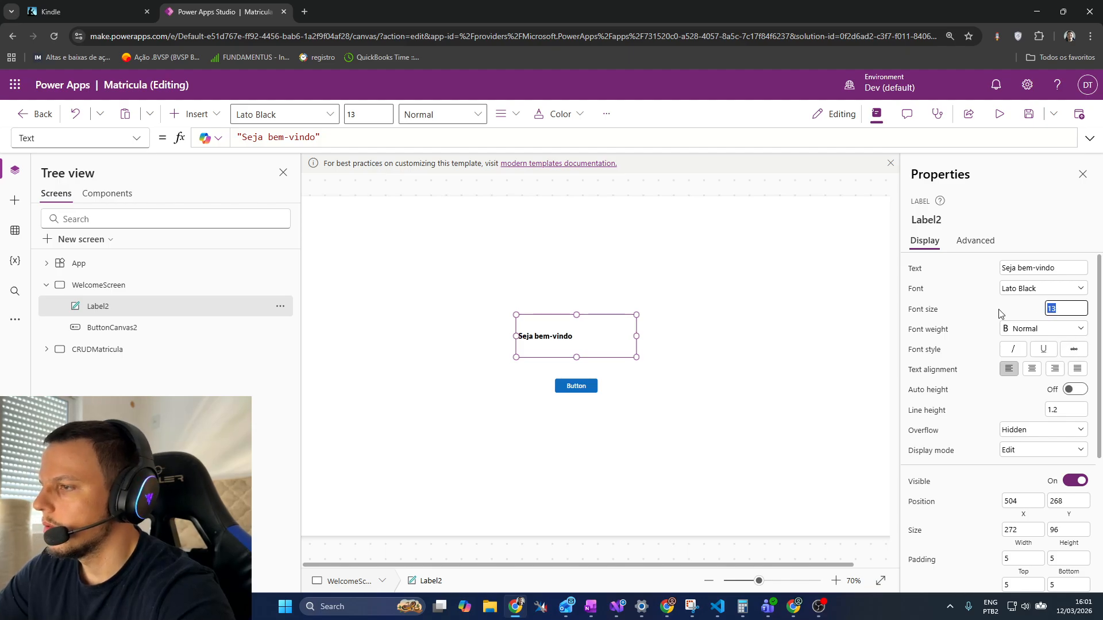
text(20)
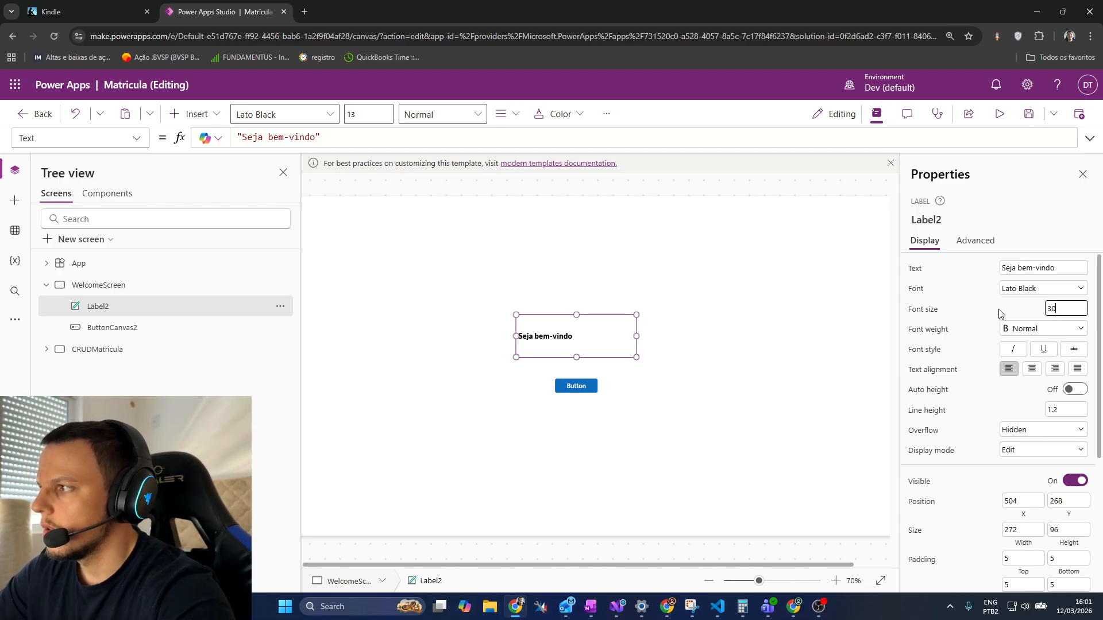
click(1031, 368)
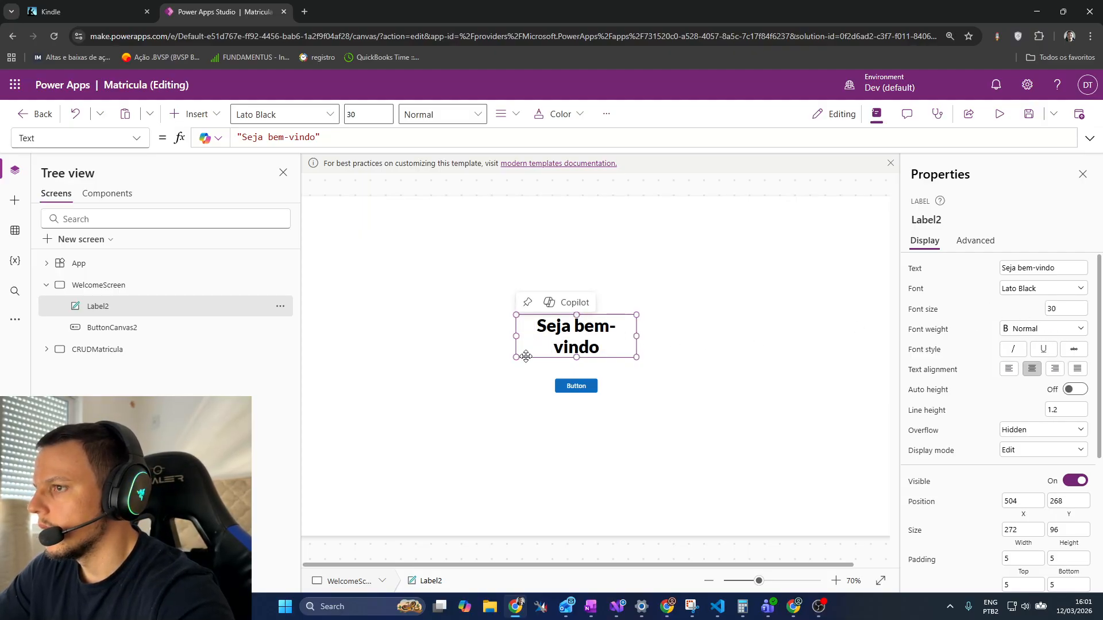
drag(526, 357, 573, 325)
click(667, 395)
Step: Set the text of the button below the welcome label to "Começar"
click(578, 386)
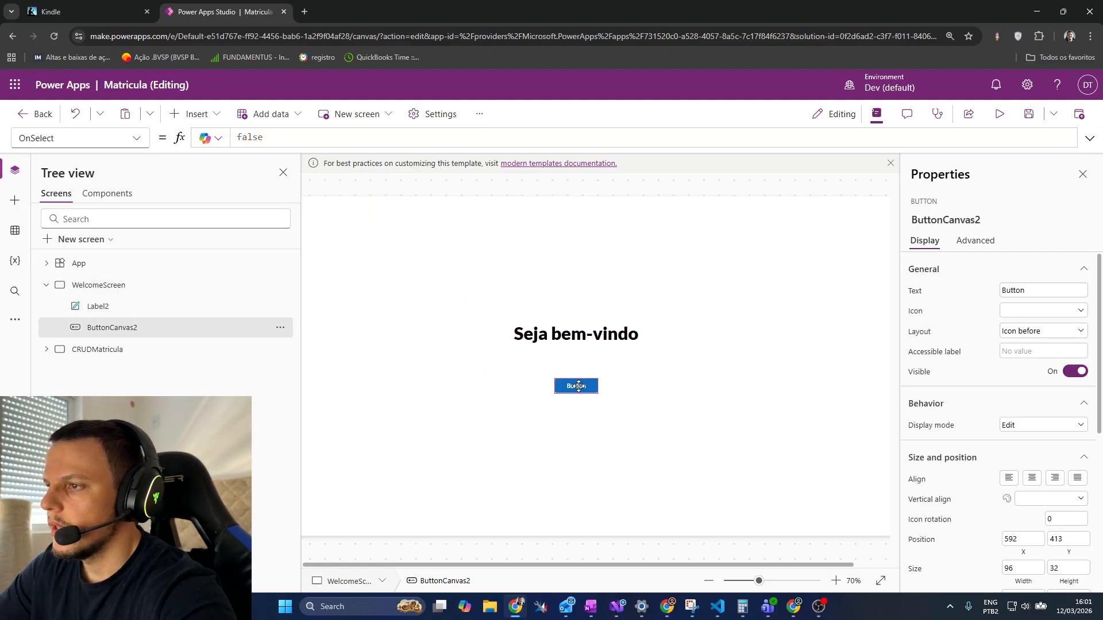
click(917, 294)
text(Com)
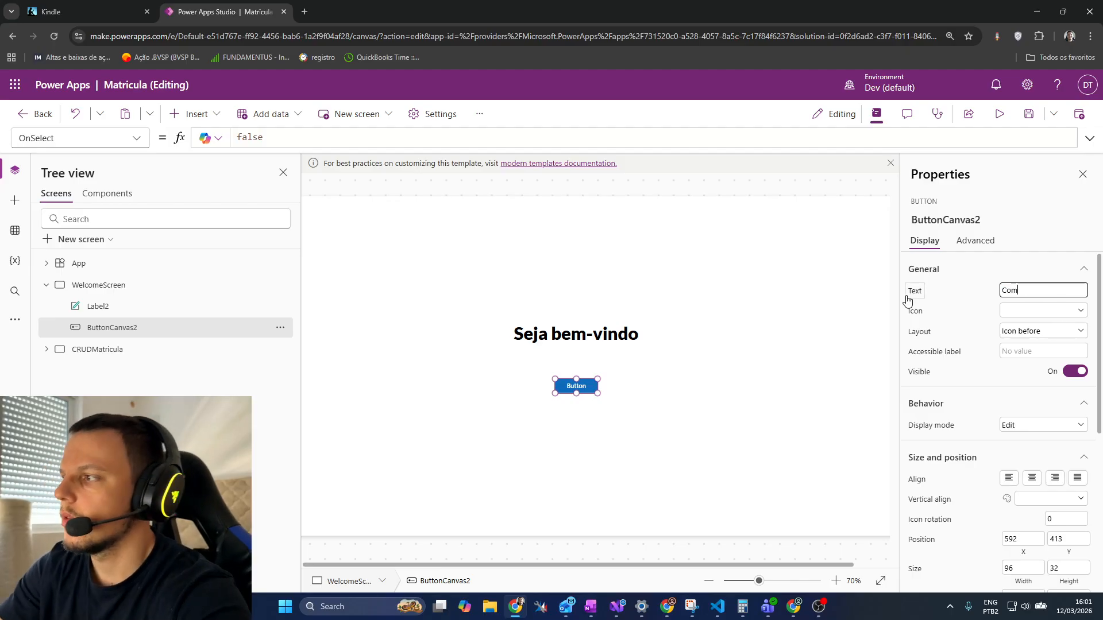
text(eçra)
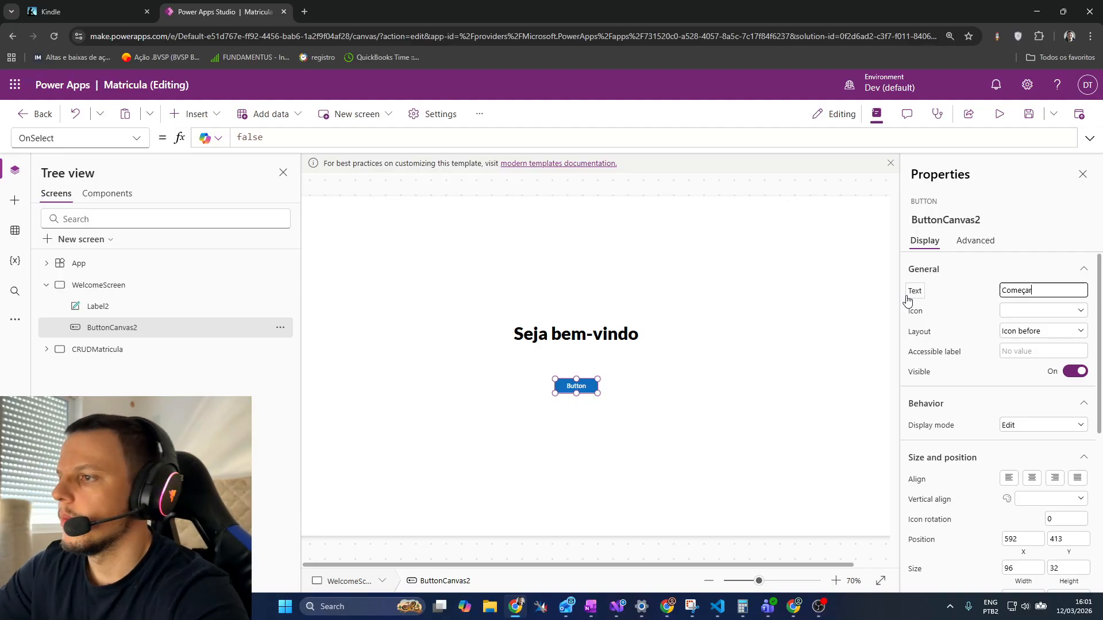
click(756, 256)
Step: Review the Text formula of the welcome label
click(605, 338)
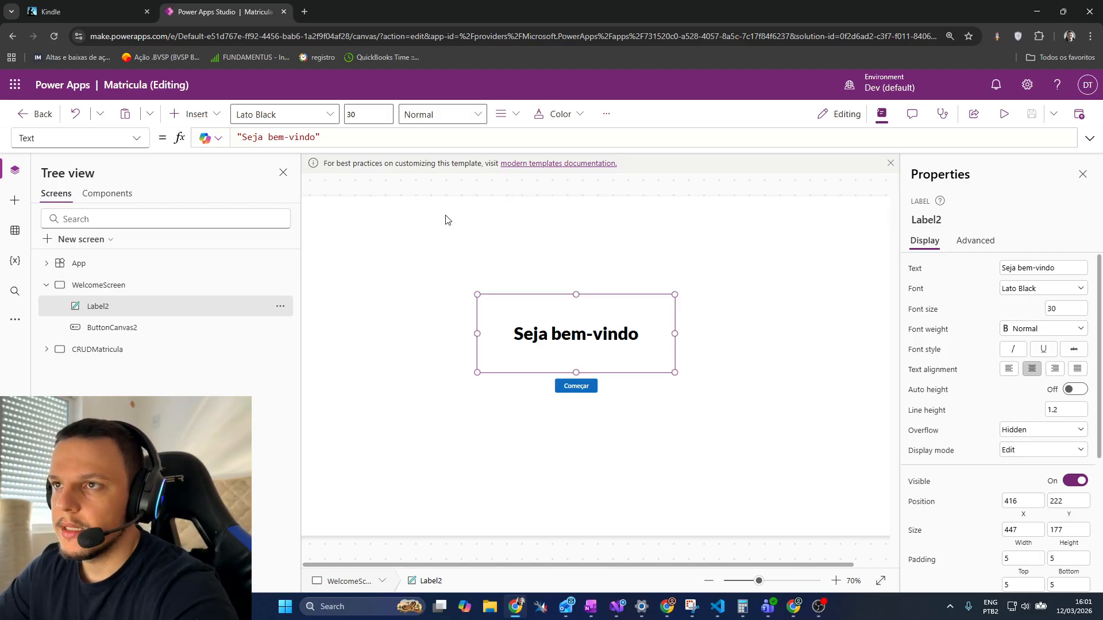
click(331, 138)
drag(349, 138, 318, 134)
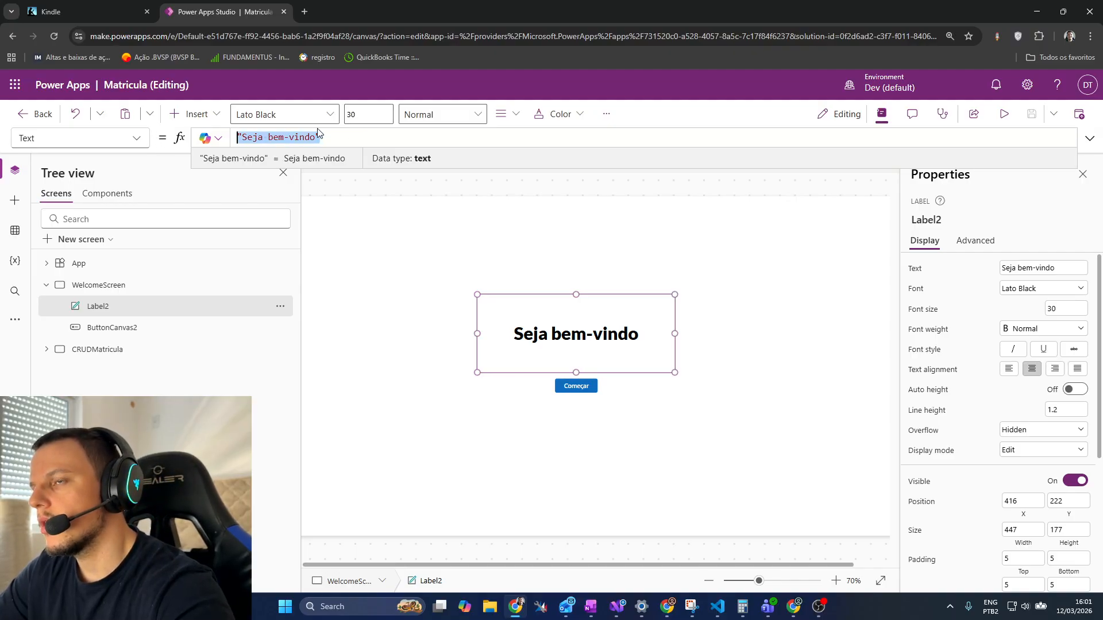
click(330, 141)
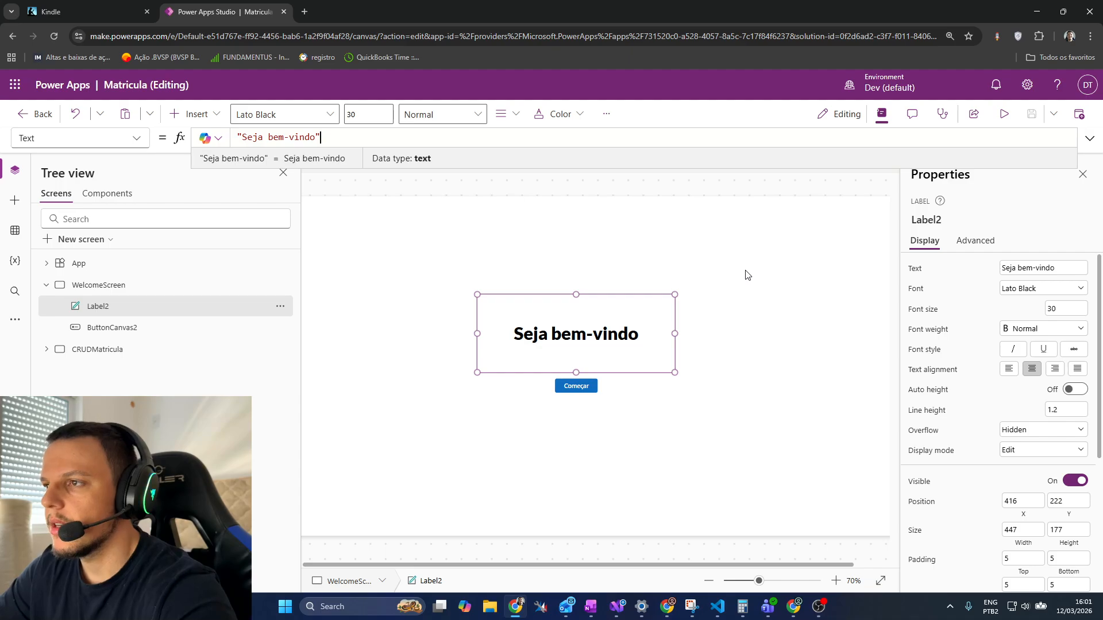
Step: Set the display projection mode to Extend
key(super+p)
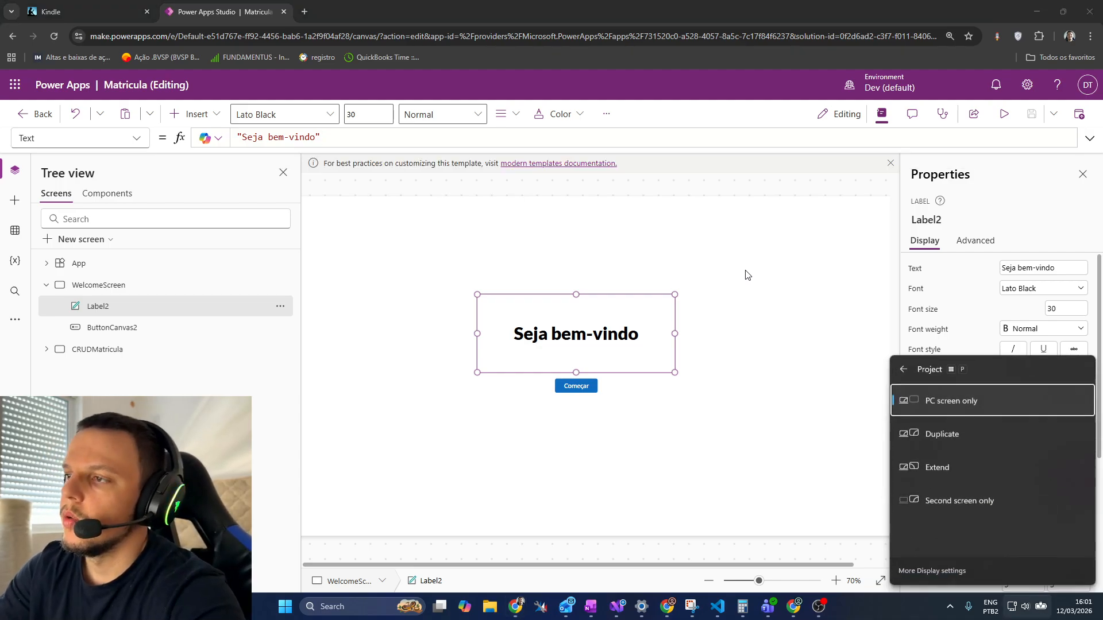
click(990, 468)
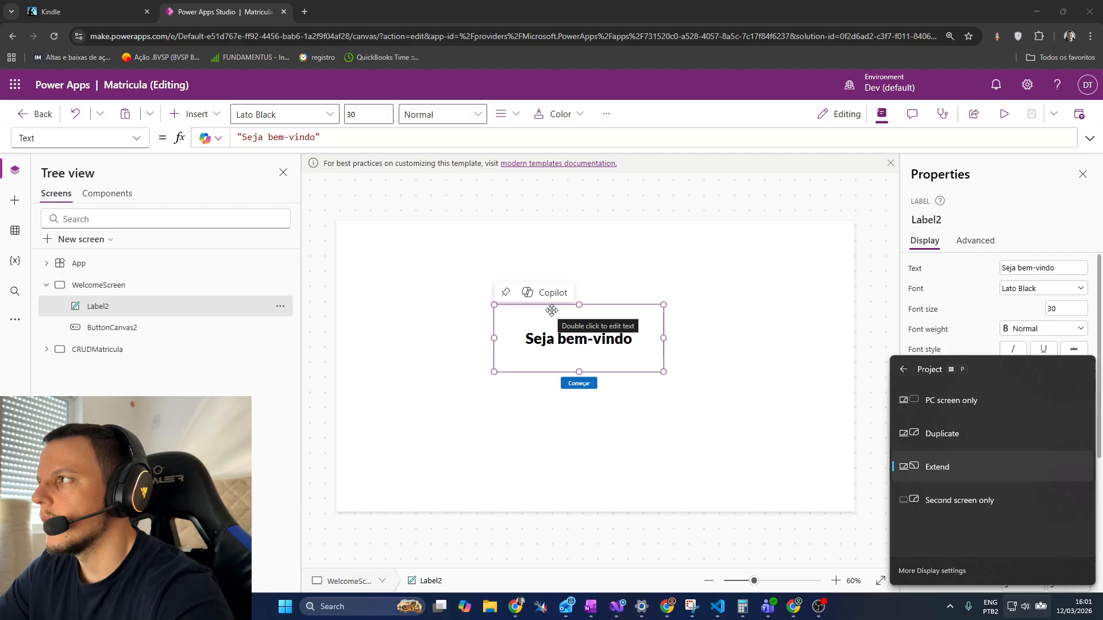
click(867, 173)
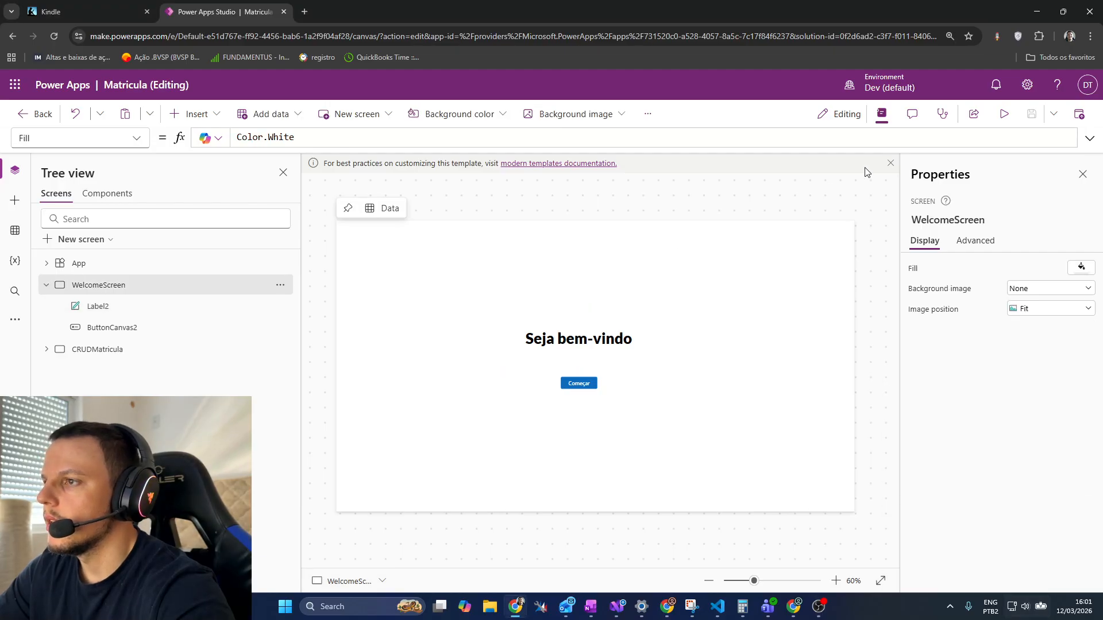
Step: Show the signed-in account's details and move the OBS window onto the second display
click(1087, 85)
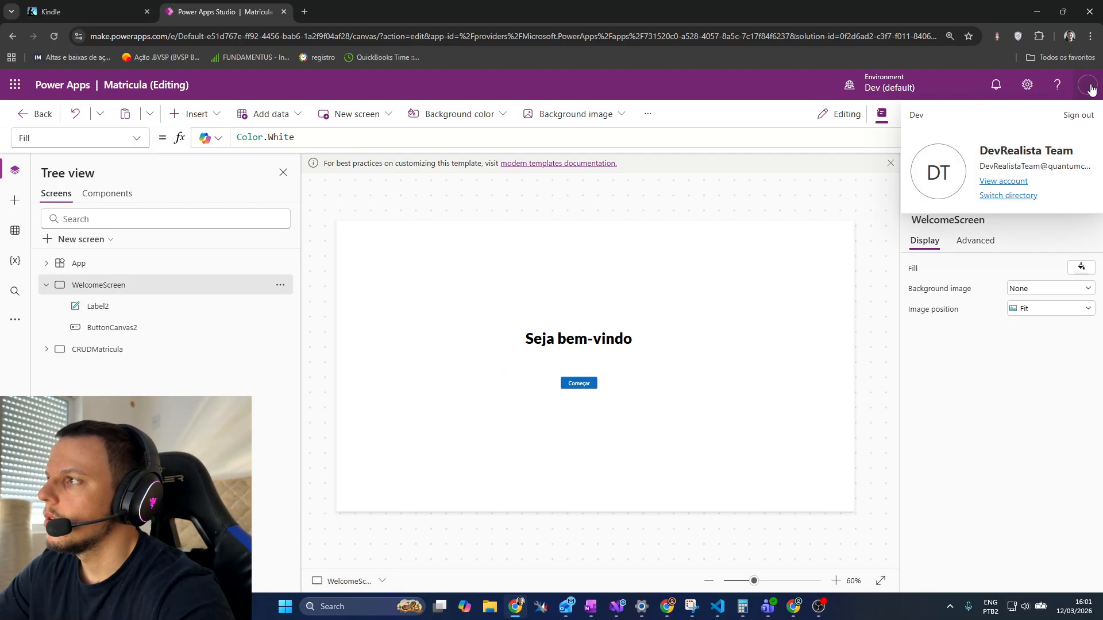
click(819, 607)
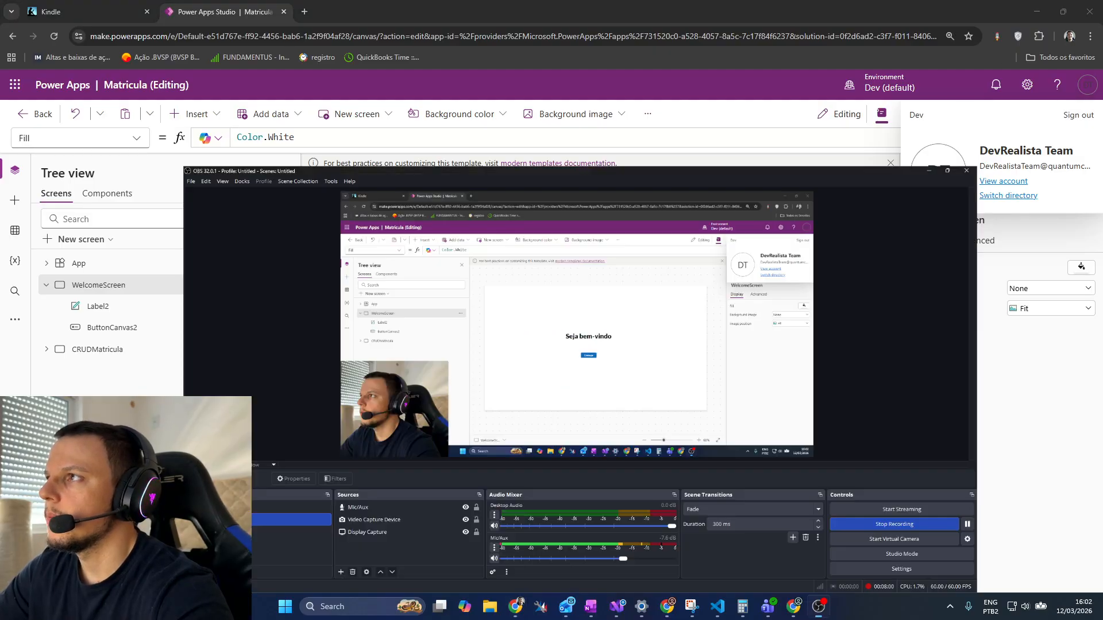
drag(855, 8, 1100, 5)
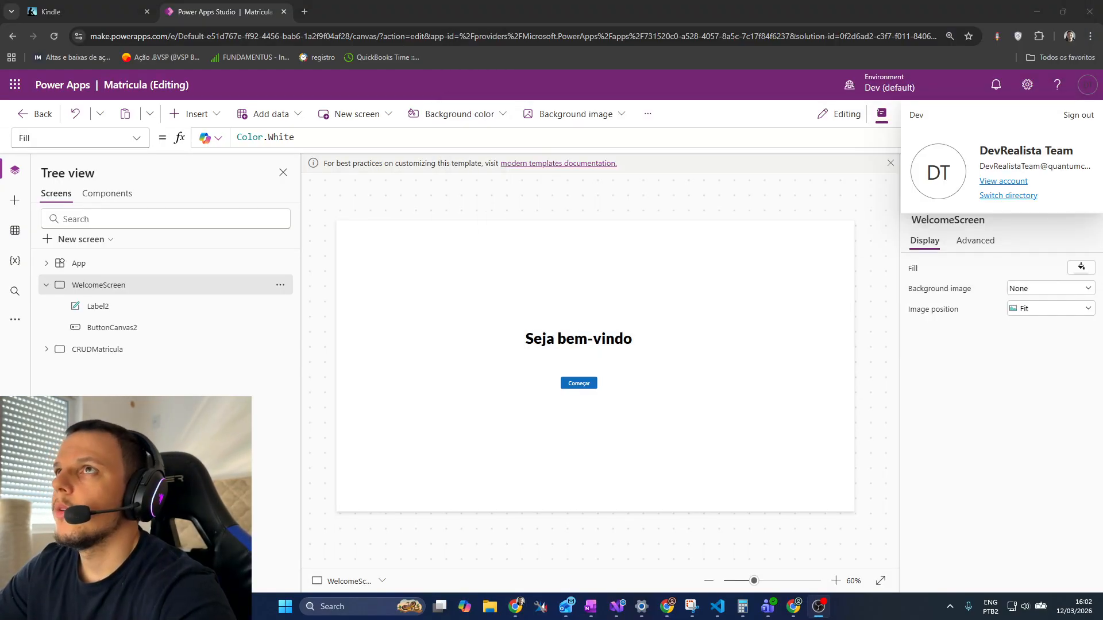
Step: Append the signed-in user's name to the welcome label's text with the formula "Seja bem-vindo" & User().FullName
click(578, 338)
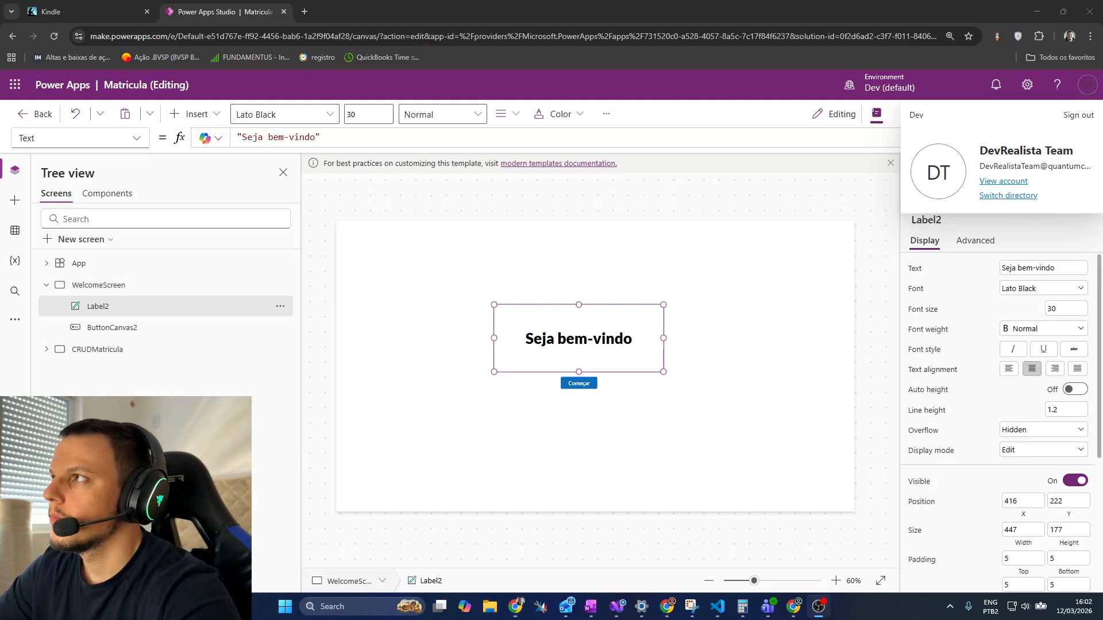
click(477, 136)
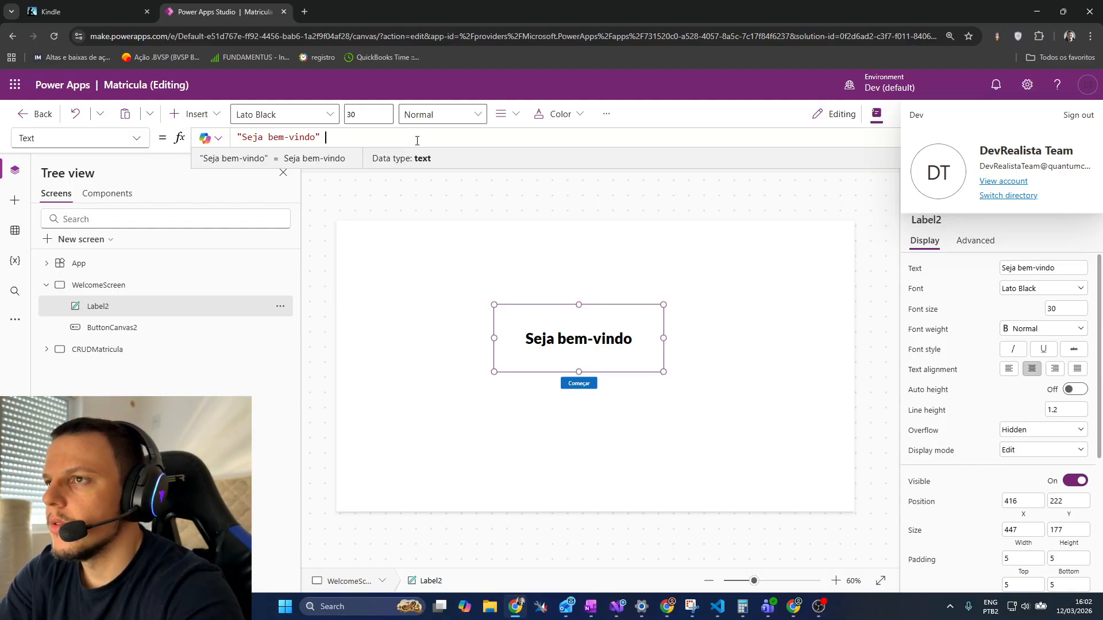
text(User().)
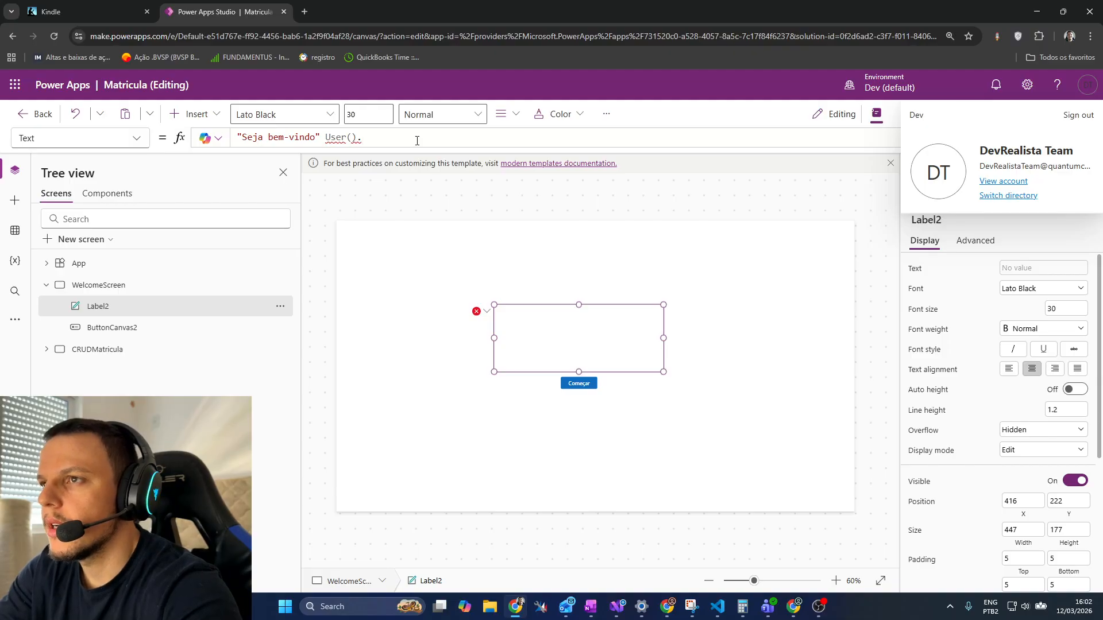
key(ctrl+Left)
key(ctrl+Left)
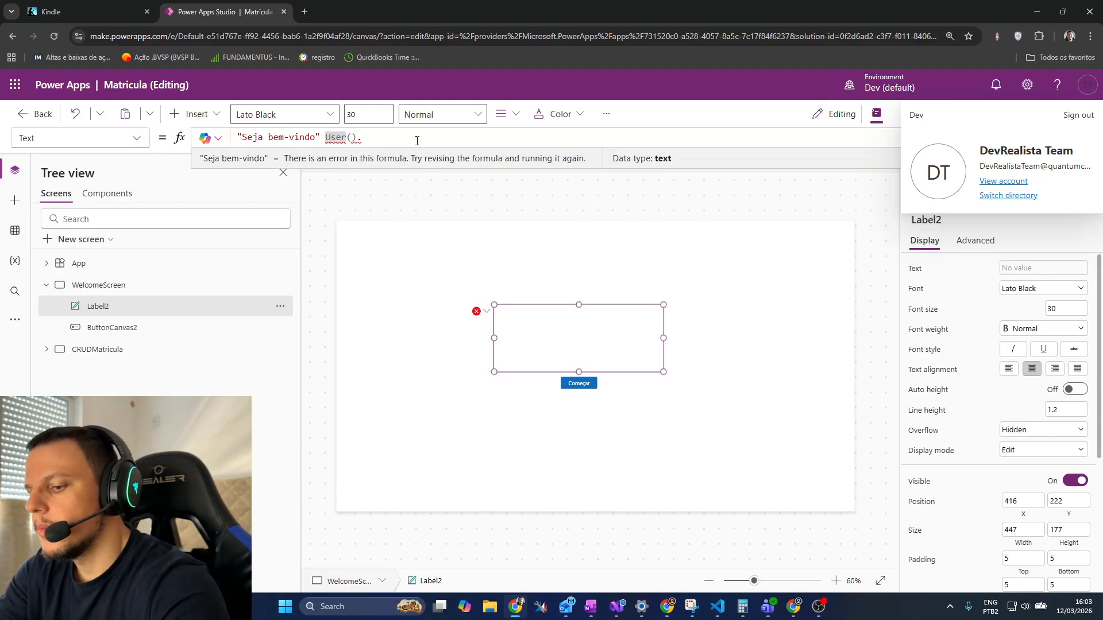
text(&)
key(ctrl+Right)
key(ctrl+Right)
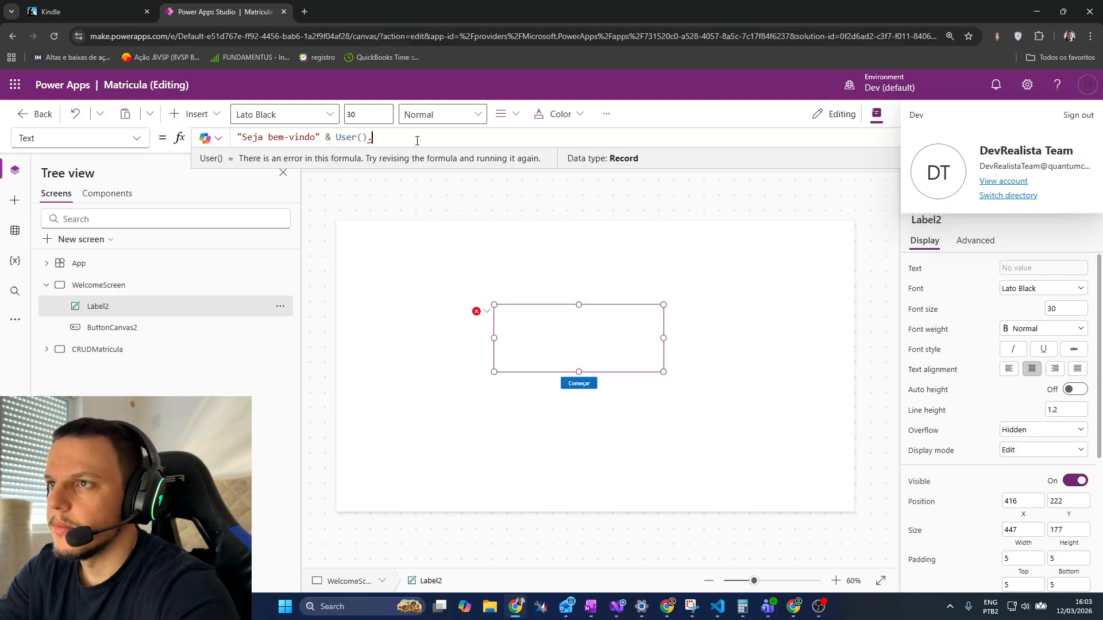
key(BackSpace)
text(.)
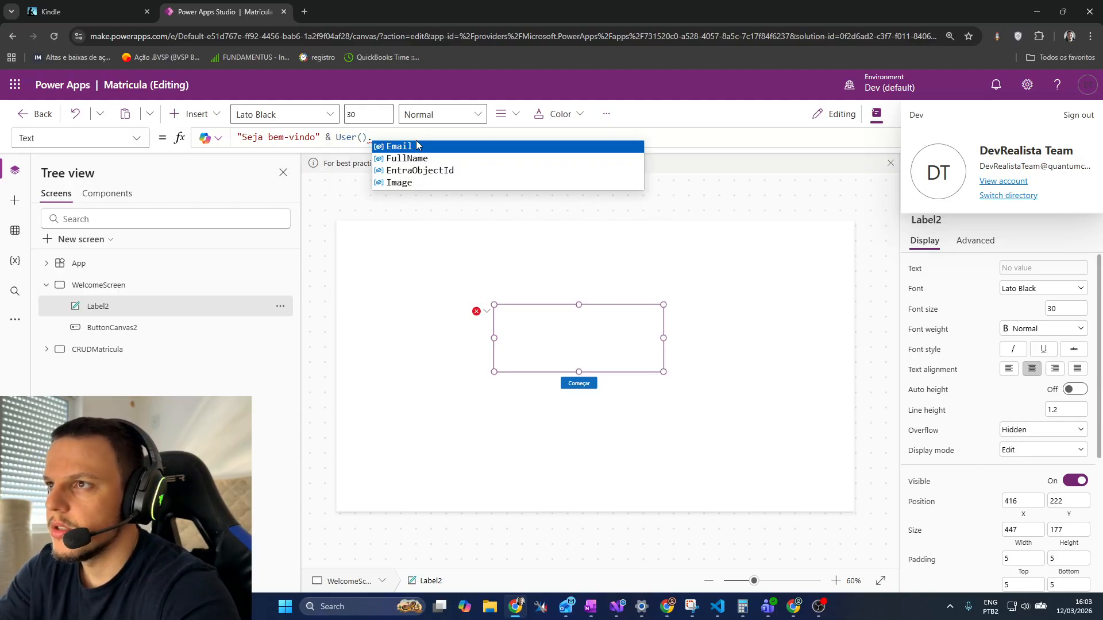
key(Down)
key(Tab)
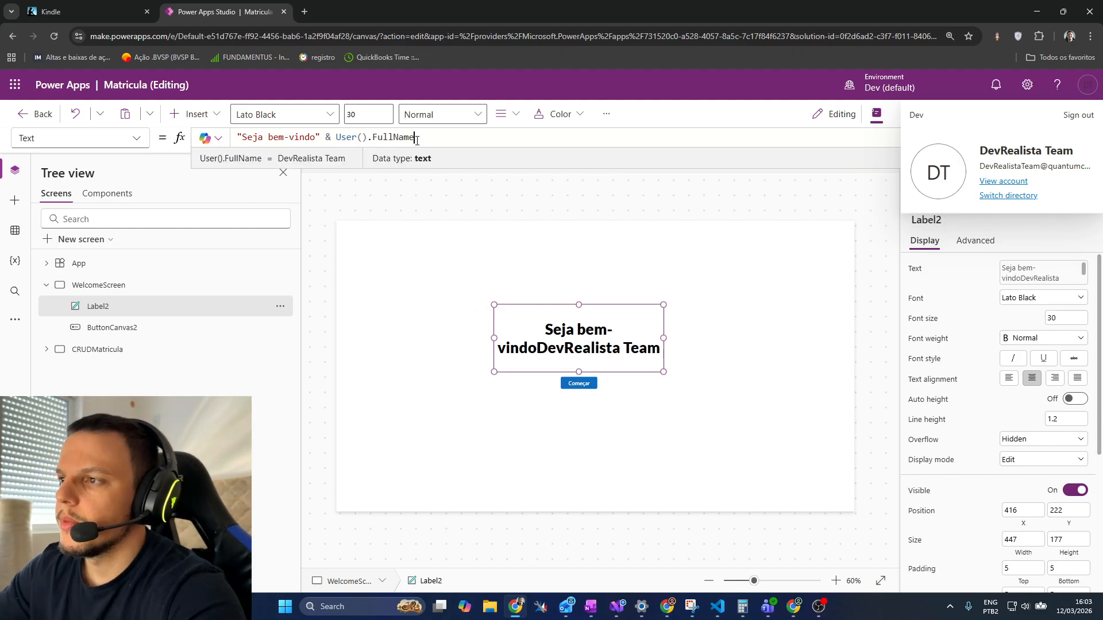
Step: Add a comma and a space after "Seja bem-vindo" inside the quoted greeting of the welcome label's formula
click(320, 137)
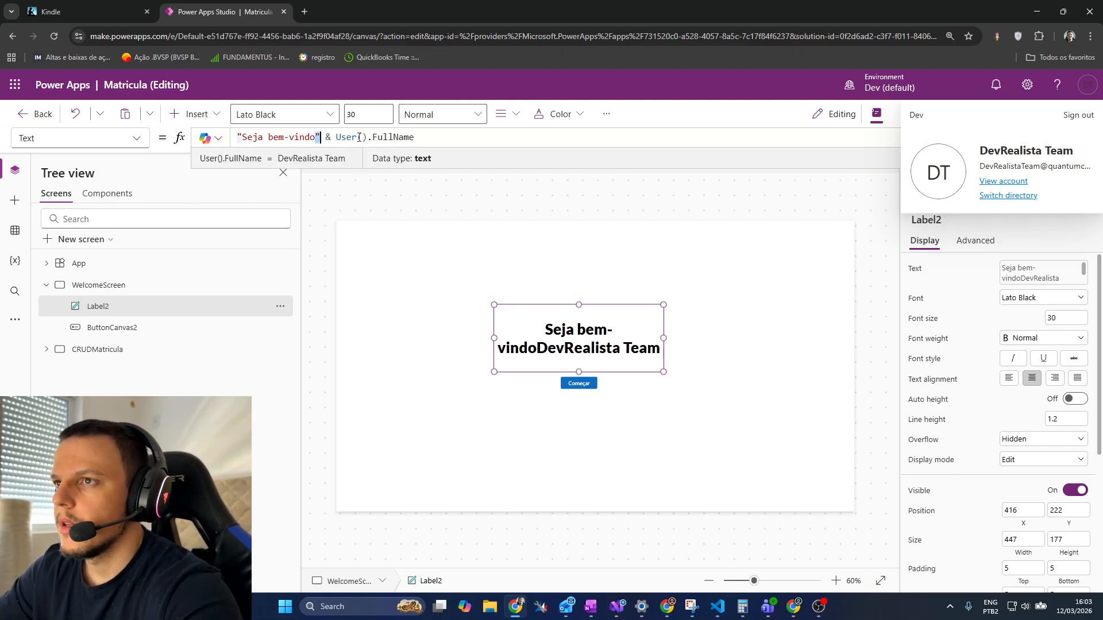
key(BackSpace)
text(")
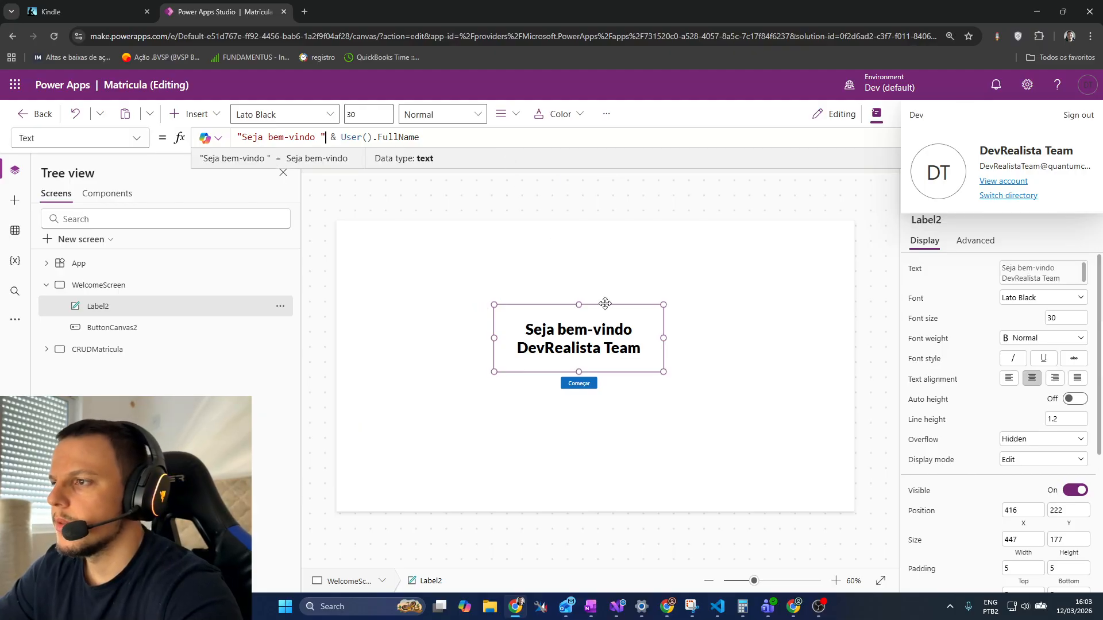
key(Left)
text(,)
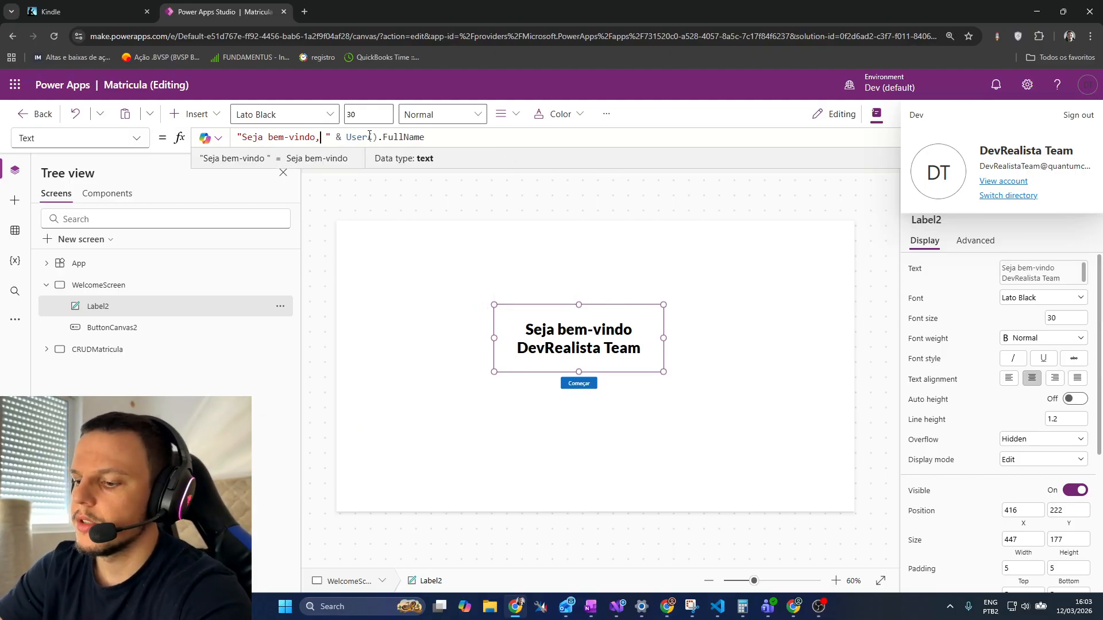
key(Delete)
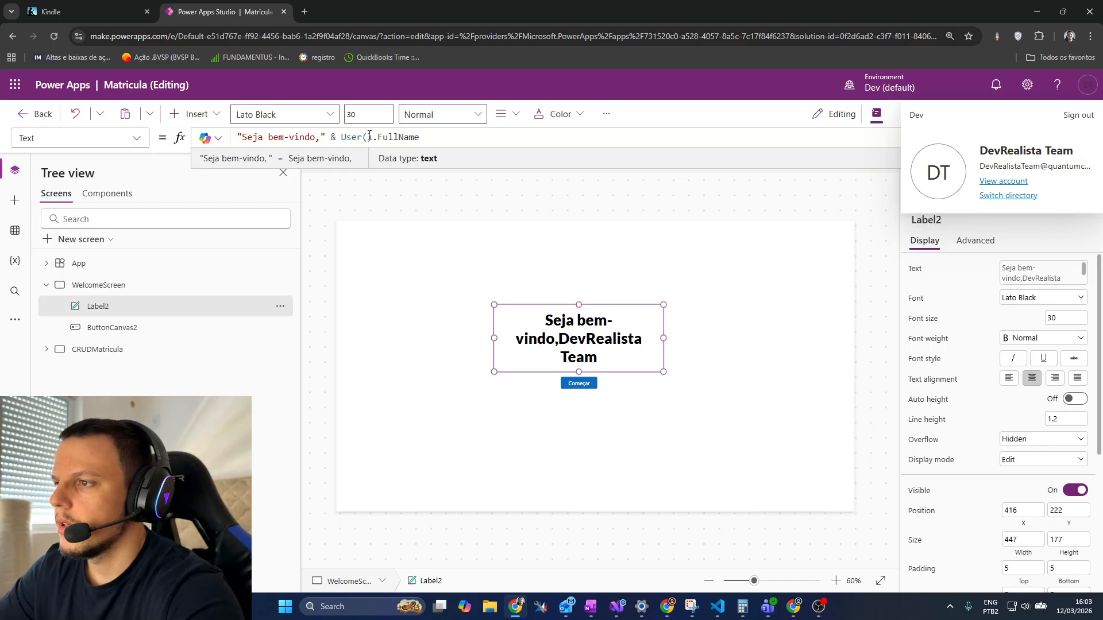
click(682, 336)
click(648, 321)
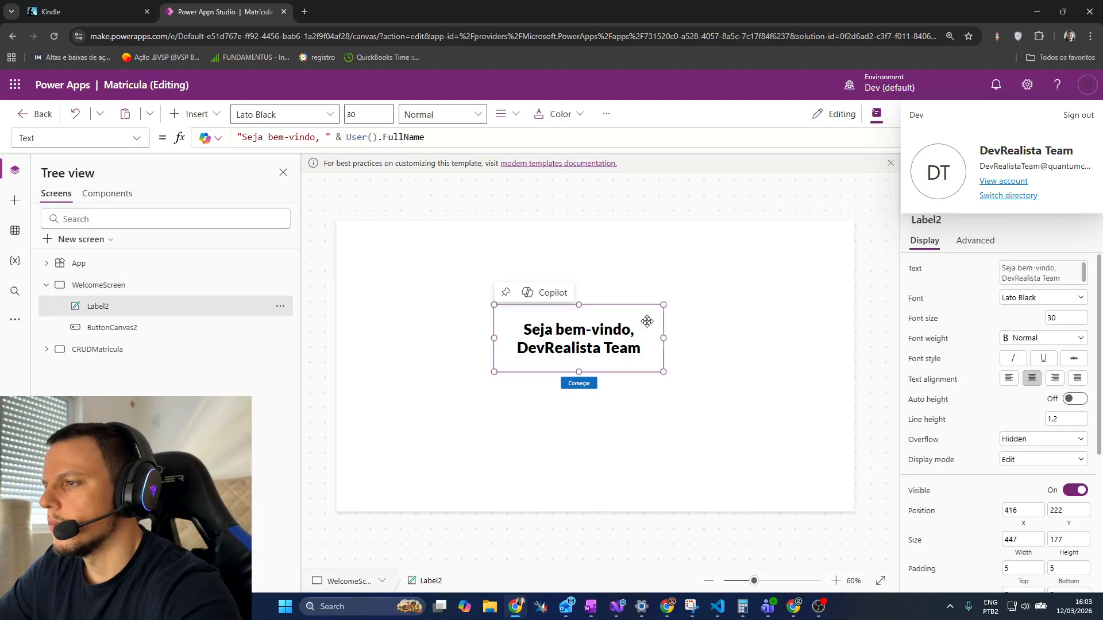
Step: Try to use User().FirstName instead of the full name in the welcome label's formula
click(425, 137)
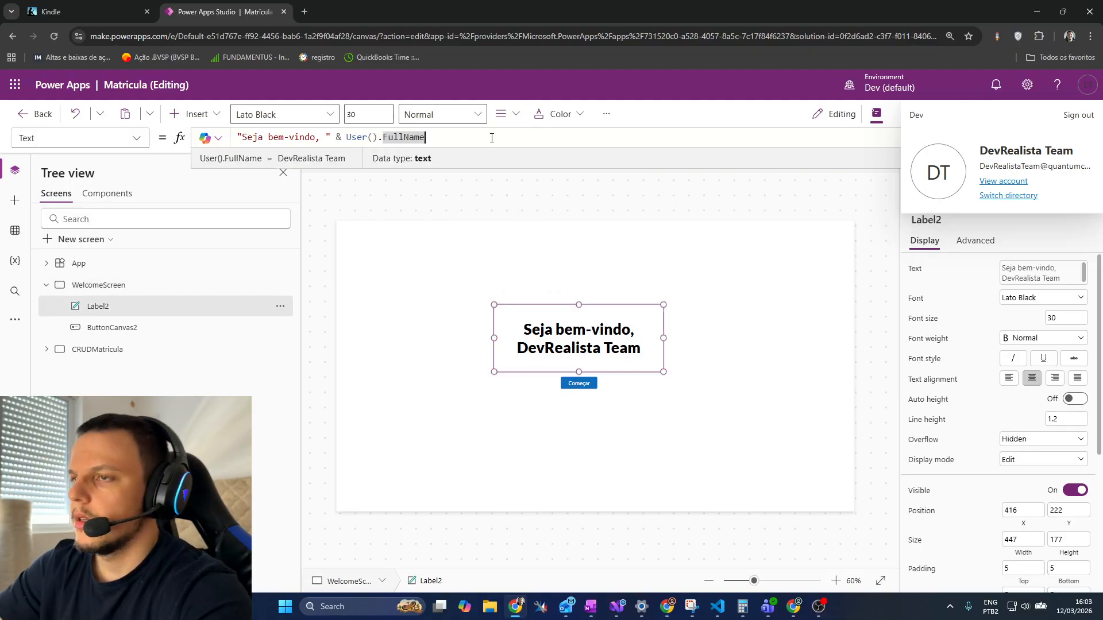
key(BackSpace)
key(BackSpace)
key(BackSpace)
key(BackSpace)
key(BackSpace)
text(i)
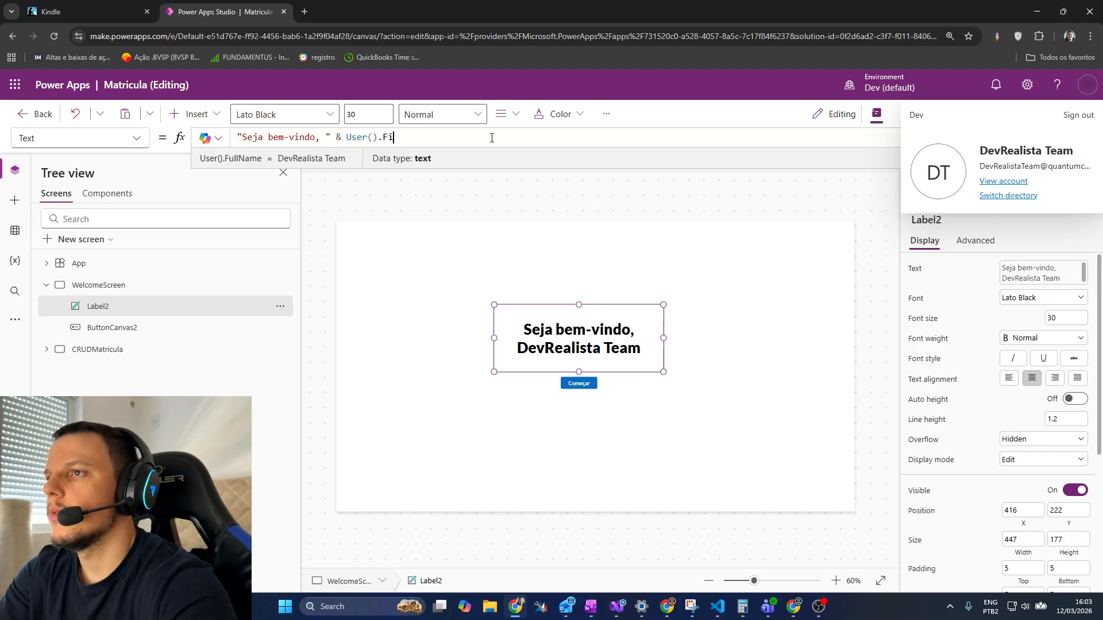
text(rstName)
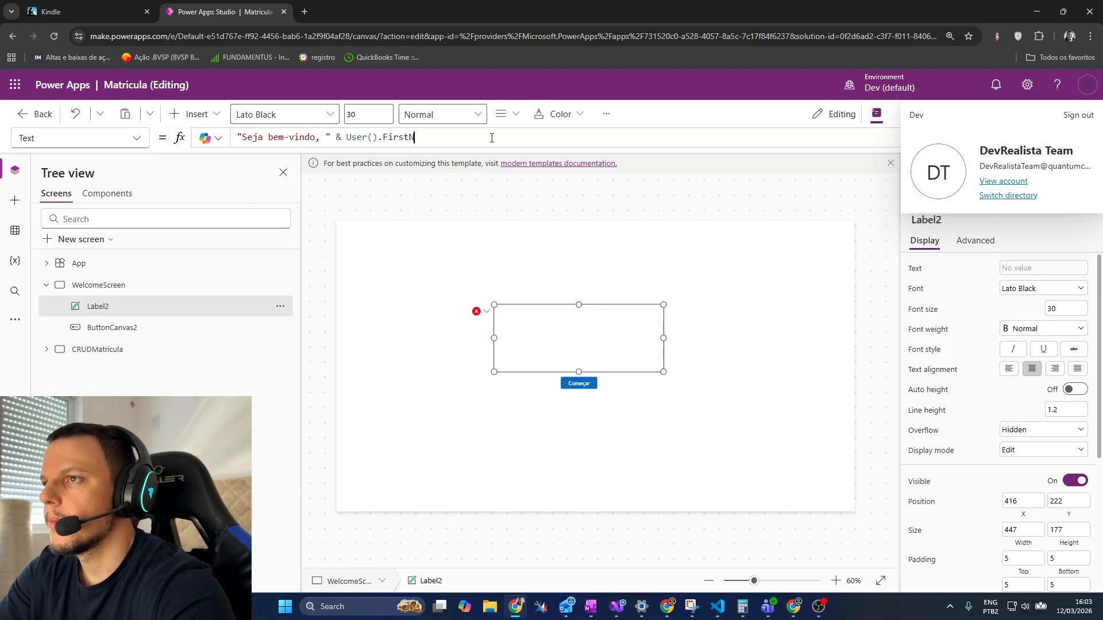
Step: Restore User().FullName in the welcome label's formula in place of the FirstName attempt
key(BackSpace)
key(BackSpace)
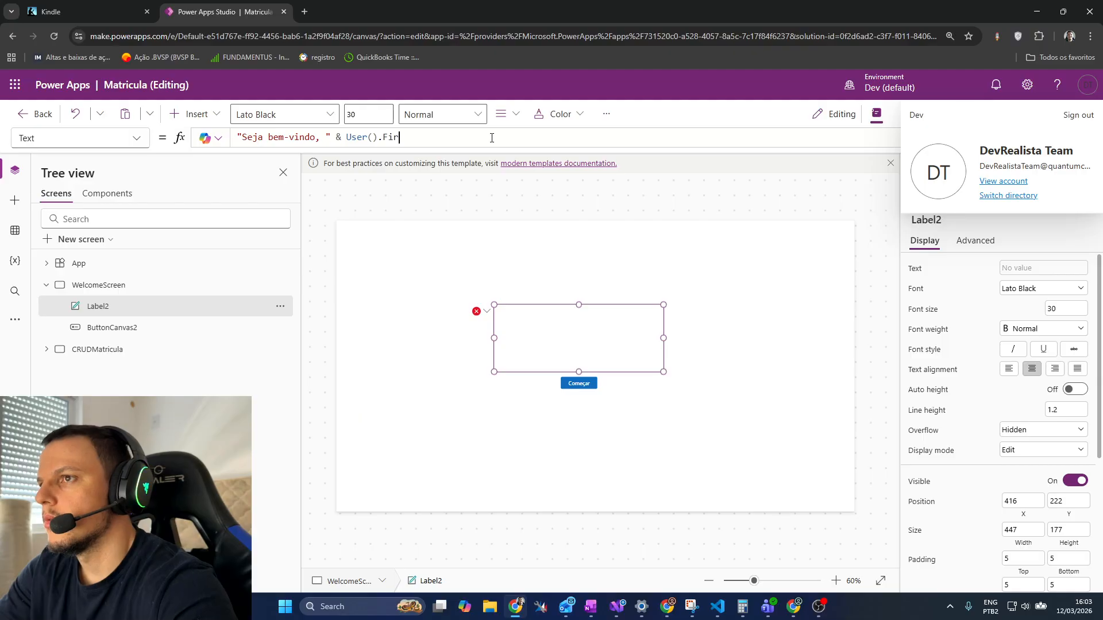
key(BackSpace)
key(BackSpace)
key(BackSpace)
key(BackSpace)
key(BackSpace)
text().)
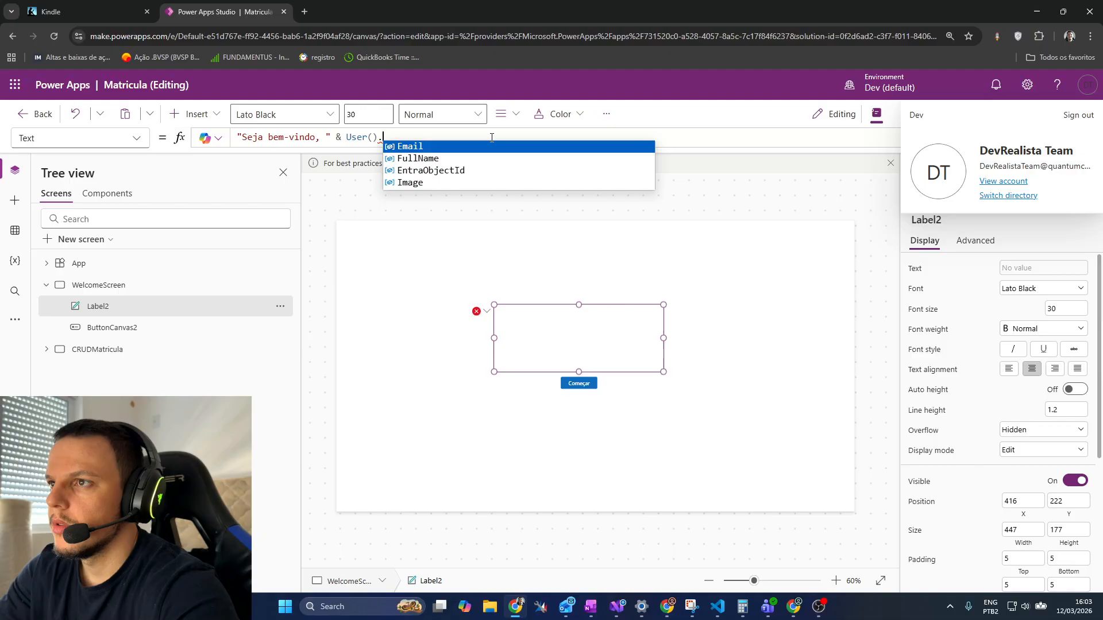
key(Down)
key(Tab)
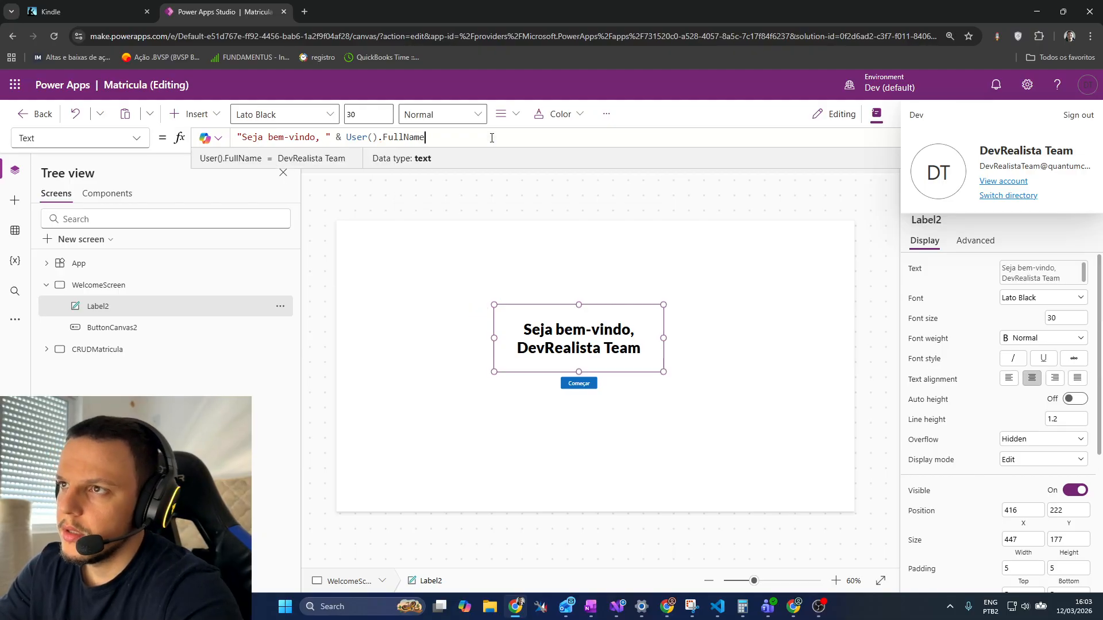
Step: Wrap the user's name in a Split function with a space separator: Split(User().FullName, " ")
key(ctrl+Left)
key(ctrl+Left)
key(ctrl+Left)
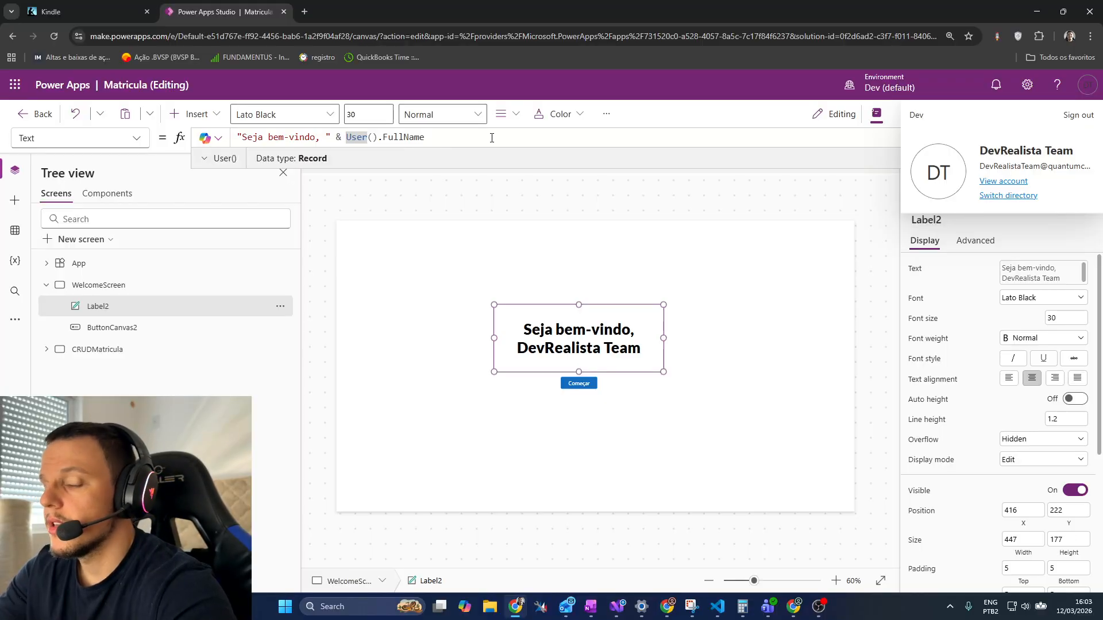
text(Split(User().FullName)
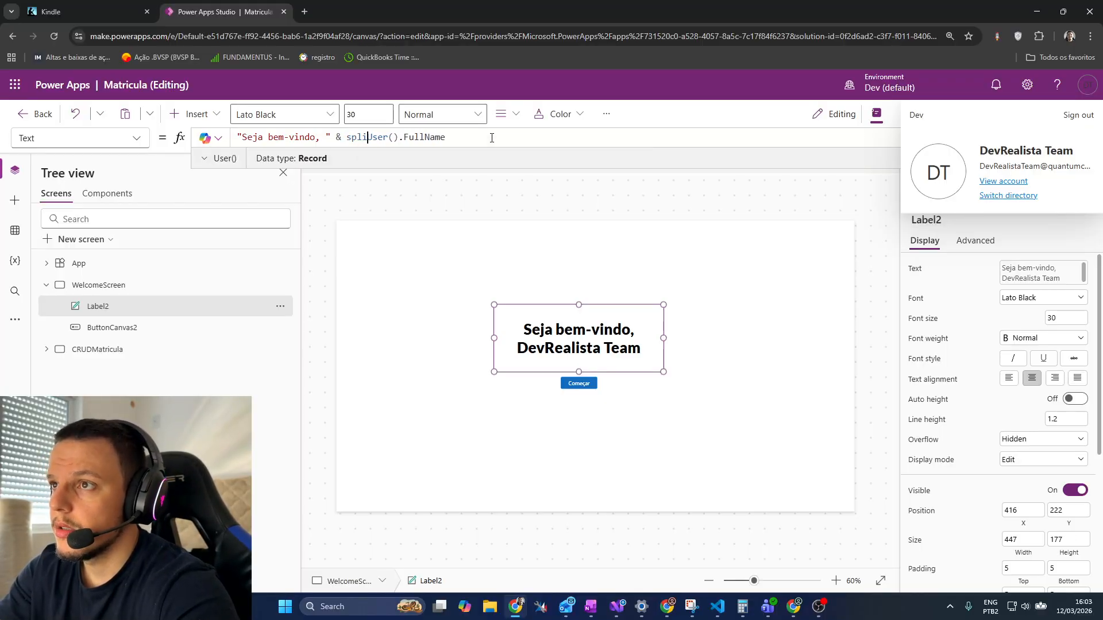
text(, ")
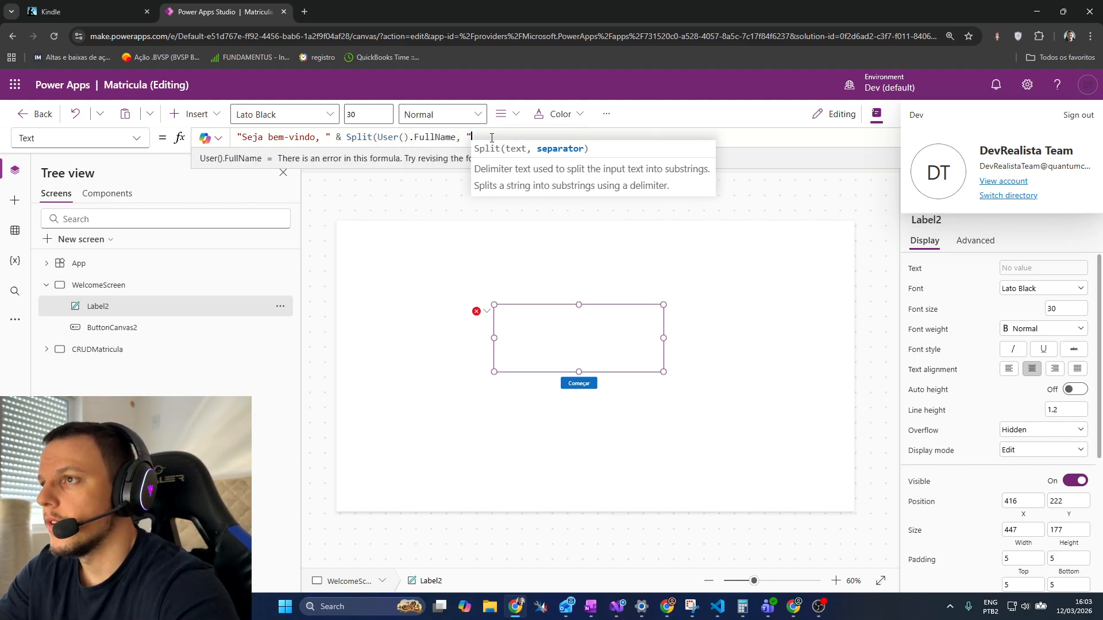
text( ")
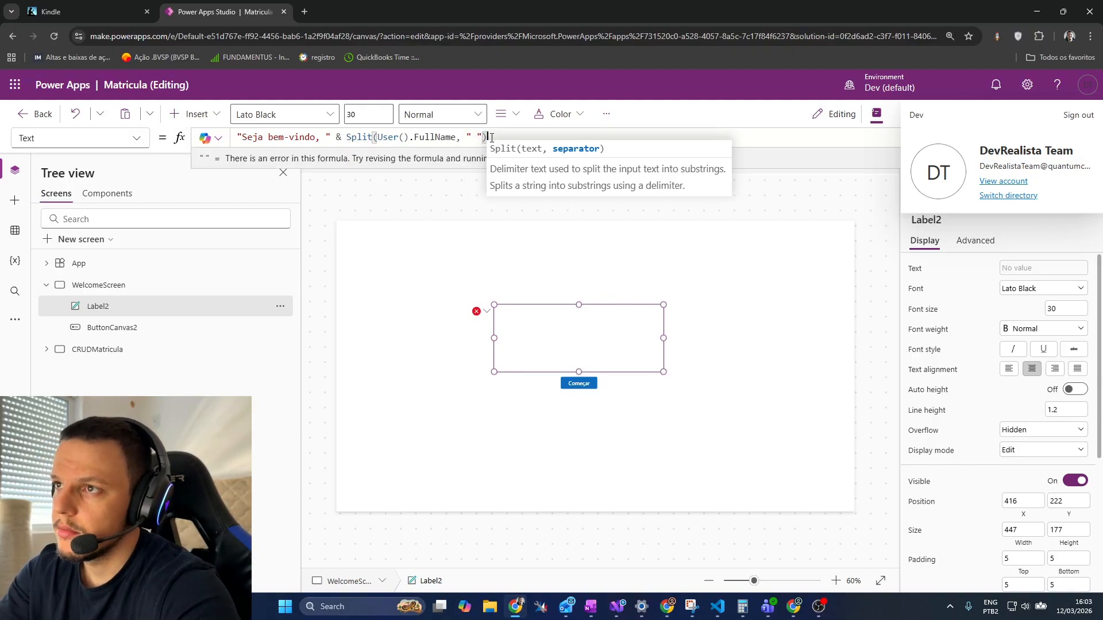
text())
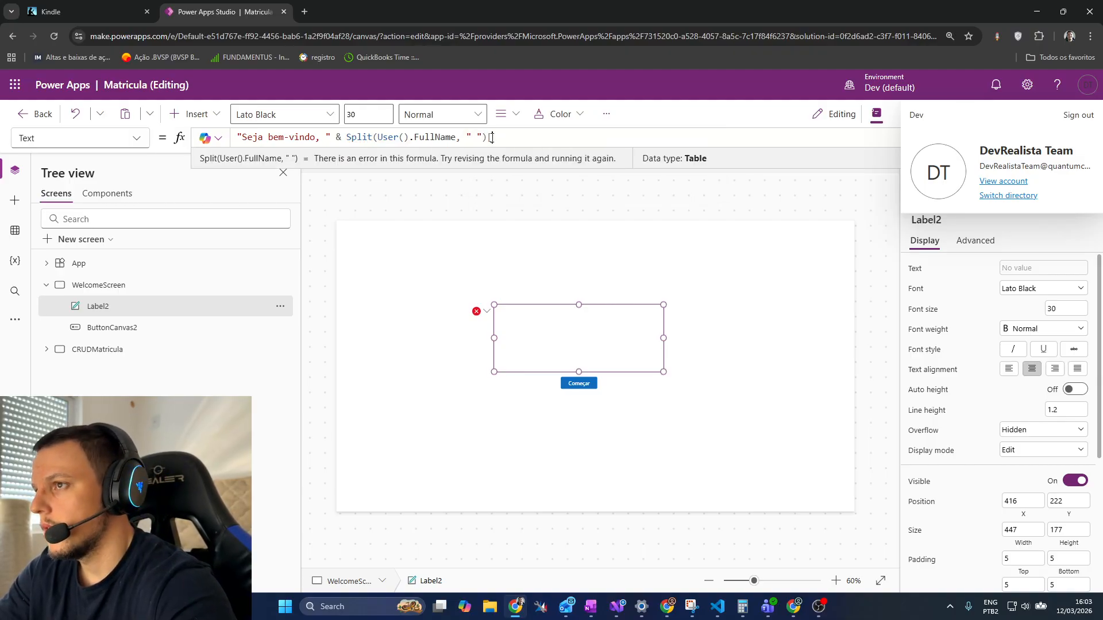
Step: Try to take the first part of the Split result with the index [0] and with dot notation
text([0])
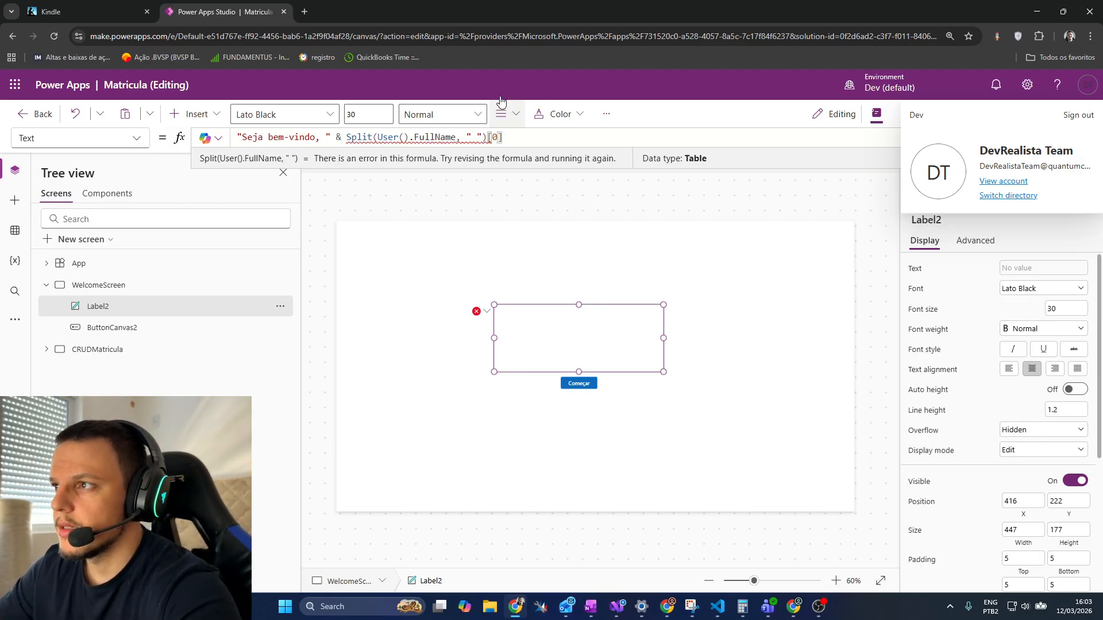
double_click(492, 138)
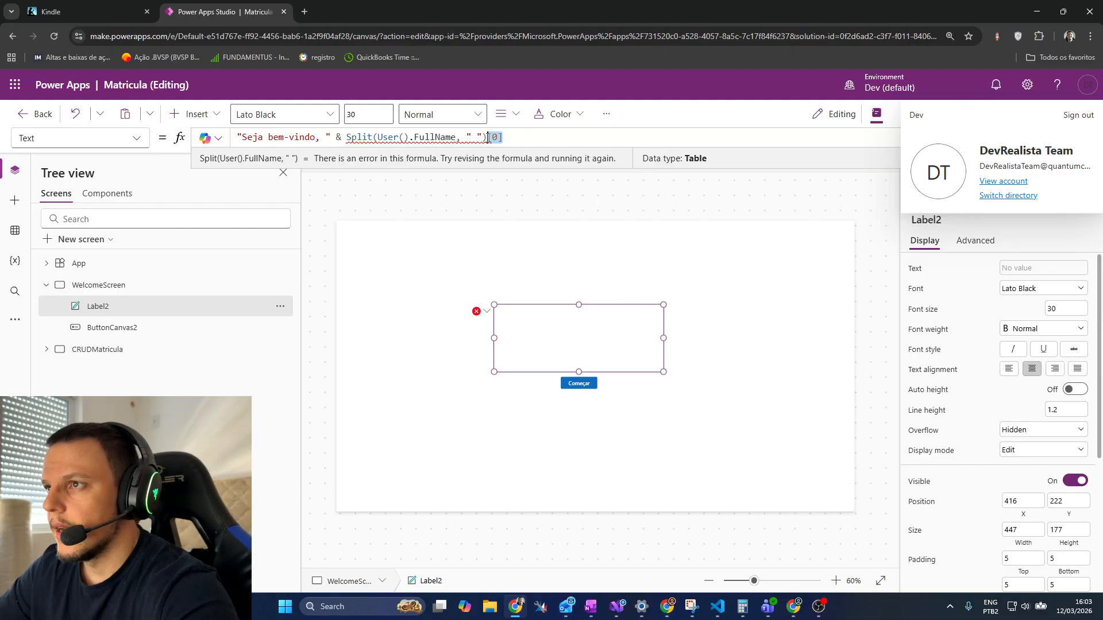
key(BackSpace)
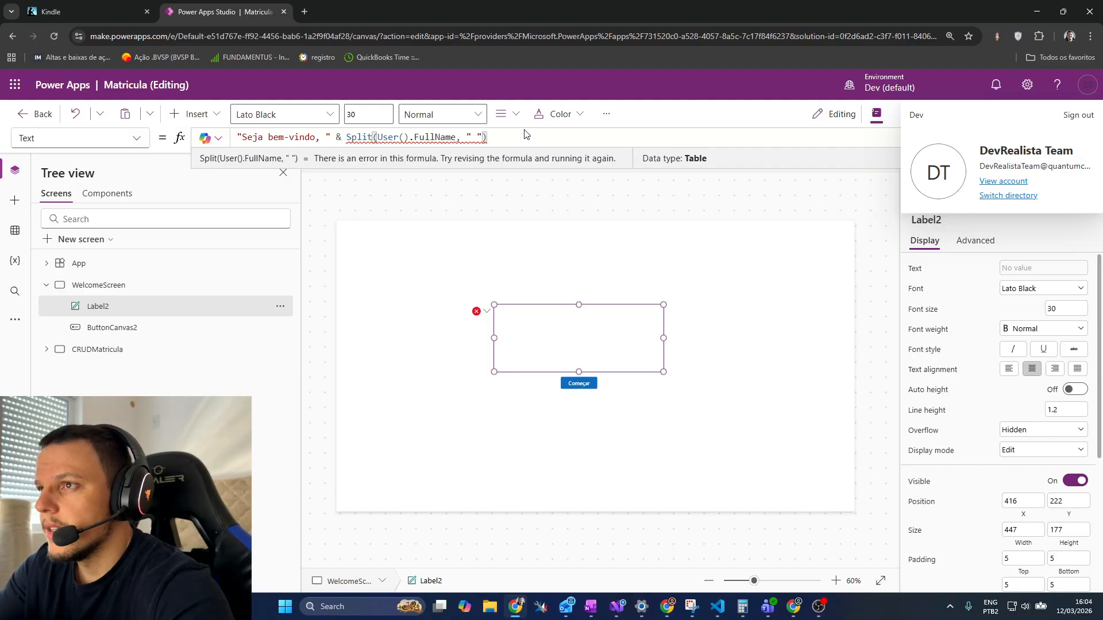
text(.)
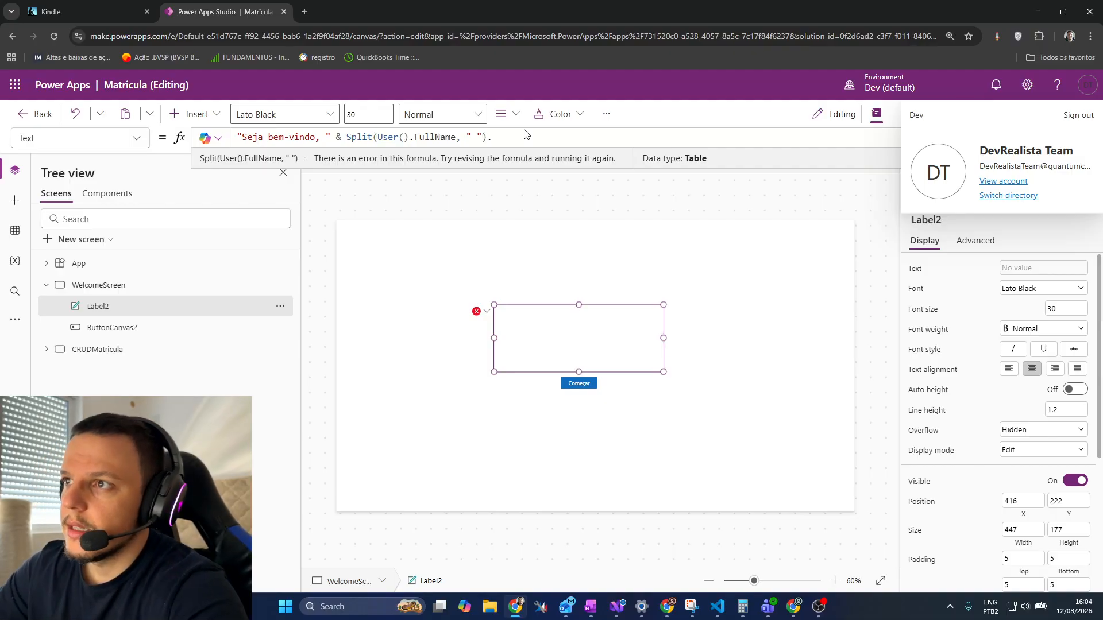
key(BackSpace)
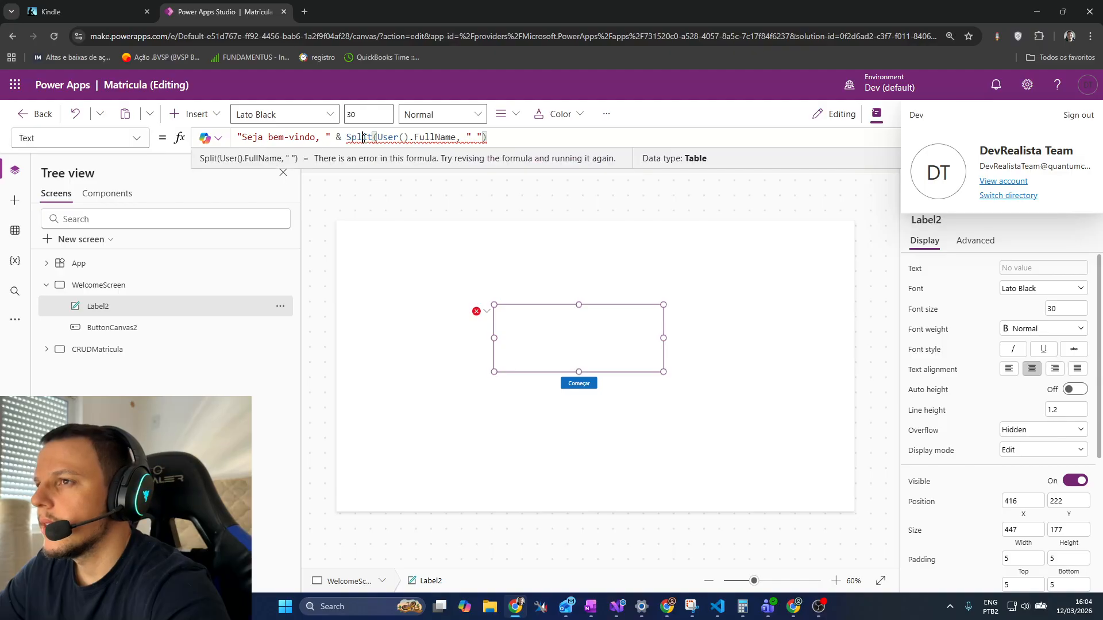
Step: Wrap the Split expression in First and append .Value, giving First(Split(User().FullName, " ")).Value in the welcome label's formula
click(343, 139)
double_click(370, 137)
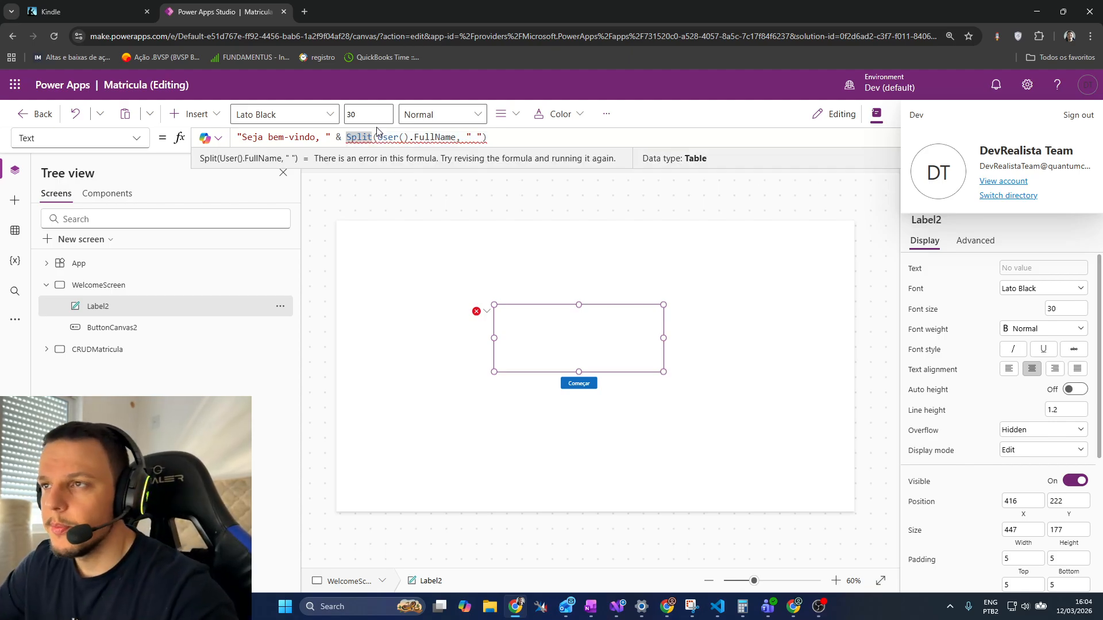
click(512, 139)
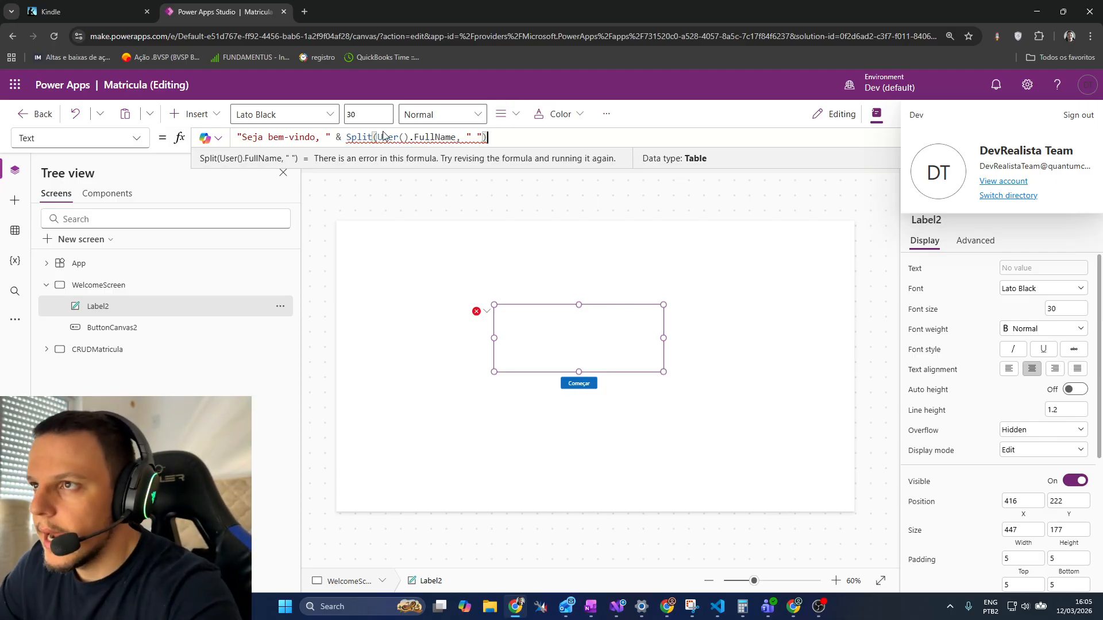
click(343, 141)
text(First()
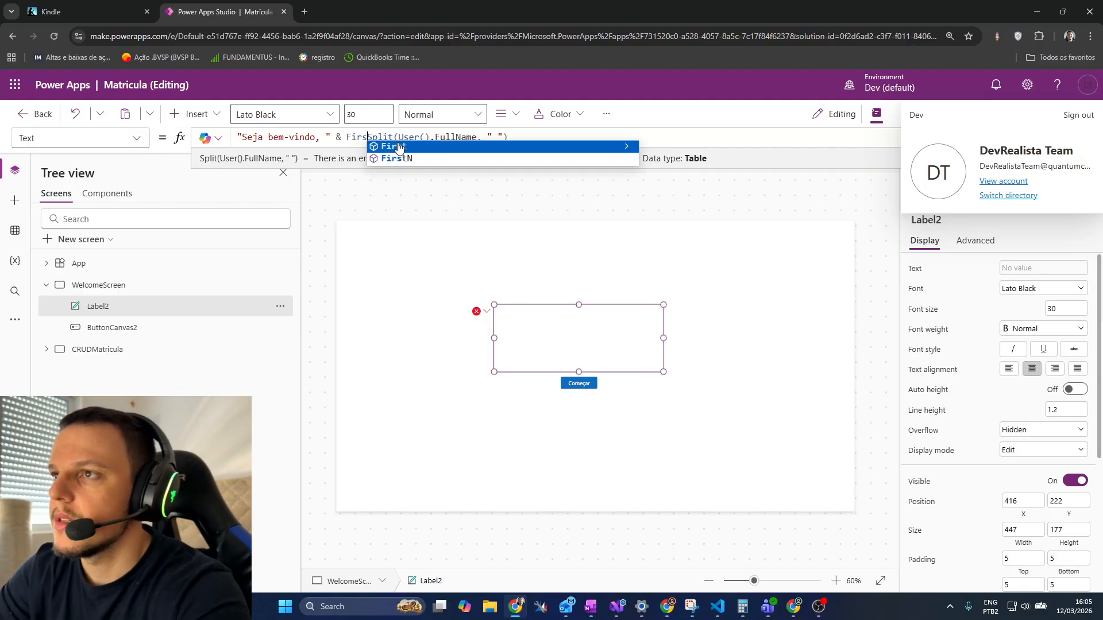
click(547, 136)
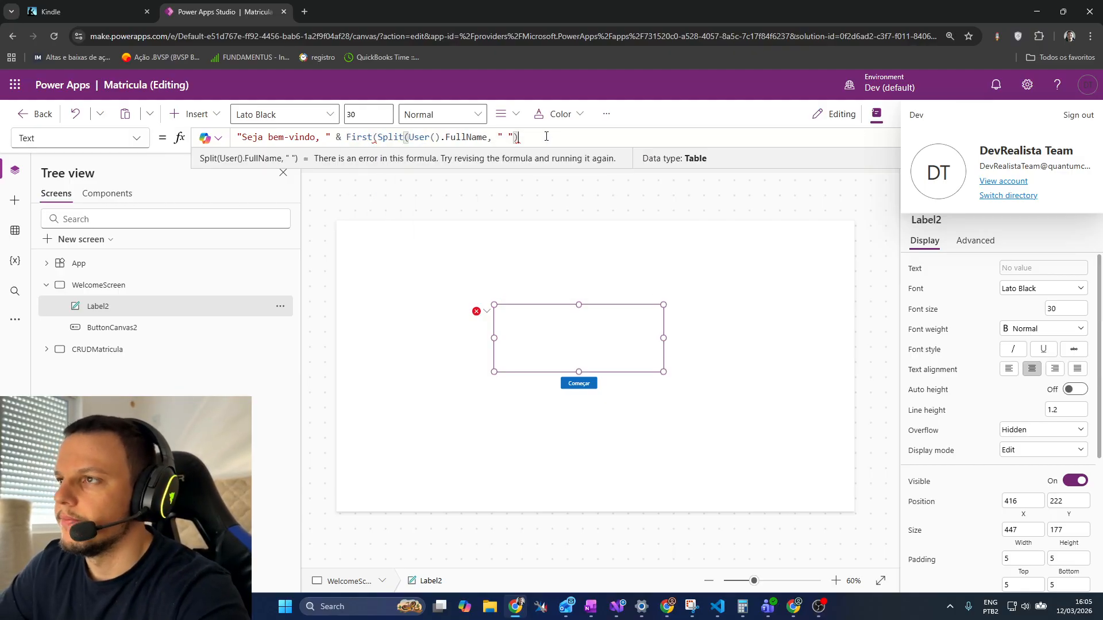
text().V)
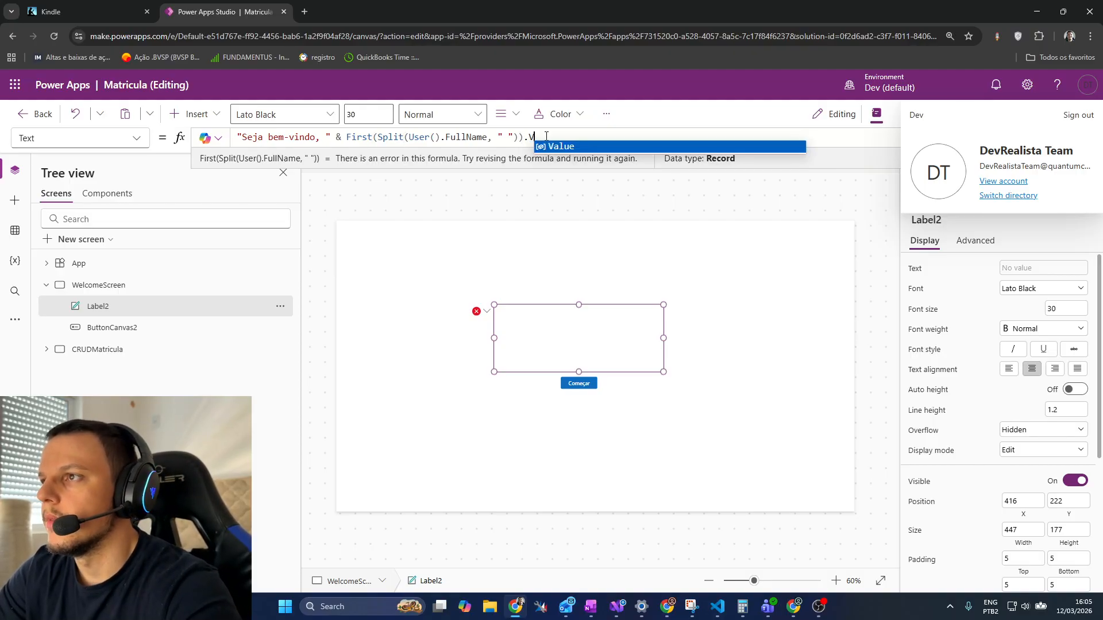
key(Tab)
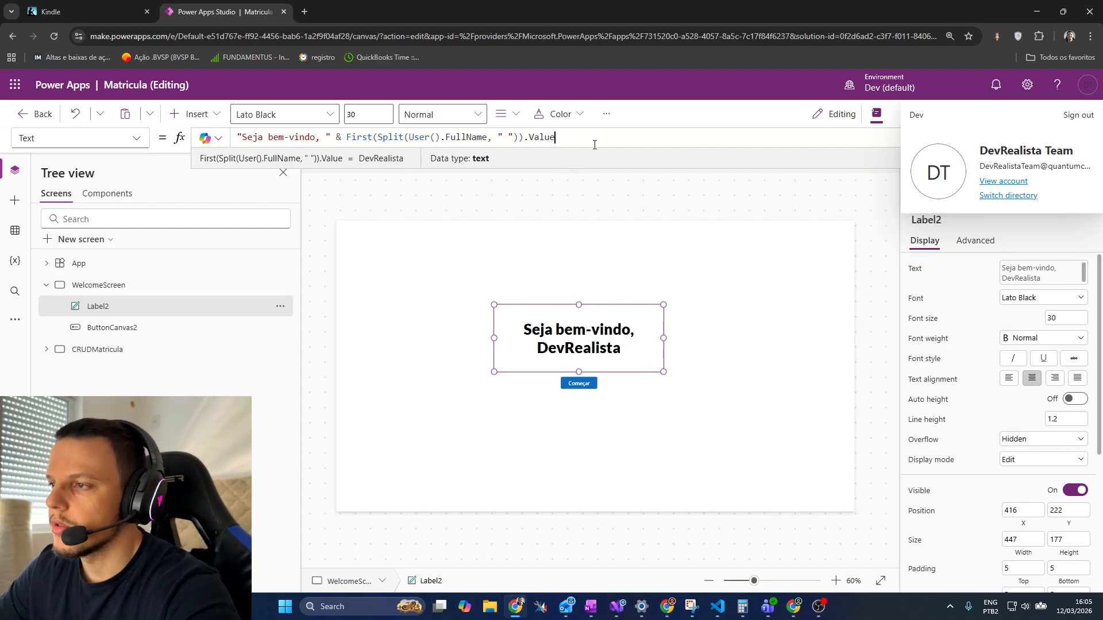
click(767, 351)
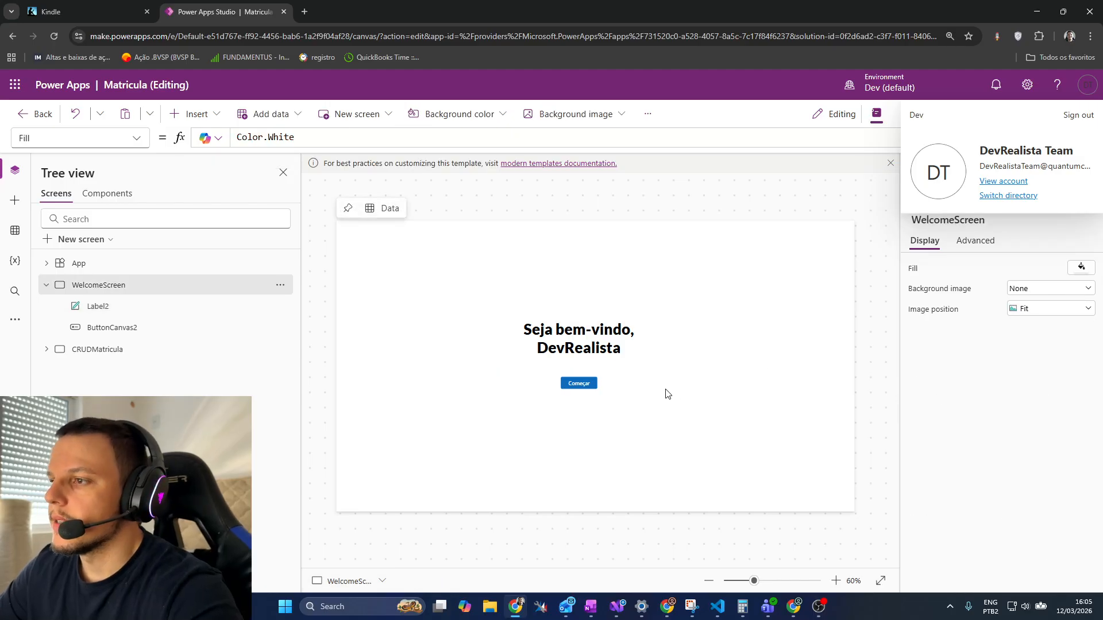
Step: Set the Começar button's OnSelect formula to Navigate(CRUDMatricula)
click(834, 582)
click(836, 581)
click(835, 581)
click(835, 581)
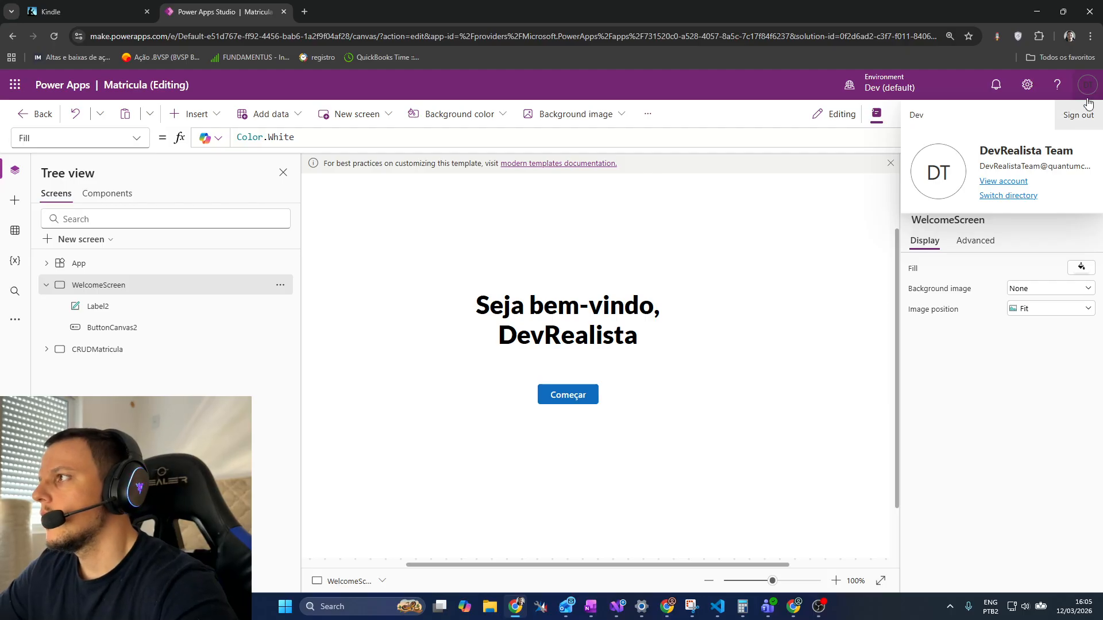
click(697, 348)
click(581, 397)
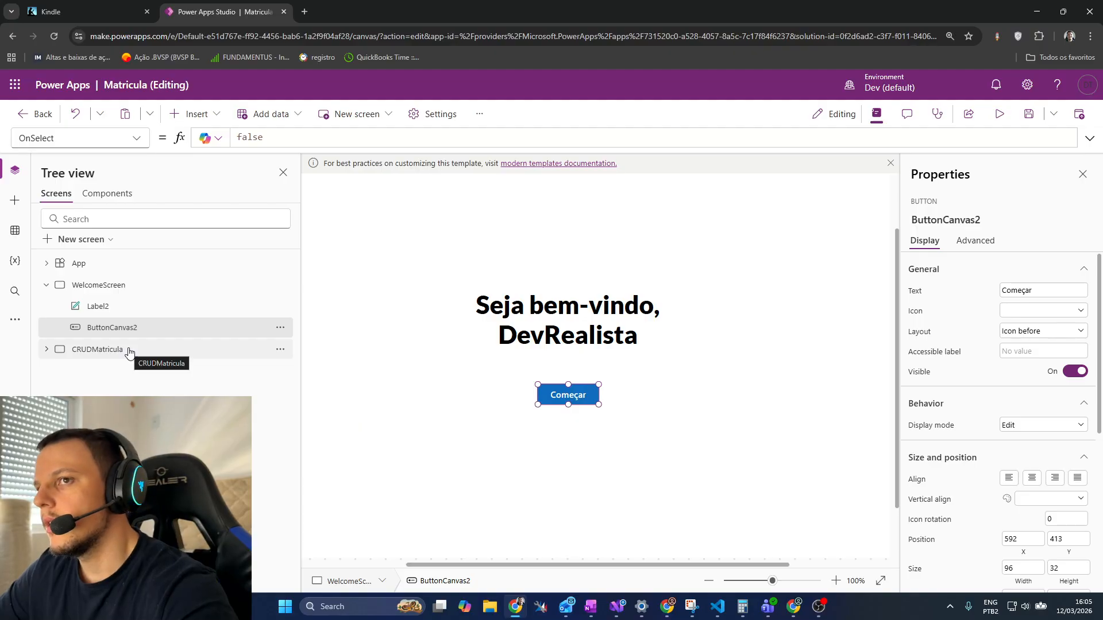
drag(352, 140, 172, 148)
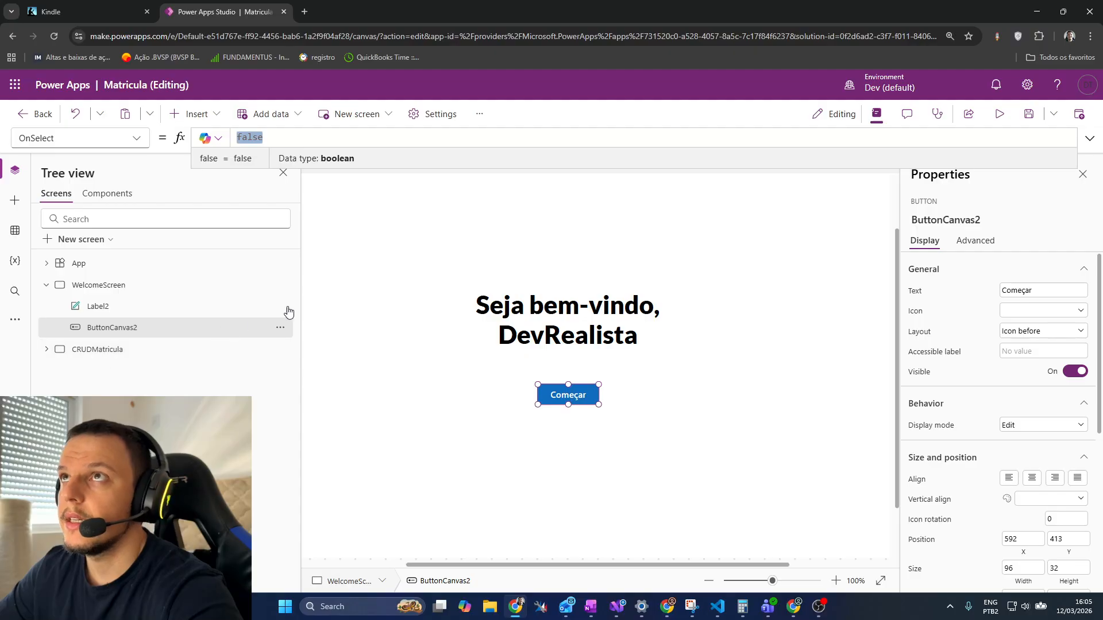
double_click(276, 139)
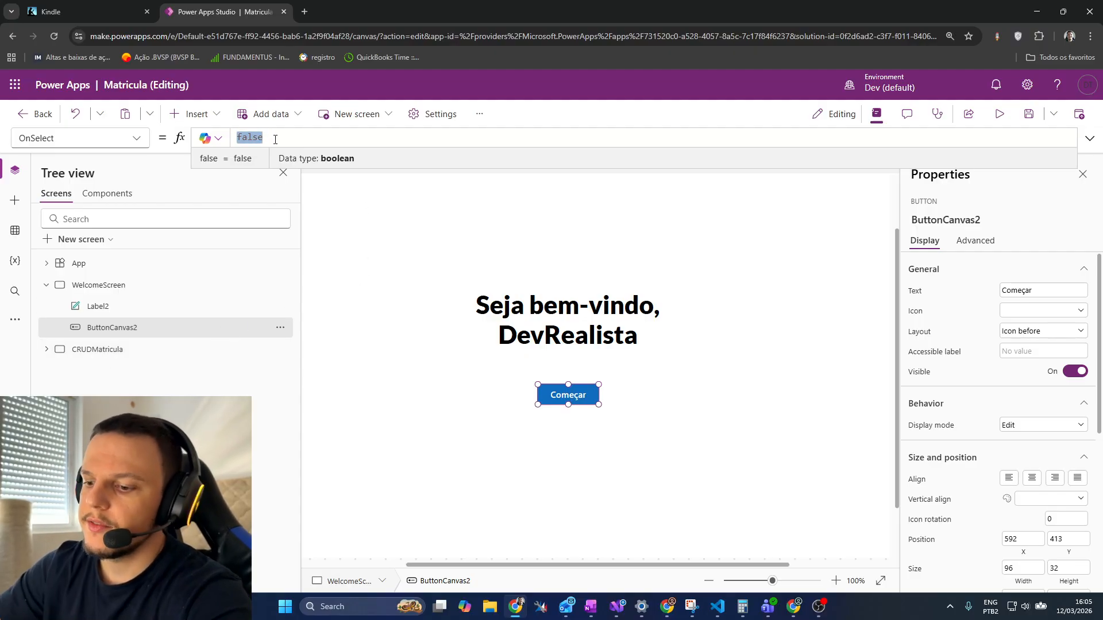
text(Navi)
key(Tab)
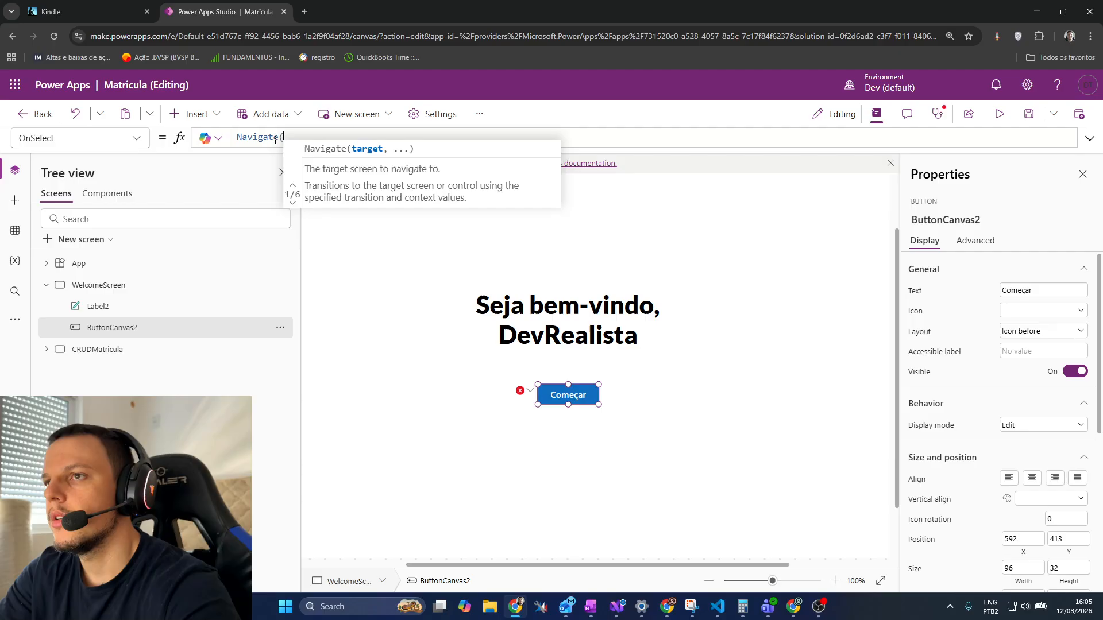
text(Crud)
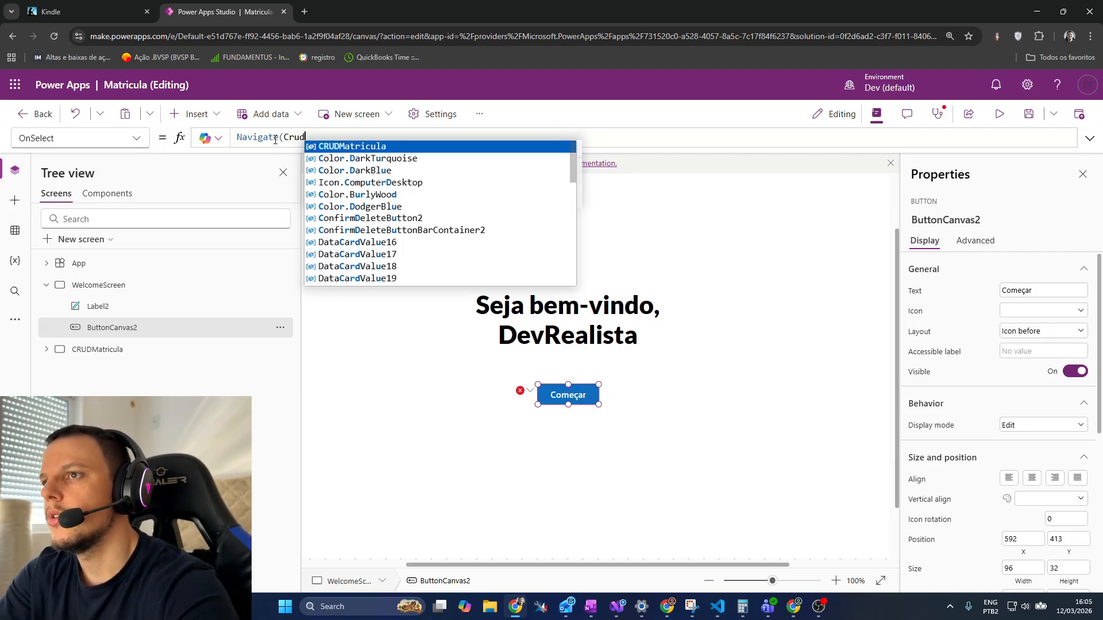
key(Tab)
text();)
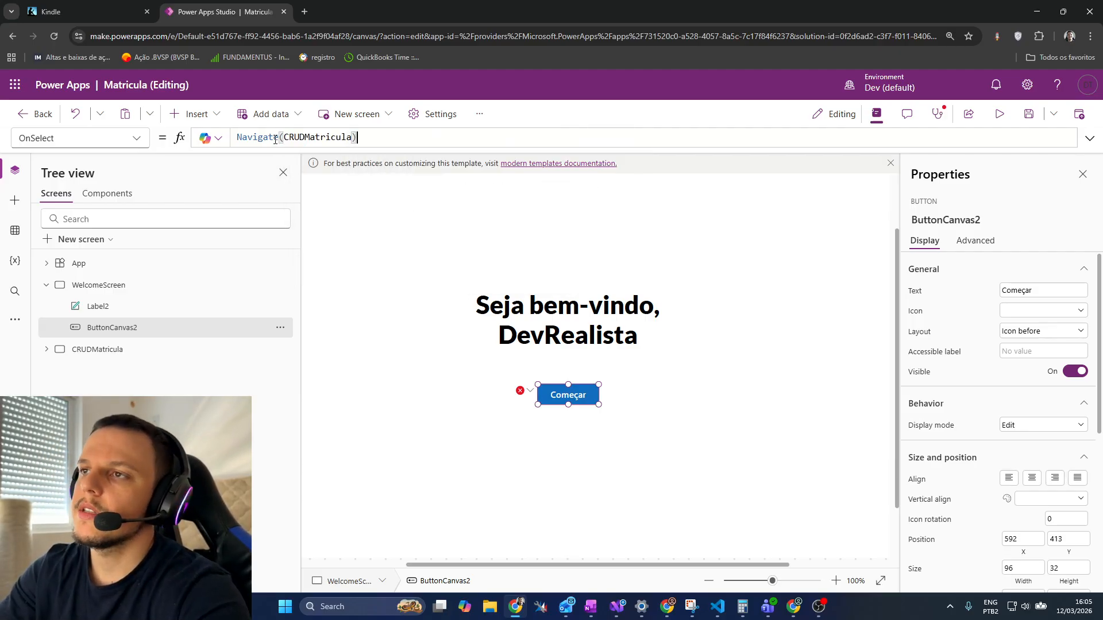
Step: Test the Começar button on the canvas to go to the CRUDMatricula screen, and hide the tree view
key(alt)
alt+click(580, 400)
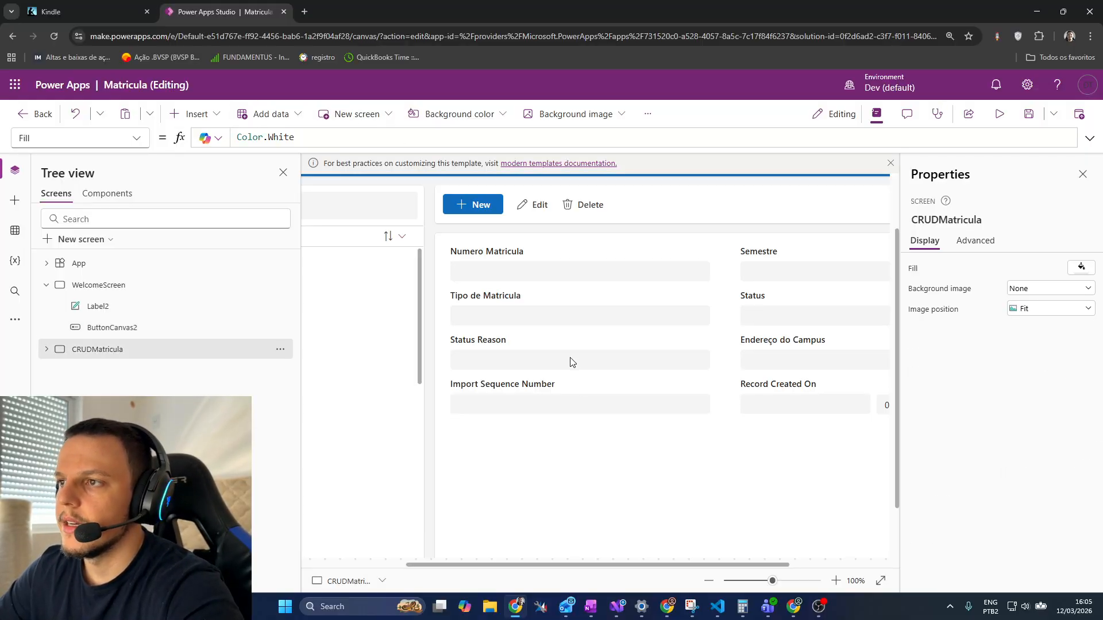
drag(772, 581, 759, 581)
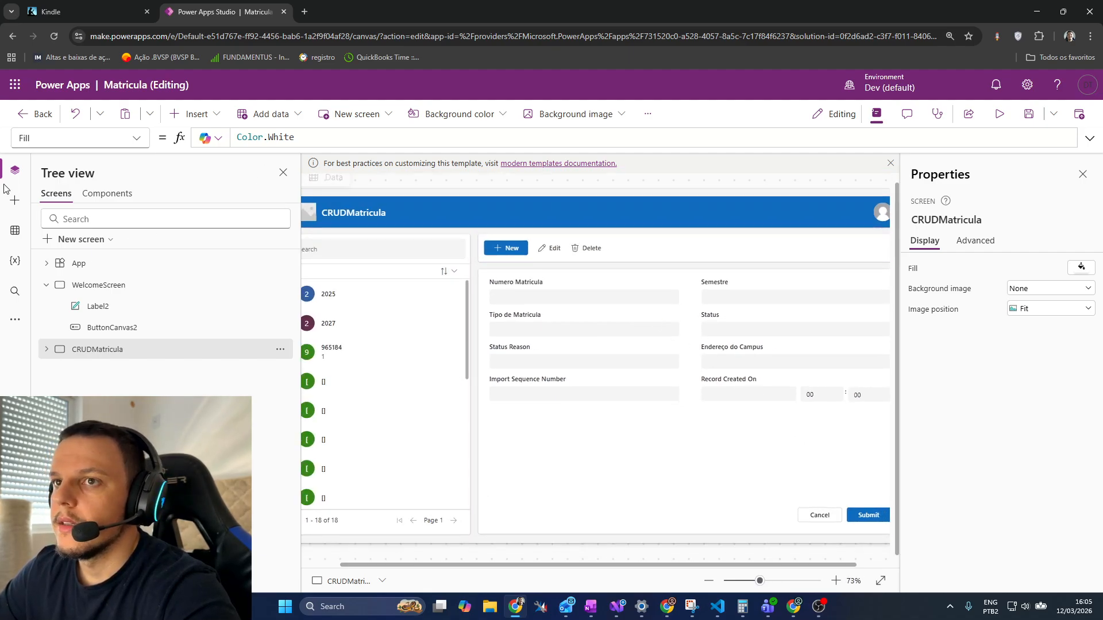
click(15, 170)
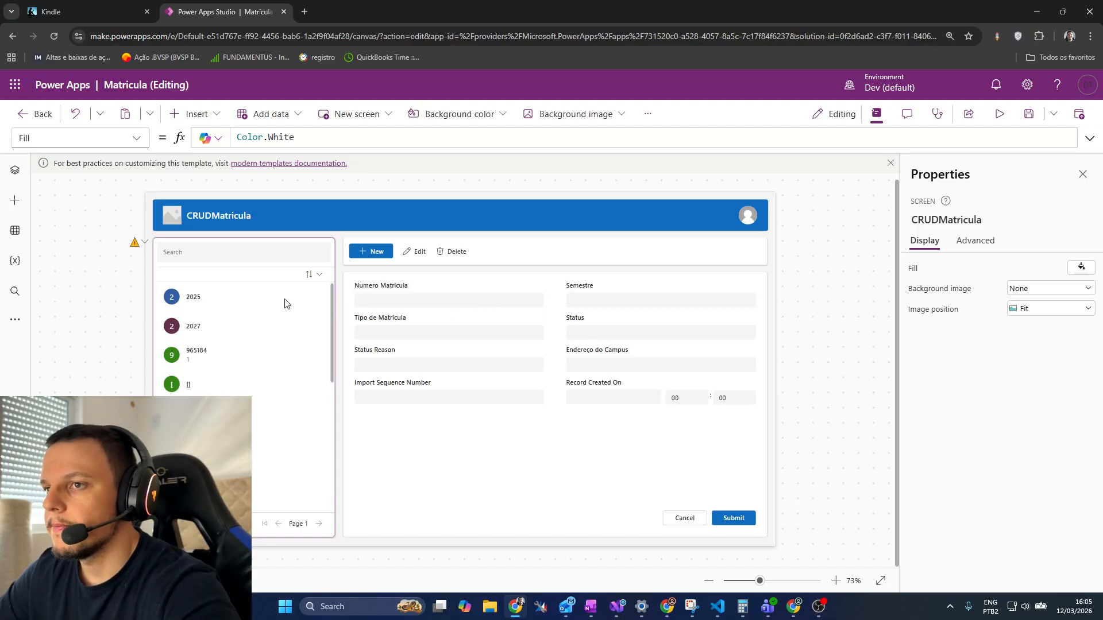
Step: Inspect the data sources of the record table and the edit form on the CRUDMatricula screen
click(241, 301)
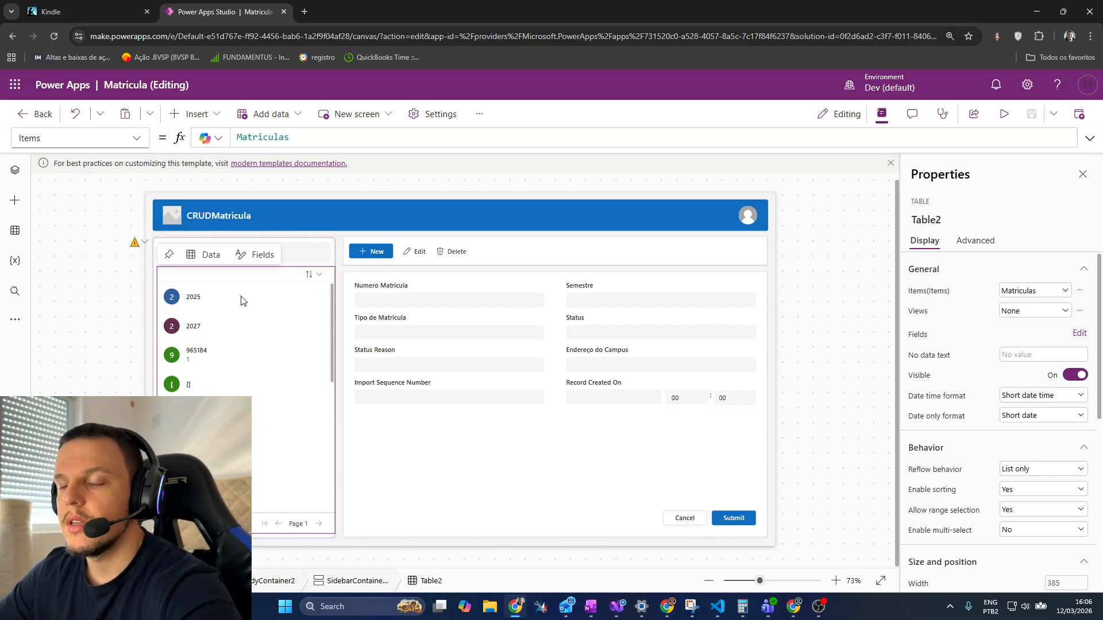
click(391, 347)
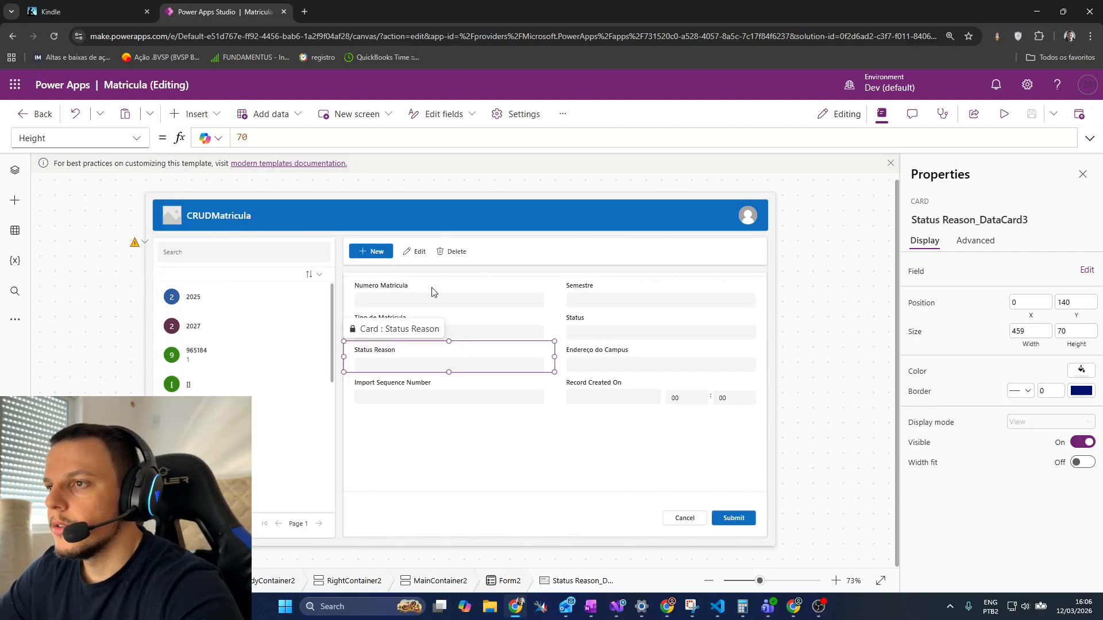
click(433, 292)
click(516, 436)
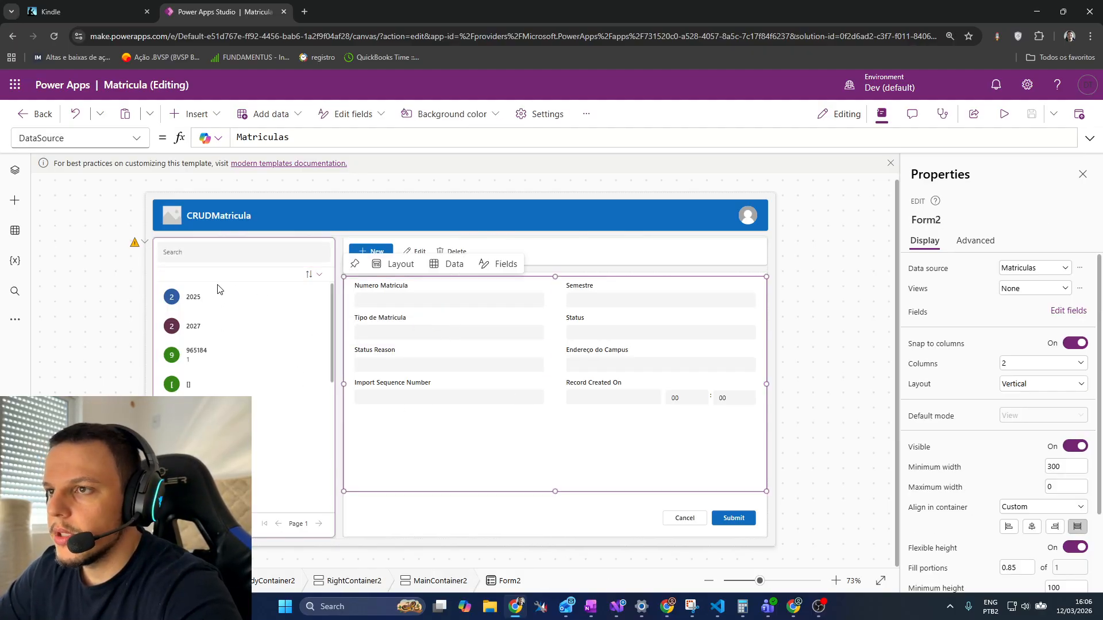
Step: Test the link between table and form on the canvas by selecting several records, ending with 2025
click(219, 304)
alt+click(214, 327)
alt+click(250, 365)
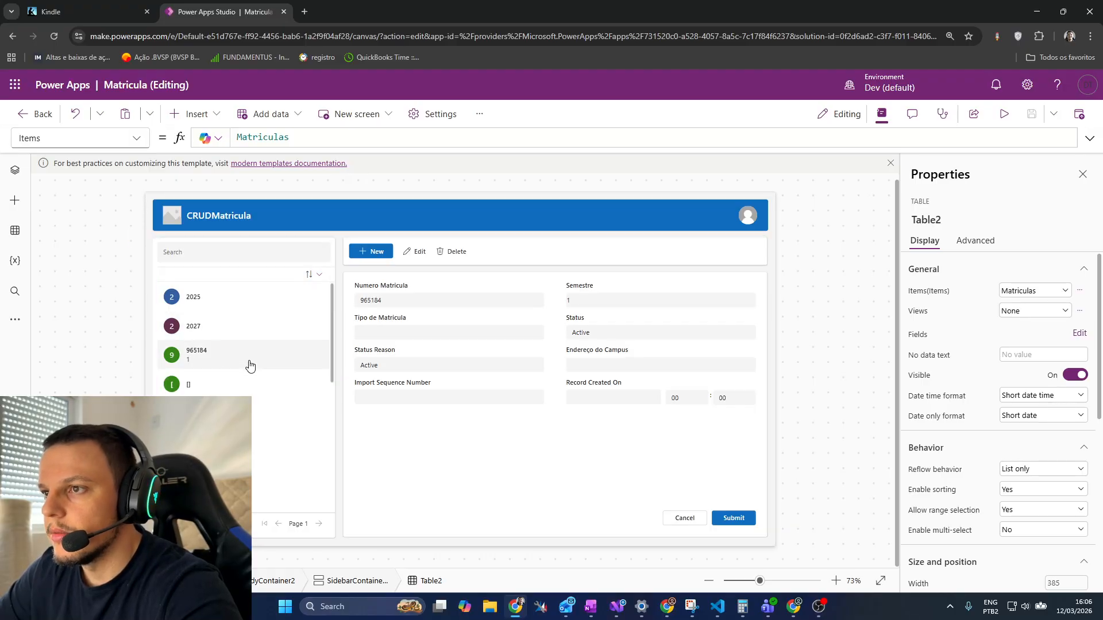
alt+click(246, 325)
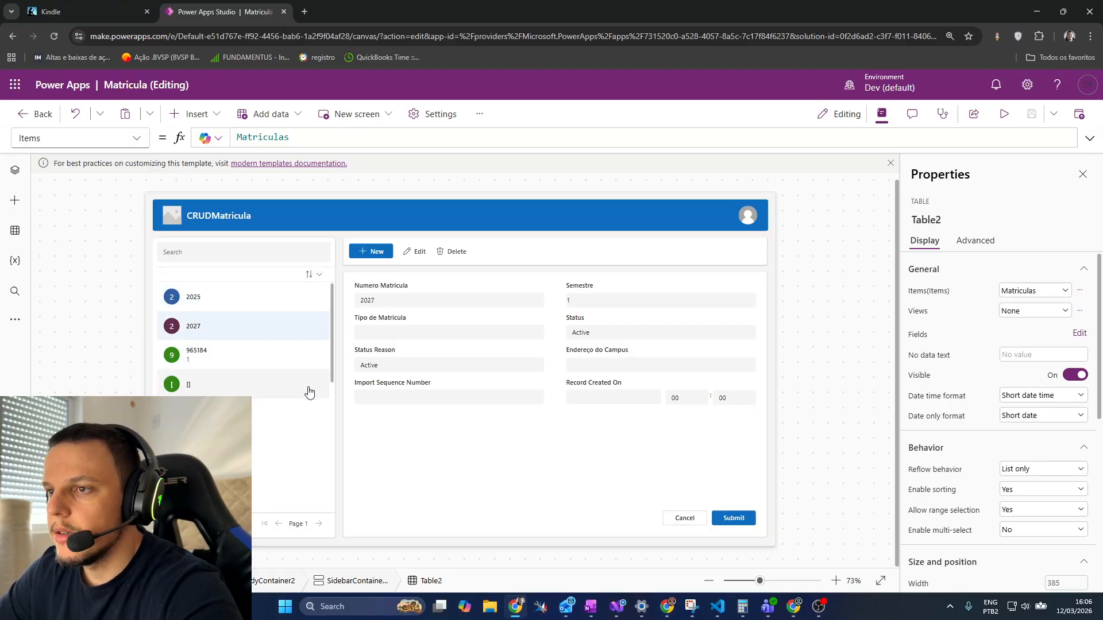
alt+click(277, 310)
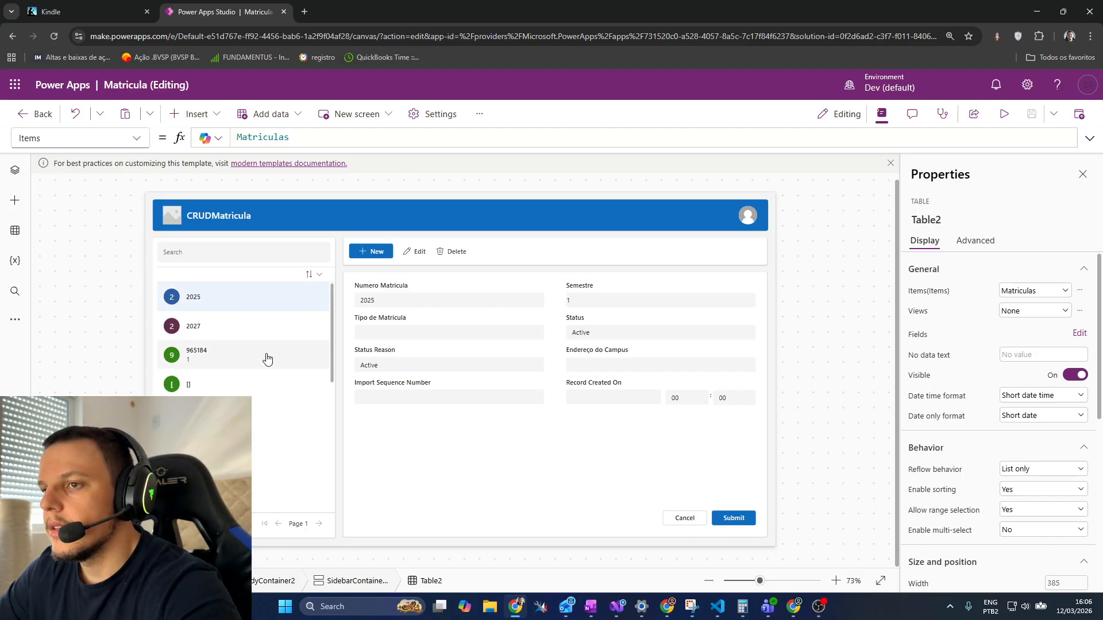
alt+click(262, 442)
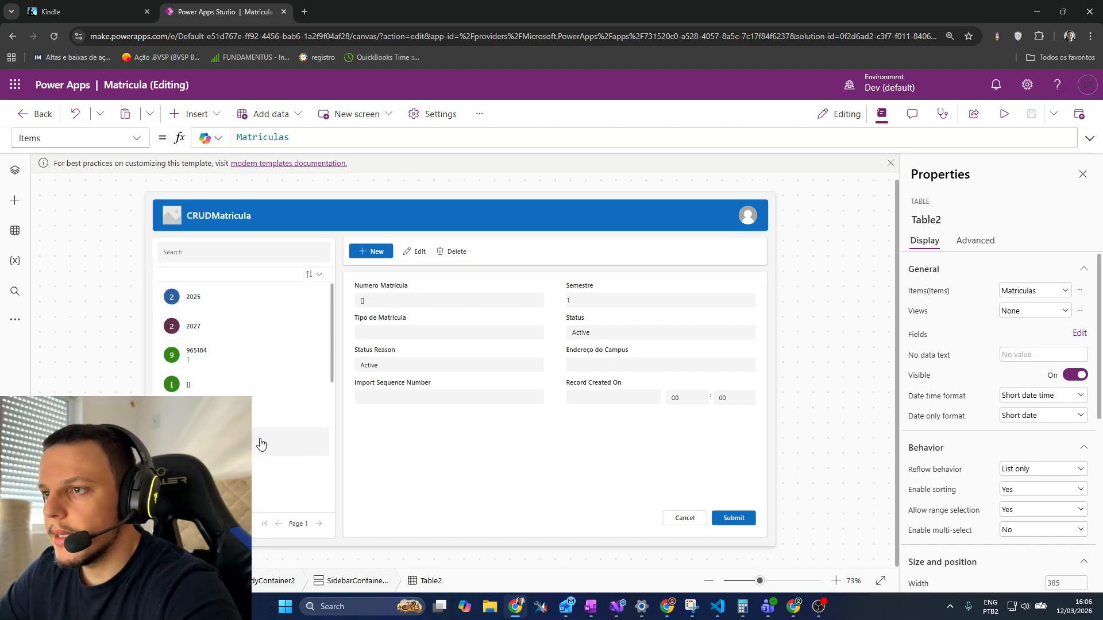
alt+click(269, 327)
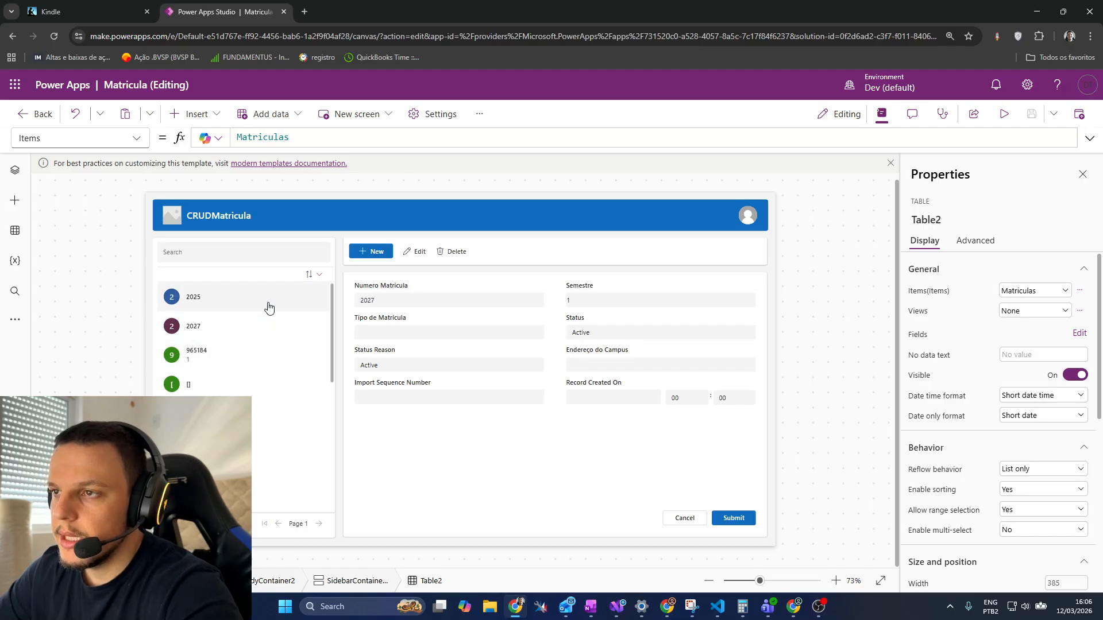
alt+click(267, 347)
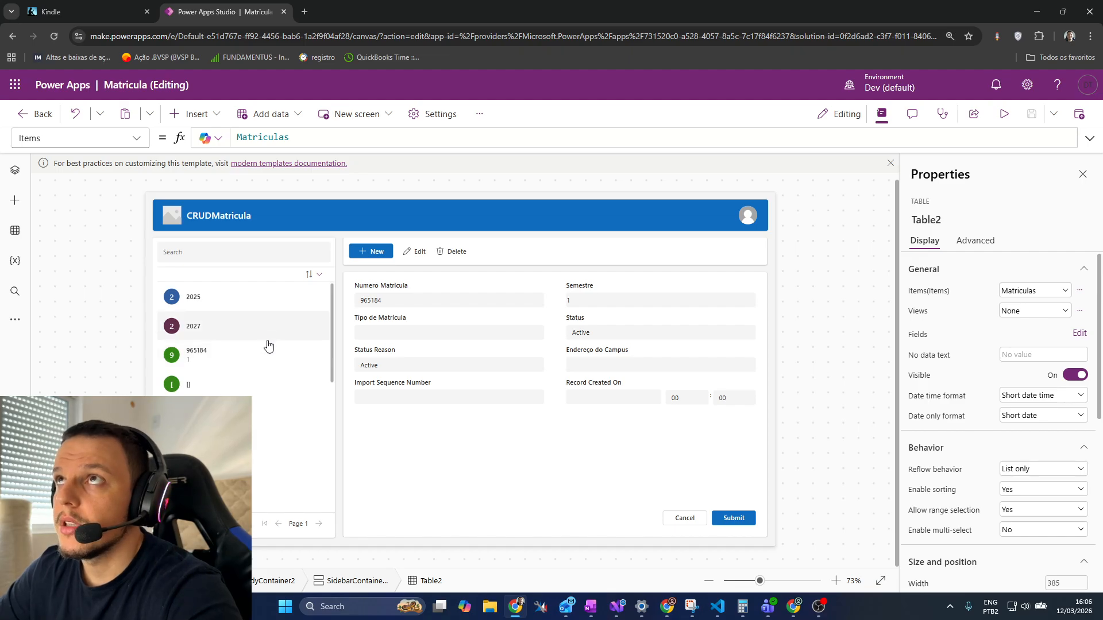
click(271, 344)
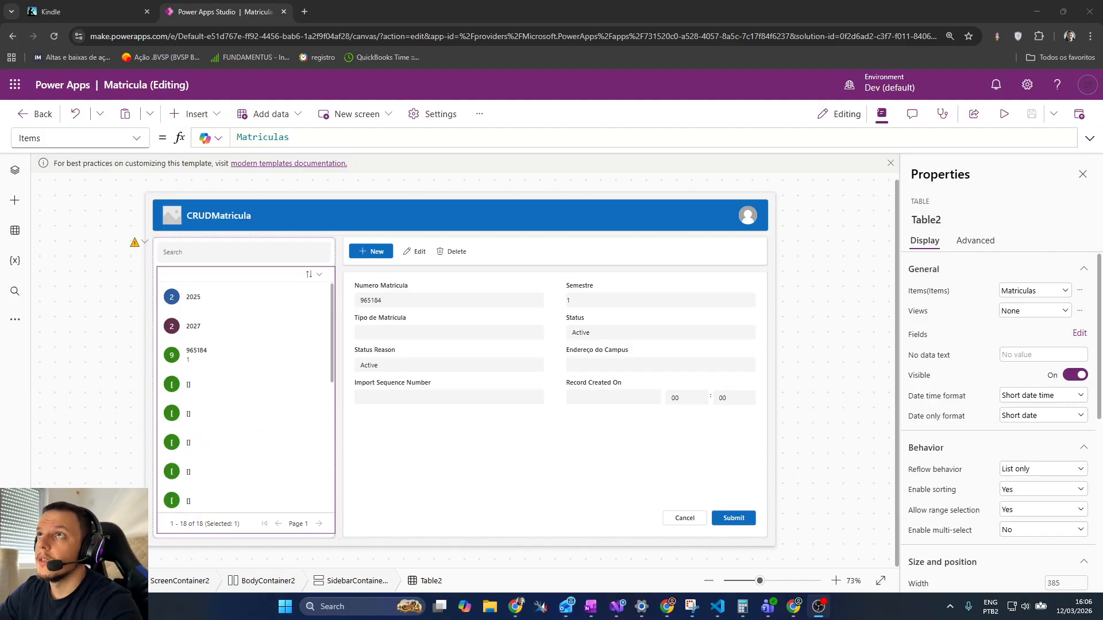
click(278, 304)
key(alt)
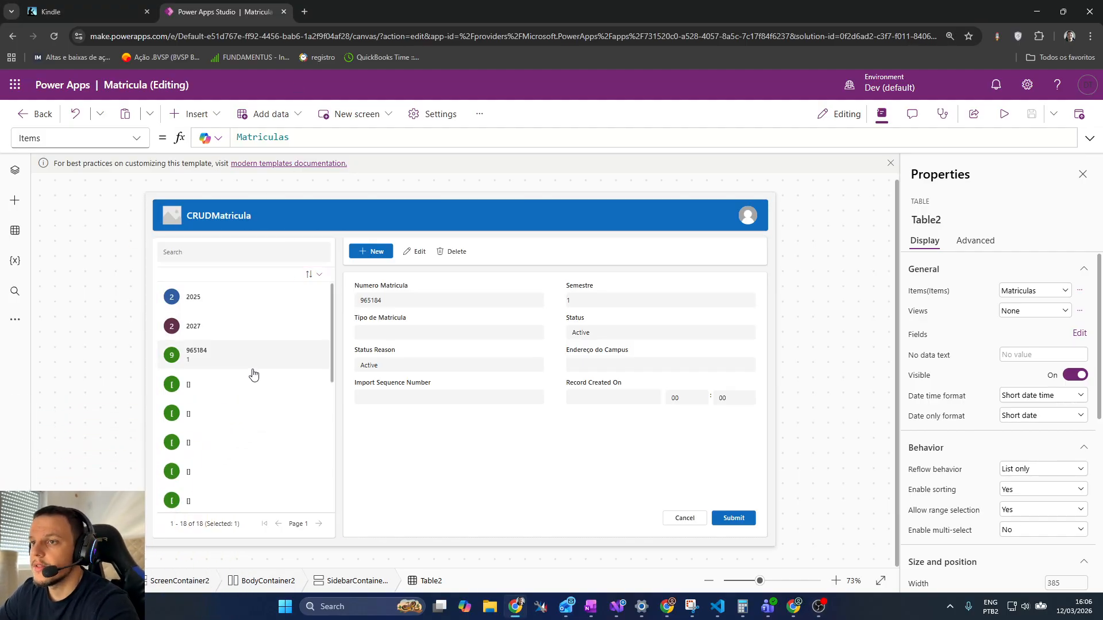
click(250, 297)
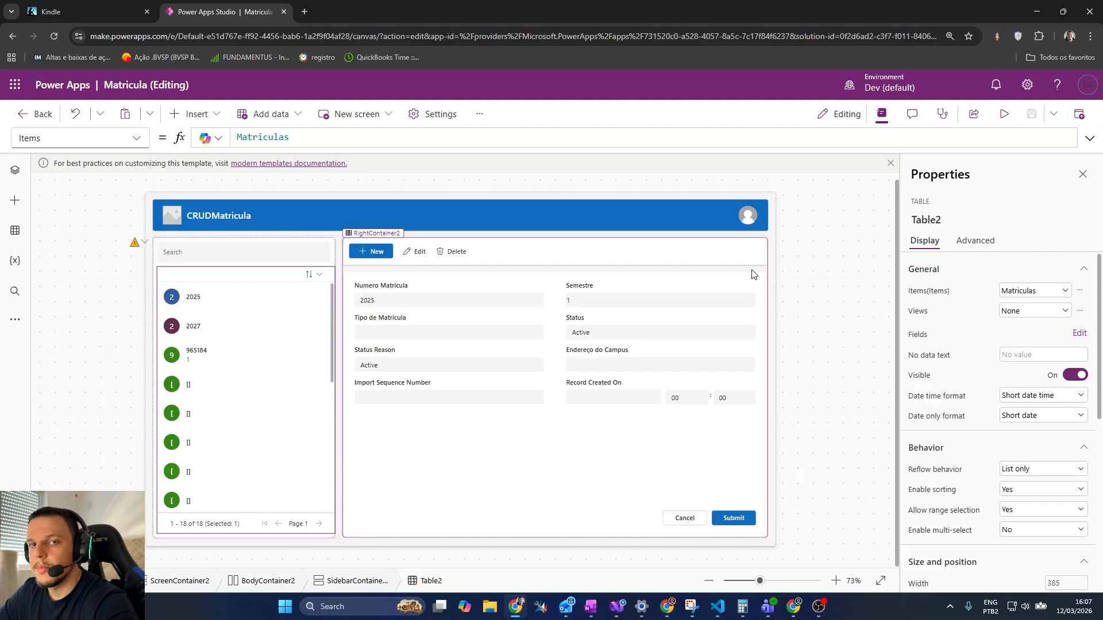
Step: Preview the app, switch between record 2027 and the one below it to check the form, and return to editing
click(1004, 114)
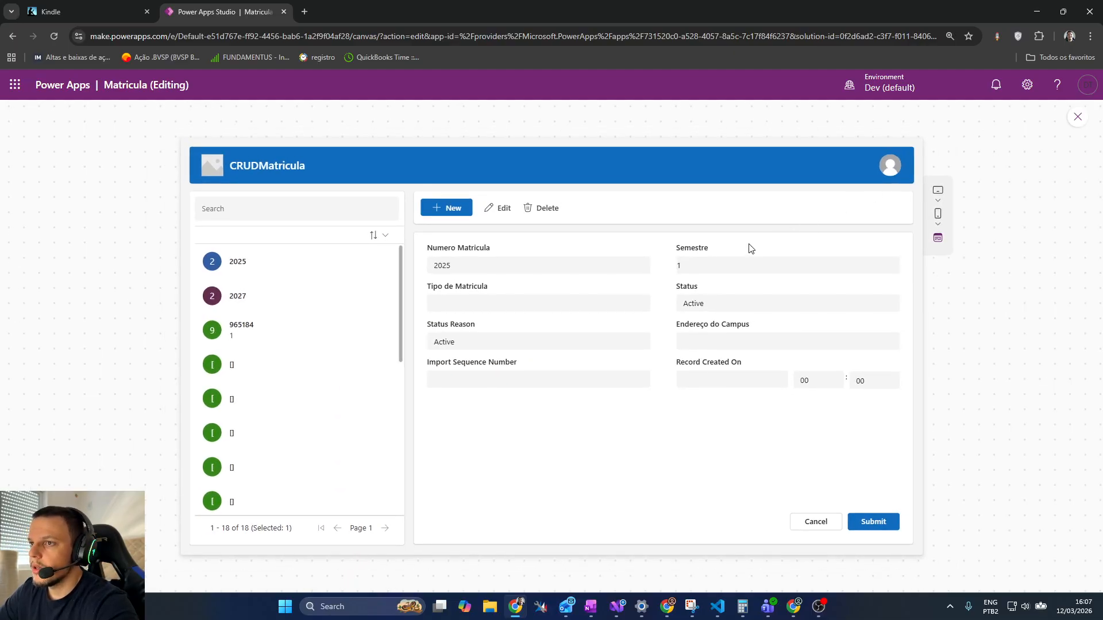
click(308, 303)
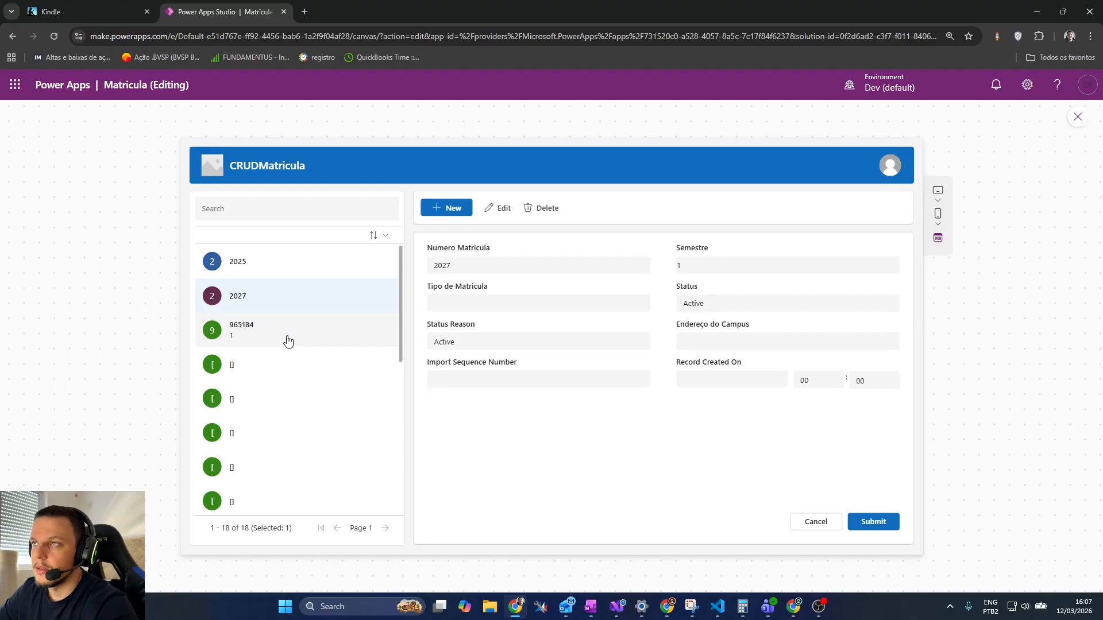
click(288, 341)
click(304, 298)
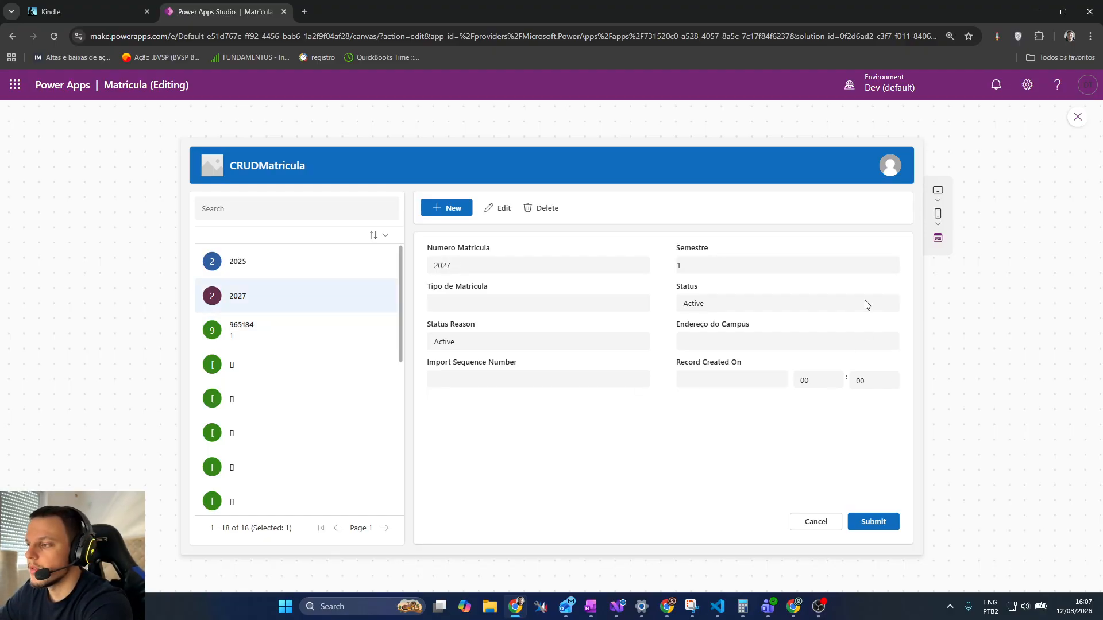
click(1078, 116)
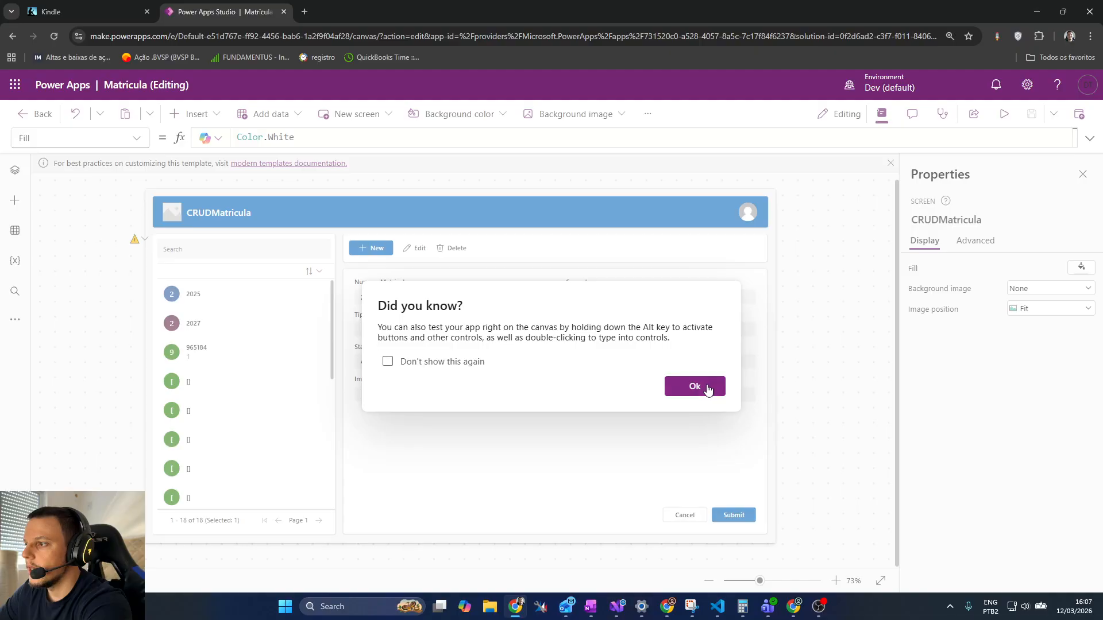
click(695, 387)
Step: Preview the app on one of the phone models from the device list, and return to editing
click(1004, 114)
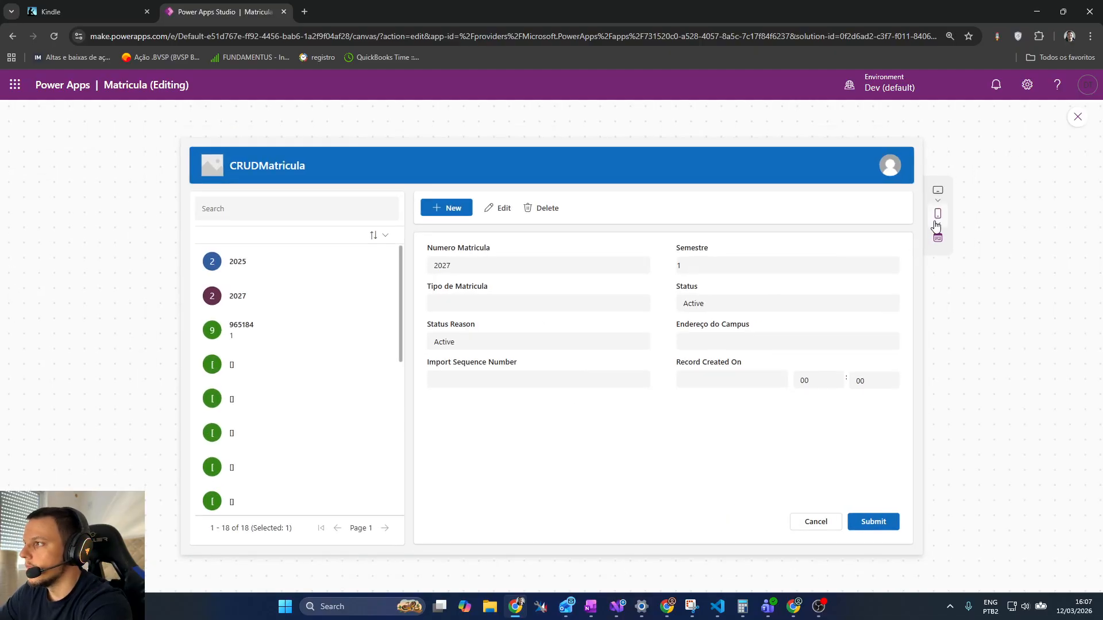
click(937, 224)
scroll(945, 287, down, 5)
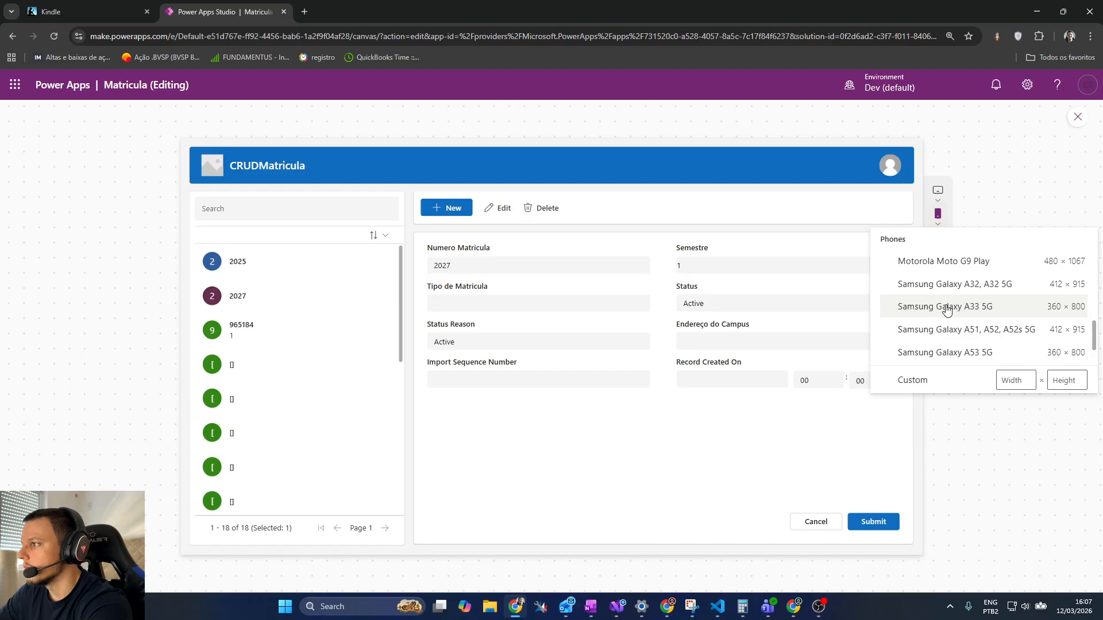
scroll(946, 310, up, 3)
click(960, 284)
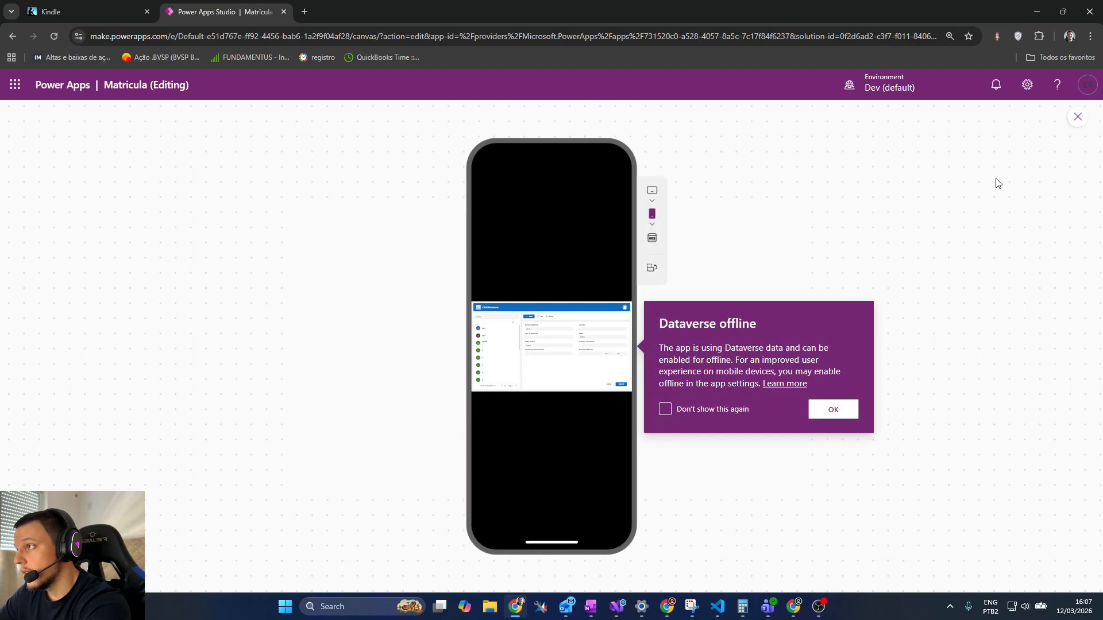
click(1074, 122)
click(667, 389)
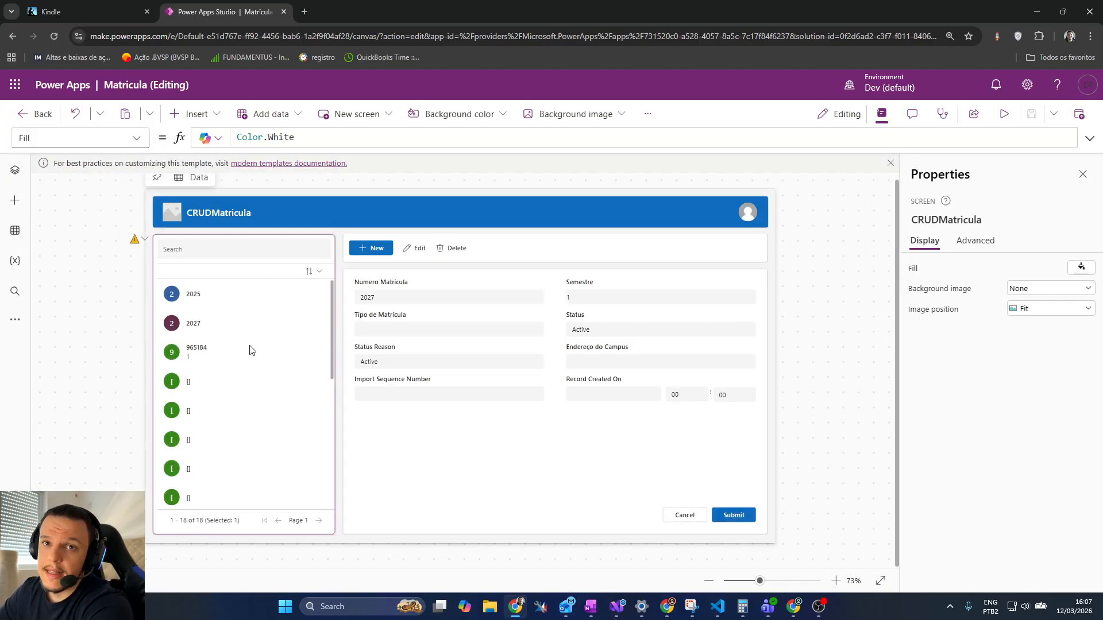
Step: Select the edit form and its Status Reason card, and start a new record directly on the canvas
click(435, 433)
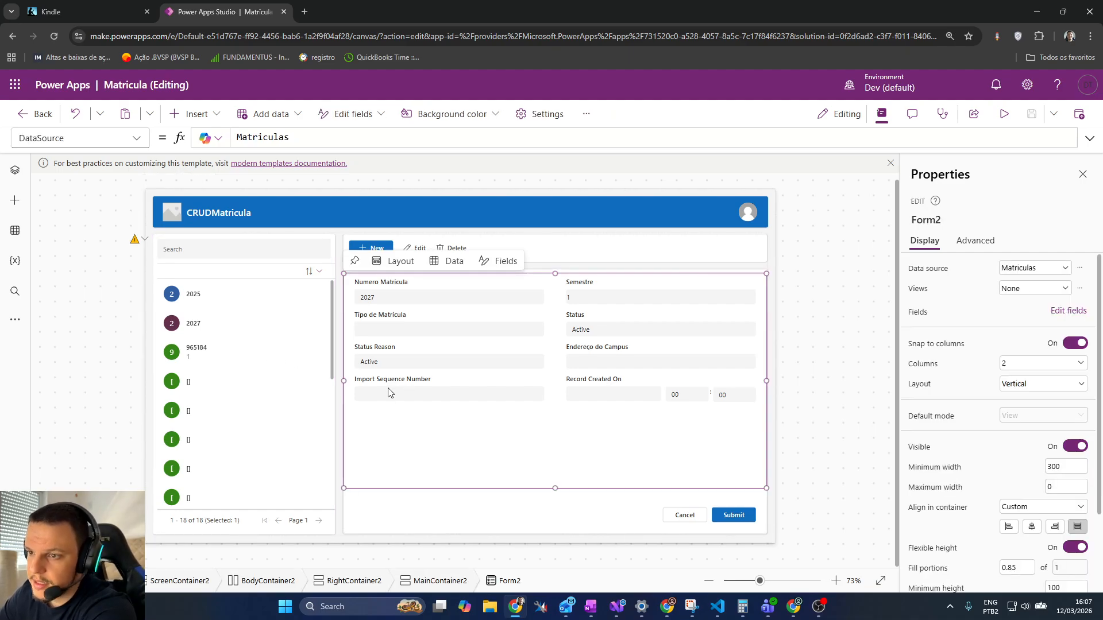
click(430, 366)
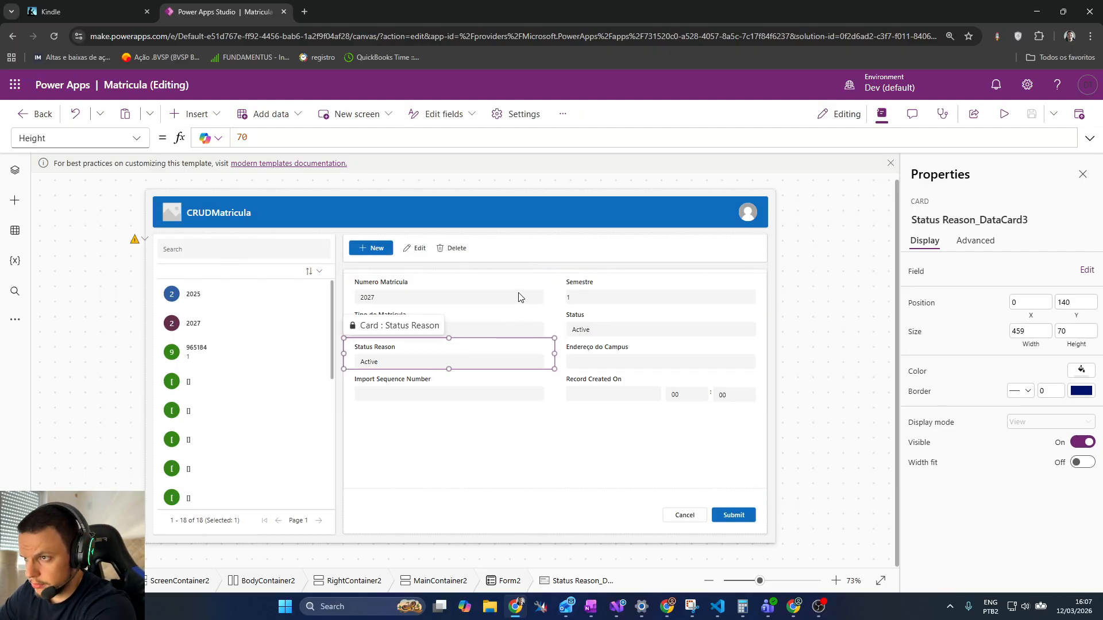
alt+click(383, 250)
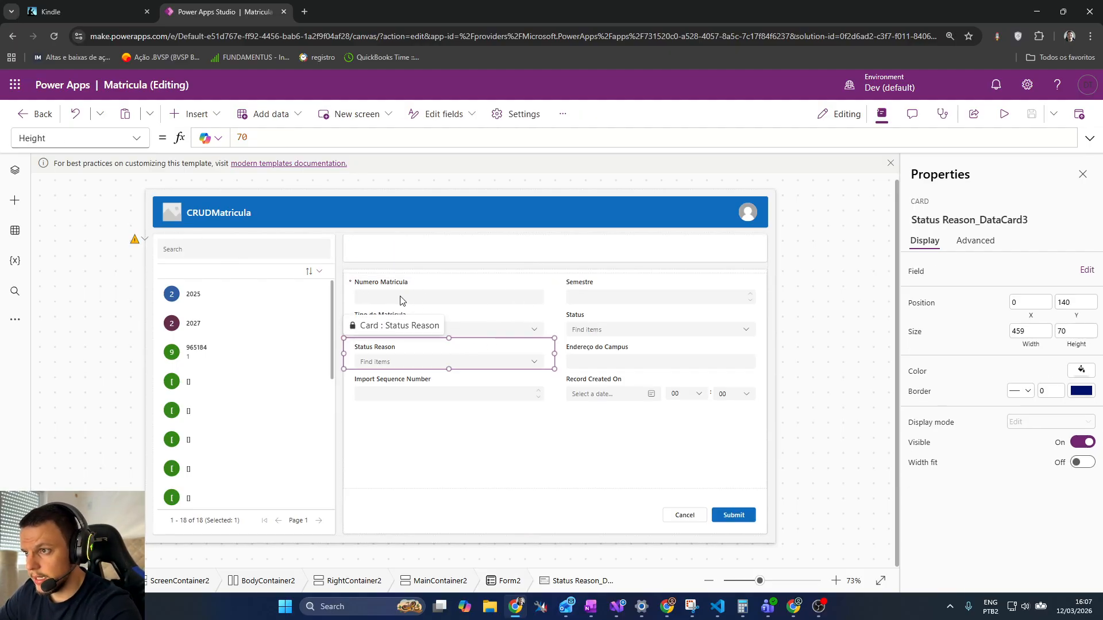
click(402, 300)
Step: Preview the empty new-record form at tablet size, dismiss the Dataverse offline notice, and return to editing
click(1004, 114)
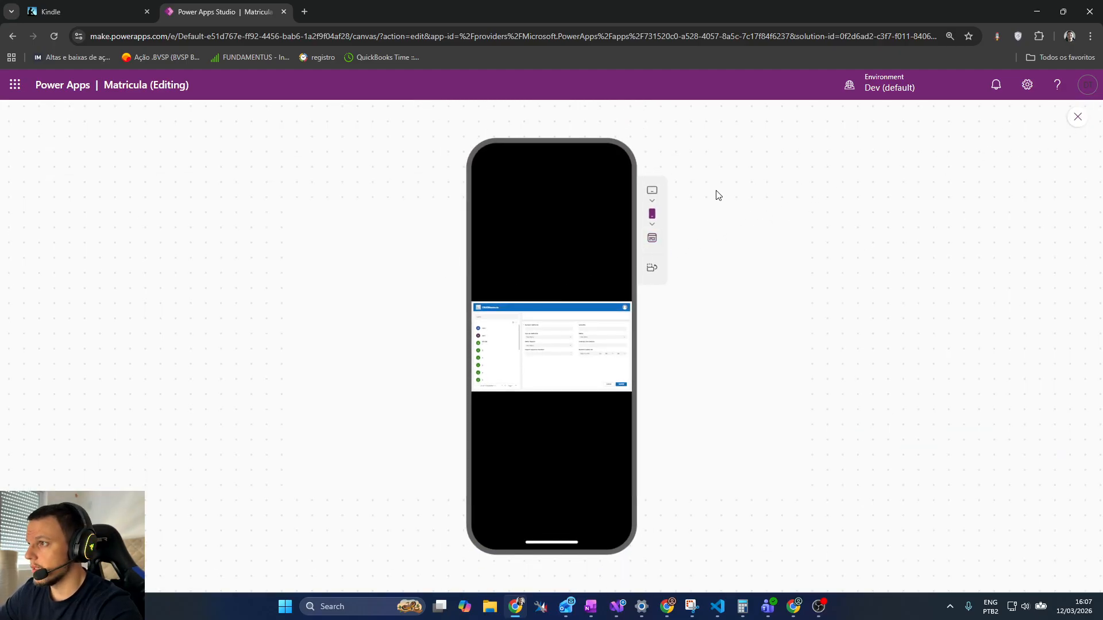
click(652, 190)
click(656, 265)
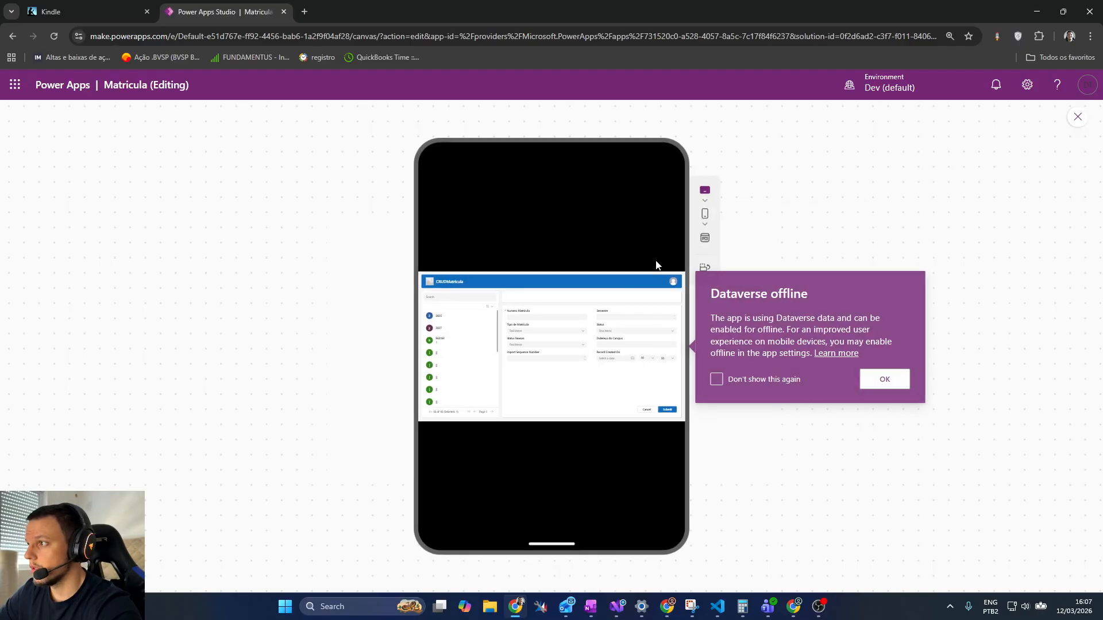
click(885, 379)
click(1078, 117)
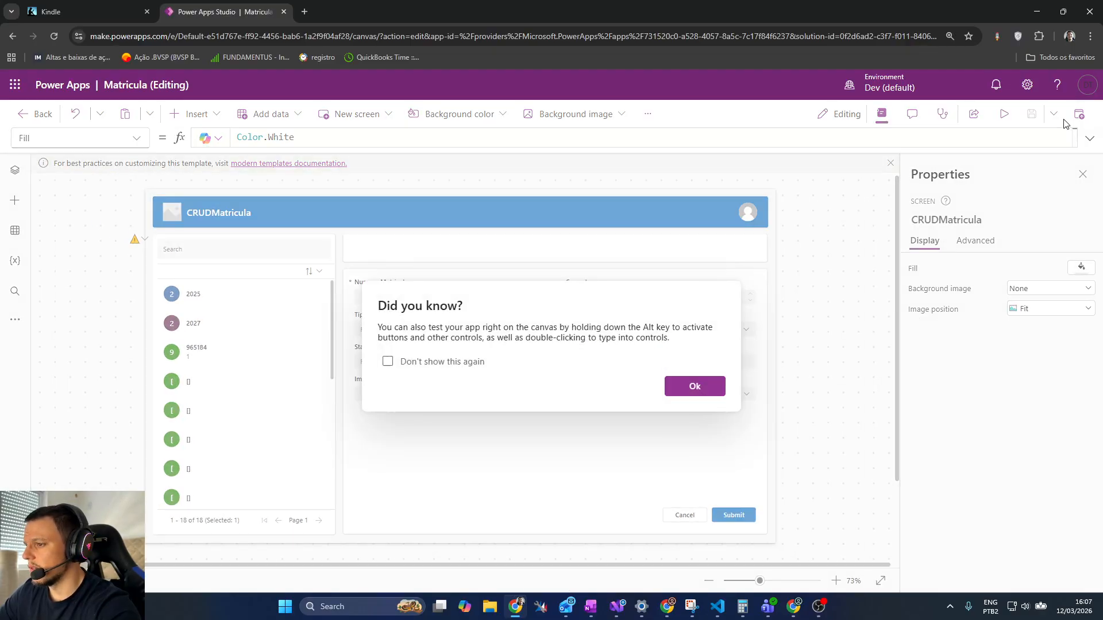
click(709, 398)
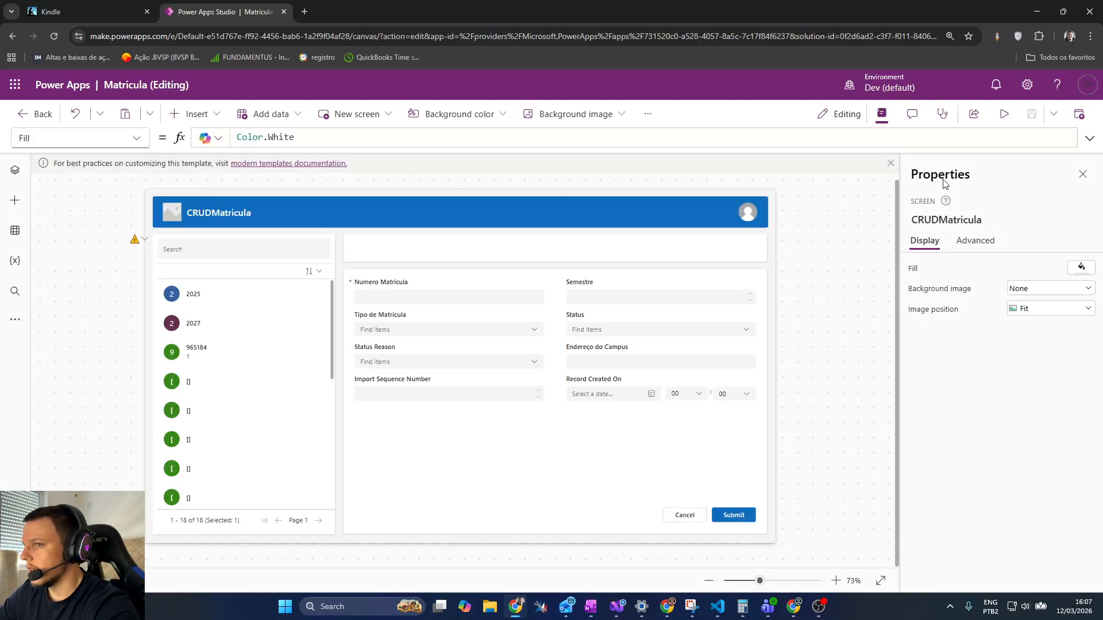
Step: Preview the app and switch from the tablet frame to the full browser-size view
click(574, 248)
click(1002, 113)
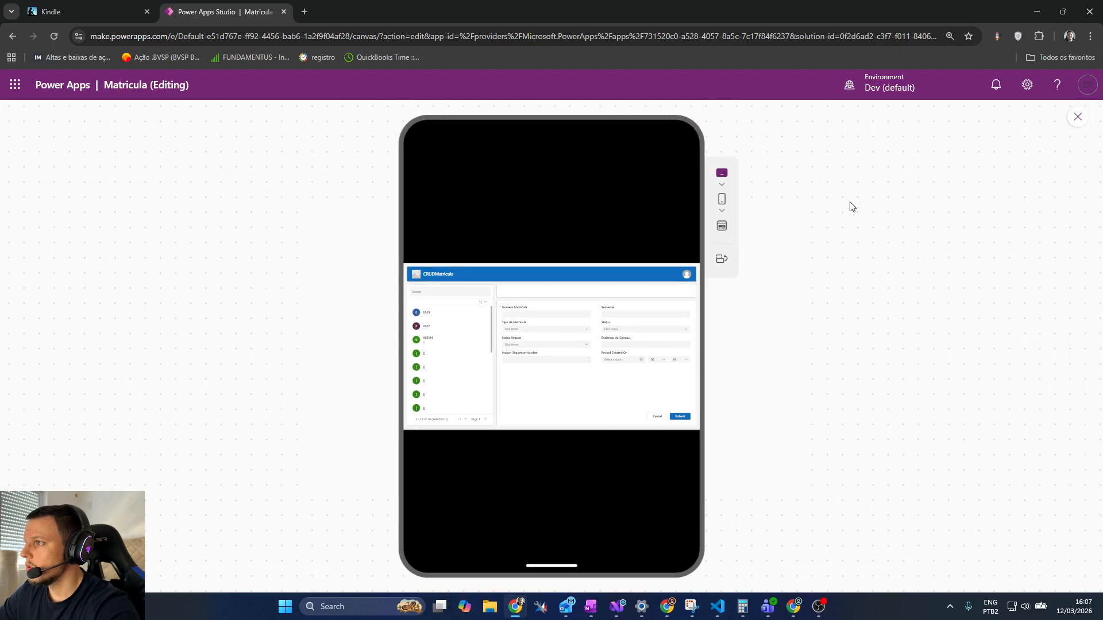
click(720, 227)
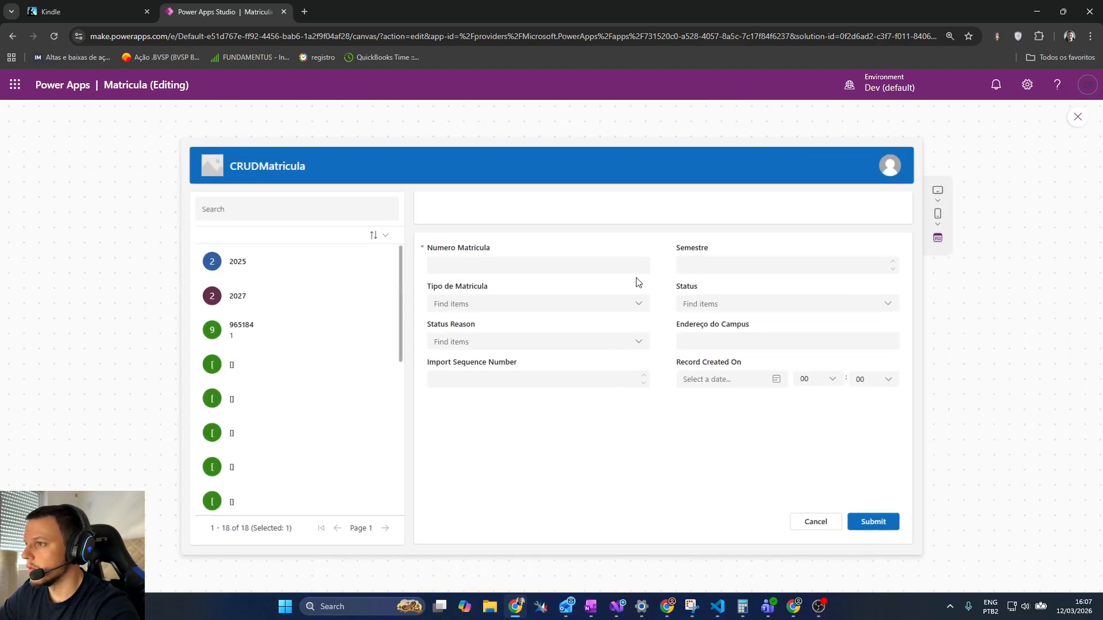
Step: Enter 96123 as the Numero Matricula and 12 as the Semestre of the new record
click(552, 269)
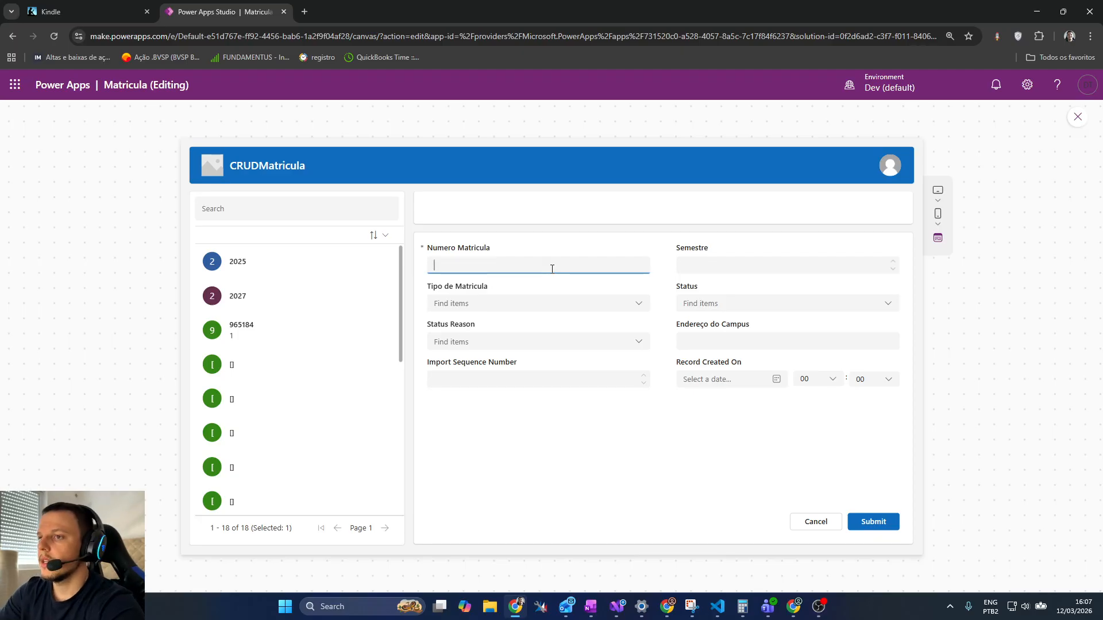
text(96)
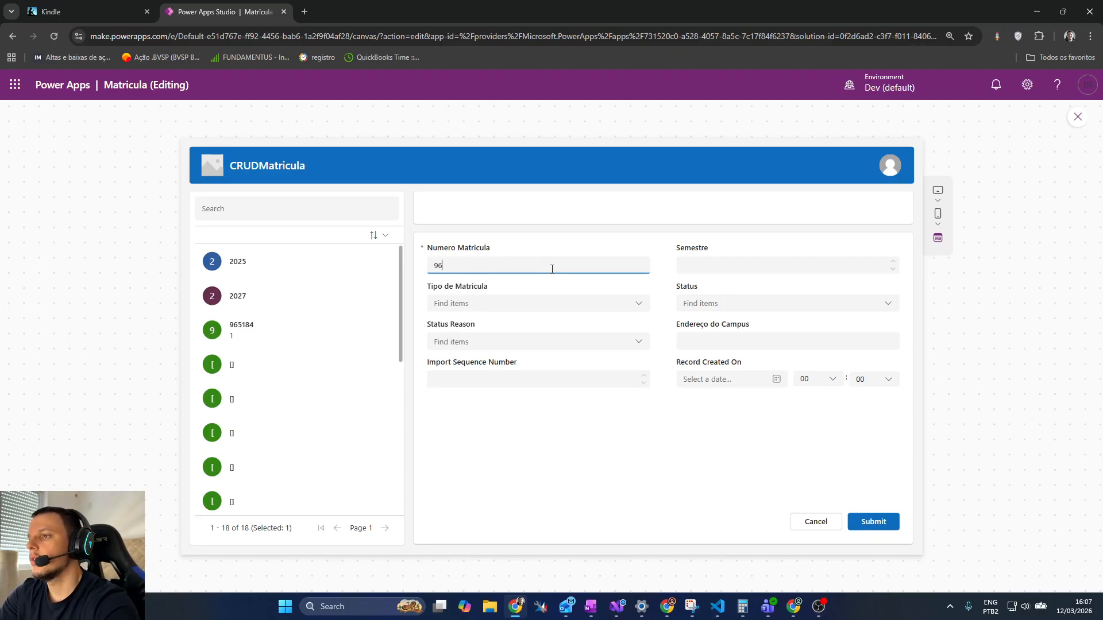
text(123)
key(Tab)
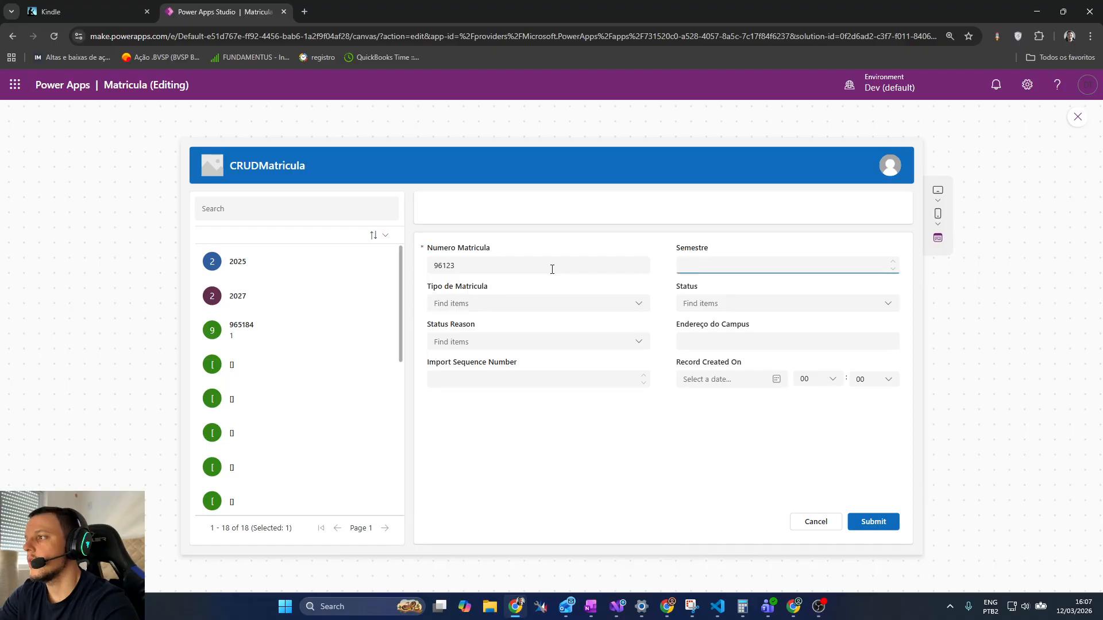
click(892, 262)
click(878, 268)
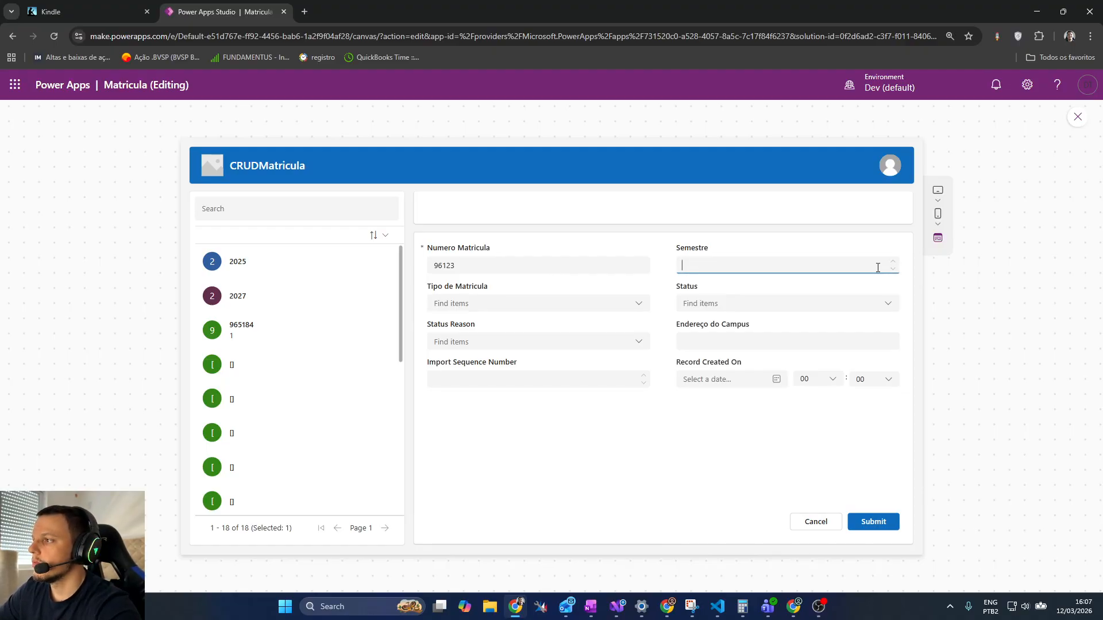
text(12)
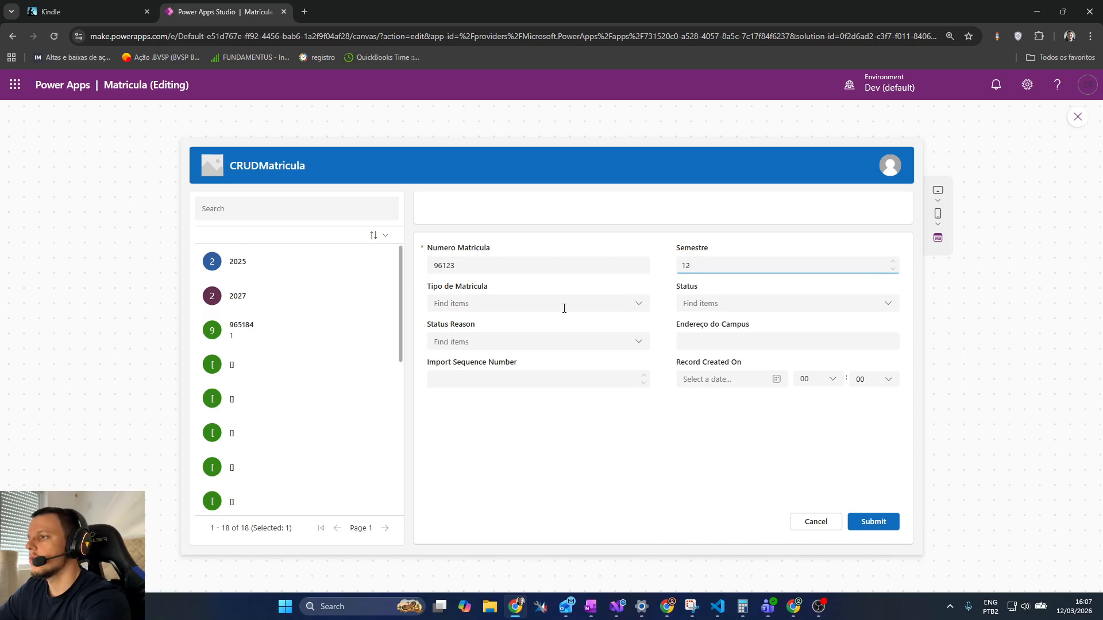
Step: Set the Tipo de Matricula to Matricula Vinculada and submit the new record
click(564, 309)
click(561, 338)
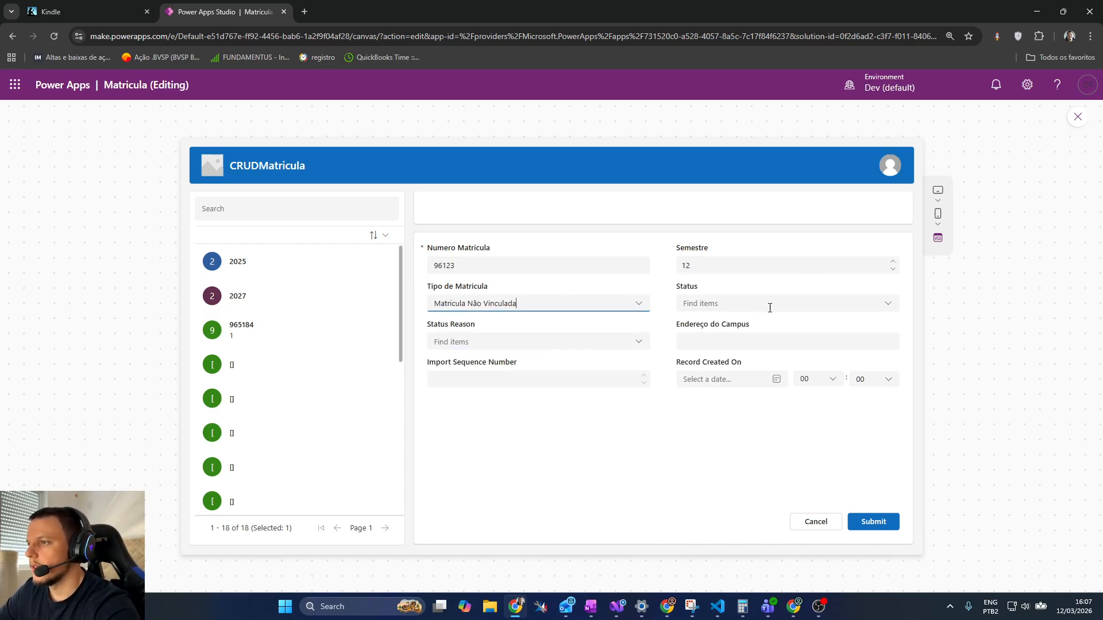
click(639, 305)
click(577, 321)
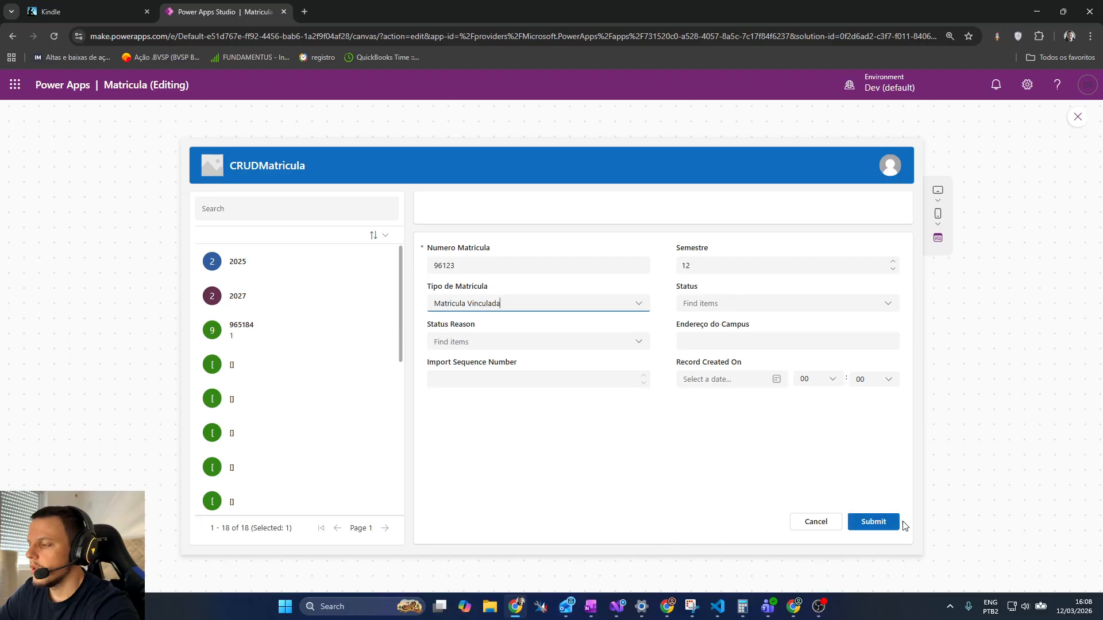
click(888, 524)
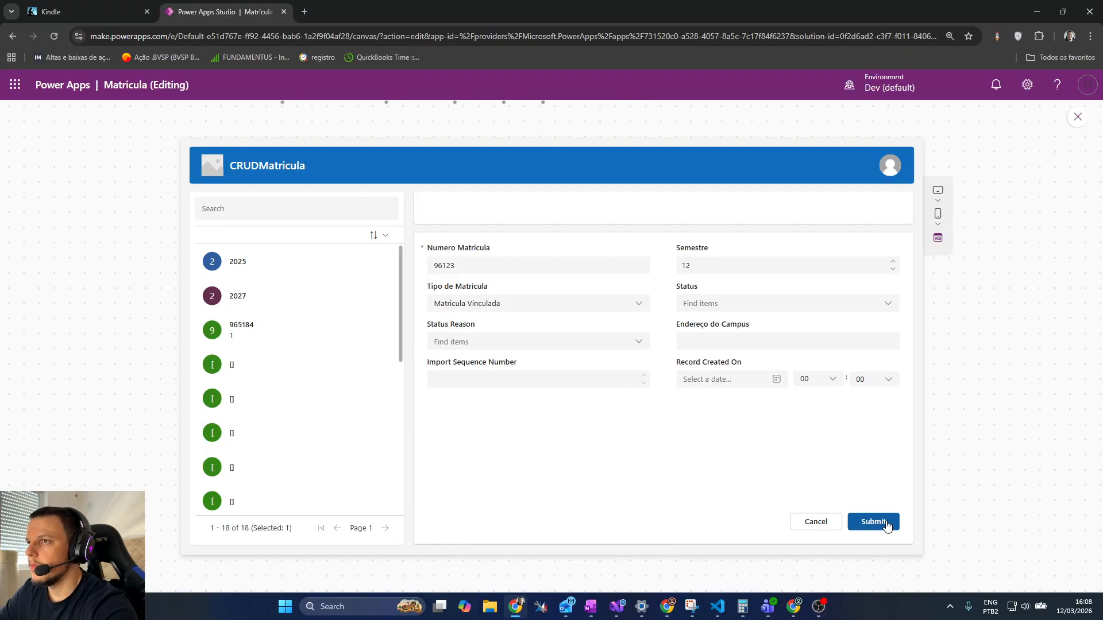
click(873, 522)
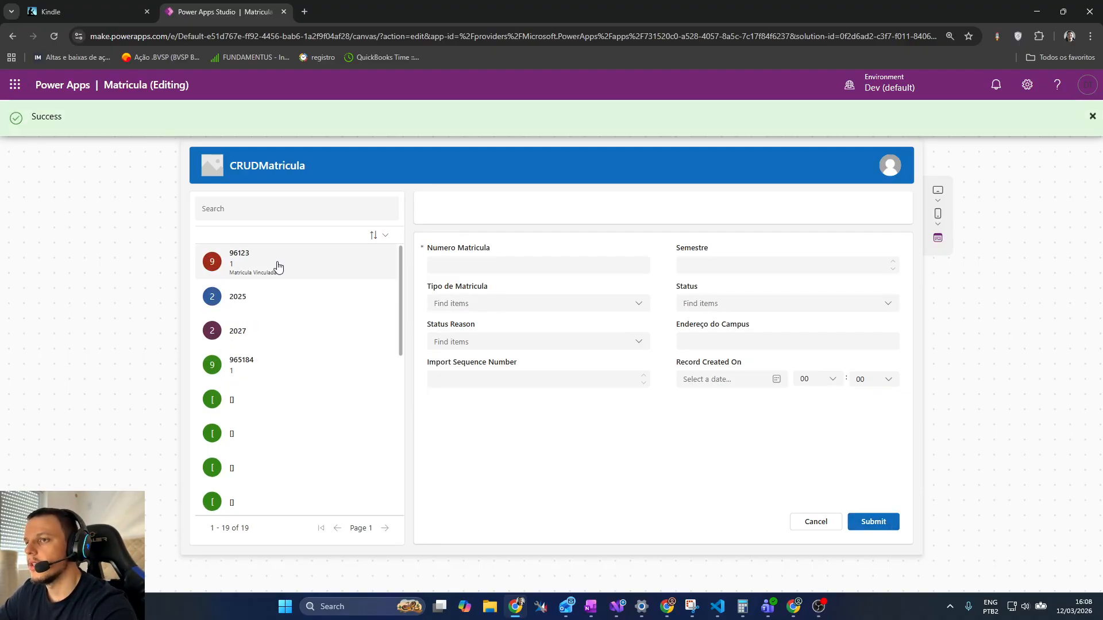
Step: Check the form for the submitted record 96123, for record 2025, and for the records further down
click(277, 267)
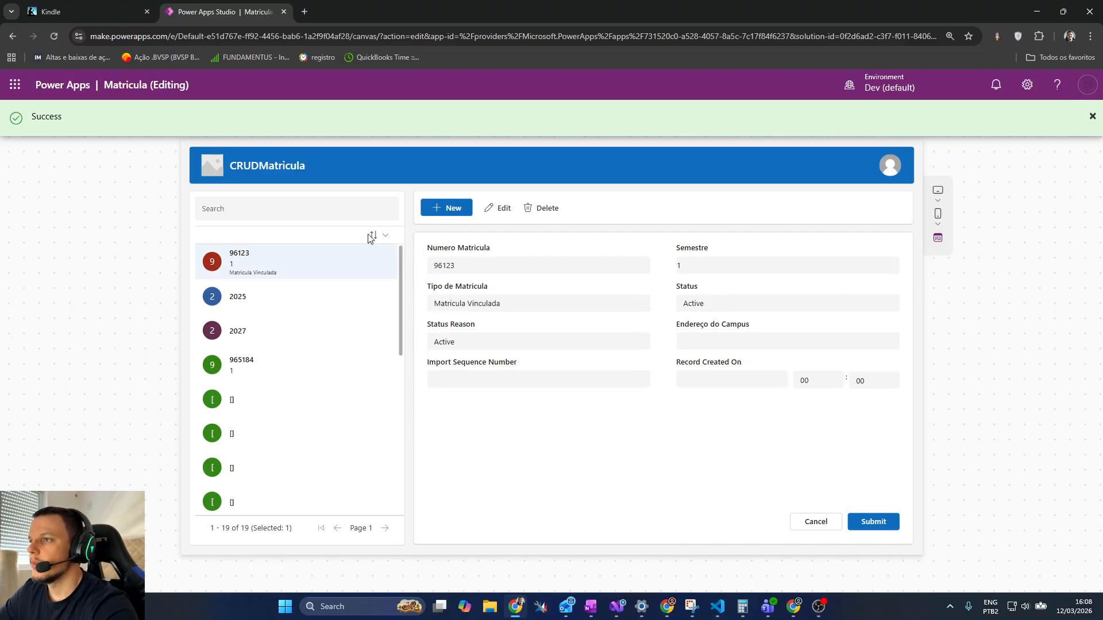
click(339, 290)
scroll(320, 433, down, 3)
click(317, 425)
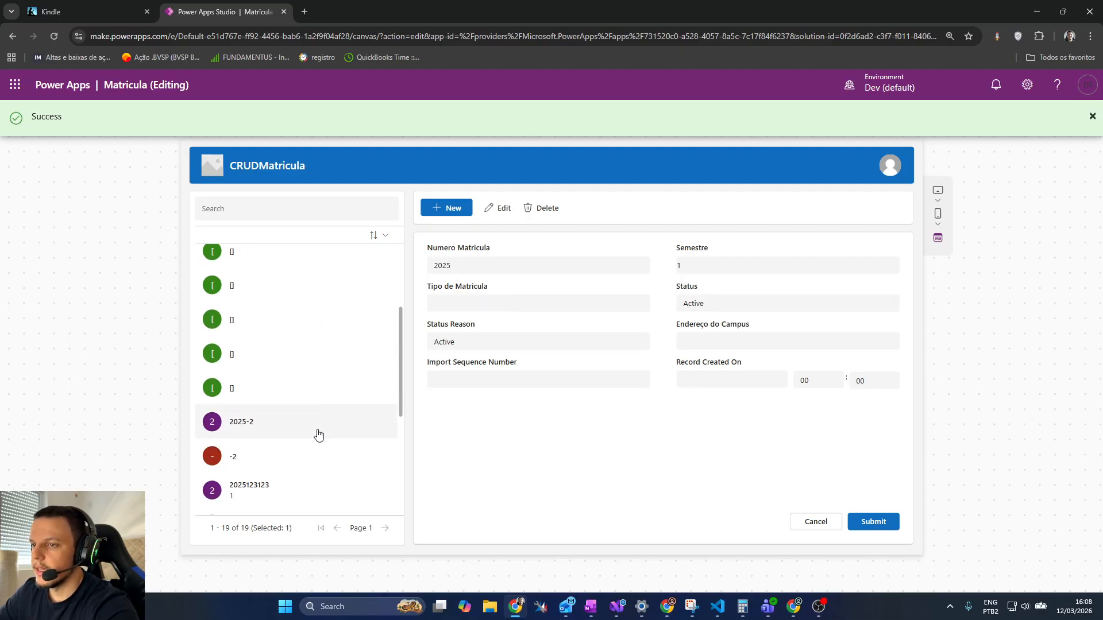
Step: Try to delete the selected record in the preview, cancel the confirmation, select record 2027 and return to editing
click(562, 213)
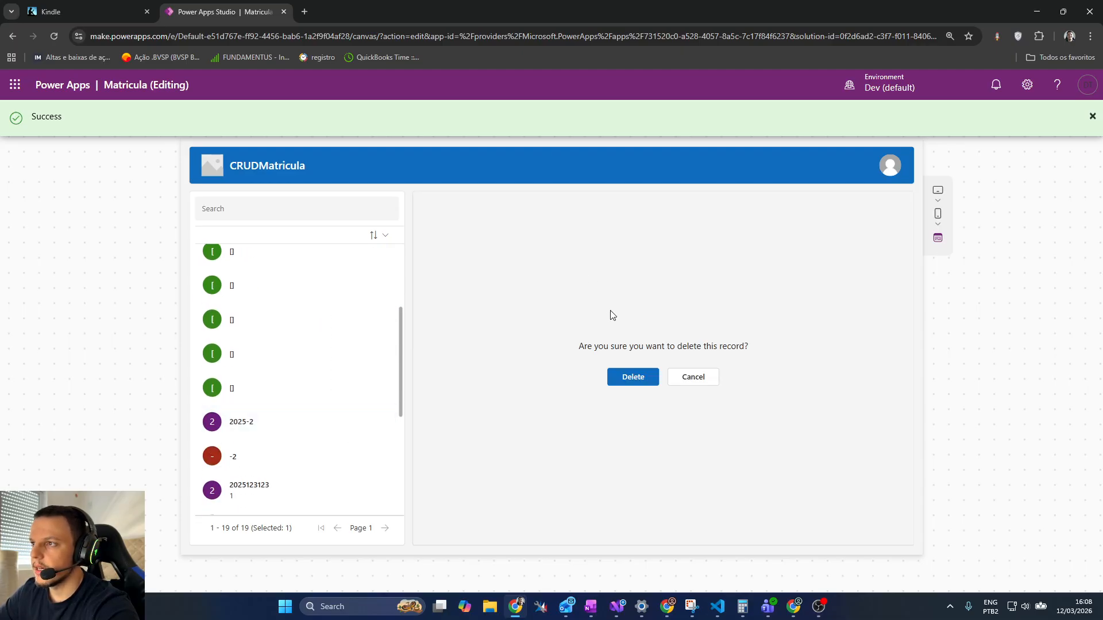
click(612, 383)
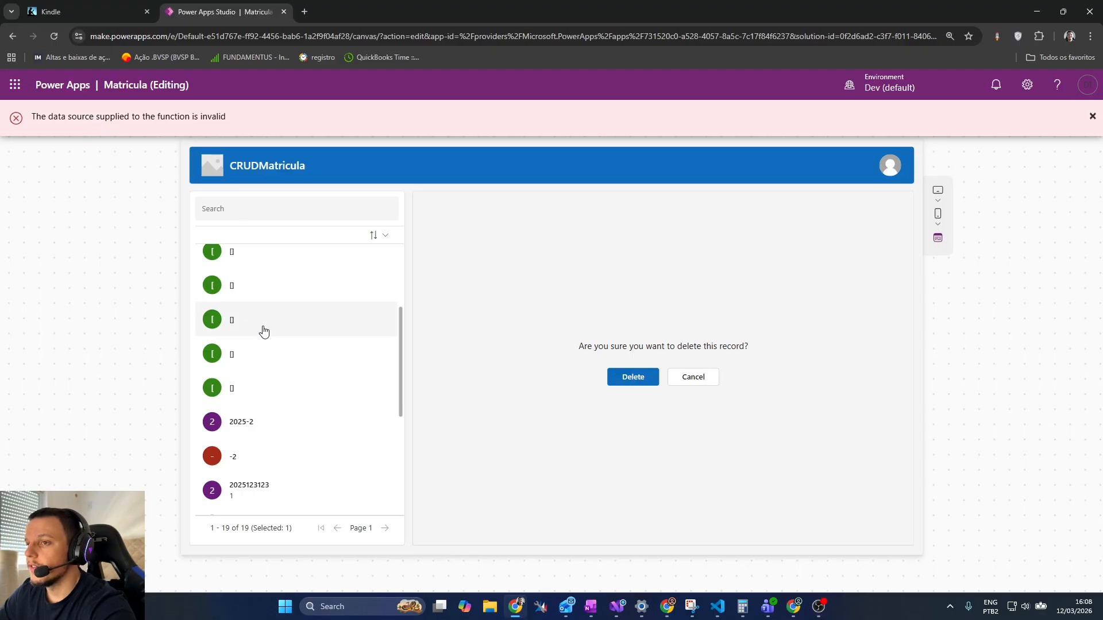
scroll(283, 335, up, 3)
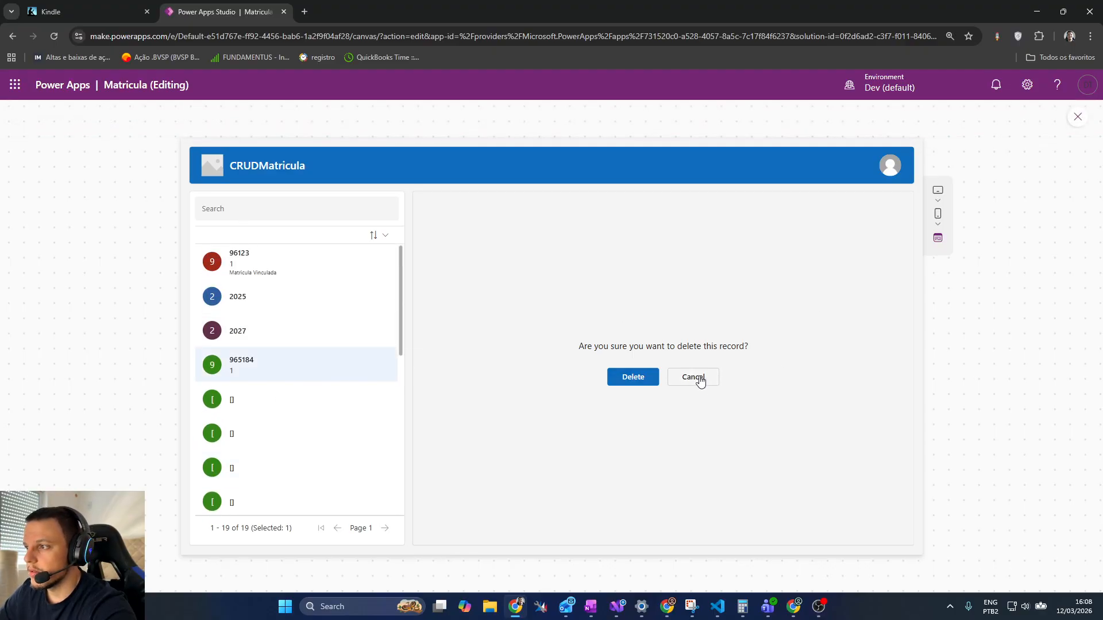
click(700, 380)
click(313, 338)
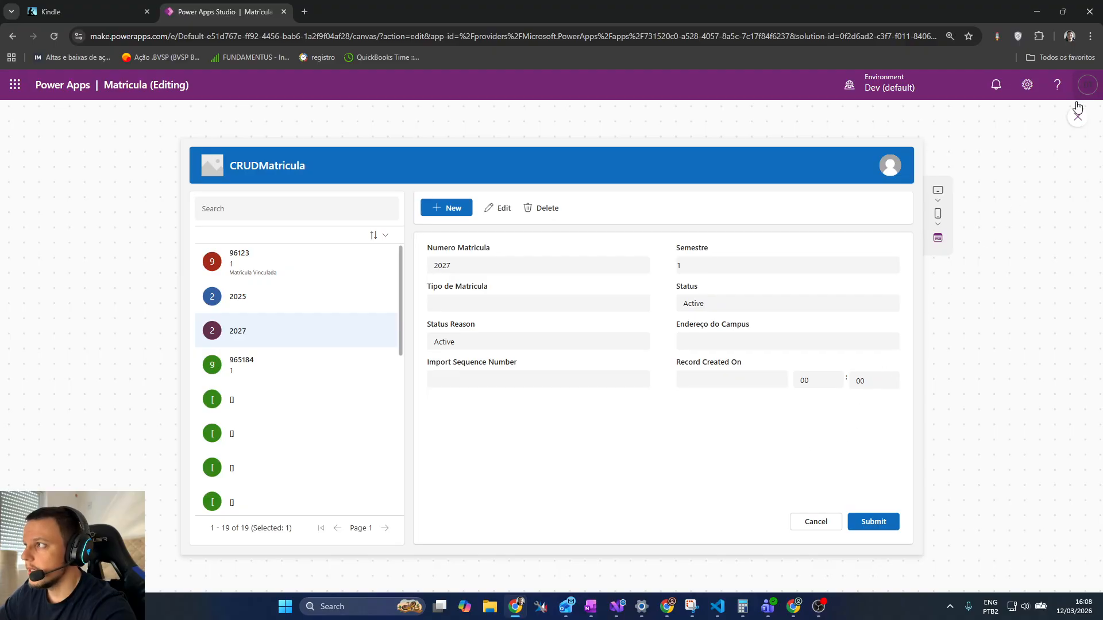
click(1078, 117)
click(666, 389)
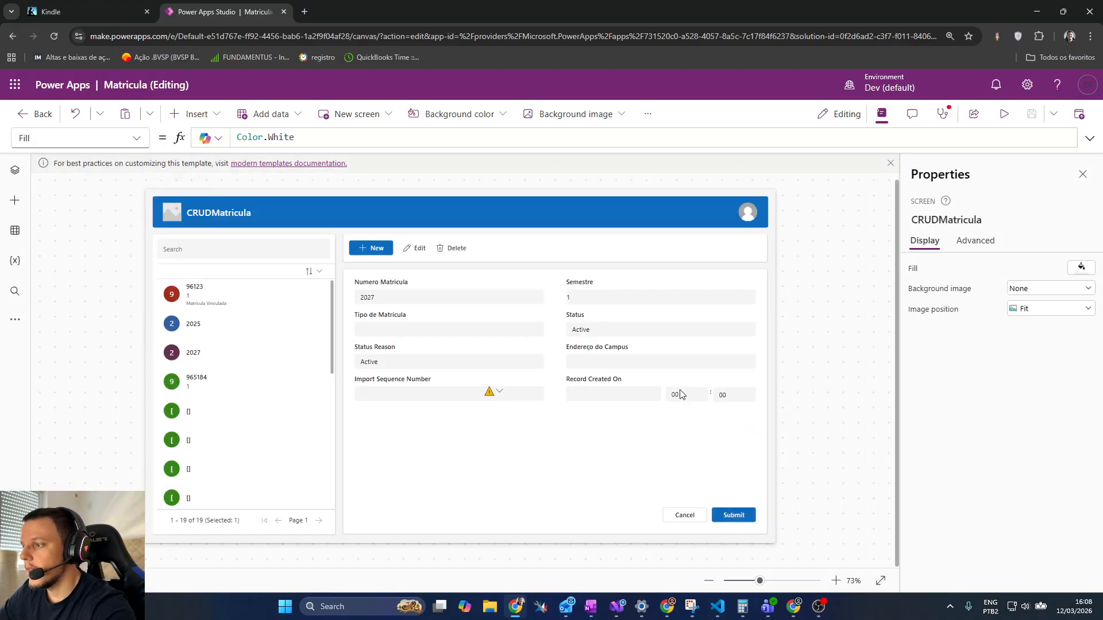
Step: Select the record table and try to delete record 2027 directly on the canvas, confirming the deletion
click(198, 347)
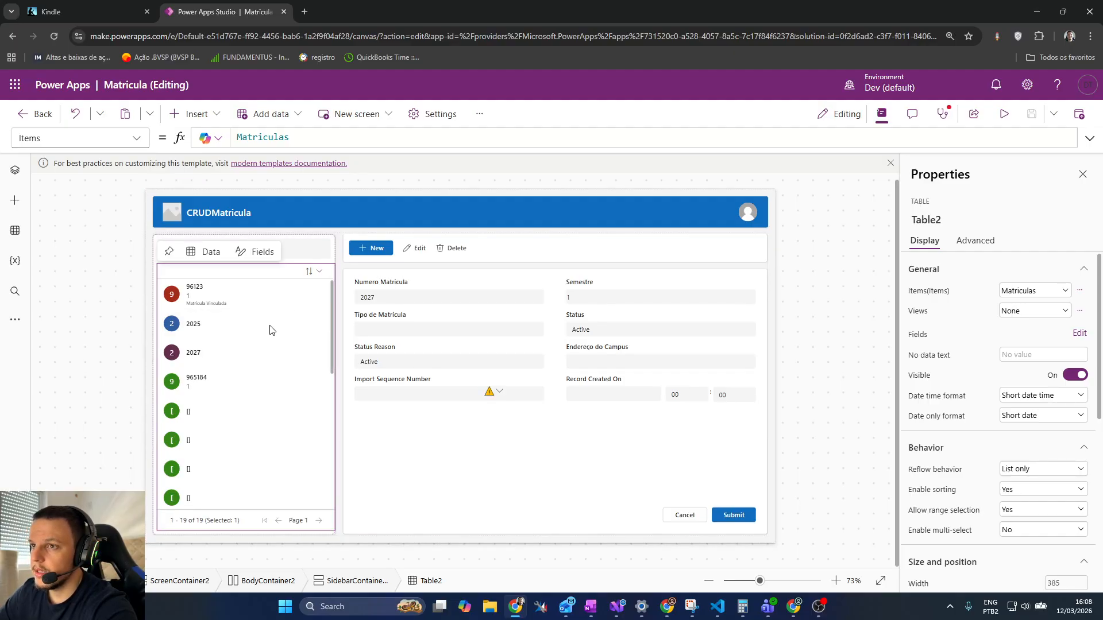
click(458, 249)
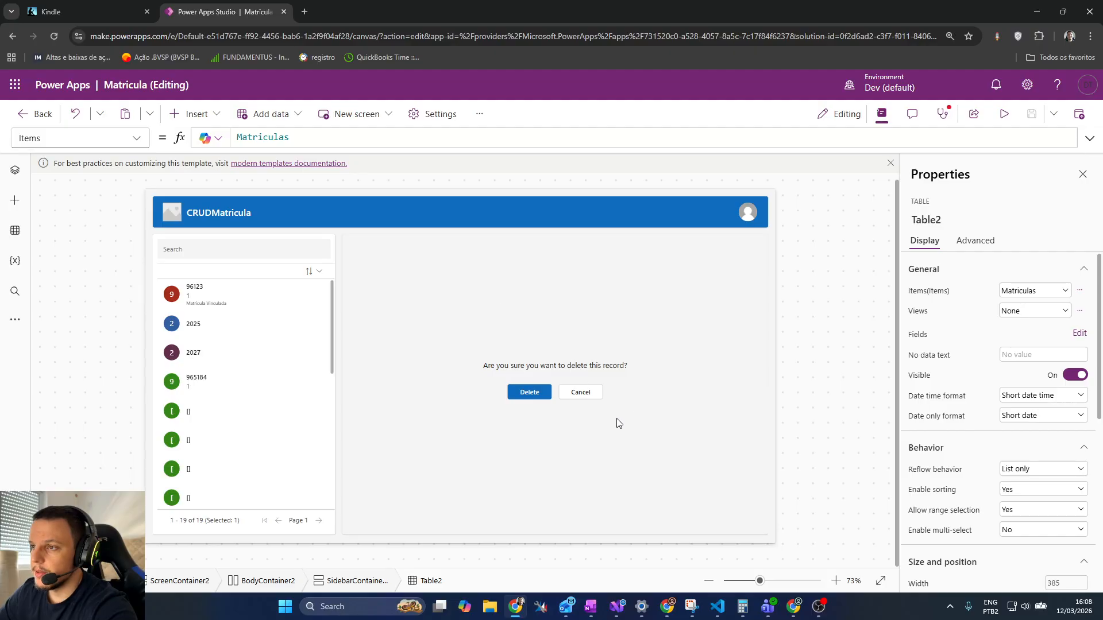
alt+click(539, 401)
Step: Try adding 'Matriculas' inside the Table() argument of Remove in the confirmation Delete button's OnSelect formula
click(526, 400)
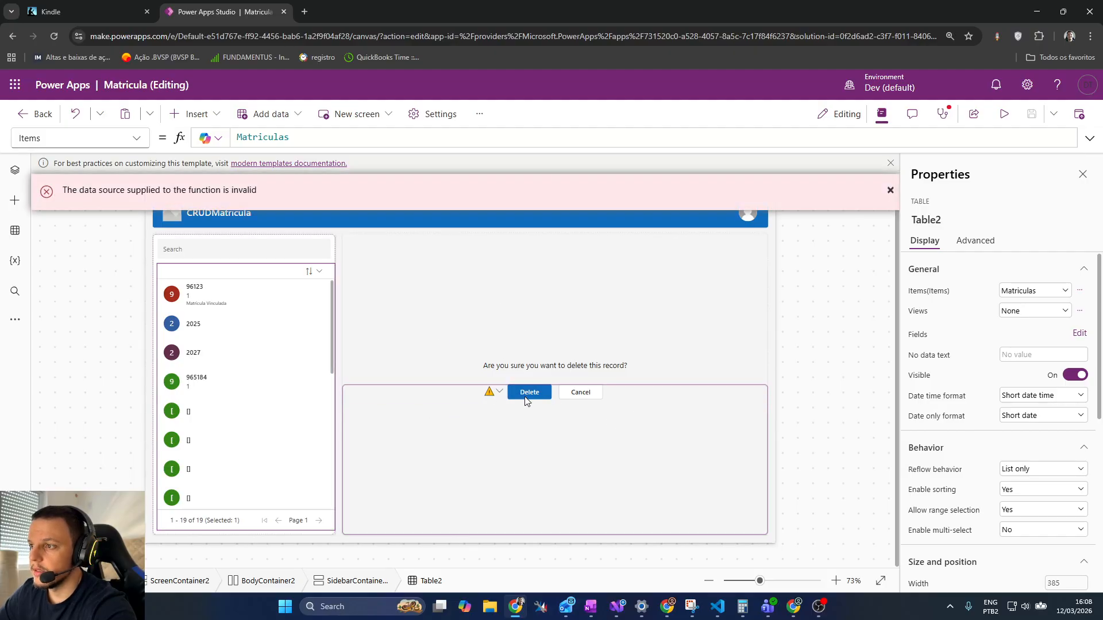
click(298, 144)
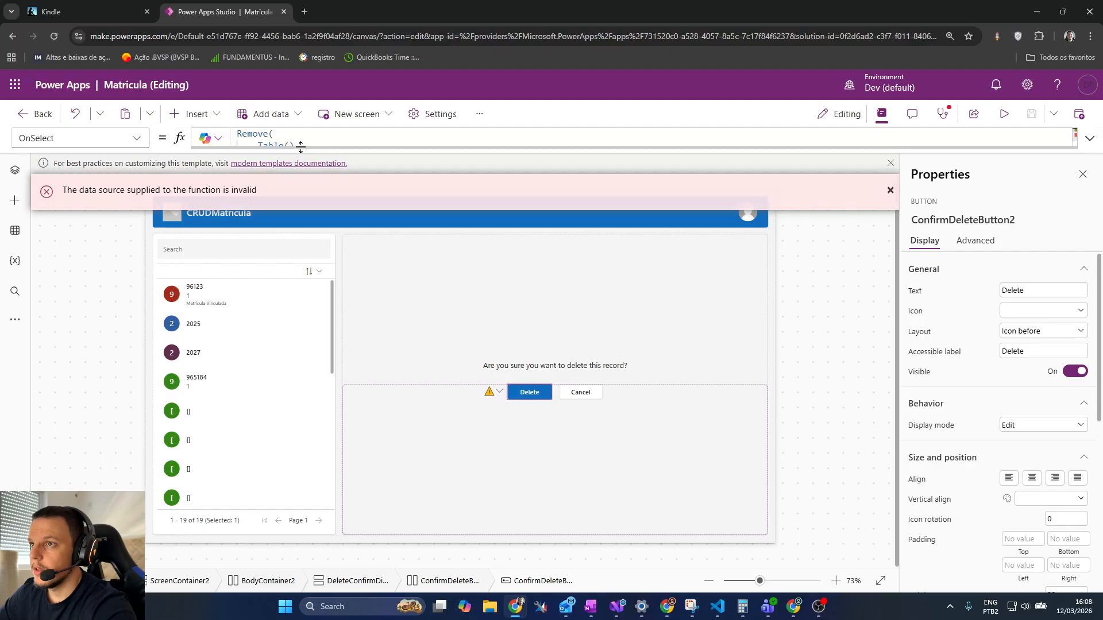
scroll(299, 145, down, 2)
scroll(321, 178, up, 2)
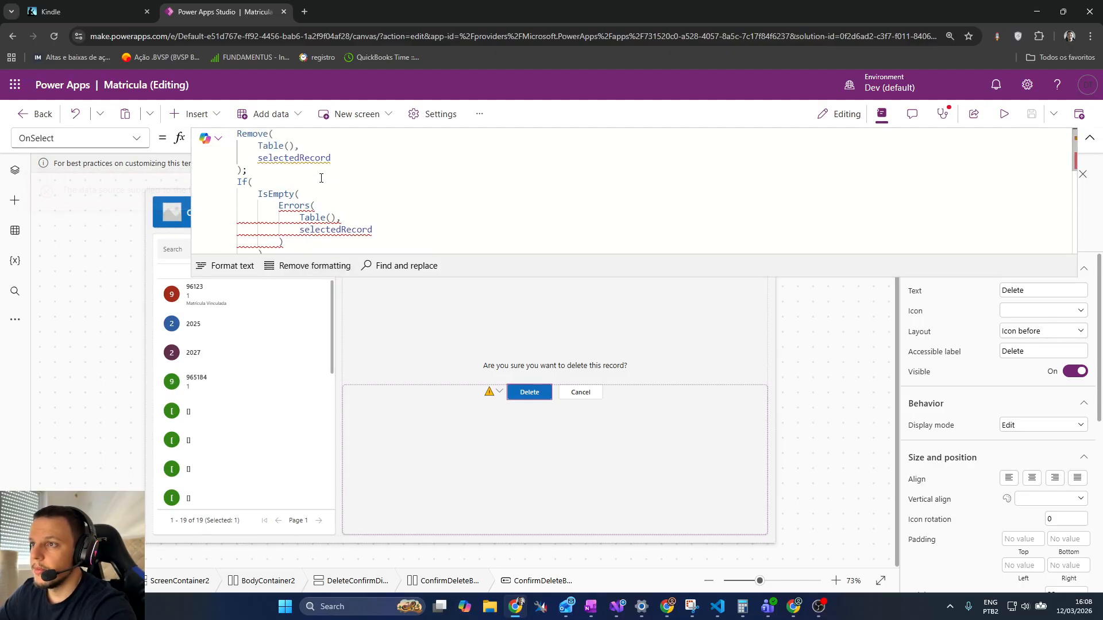
click(291, 146)
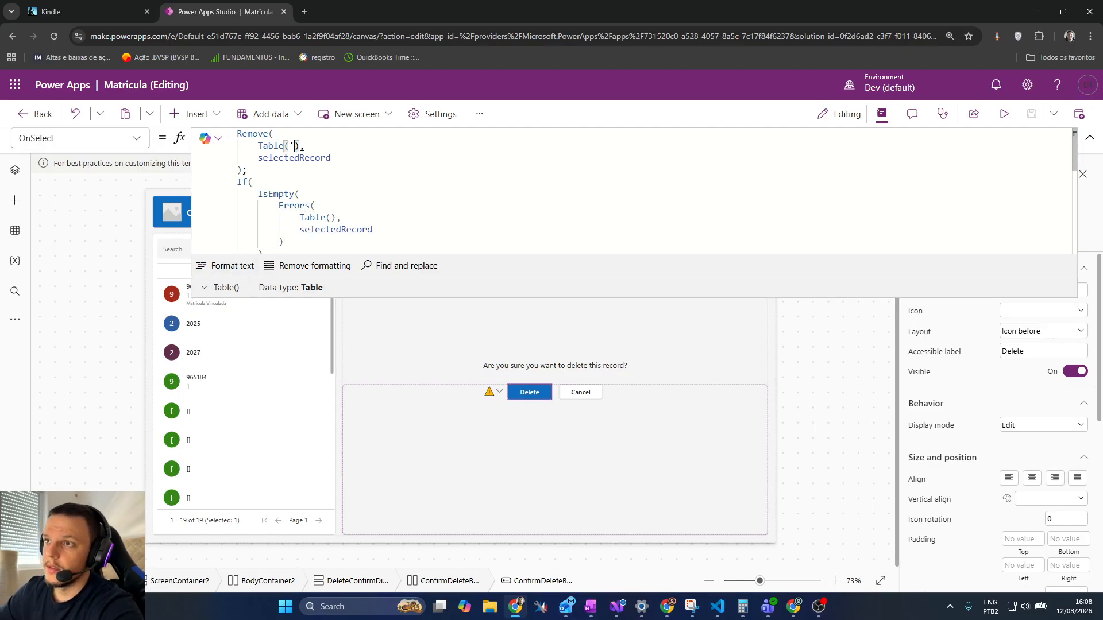
text('M)
text(atricul')
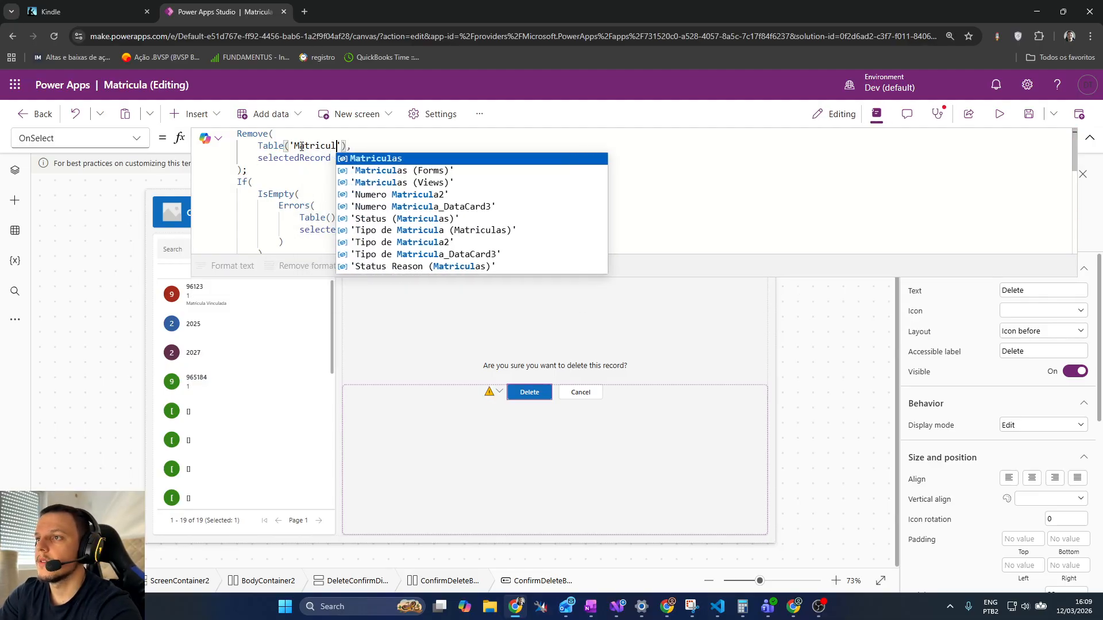
key(Tab)
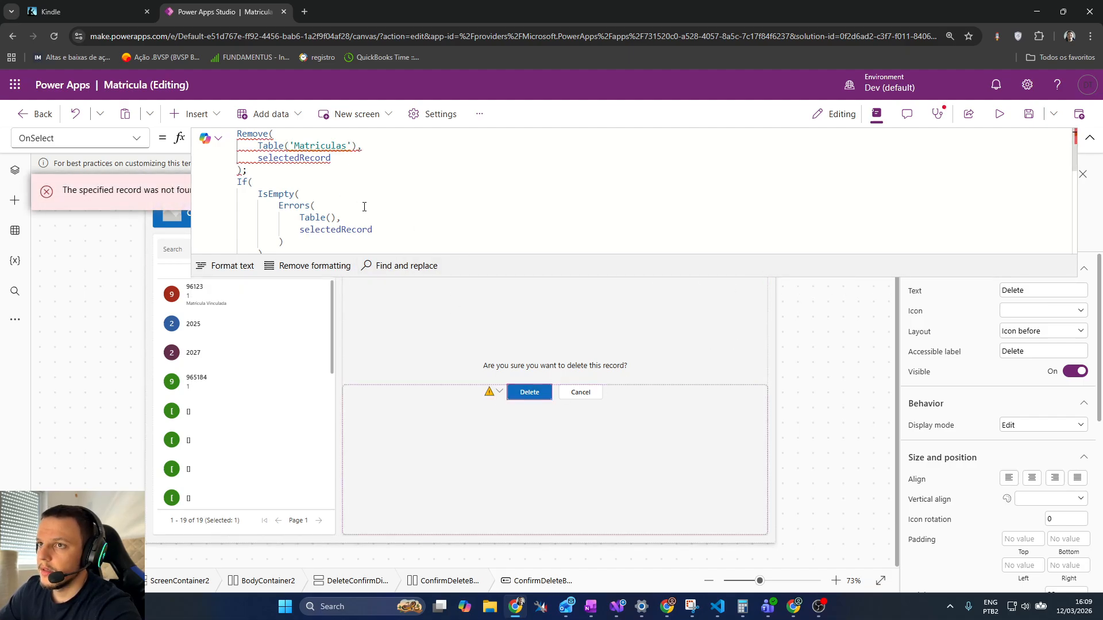
Step: Try adding 'Matriculas' to the Table() arguments of the Errors and First functions in the same OnSelect formula
scroll(310, 177, down, 5)
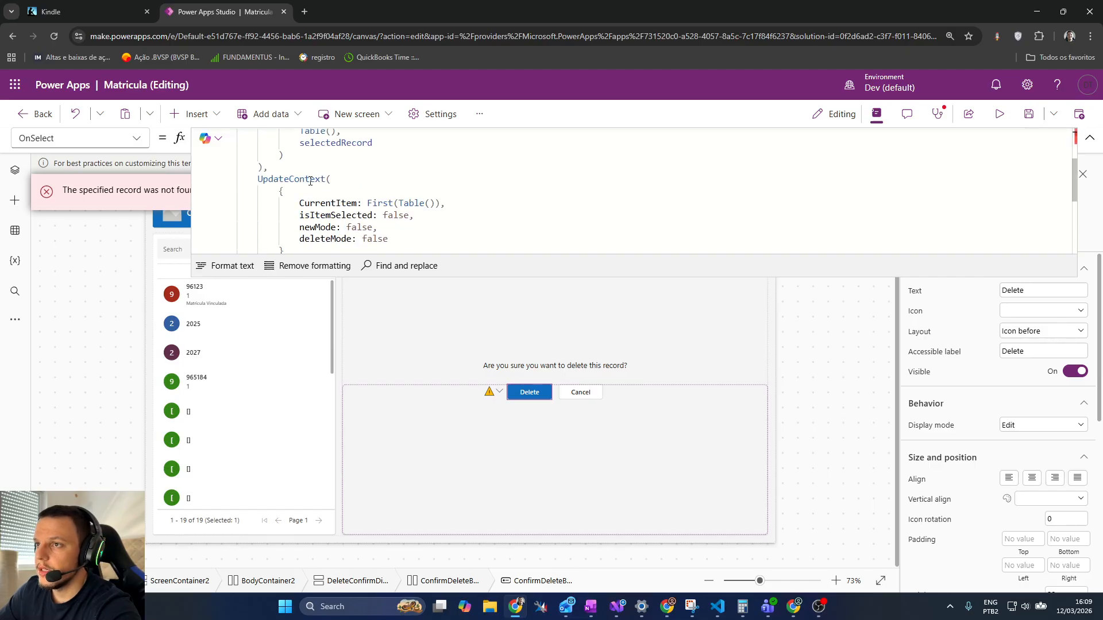
scroll(339, 199, up, 5)
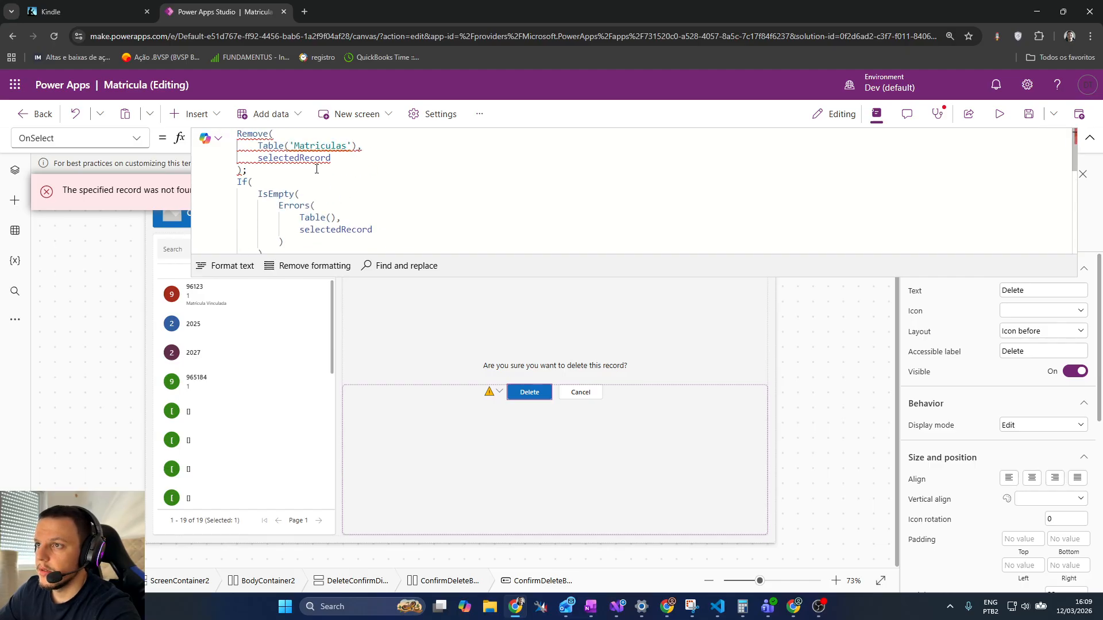
click(294, 145)
click(332, 214)
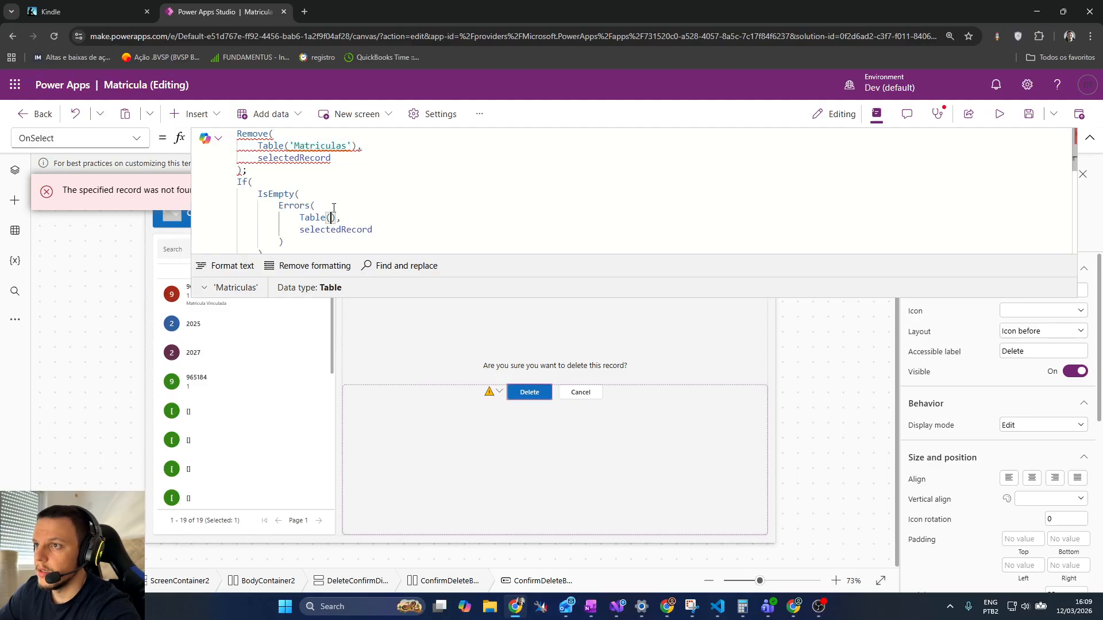
text('Matriculas')
scroll(334, 207, down, 5)
click(430, 174)
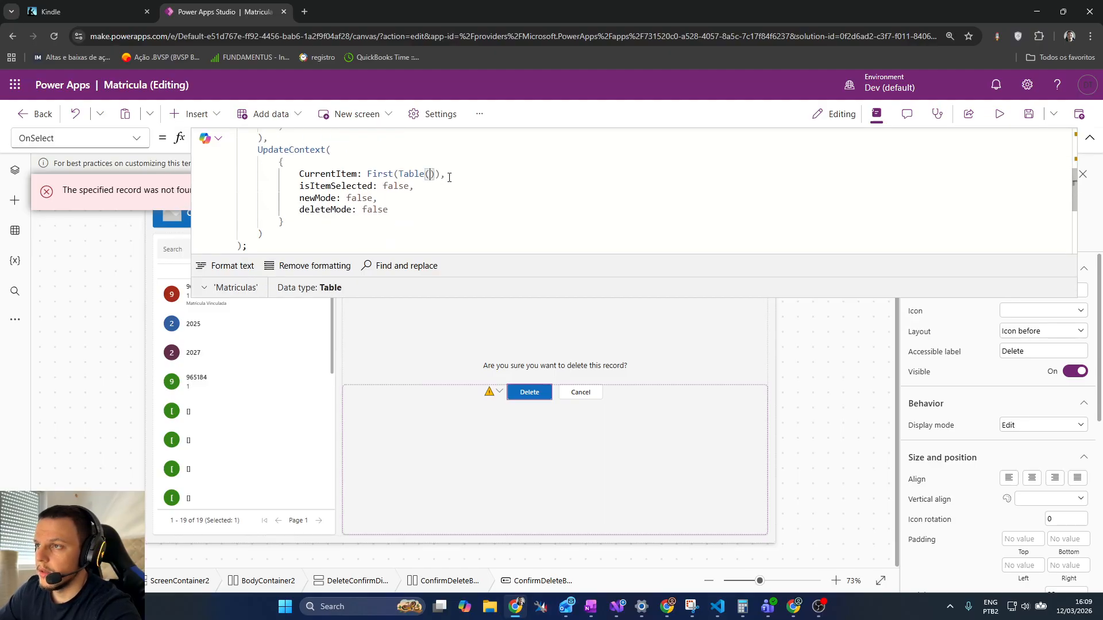
text('Matriculas')
click(1089, 138)
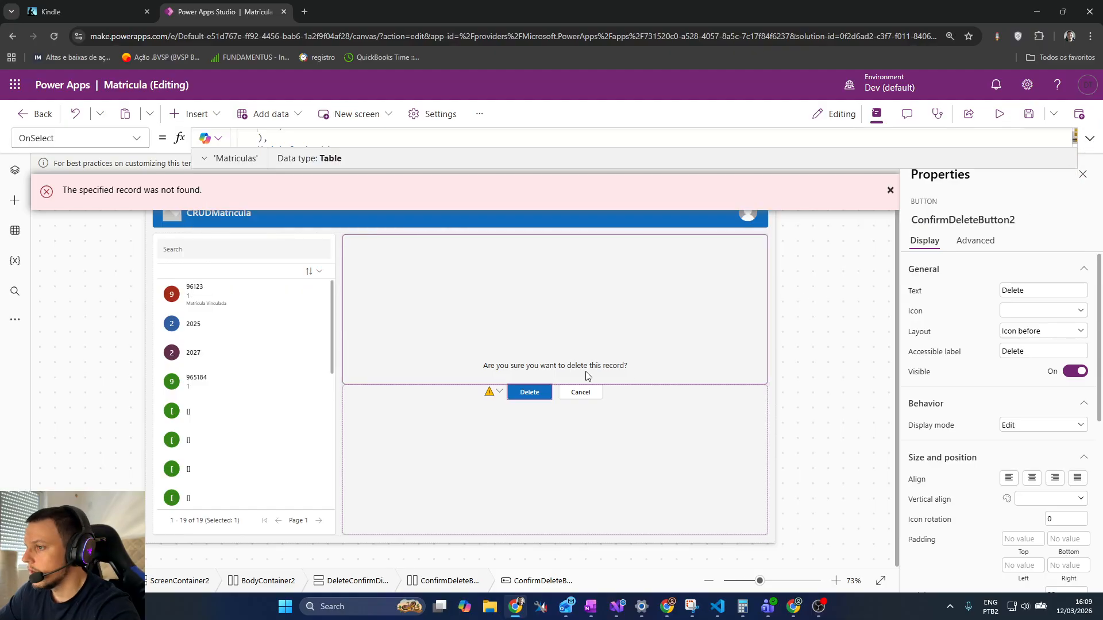
Step: Return to the record table, cancel the pending deletion and request the deletion of record 2027 again
click(251, 329)
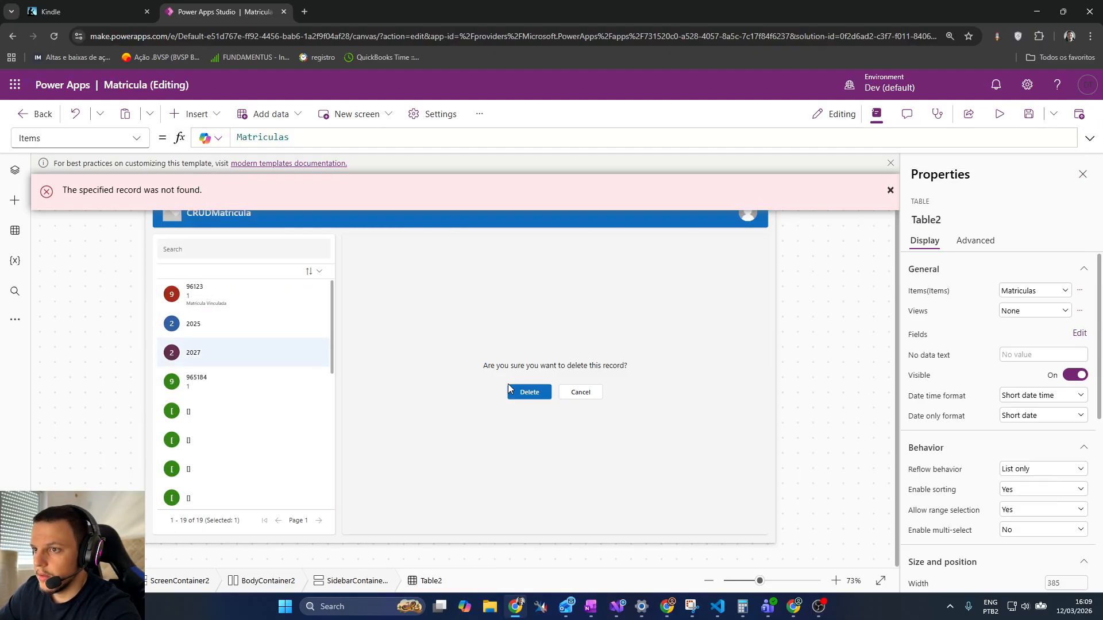
click(580, 393)
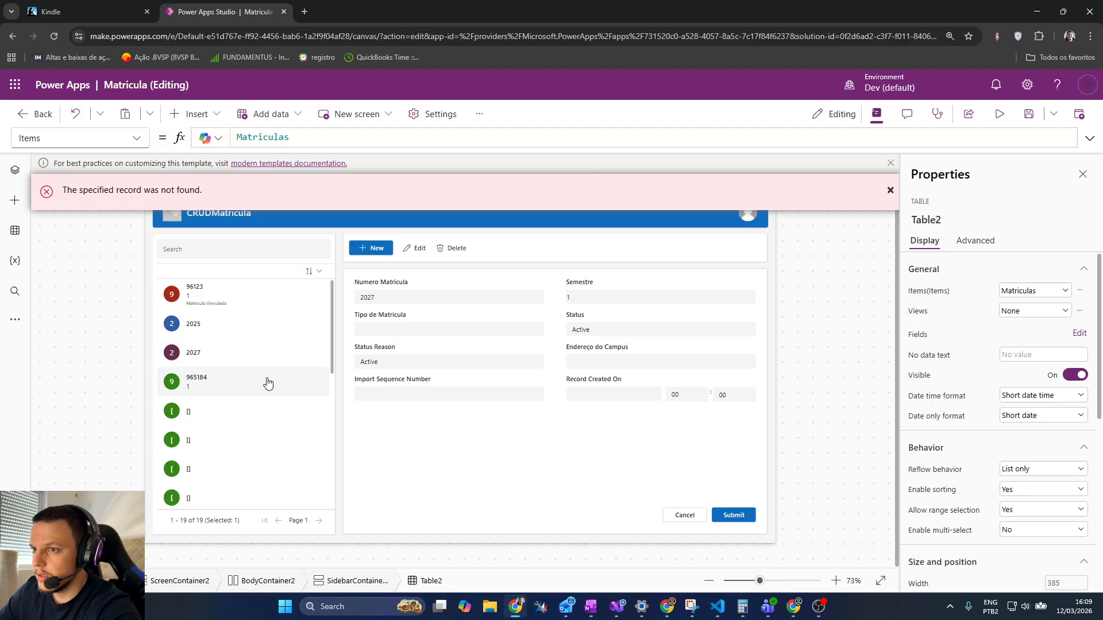
click(454, 248)
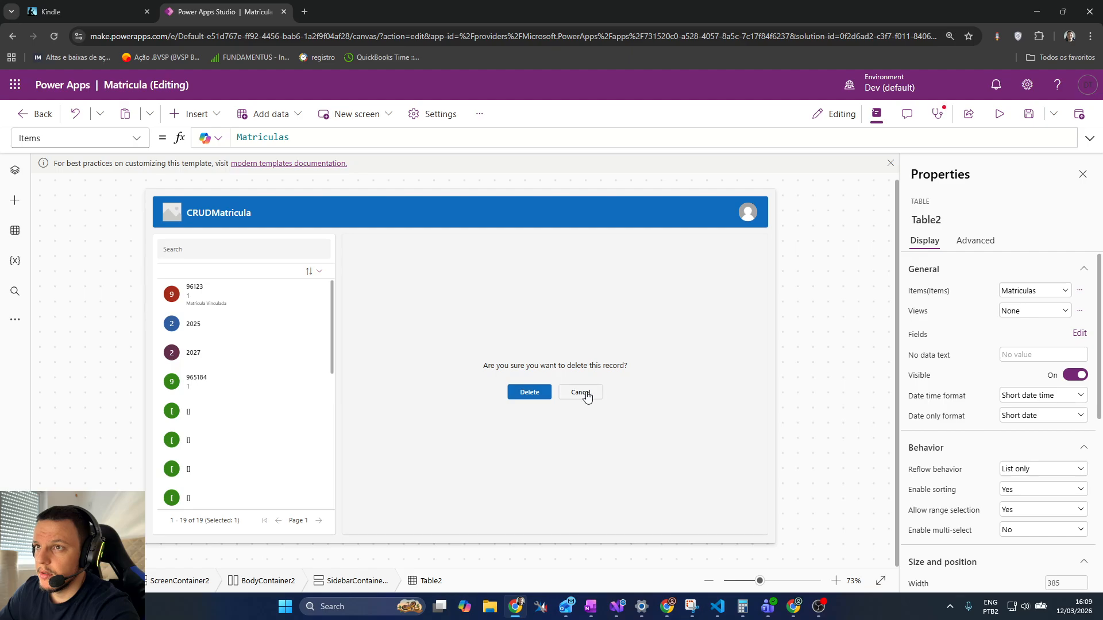
Step: Examine the confirmation Delete button's OnSelect formula and the problem reported on the Table('Matriculas') argument of Remove
click(528, 393)
click(423, 147)
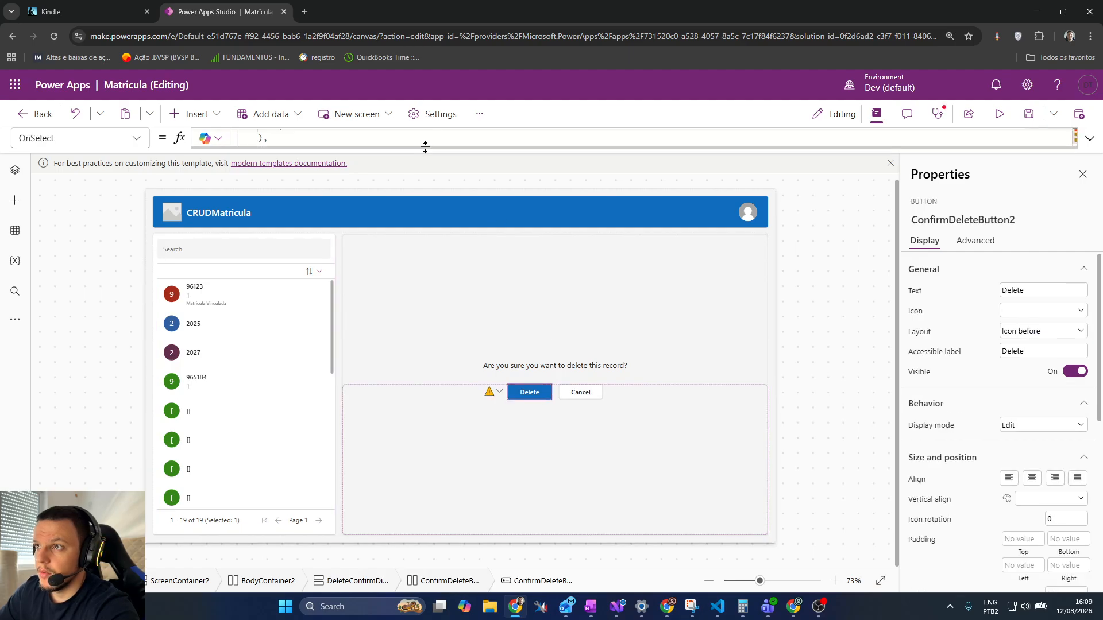
scroll(457, 235, up, 4)
click(458, 235)
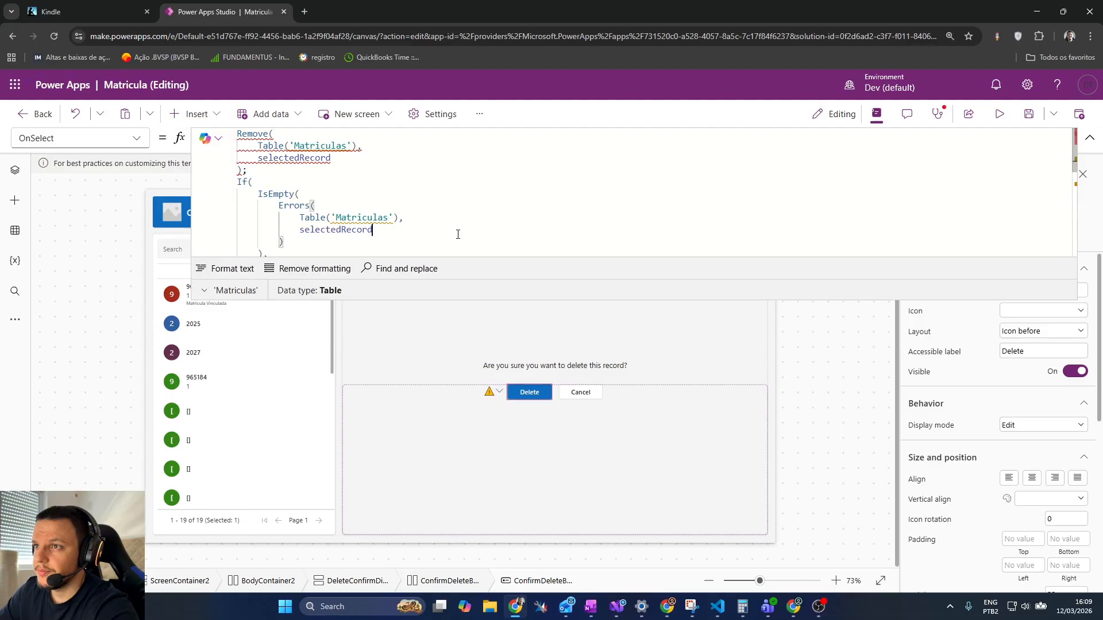
mouse_move(310, 144)
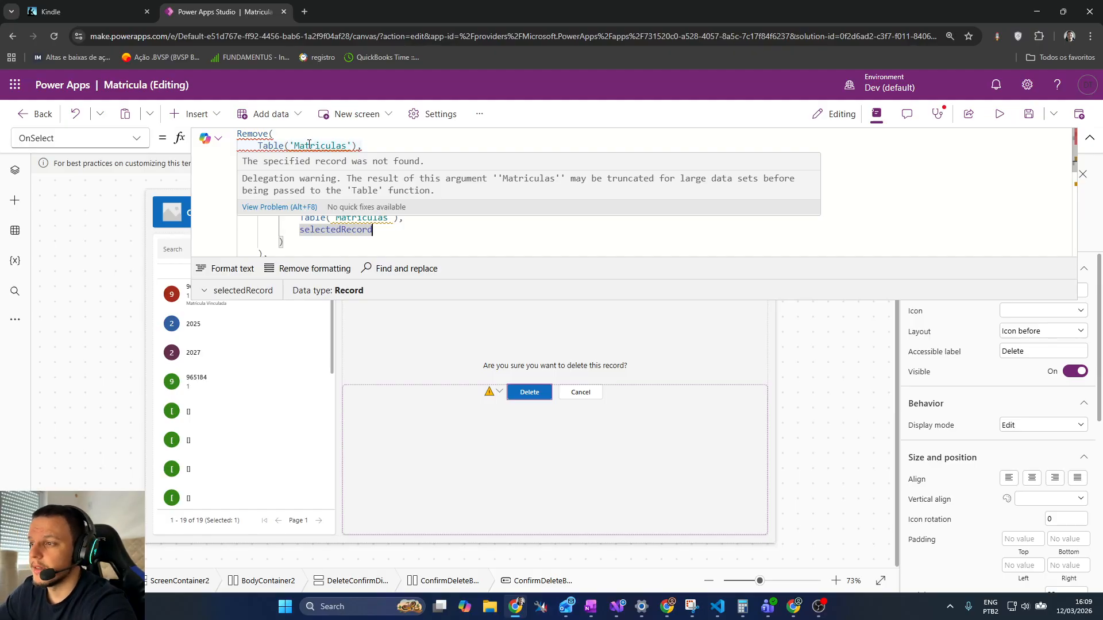
click(1089, 138)
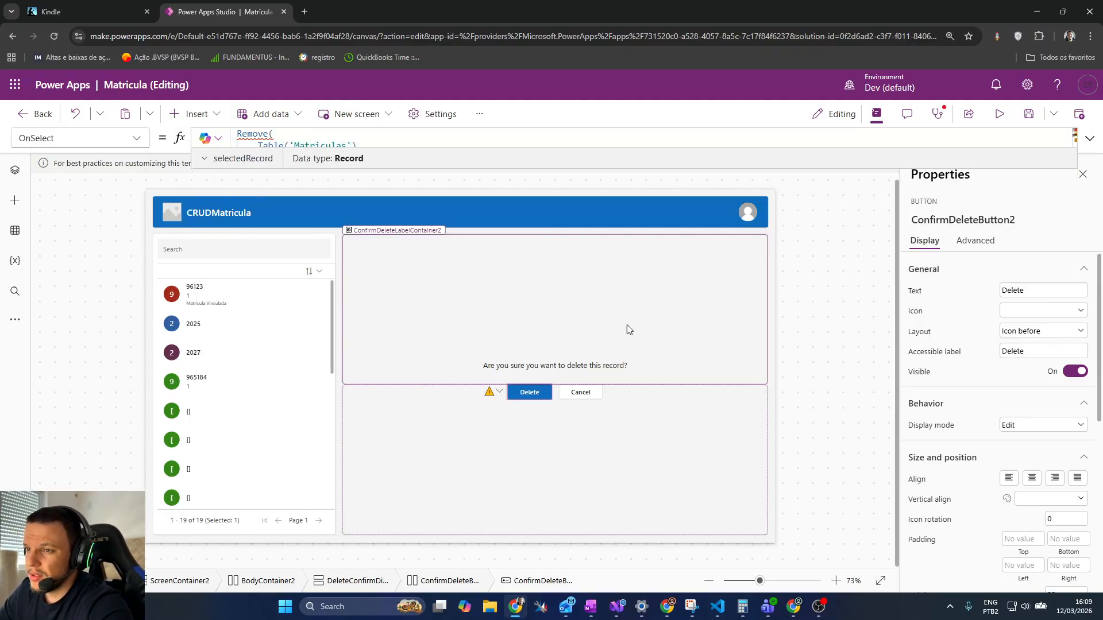
click(1090, 137)
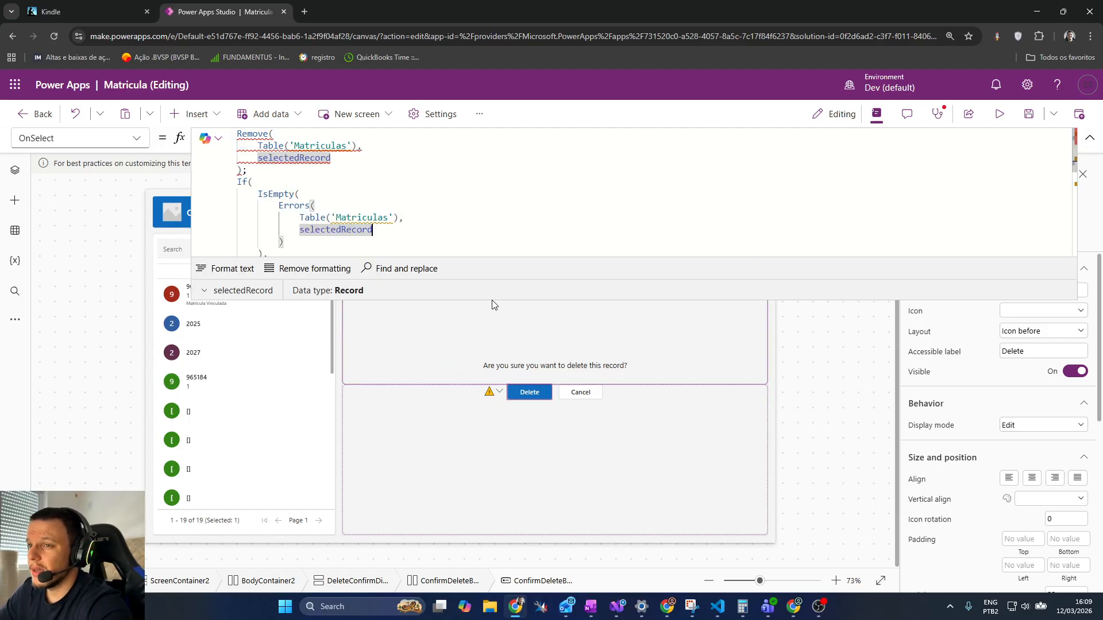
Step: Select the record table again and cancel the pending deletion of record 2027
click(223, 323)
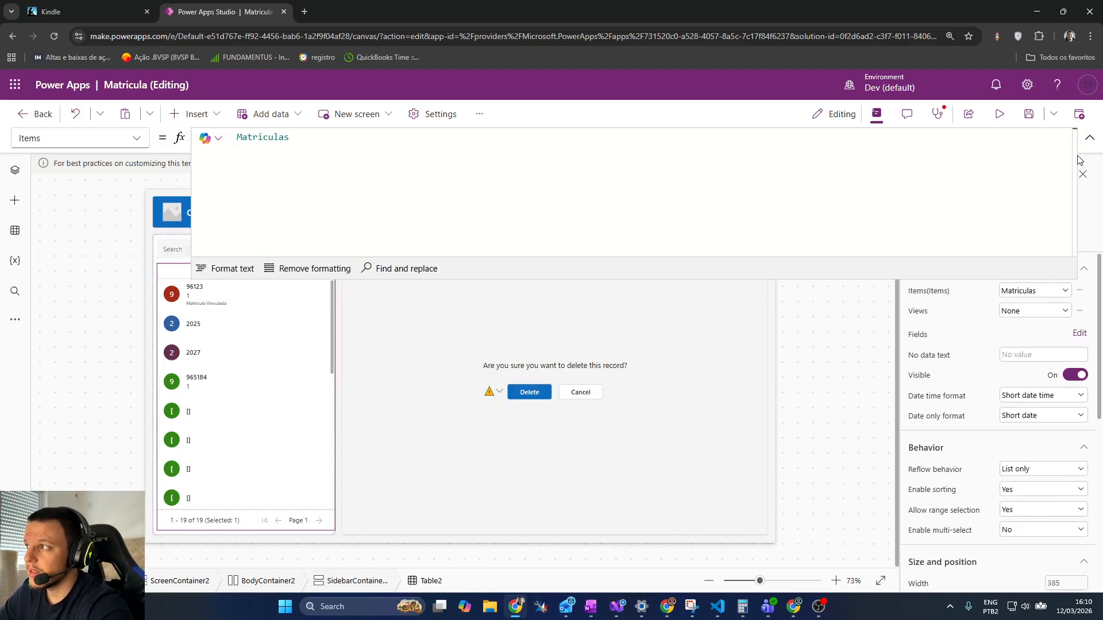
click(1089, 138)
key(alt)
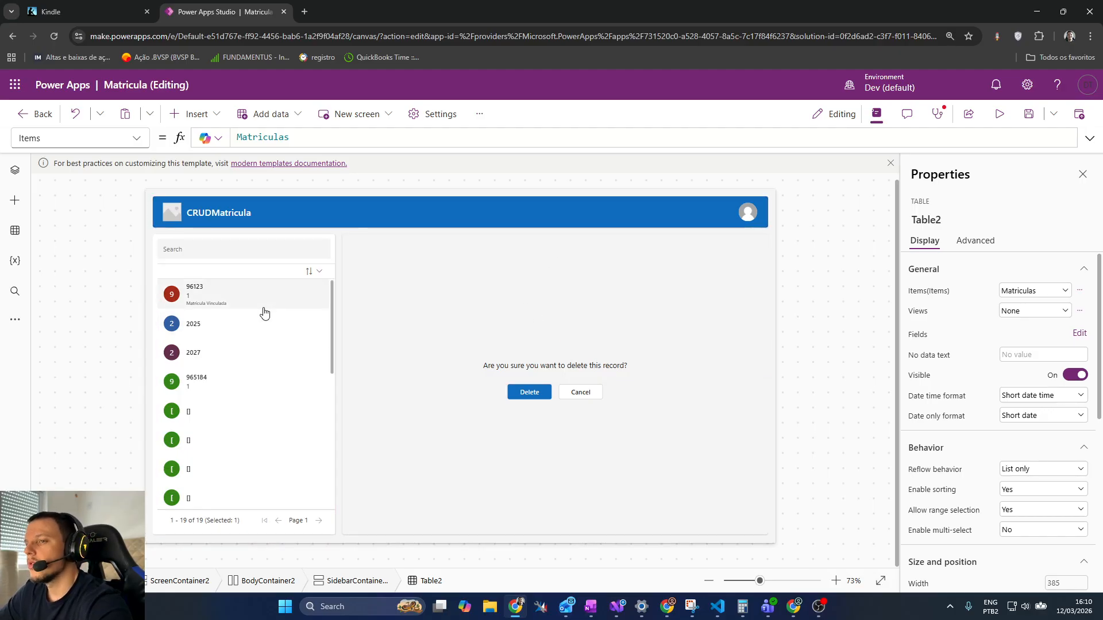
click(581, 392)
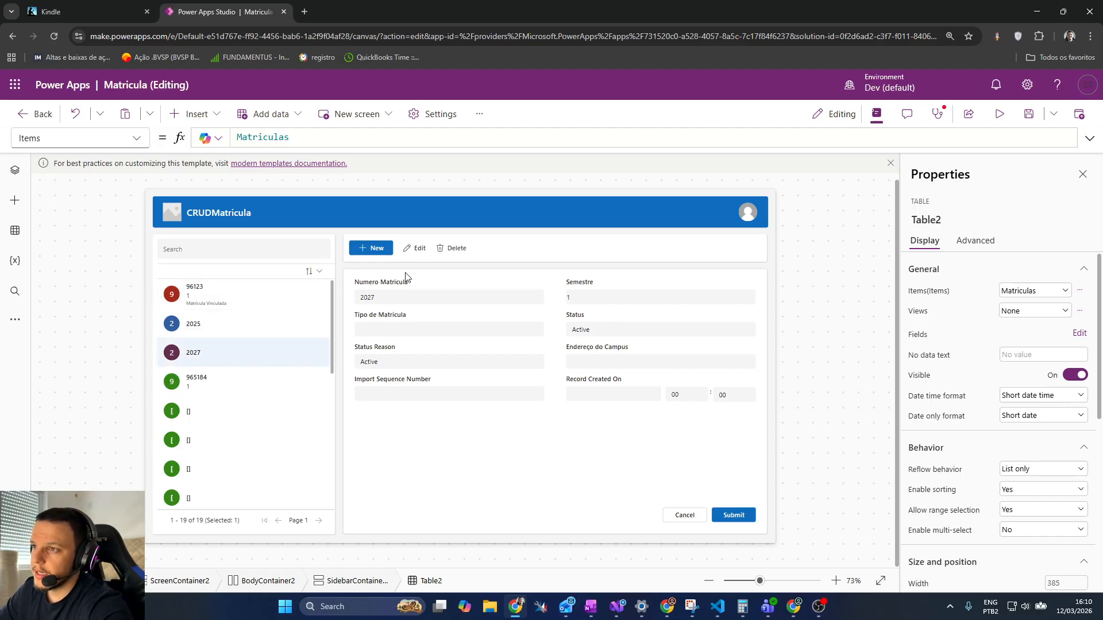
Step: Edit record 2027, set its Tipo de Matricula to Matricula Não Vinculada and submit the record
click(415, 249)
click(409, 299)
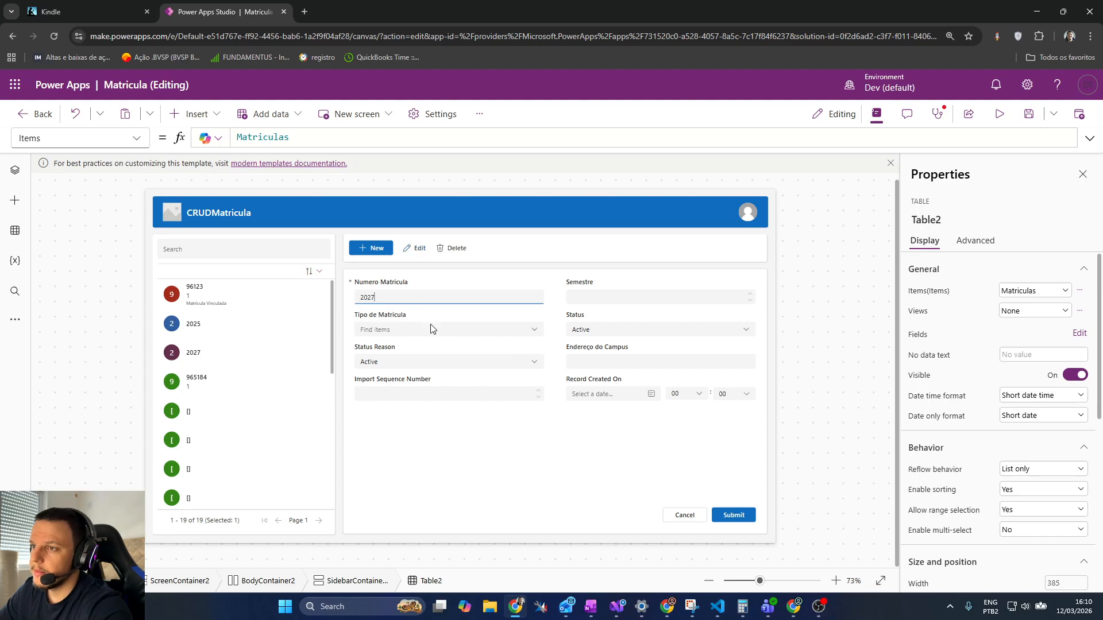
click(432, 328)
click(495, 362)
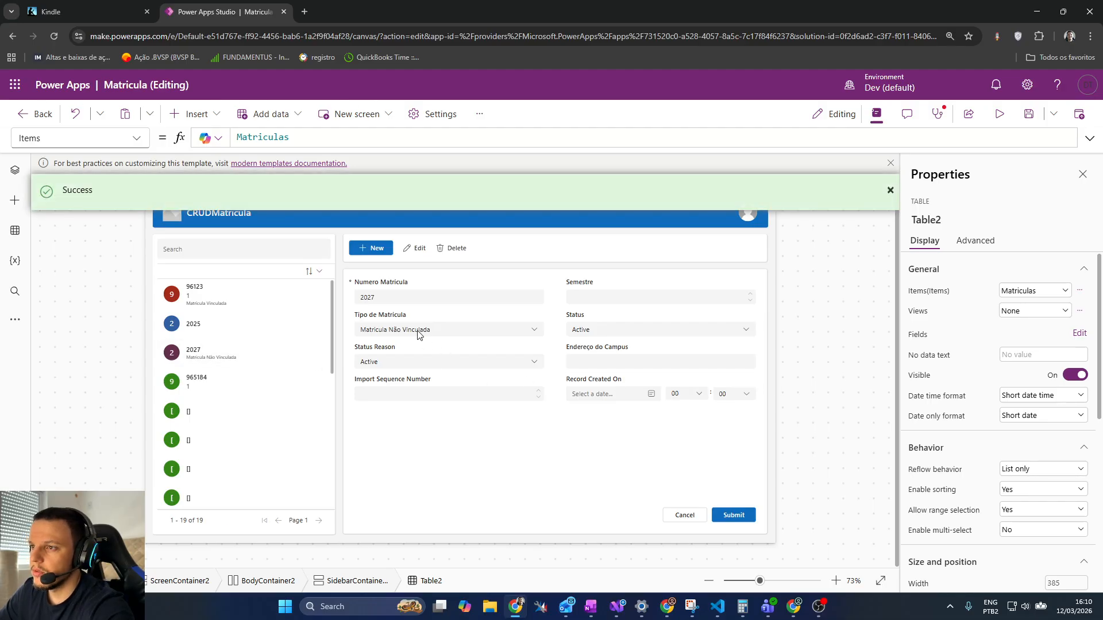
Step: Check the form for records 2025, 965184 and 96123
click(263, 345)
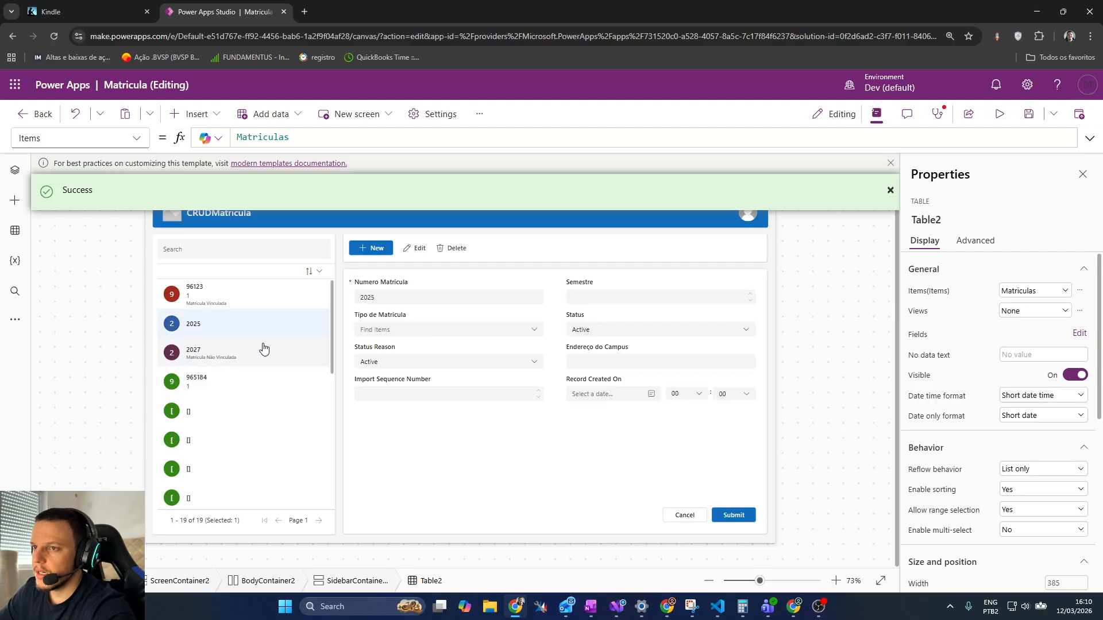
click(265, 384)
click(277, 300)
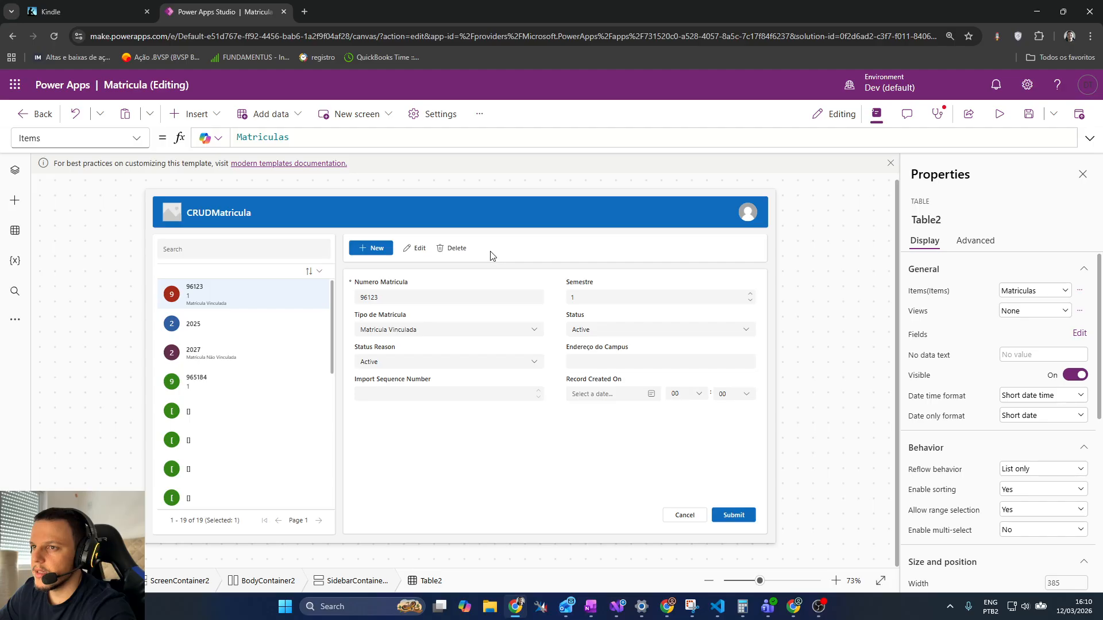
Step: Try to delete record 96123, confirming the deletion and dismissing the error message
click(463, 257)
click(527, 395)
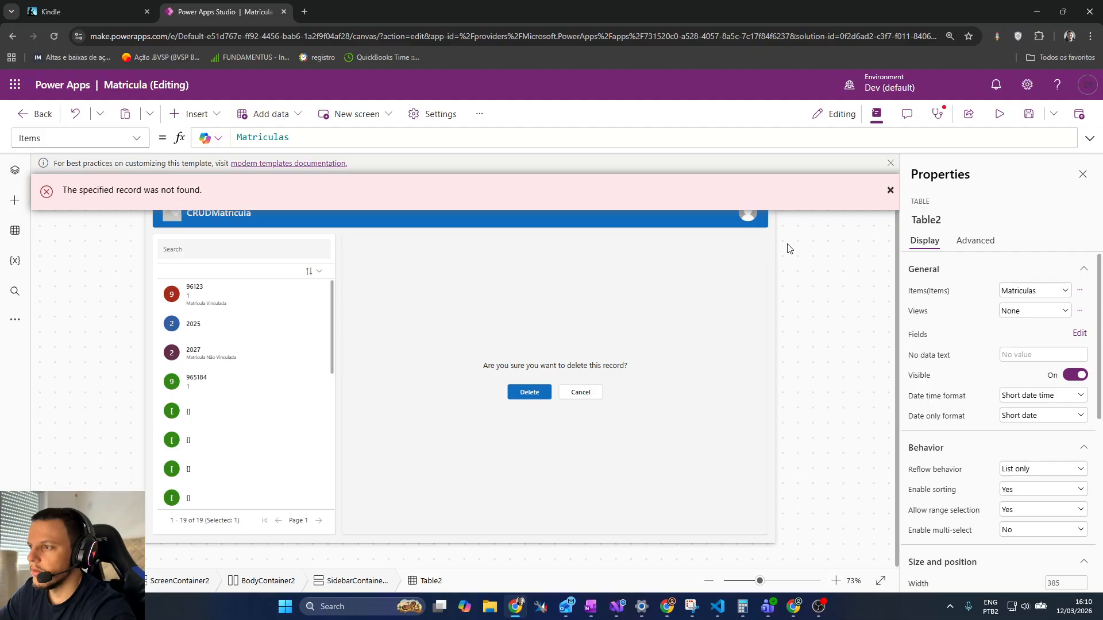
click(890, 190)
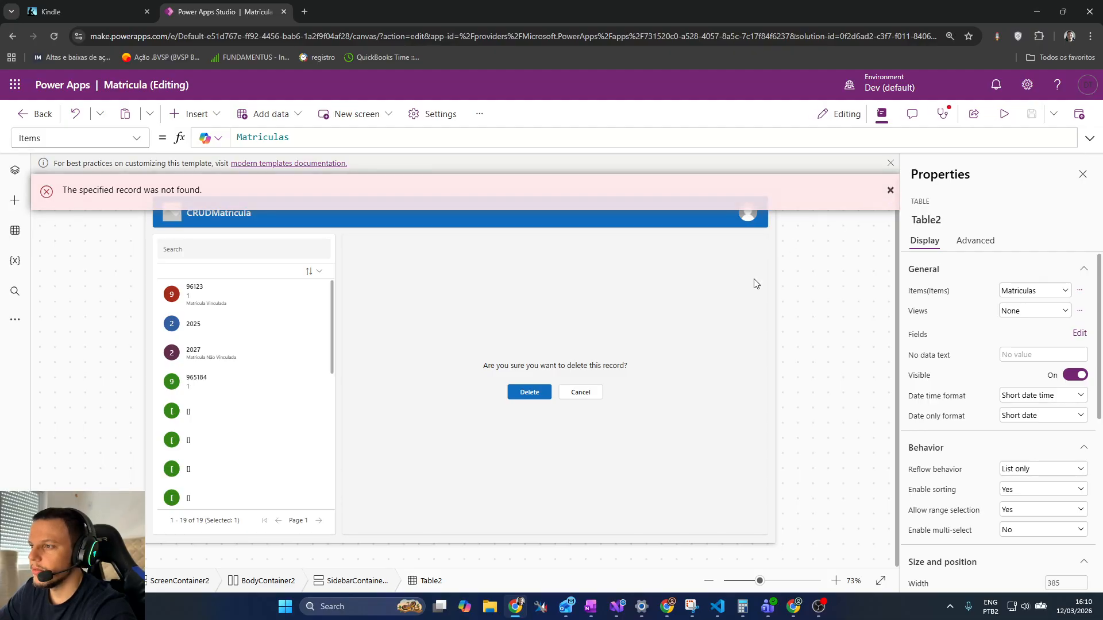
Step: Remove 'Matriculas' from the Table() argument of Remove in the confirmation Delete button's OnSelect formula
click(530, 394)
click(361, 162)
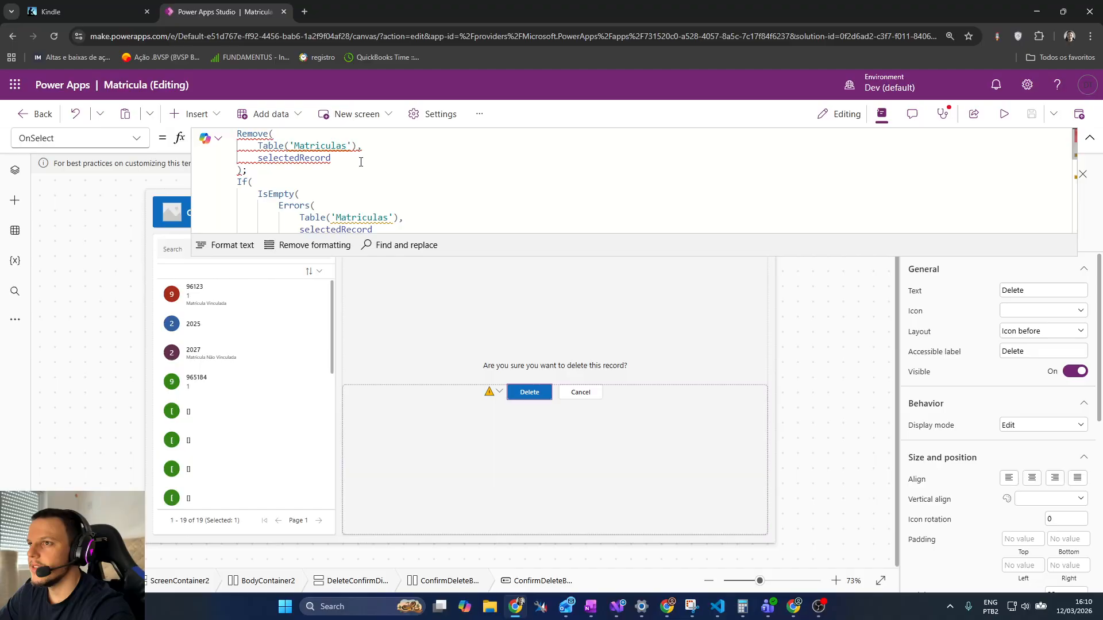
drag(352, 148, 289, 148)
key(BackSpace)
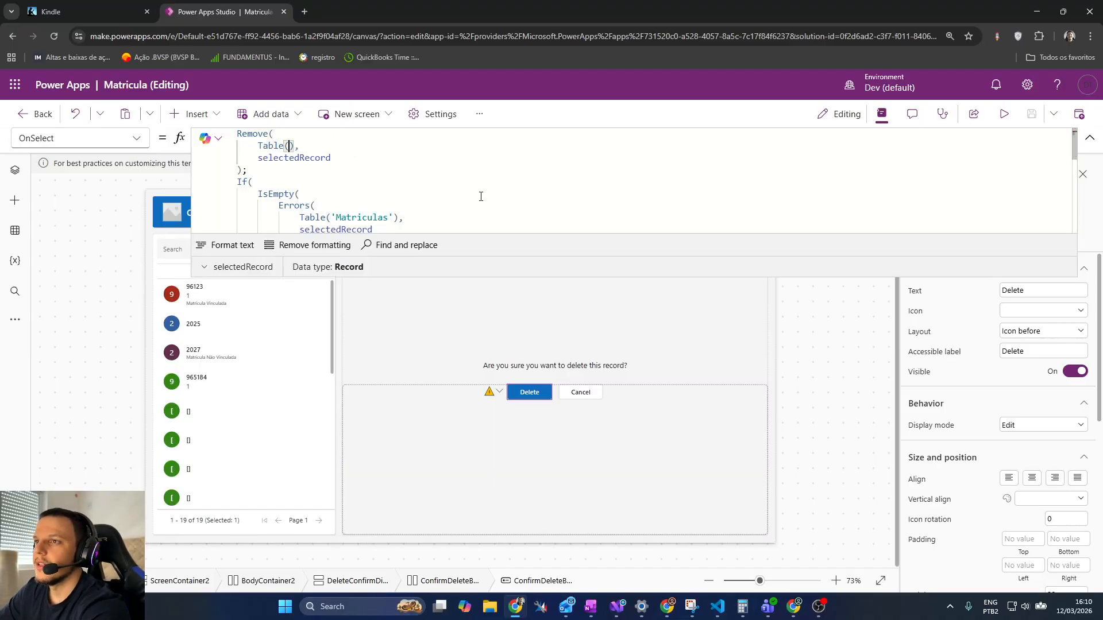
Step: Remove 'Matriculas' from the Table() arguments of Errors and First in the same formula, and collapse the formula editor
click(469, 160)
scroll(470, 162, down, 1)
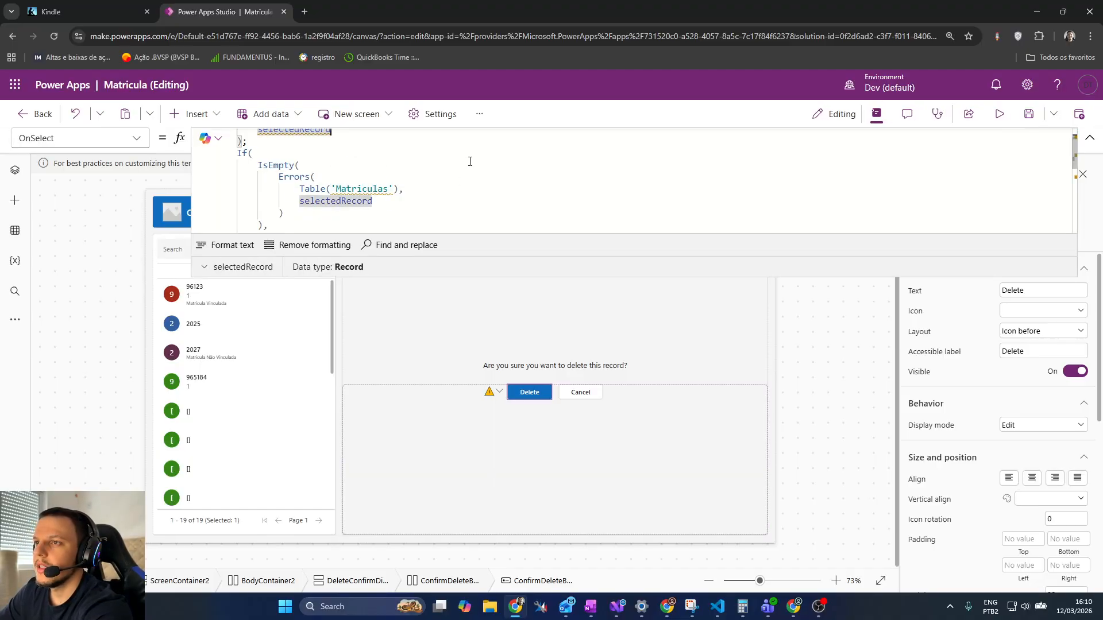
drag(394, 188, 330, 189)
key(BackSpace)
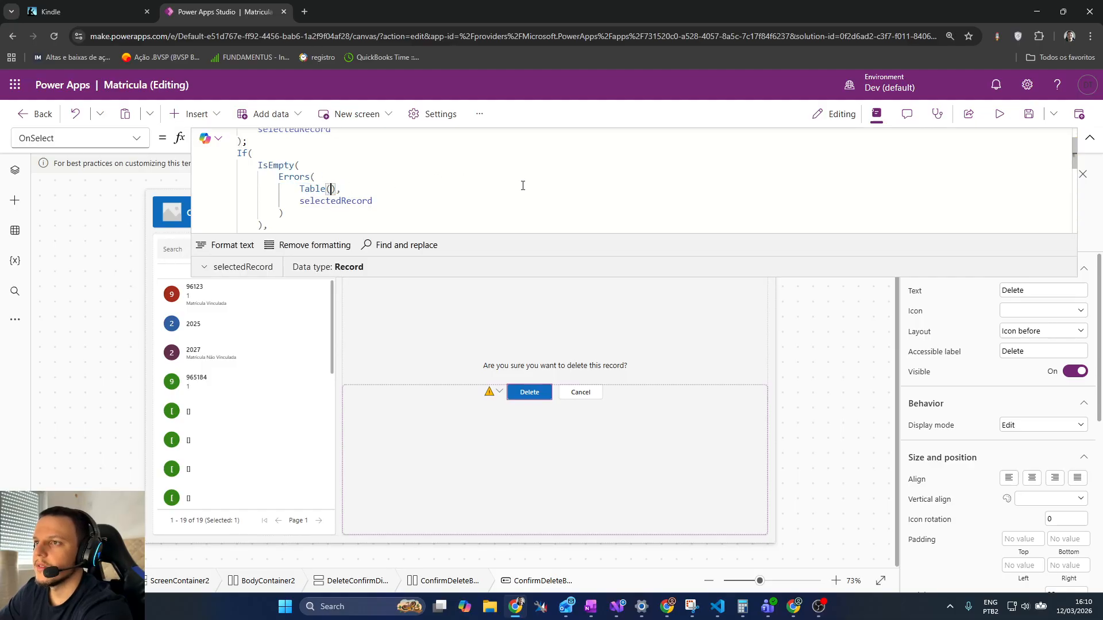
scroll(543, 190, down, 5)
scroll(545, 190, up, 3)
click(422, 178)
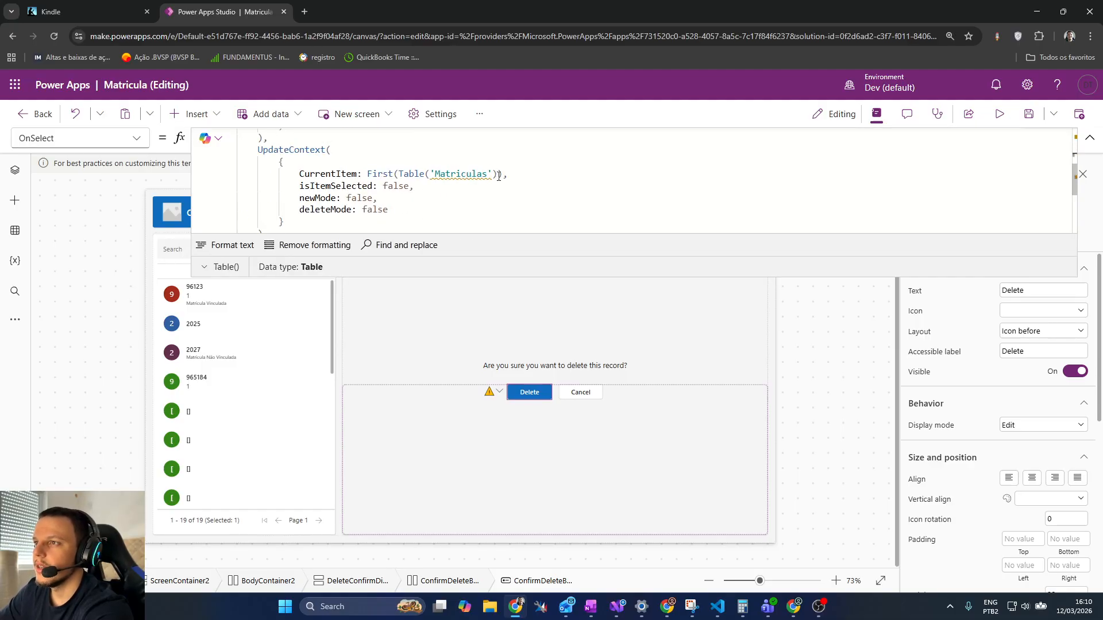
drag(499, 175, 429, 174)
key(BackSpace)
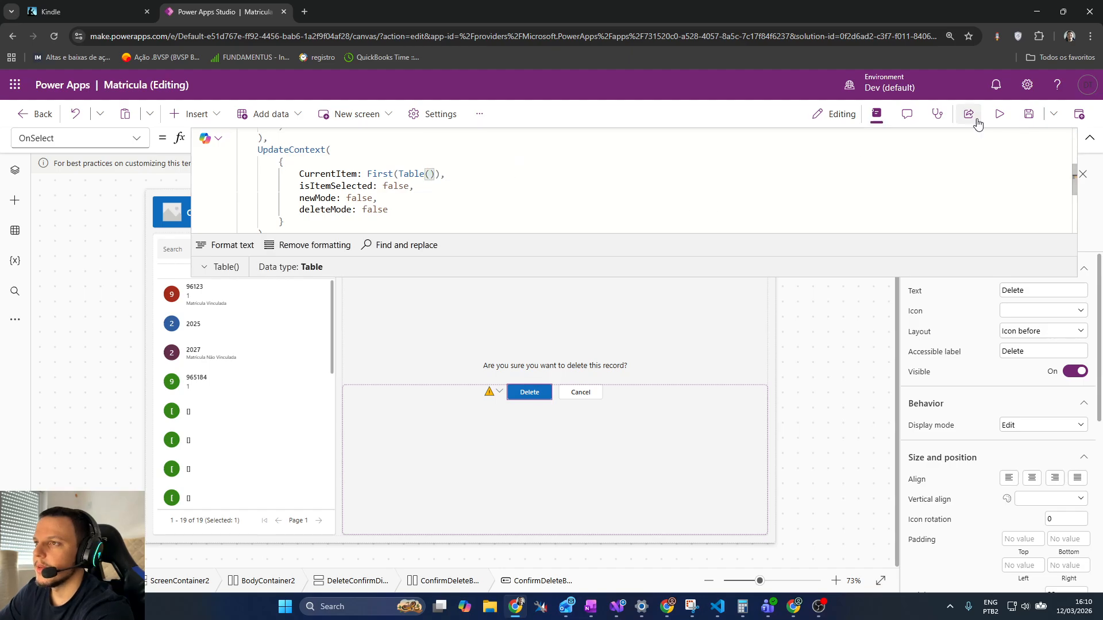
click(1090, 138)
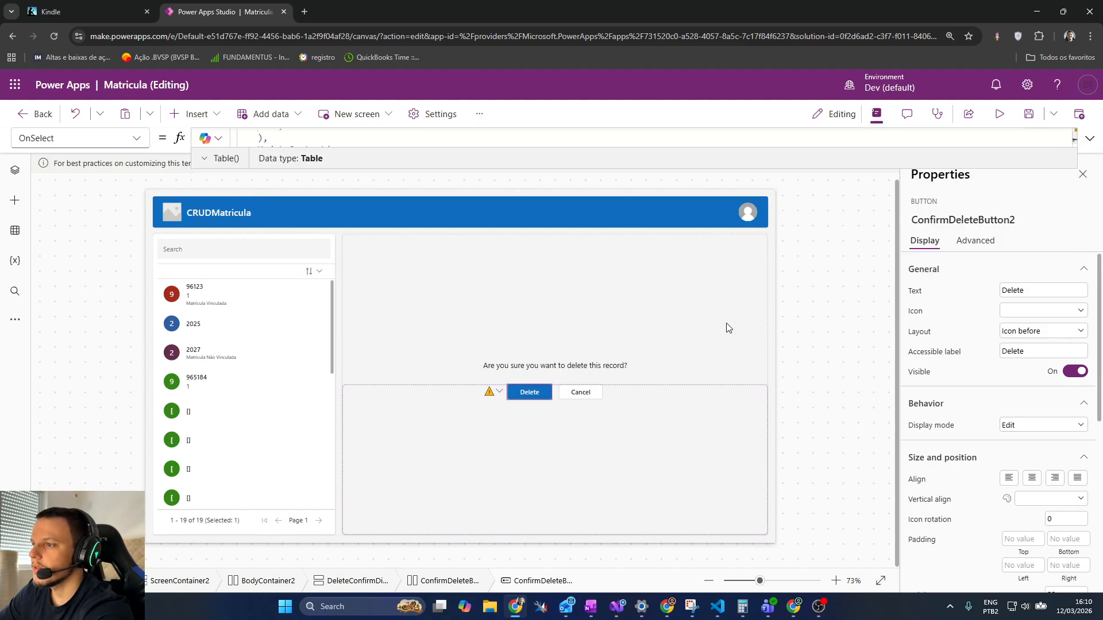
Step: Test the confirmation Delete button and remove 'Matriculas' from First(Table()) for CurrentItem in its OnSelect formula
alt+click(540, 394)
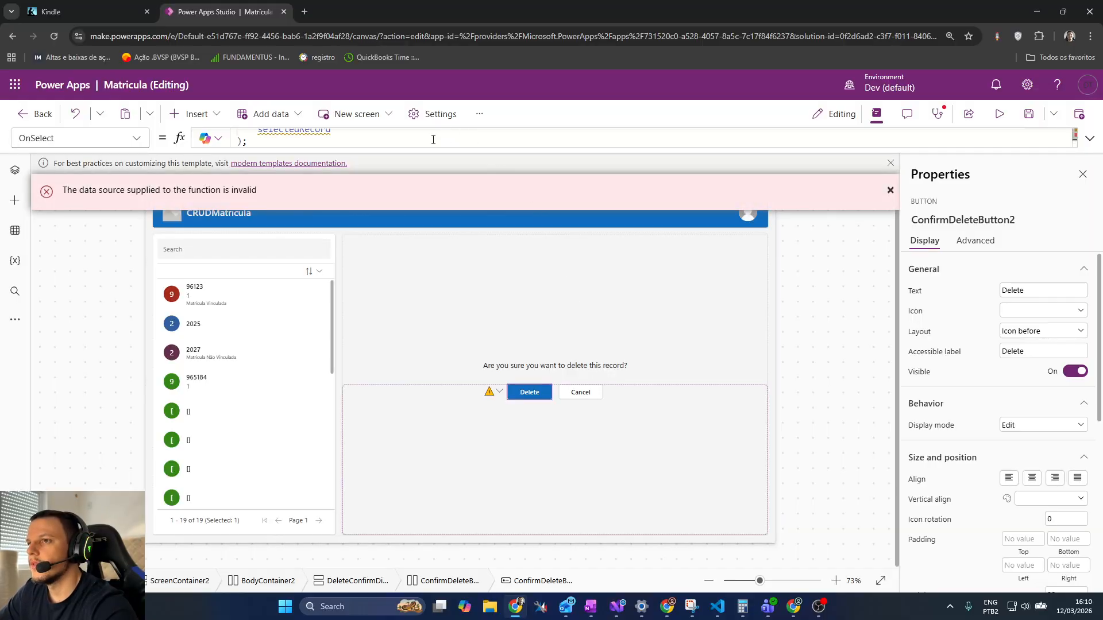
click(401, 145)
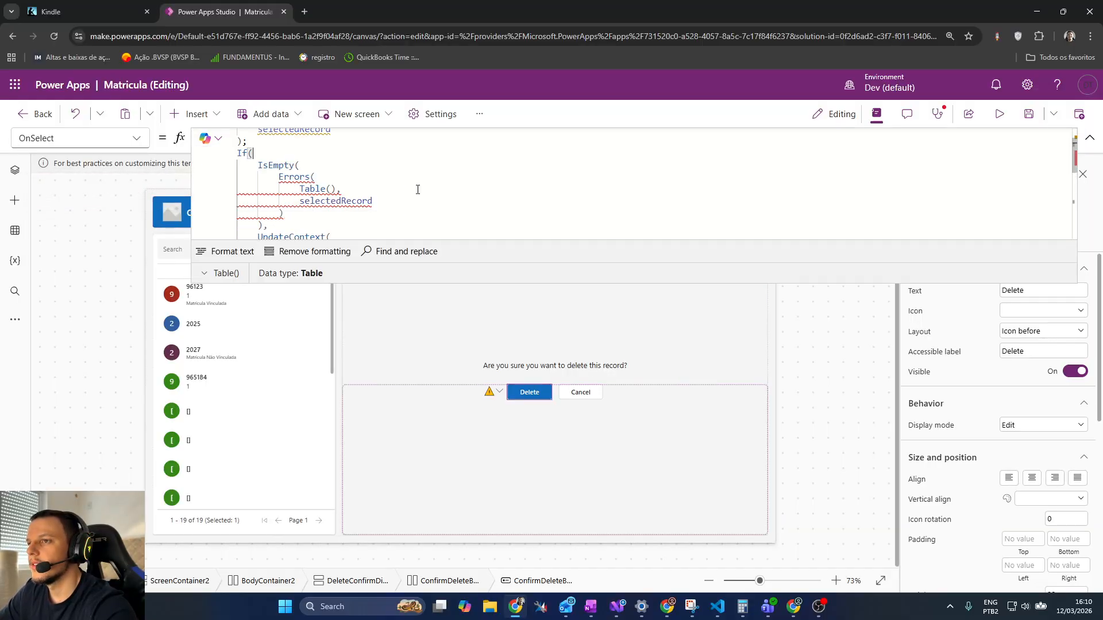
scroll(421, 188, down, 1)
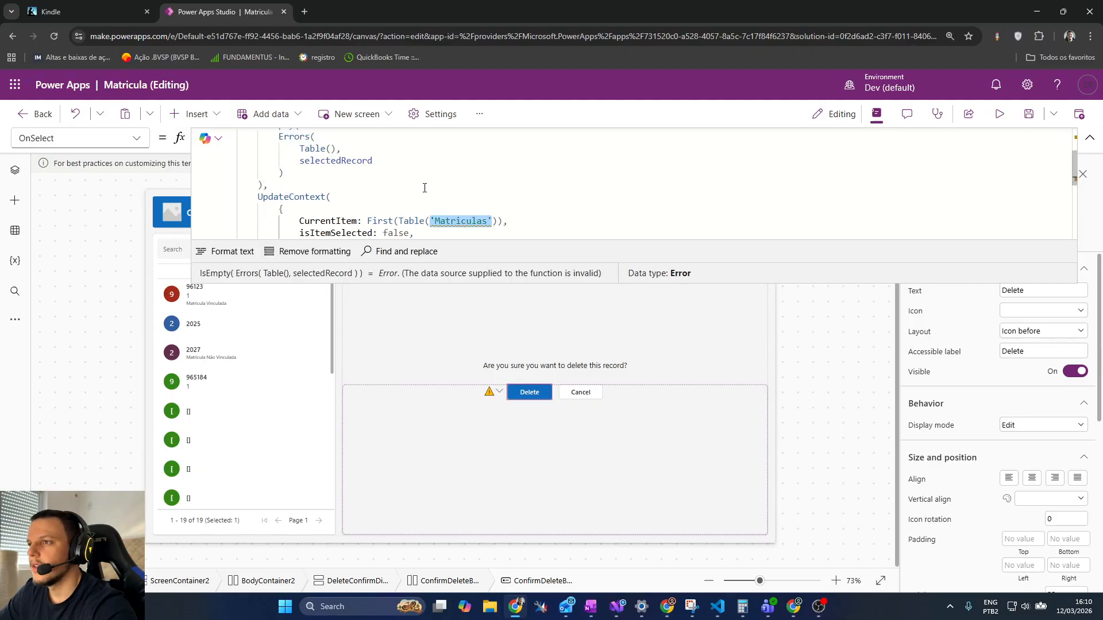
scroll(425, 188, up, 1)
scroll(425, 187, down, 2)
key(Delete)
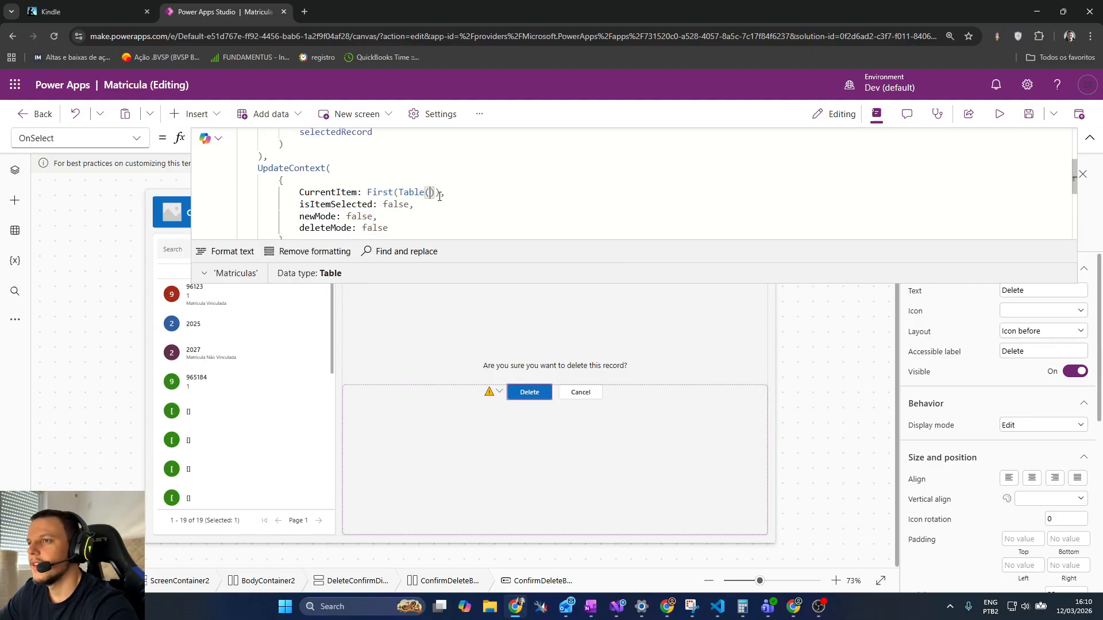
Step: Inspect the fields of selectedRecord in the formula's Remove call, and cancel the pending record deletion
scroll(439, 196, down, 3)
scroll(387, 204, up, 5)
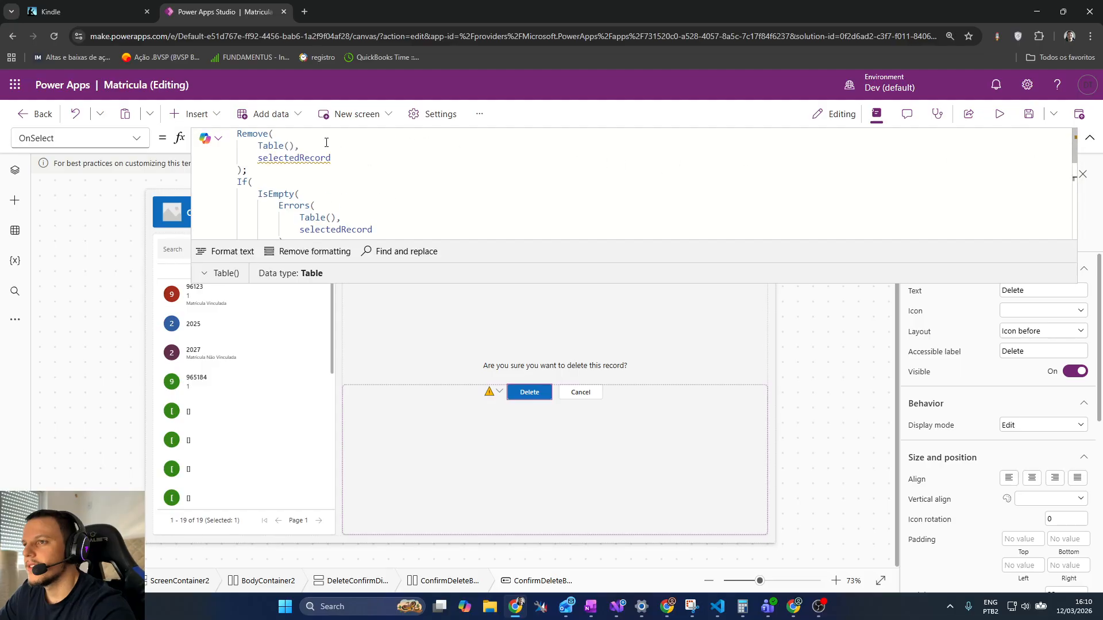
click(304, 158)
mouse_move(304, 159)
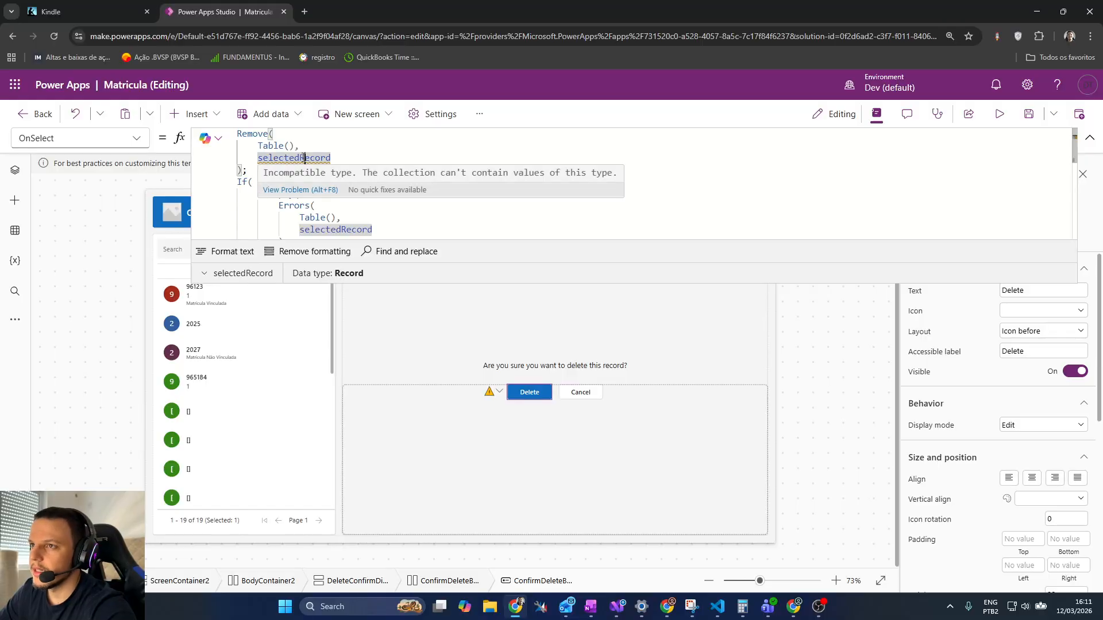
click(205, 273)
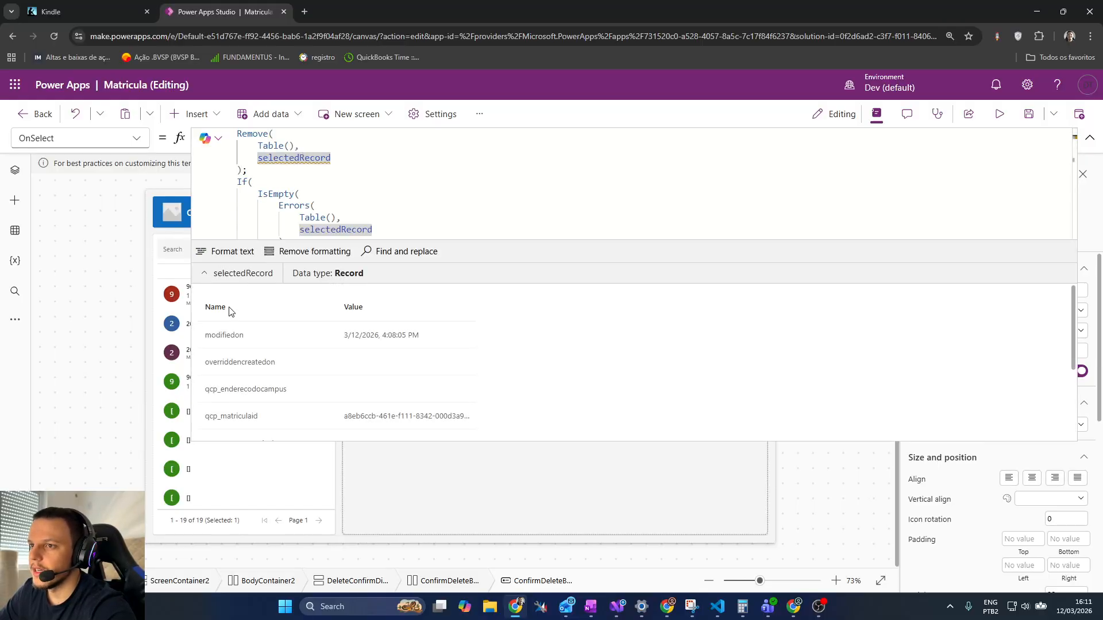
scroll(258, 356, down, 5)
scroll(276, 362, down, 1)
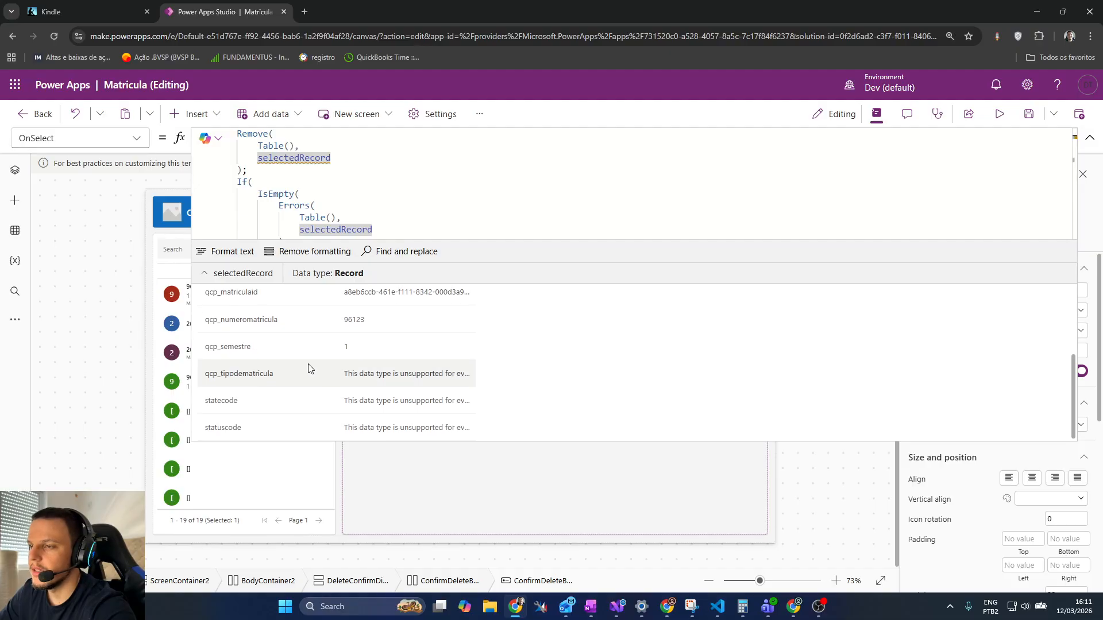
scroll(313, 364, up, 5)
click(1089, 138)
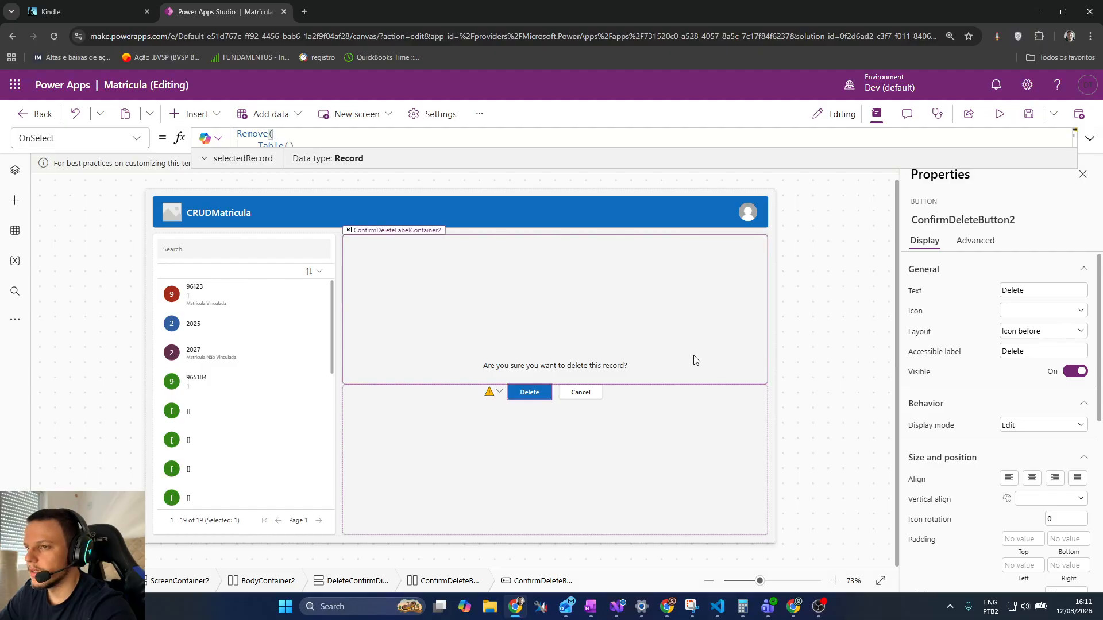
alt+click(564, 391)
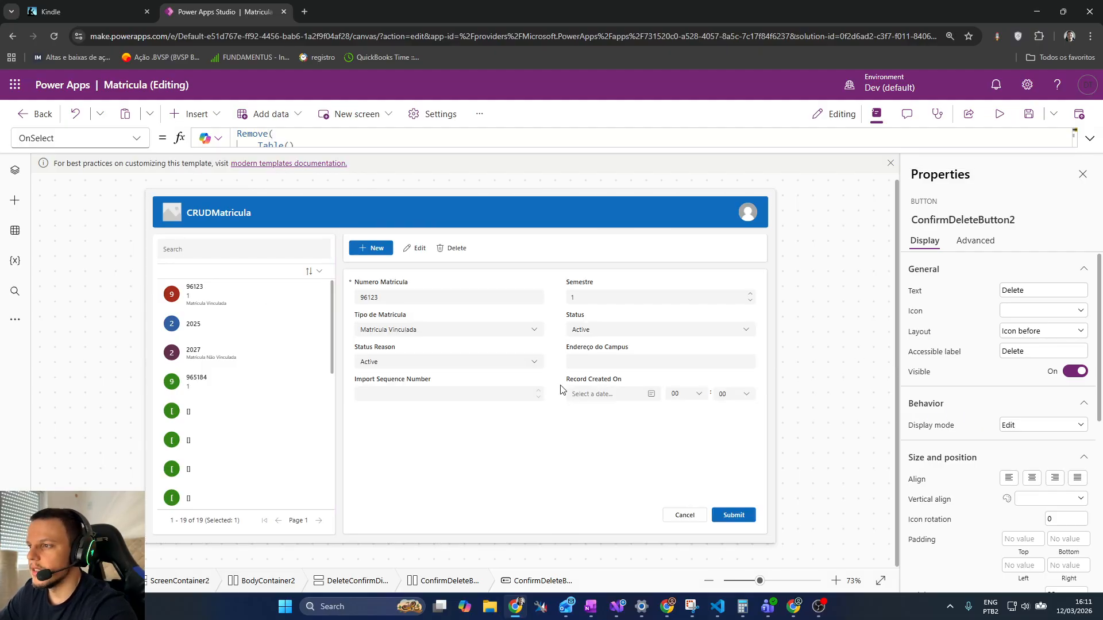
Step: Try a Back arrow shape in the container with New, Edit and Delete above the form, and delete it
mouse_move(752, 224)
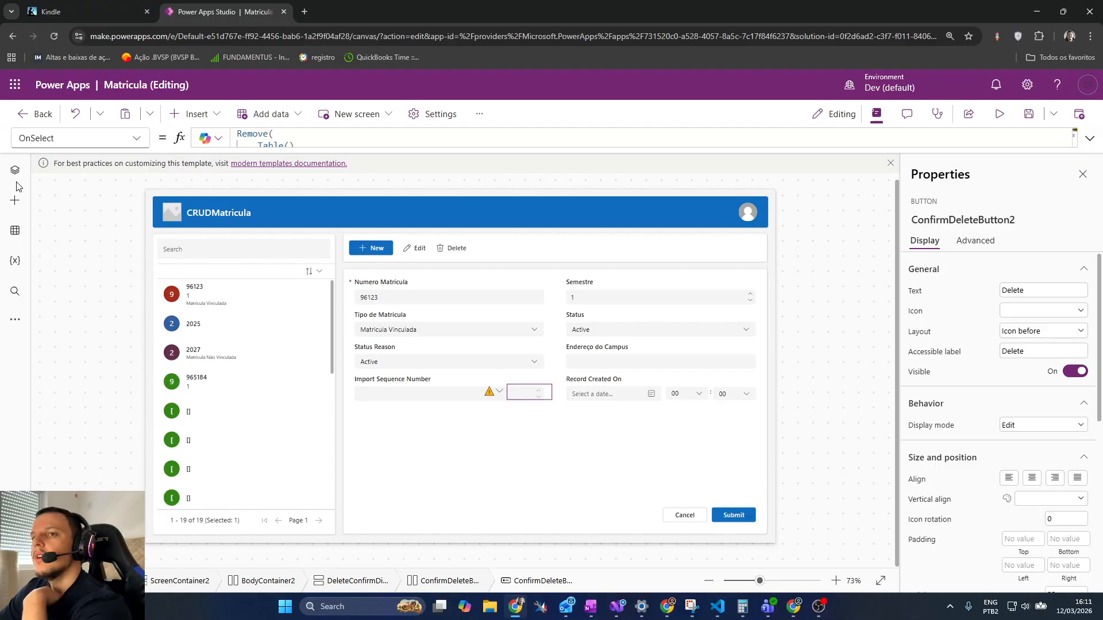
click(193, 115)
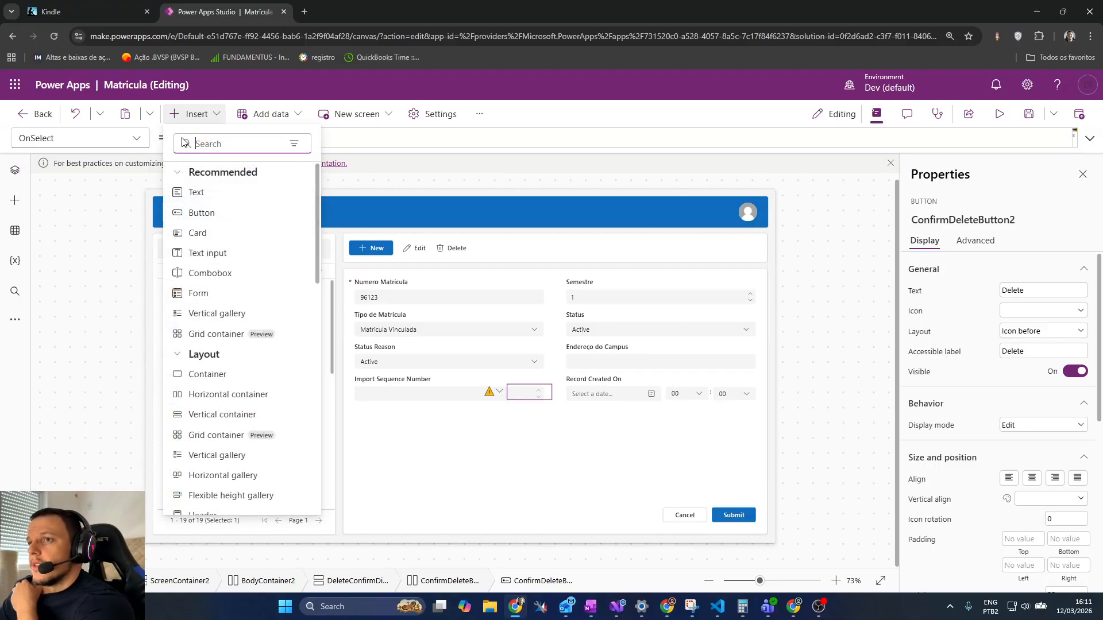
click(209, 142)
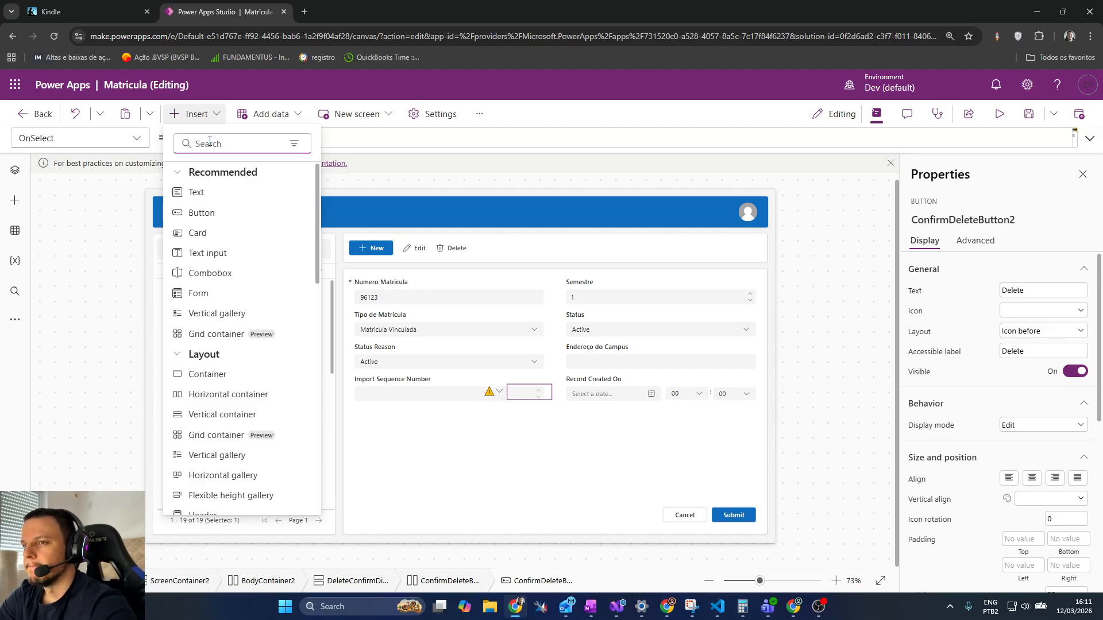
text(arrow)
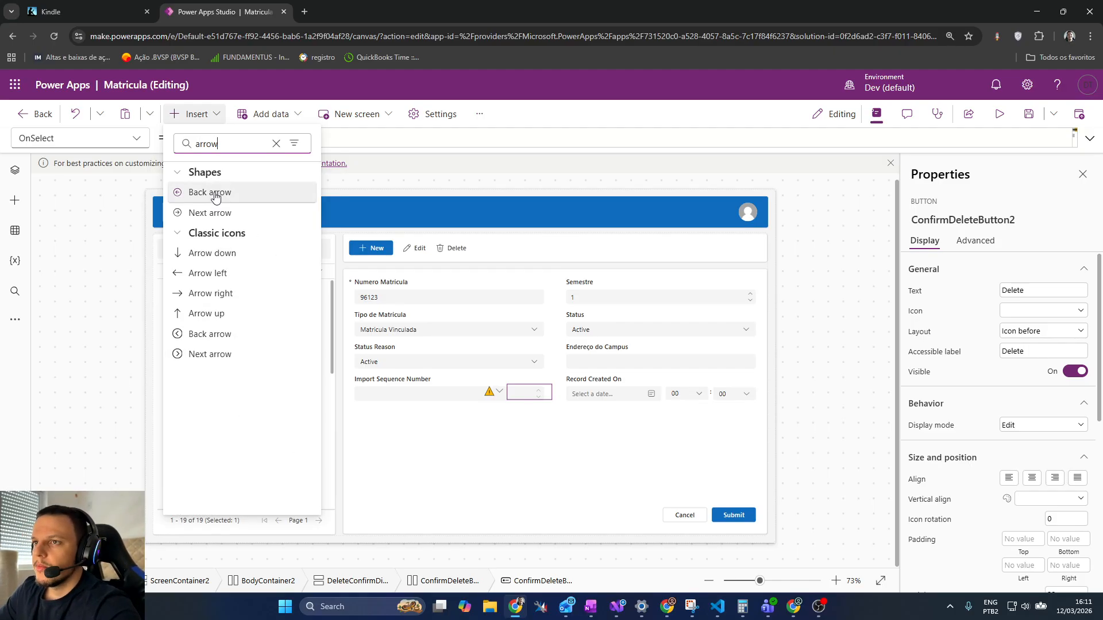
drag(217, 192, 522, 236)
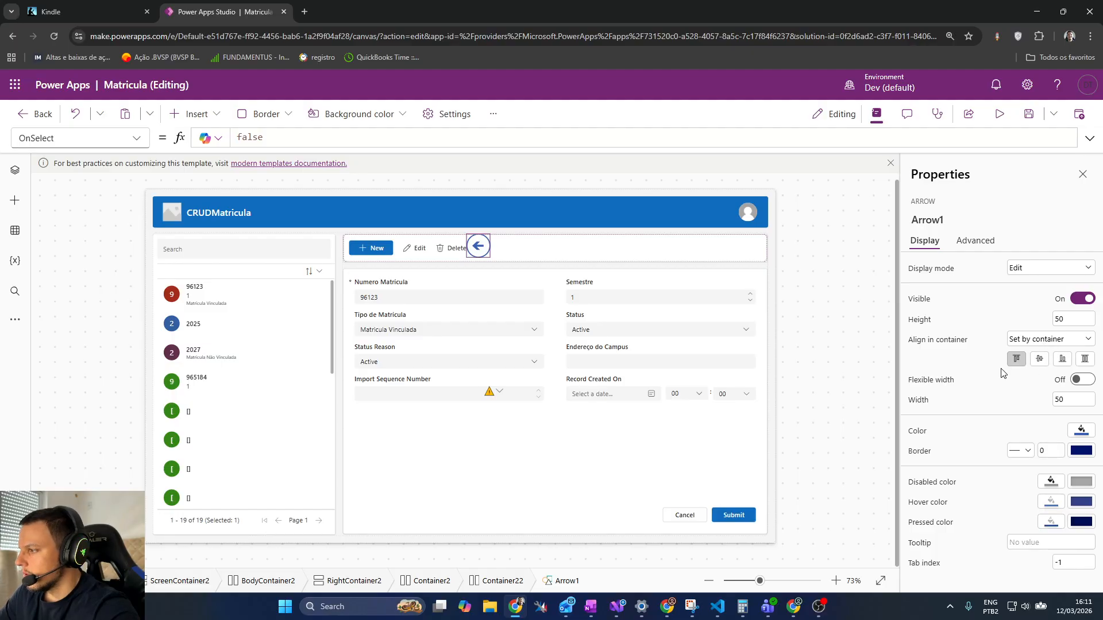
click(975, 240)
click(926, 240)
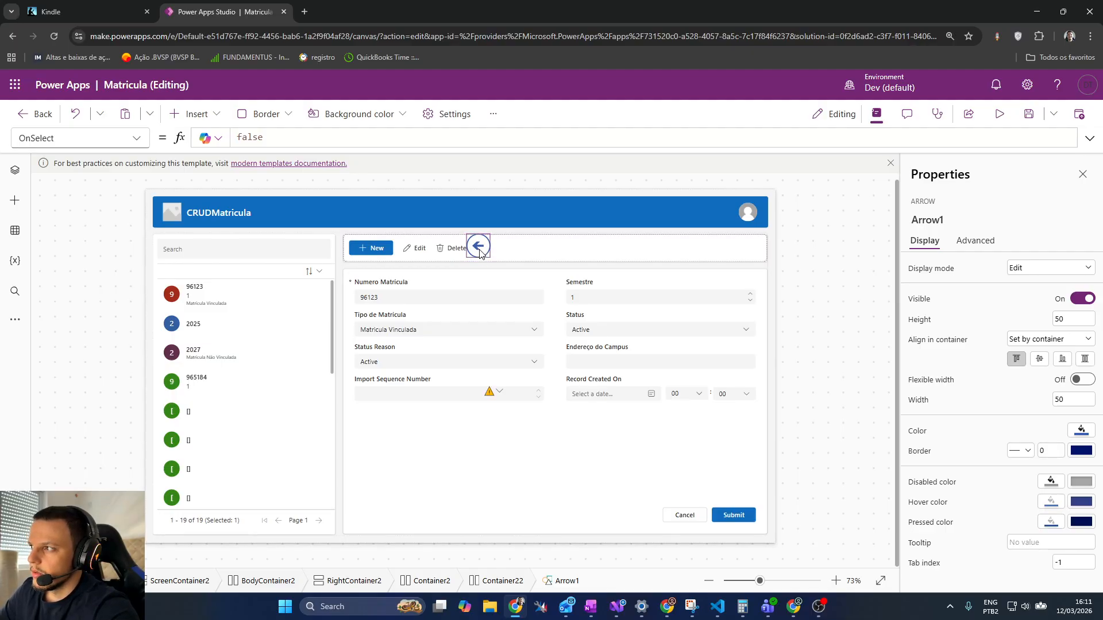
key(Delete)
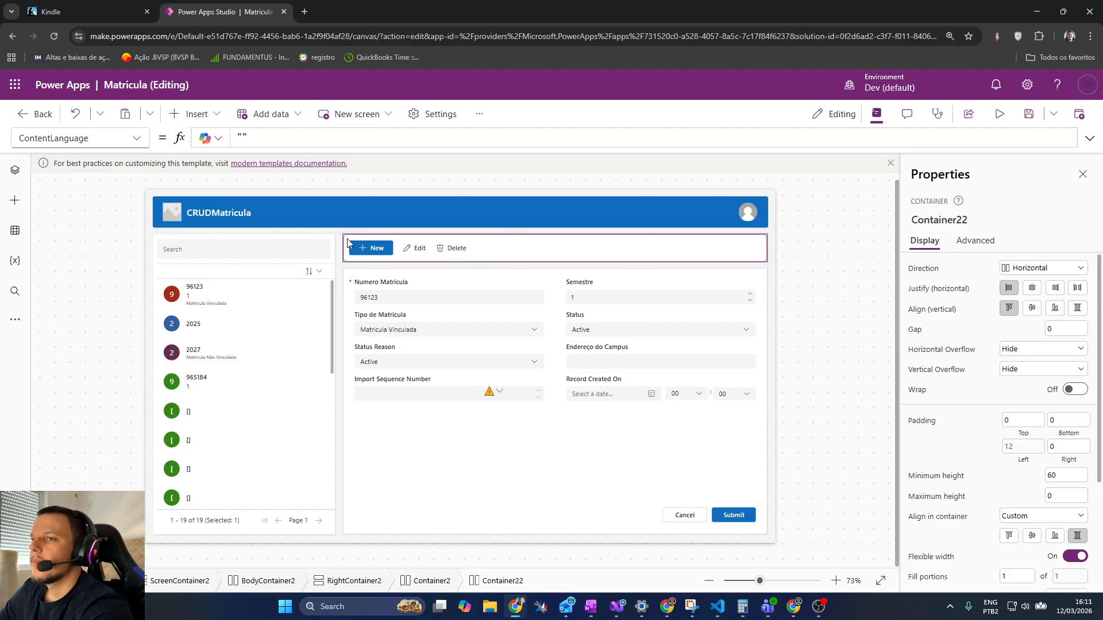
Step: Try the classic Back arrow icon in the container with New, Edit and Delete, and delete it
click(193, 114)
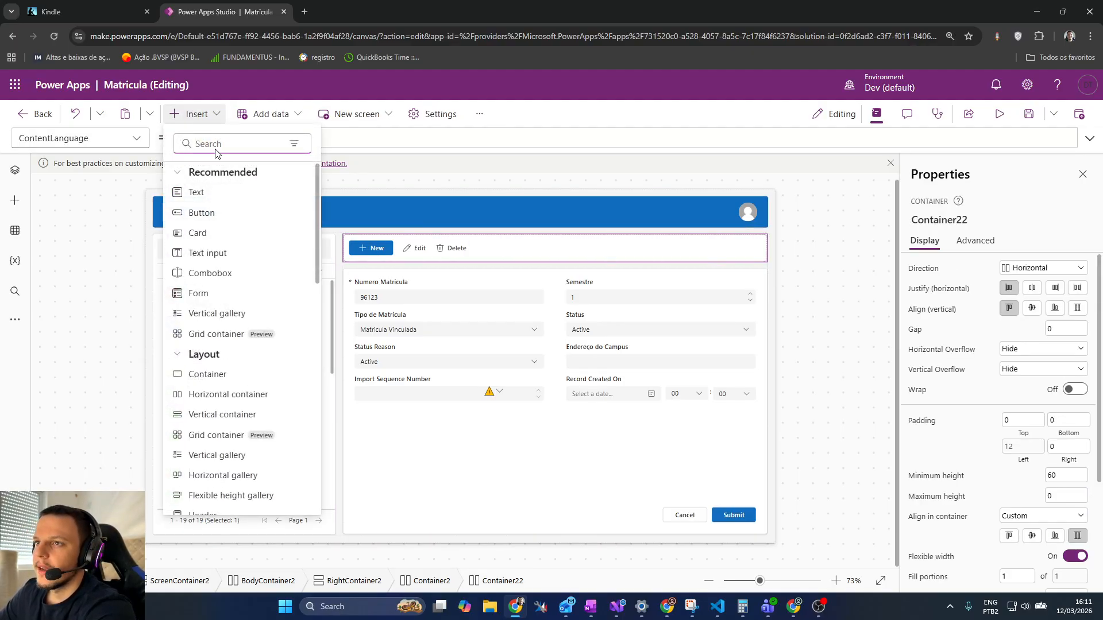
text(back)
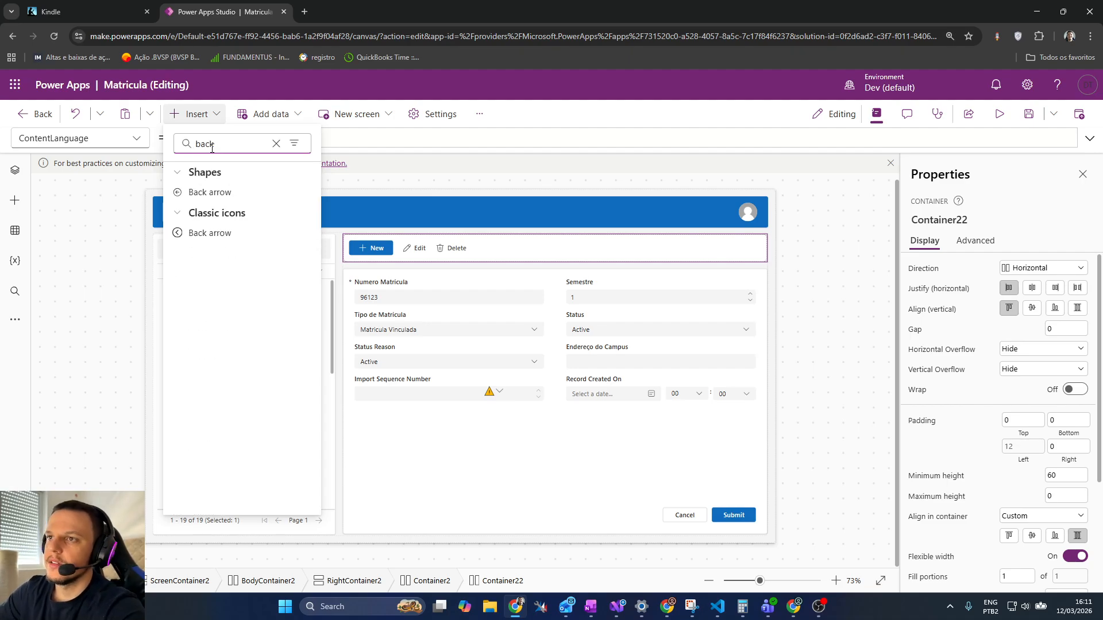
click(221, 233)
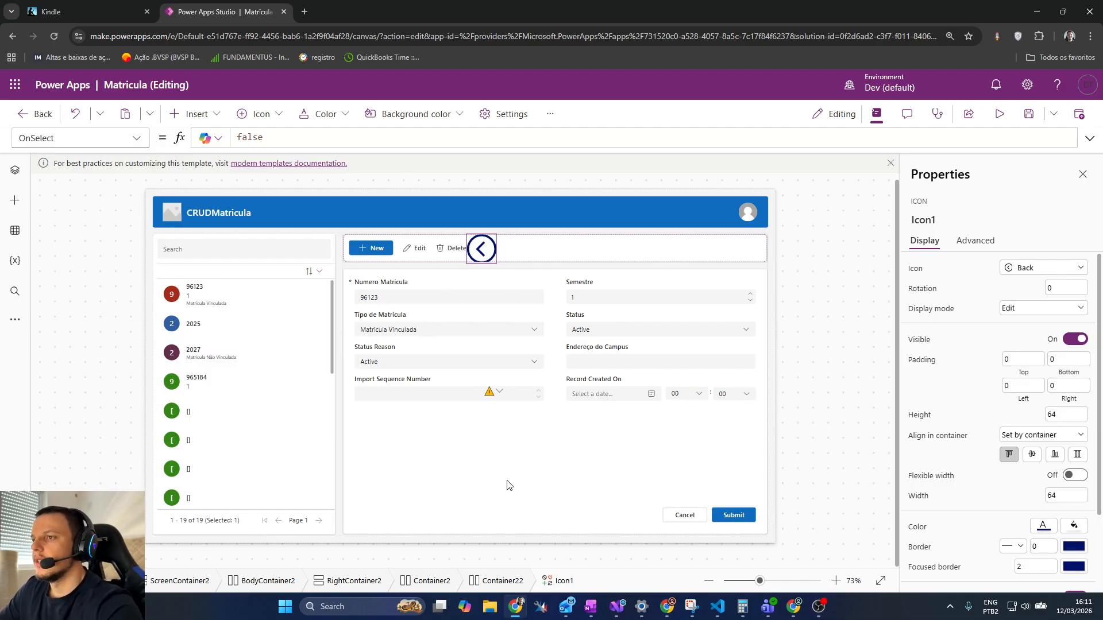
click(499, 437)
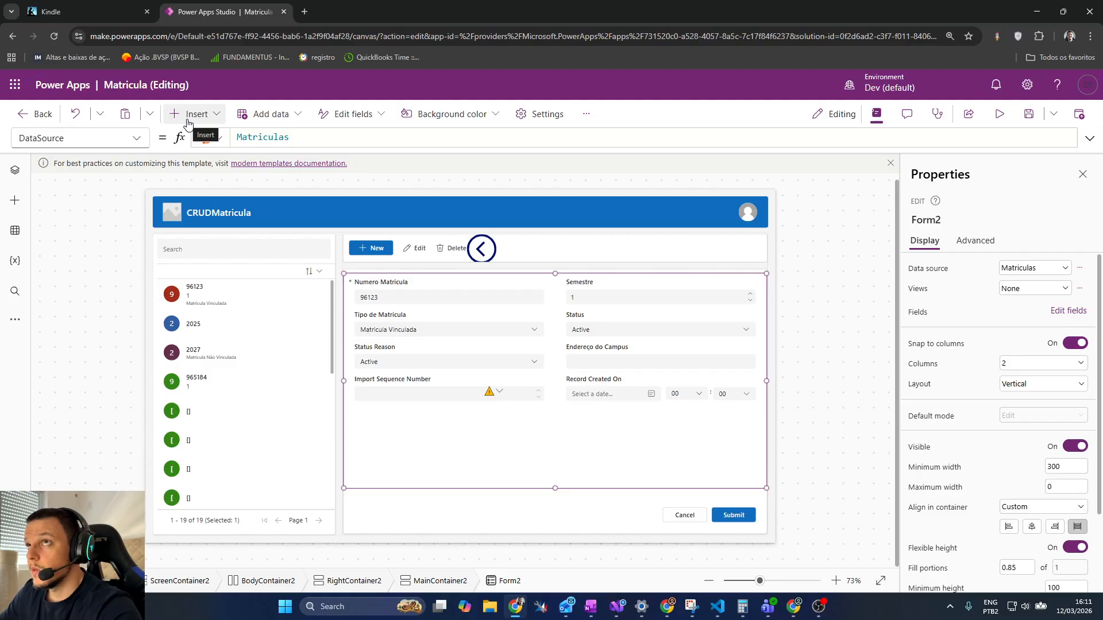
click(156, 197)
scroll(960, 347, down, 2)
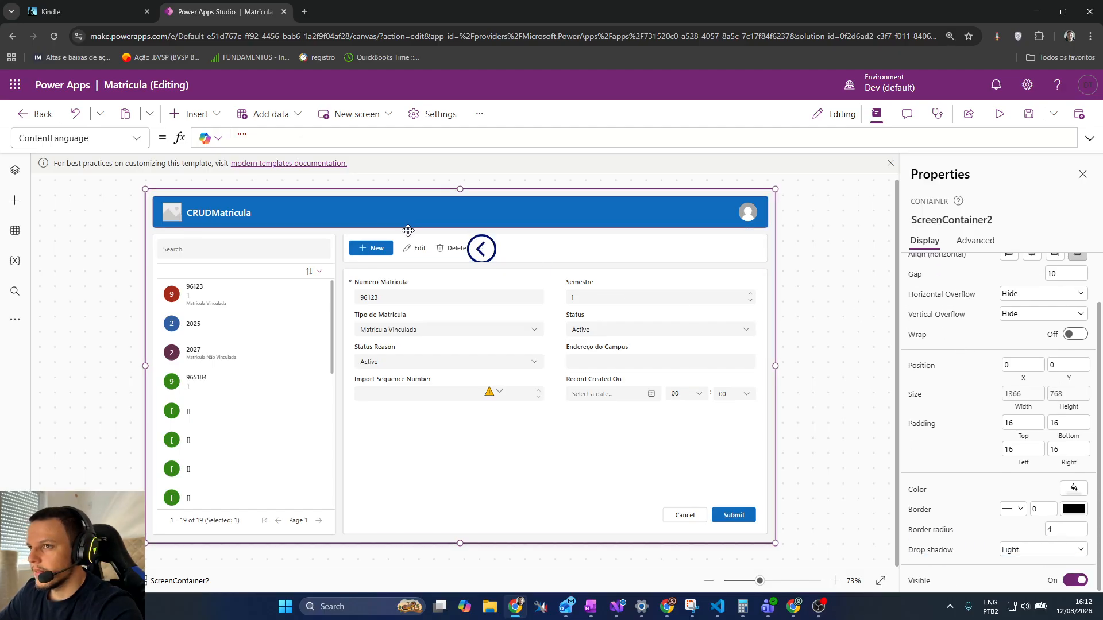
click(481, 252)
key(Delete)
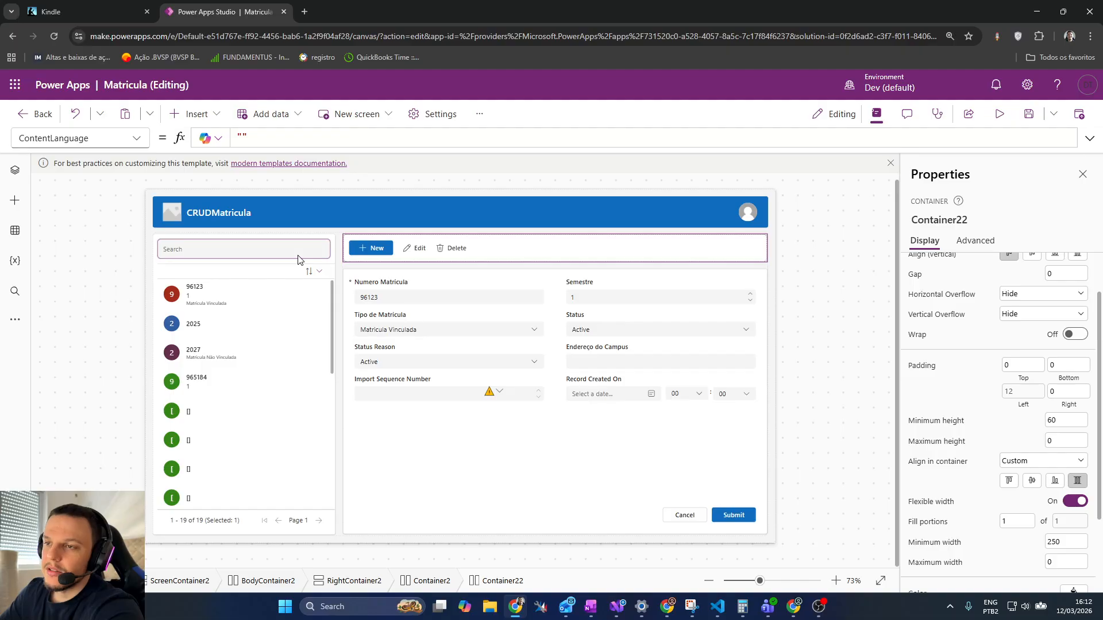
click(197, 114)
scroll(244, 428, down, 10)
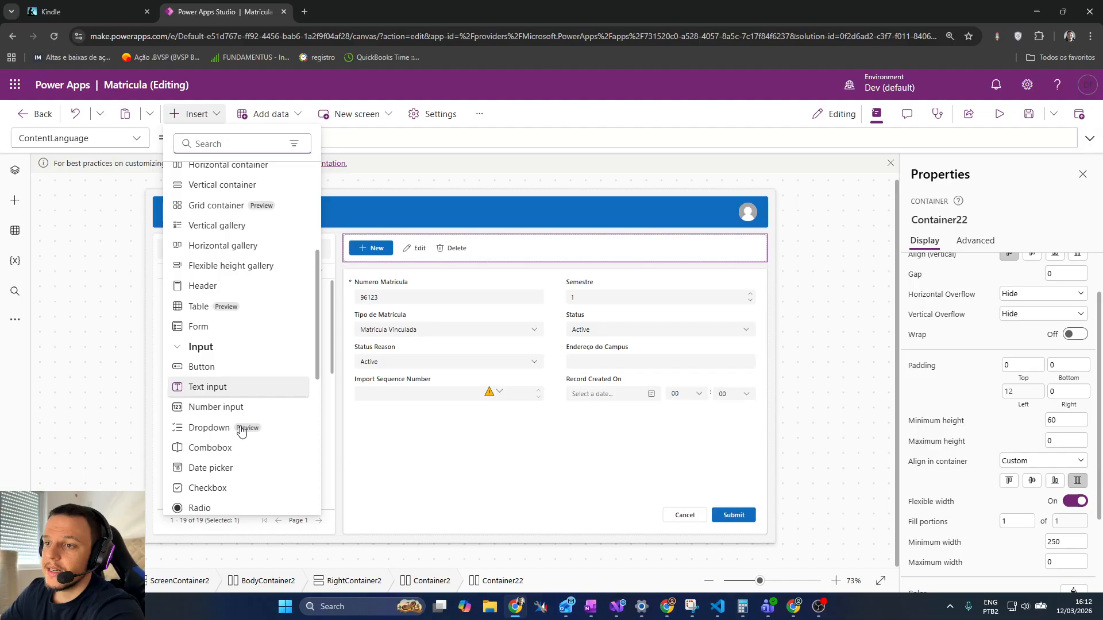
scroll(248, 385, down, 3)
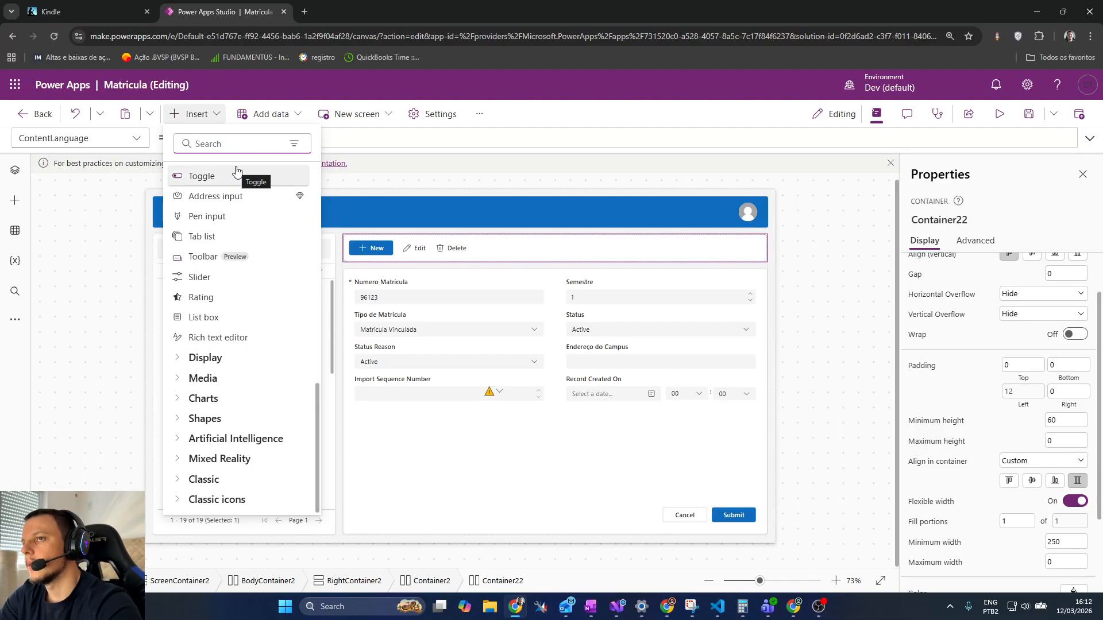
text(back)
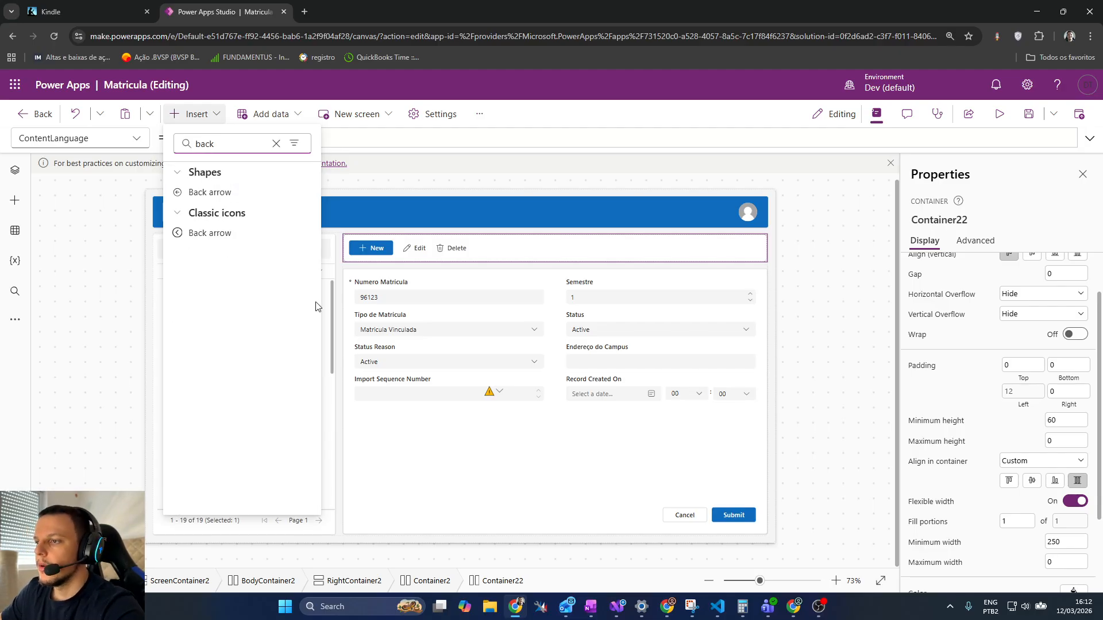
click(445, 462)
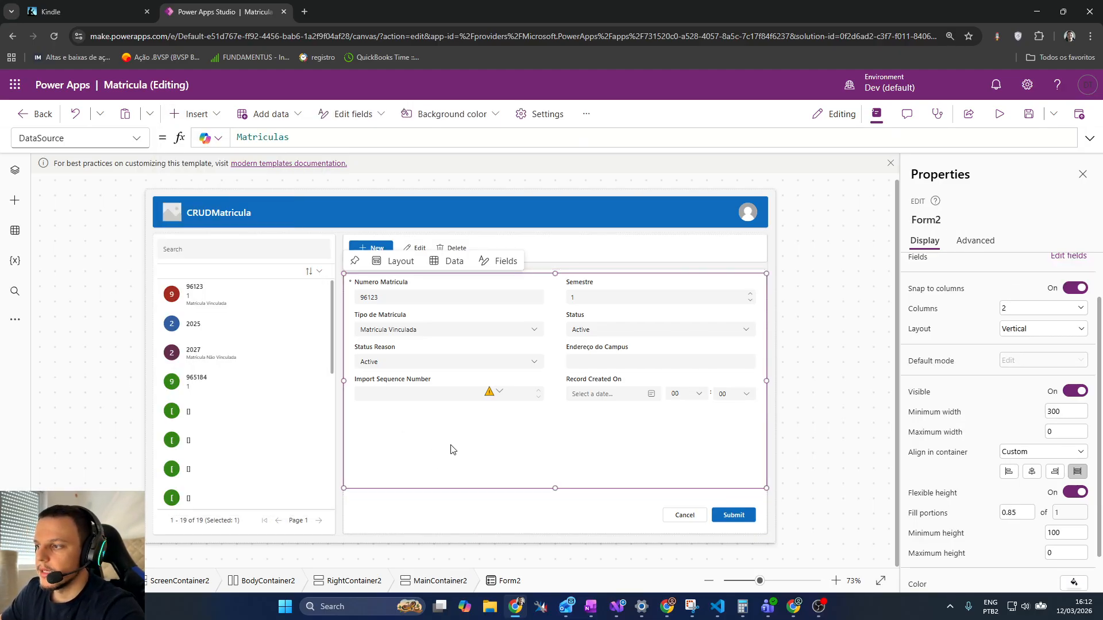
Step: Insert the classic Back arrow icon in ButtonContainer2 below the form and place it before the Cancel button
click(453, 500)
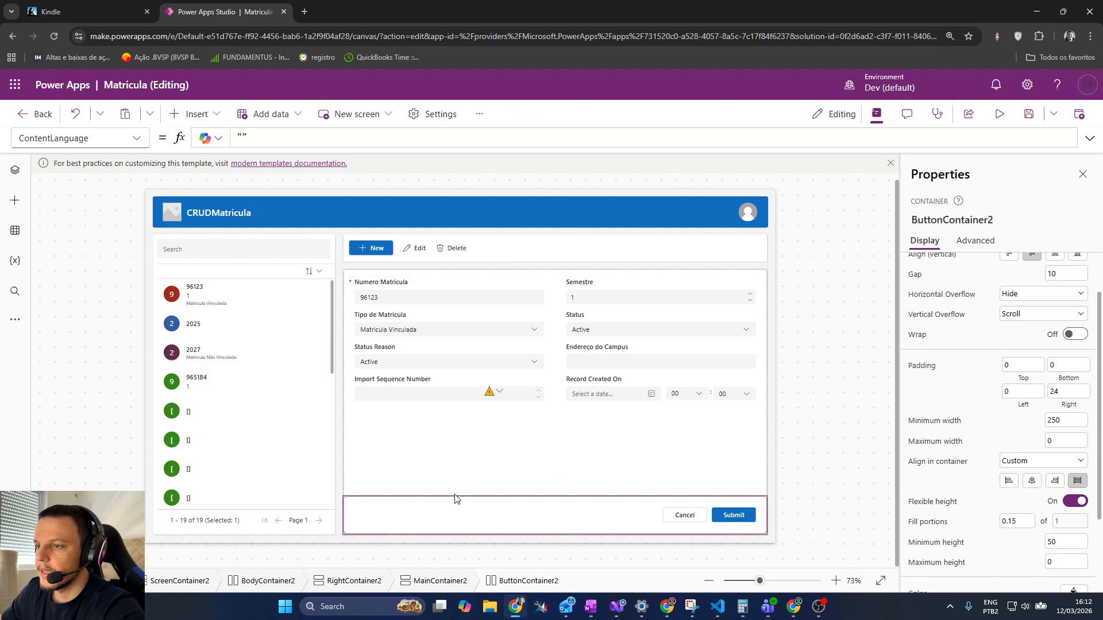
click(191, 114)
text(bac)
click(209, 233)
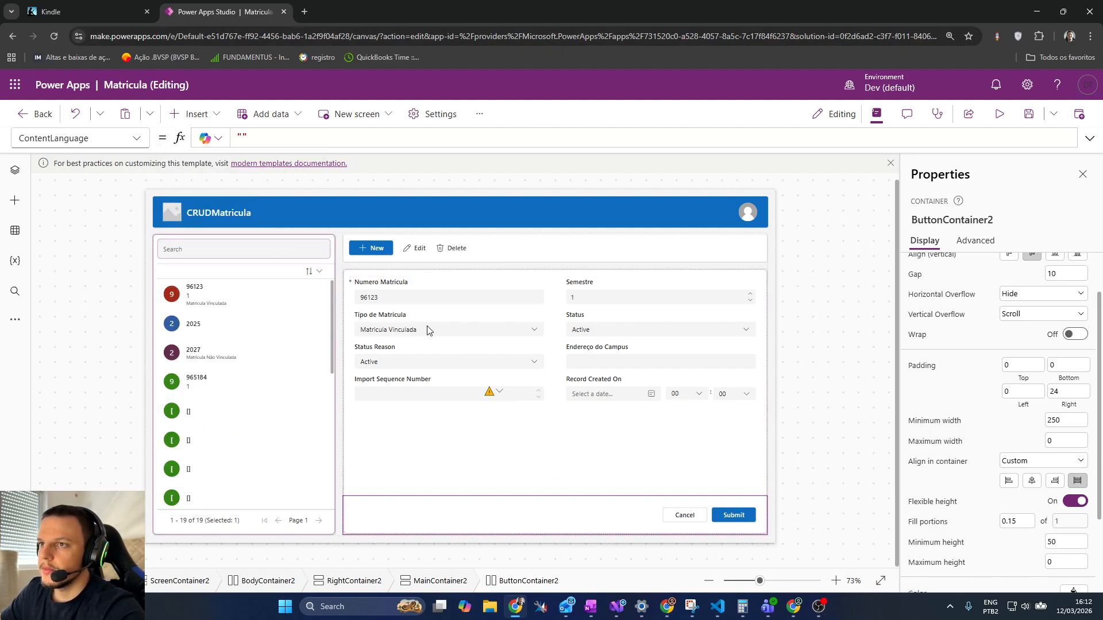
drag(730, 520, 673, 520)
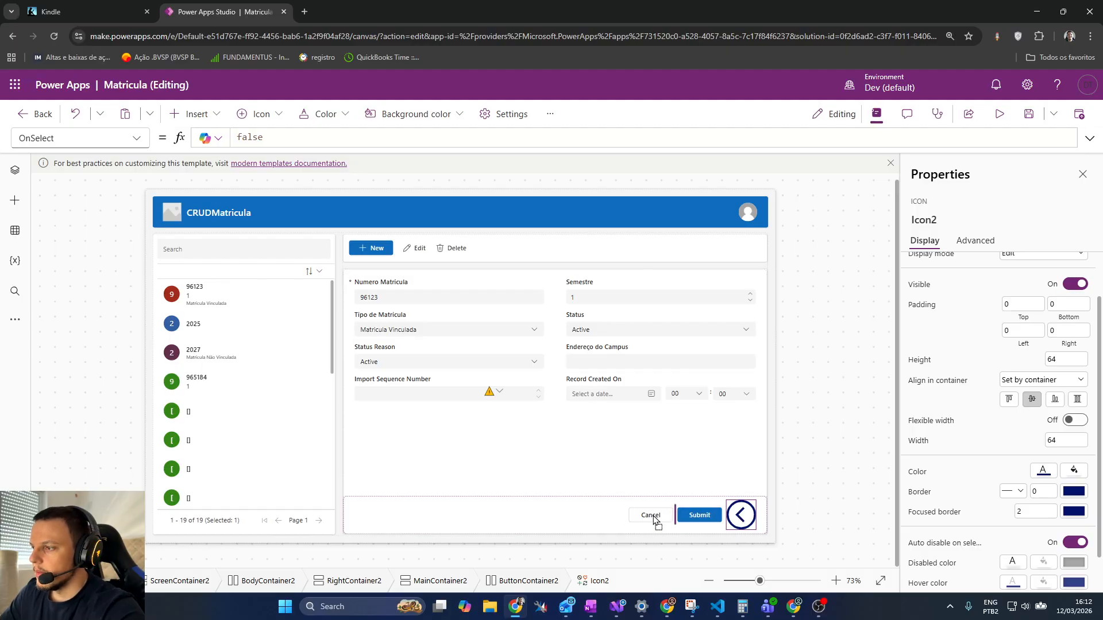
click(631, 518)
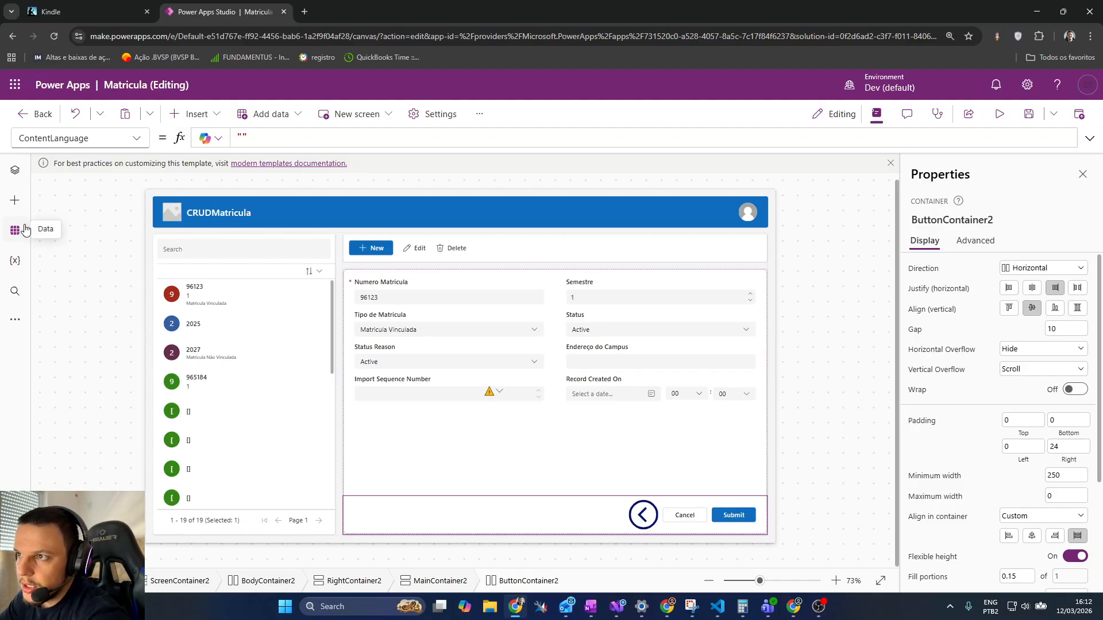
Step: Examine the container hierarchy of the CRUDMatricula screen and the reorder options of ButtonContainer2
click(15, 172)
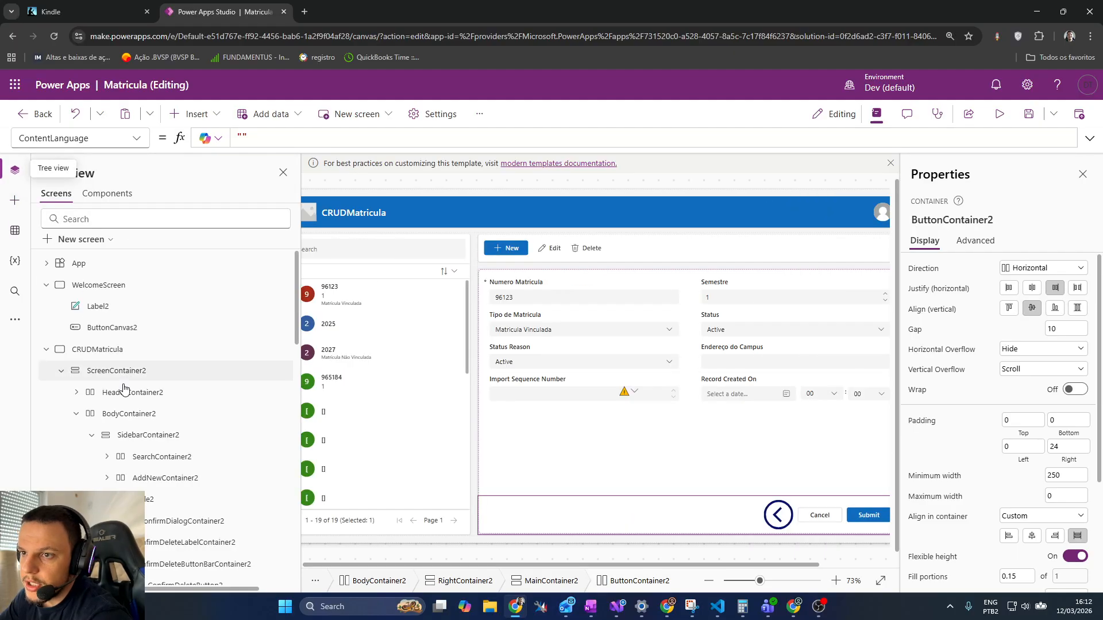
scroll(147, 389, down, 3)
scroll(131, 346, up, 2)
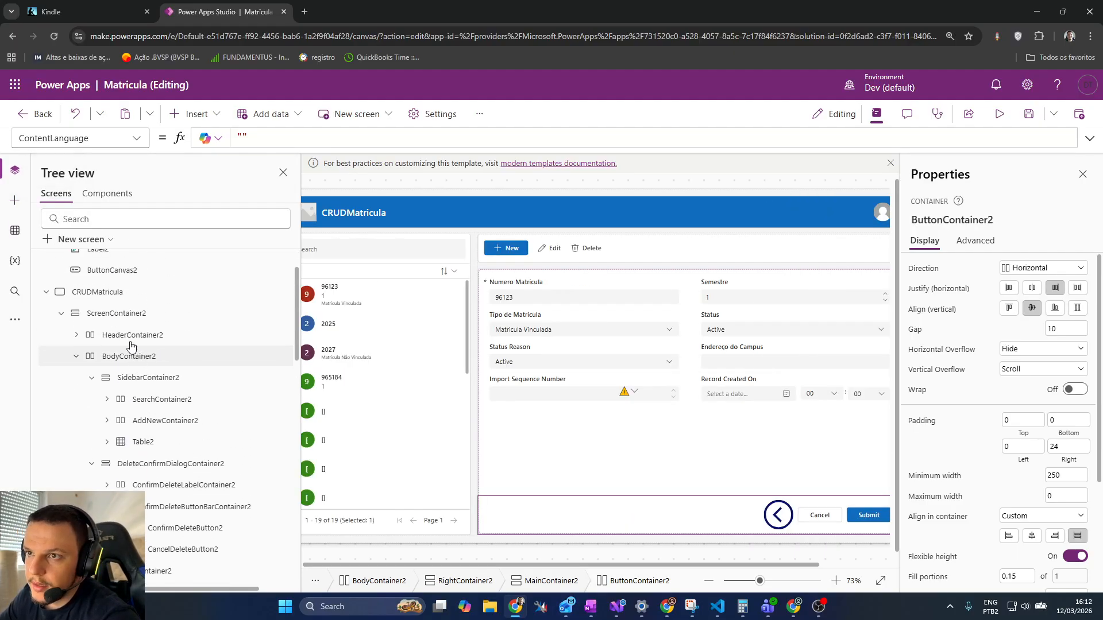
click(148, 292)
right_click(147, 294)
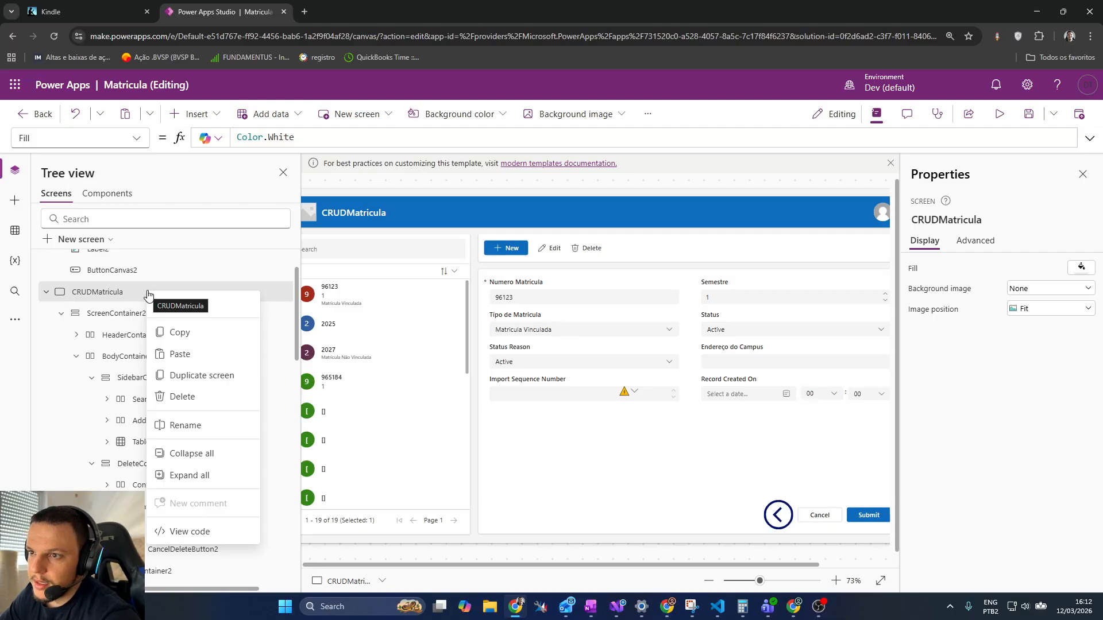
key(Escape)
scroll(202, 430, down, 3)
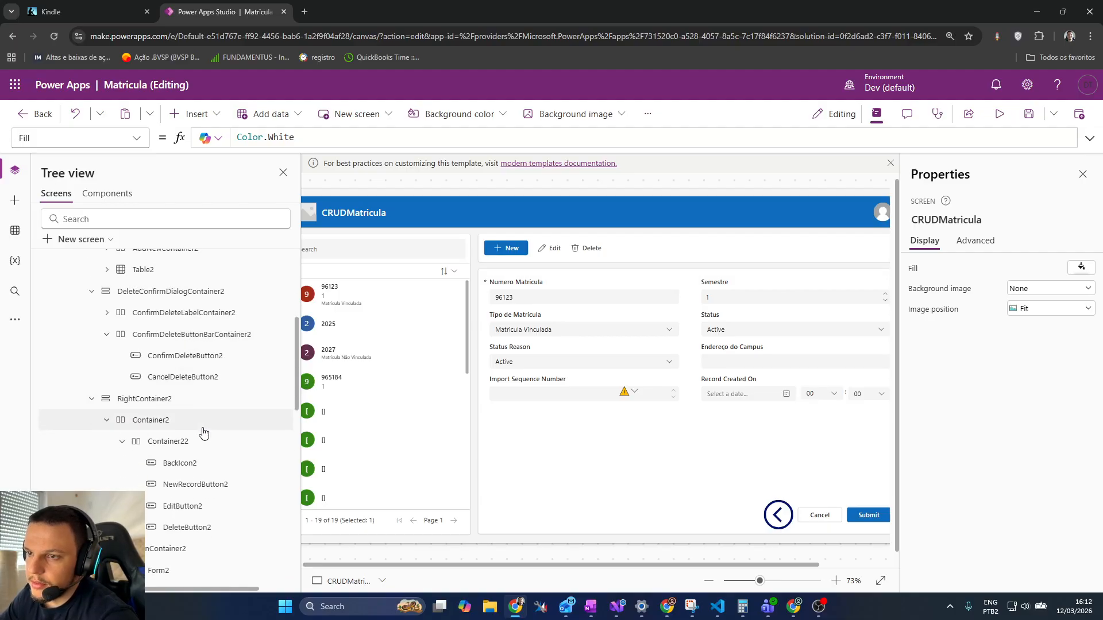
click(219, 405)
click(219, 425)
click(212, 440)
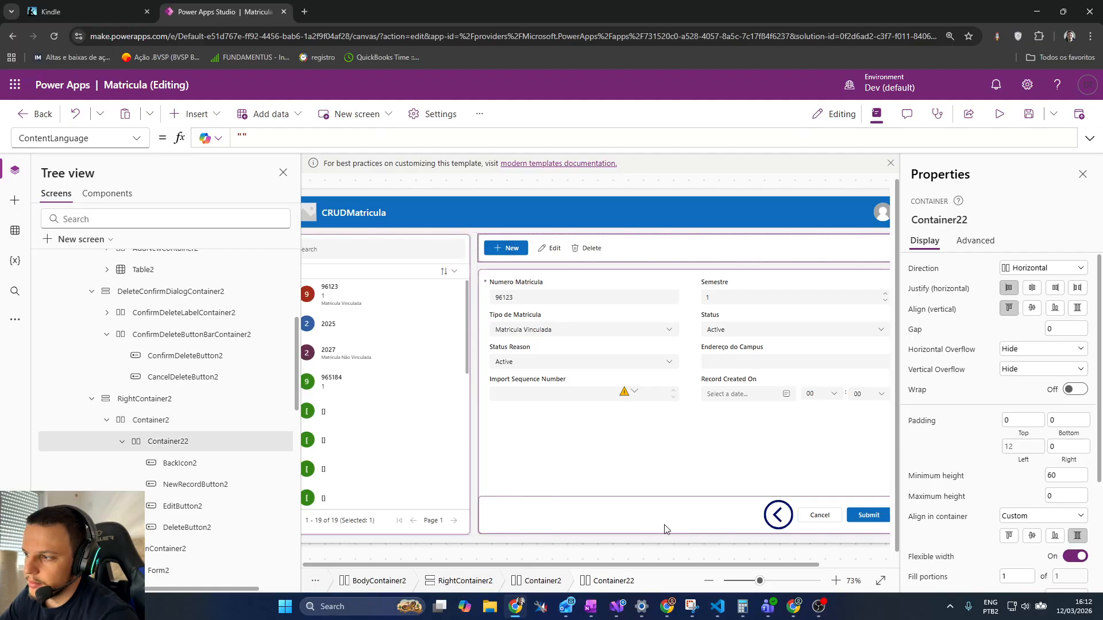
click(658, 528)
right_click(556, 513)
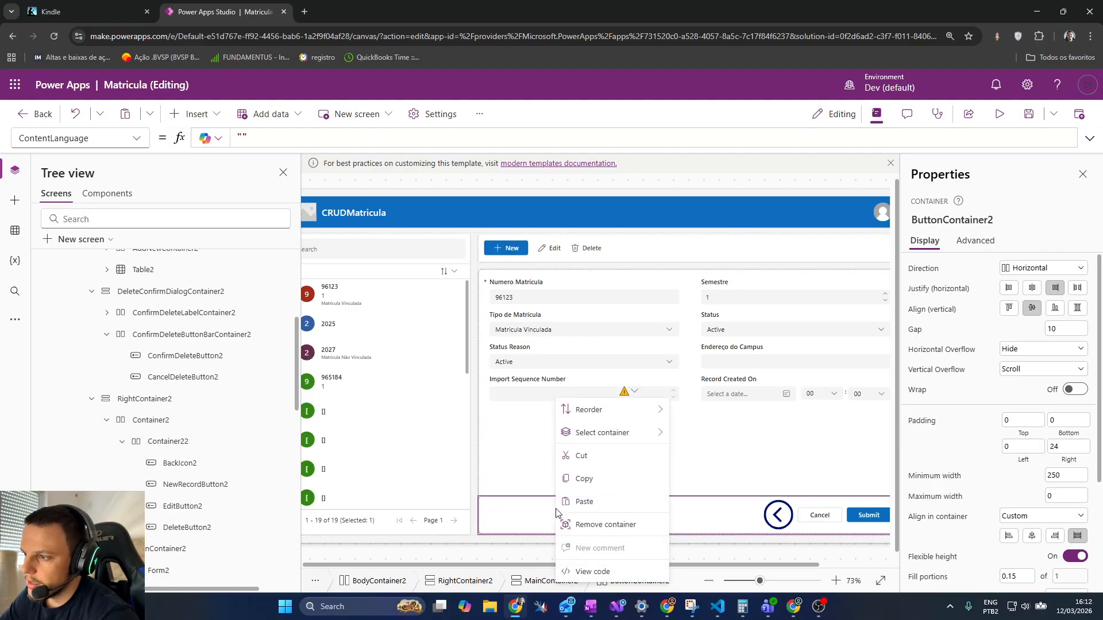
mouse_move(632, 439)
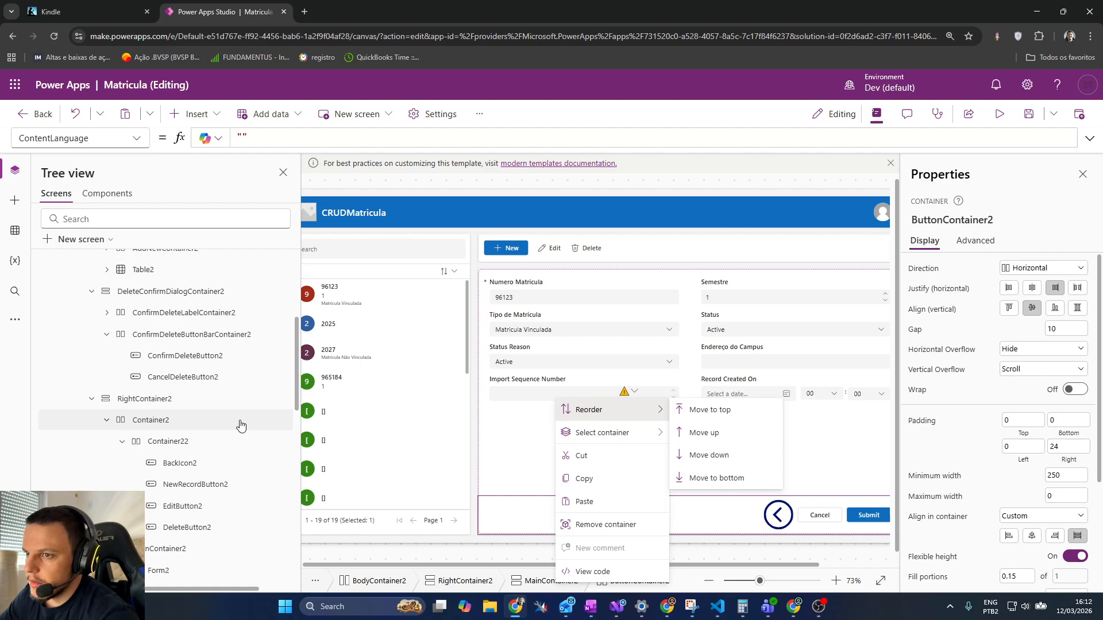
Step: Insert a classic Back arrow icon directly on the CRUDMatricula screen and place it below the form at about X 428, Y 676
scroll(239, 423, up, 5)
click(209, 347)
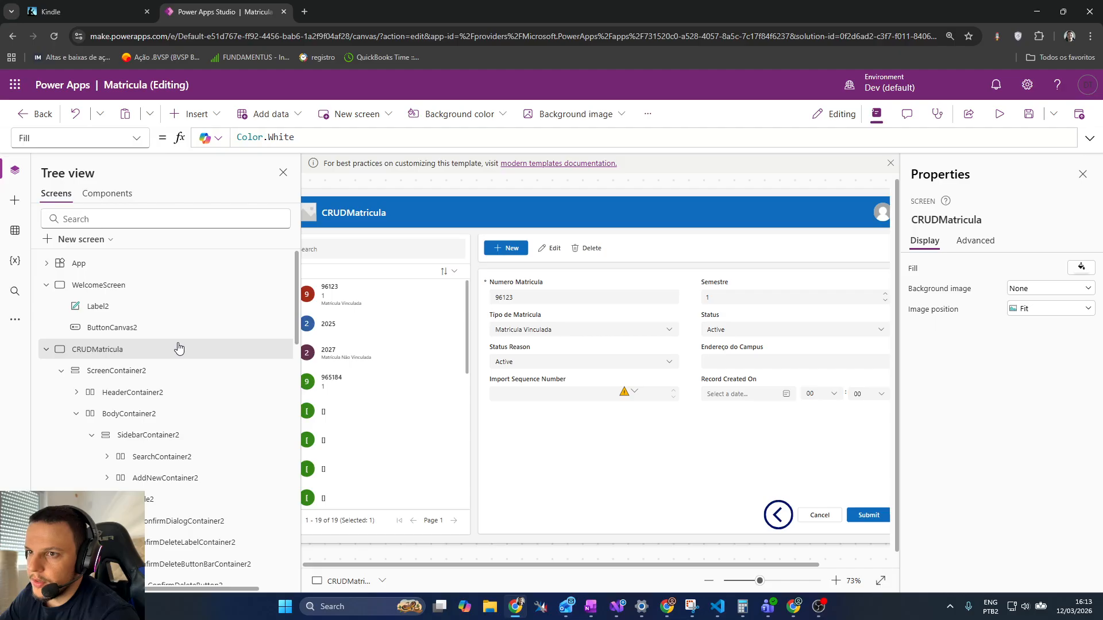
click(209, 112)
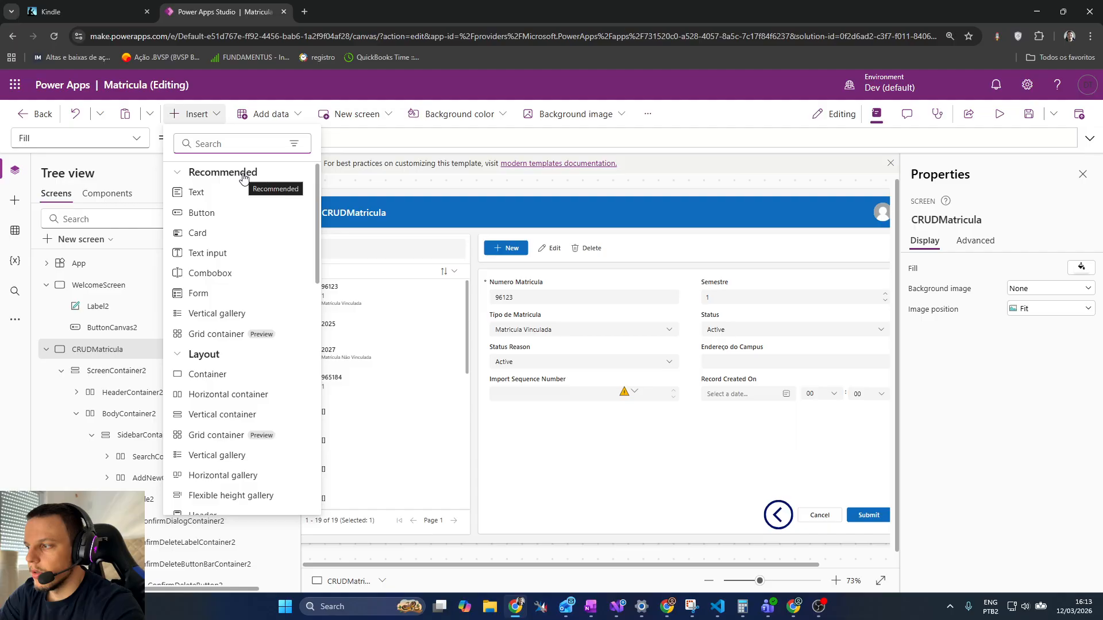
text(back)
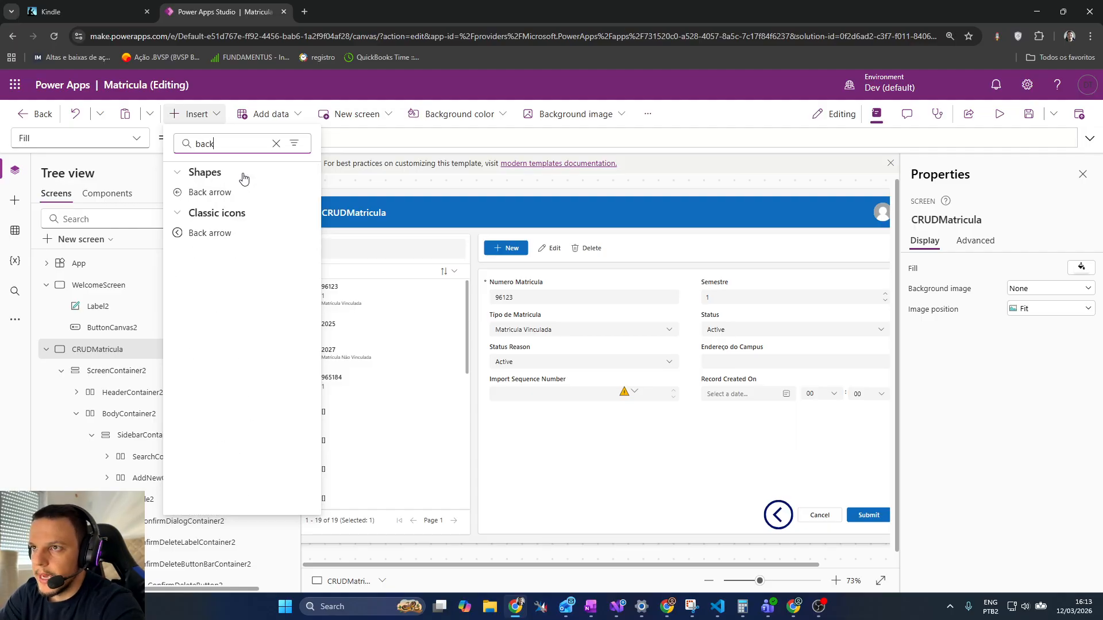
click(207, 232)
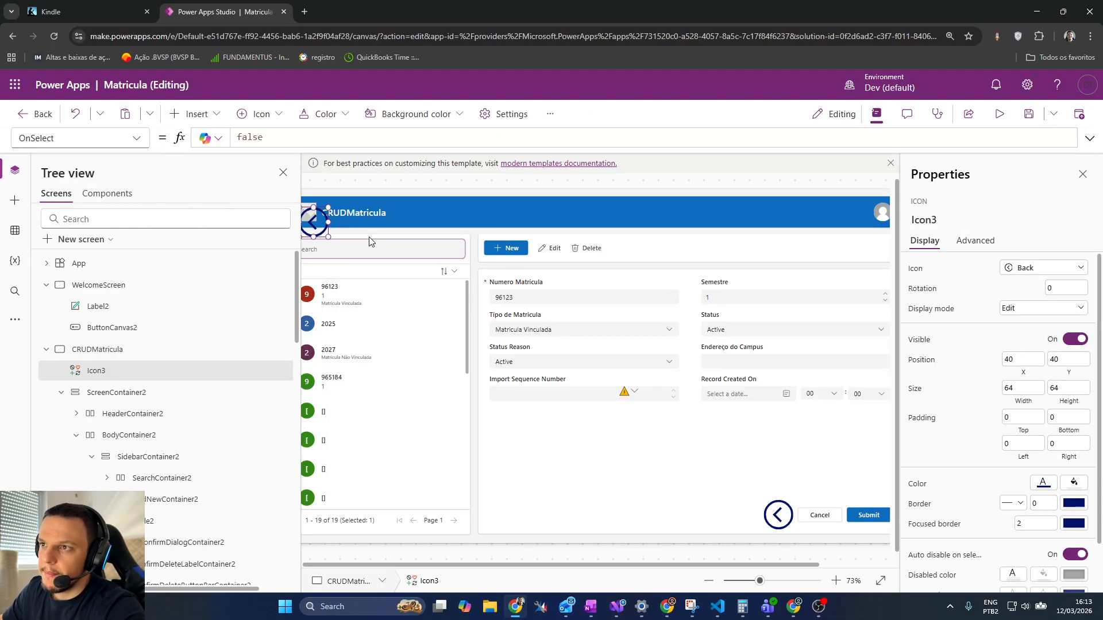
drag(319, 224, 561, 392)
drag(553, 459, 469, 532)
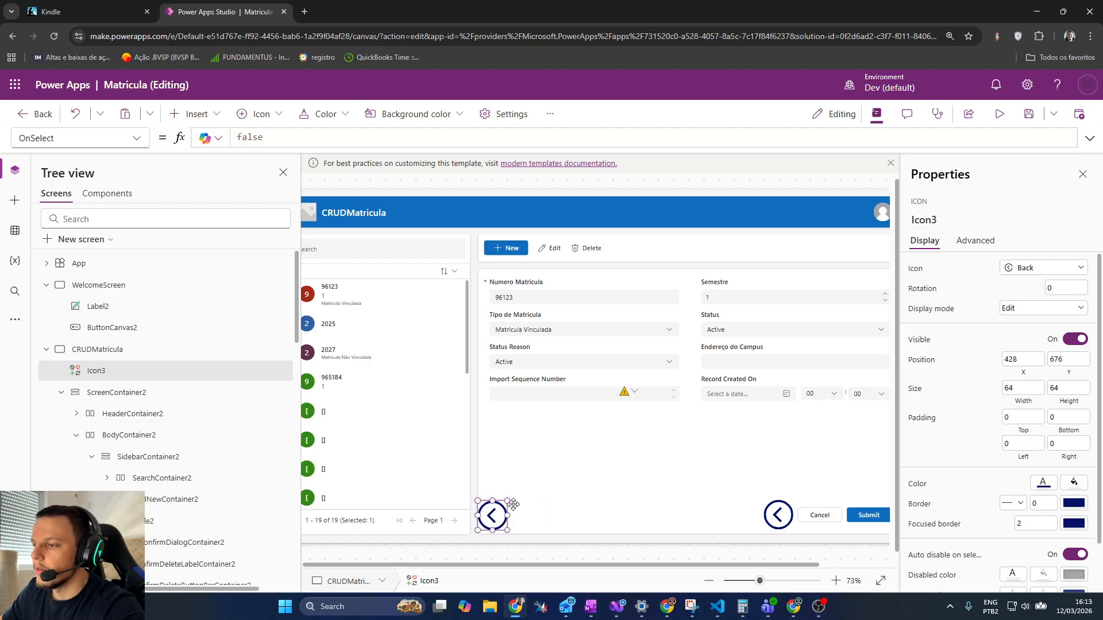
Step: Try deleting both back icons, and undo the deletions
key(Delete)
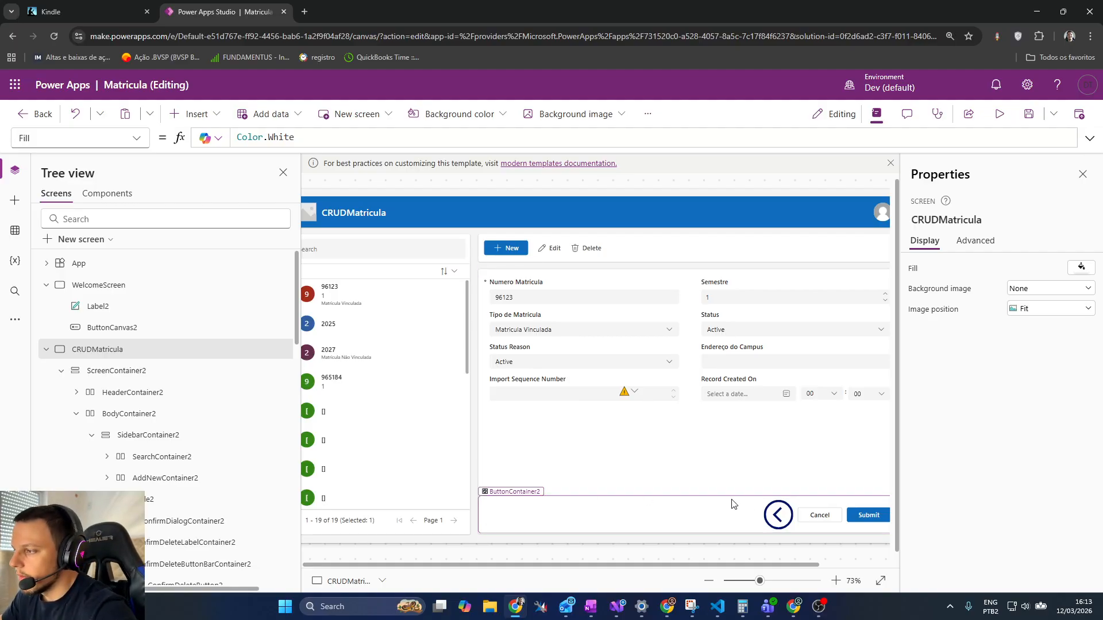
drag(778, 513, 745, 515)
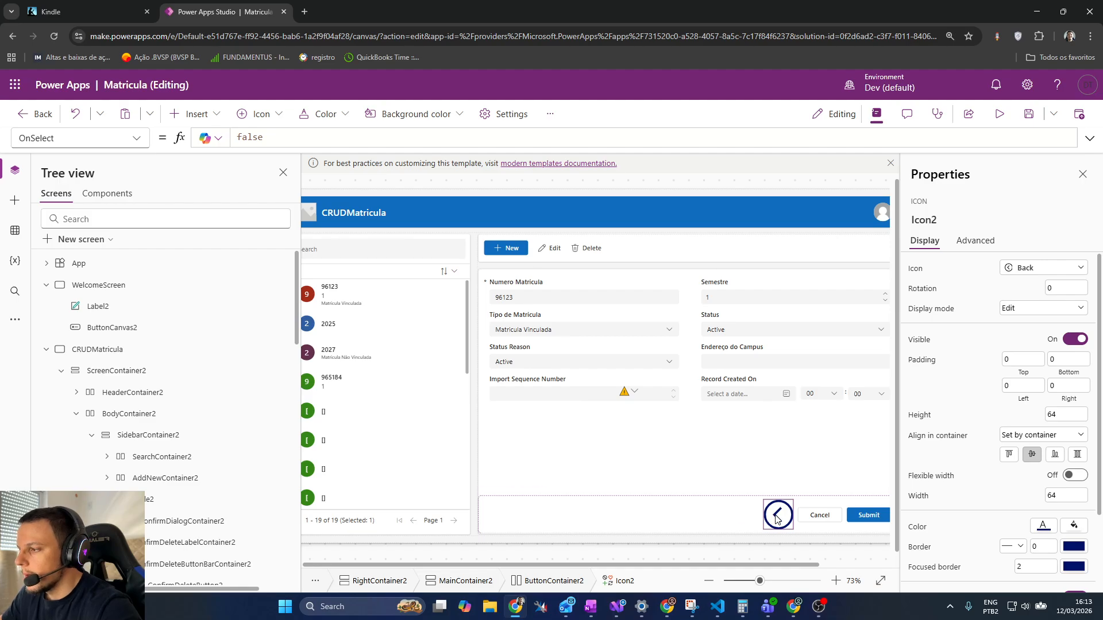
key(Delete)
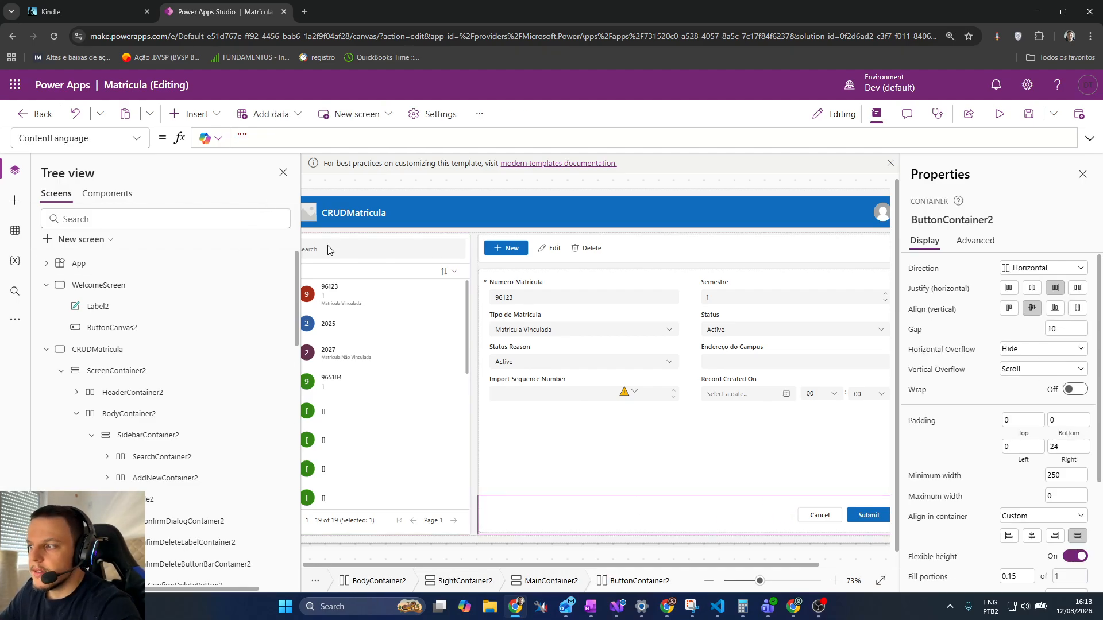
key(ctrl+z)
click(615, 443)
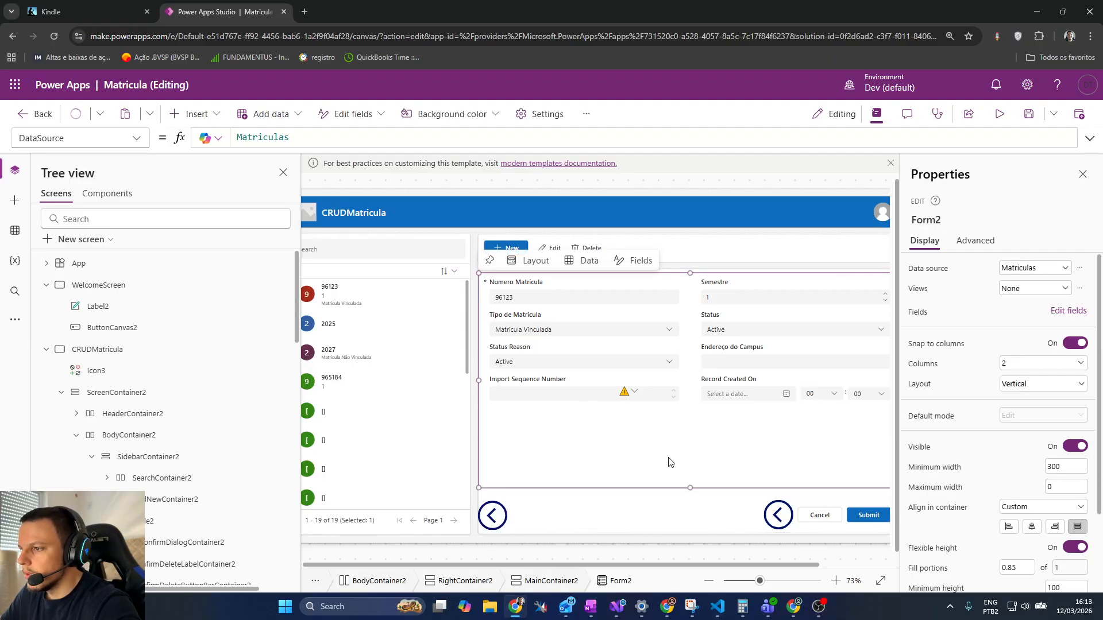
Step: Delete the back icon beside the Cancel button and move the remaining one to about X 452, Y 672
click(768, 517)
key(Delete)
drag(487, 517, 498, 515)
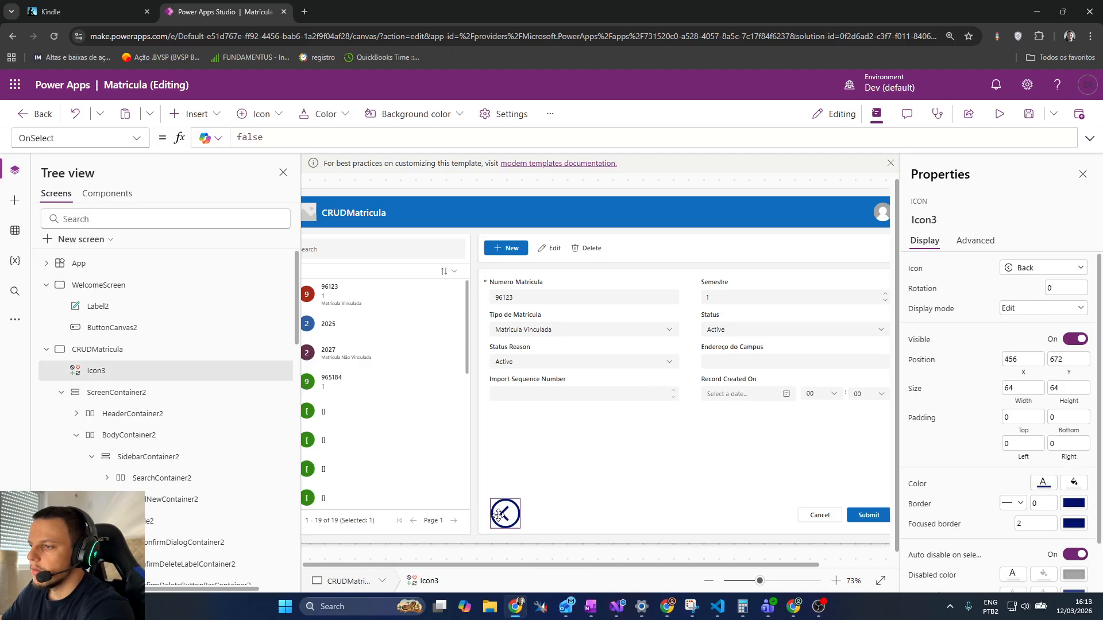
click(283, 173)
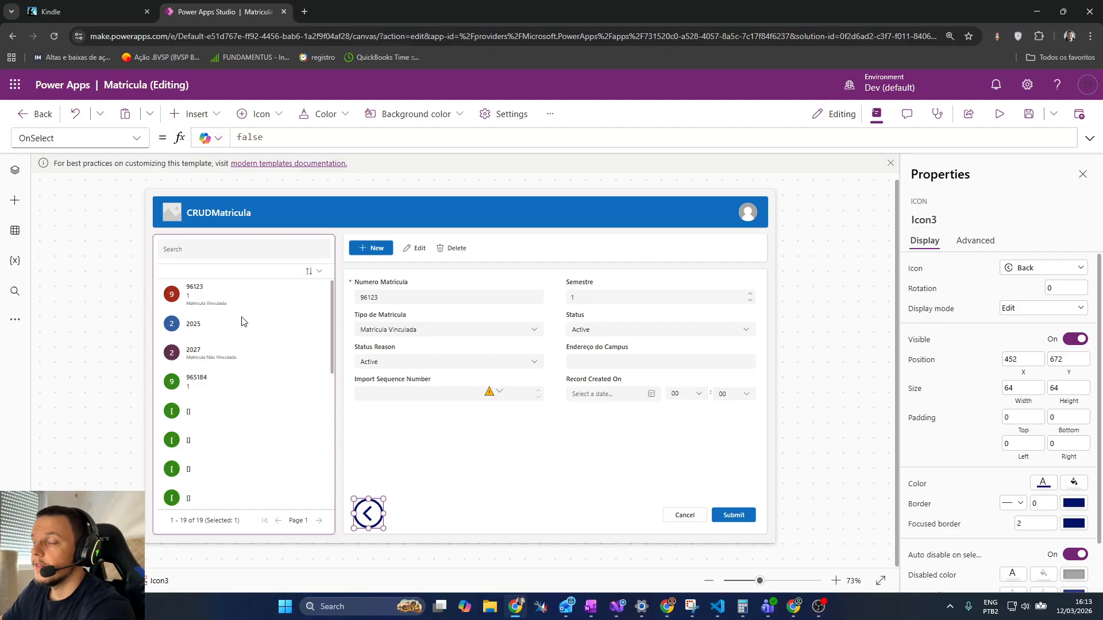
Step: Set the back icon's OnSelect formula to Navigate(WelcomeScreen), and test the navigation to the welcome screen and back
double_click(258, 138)
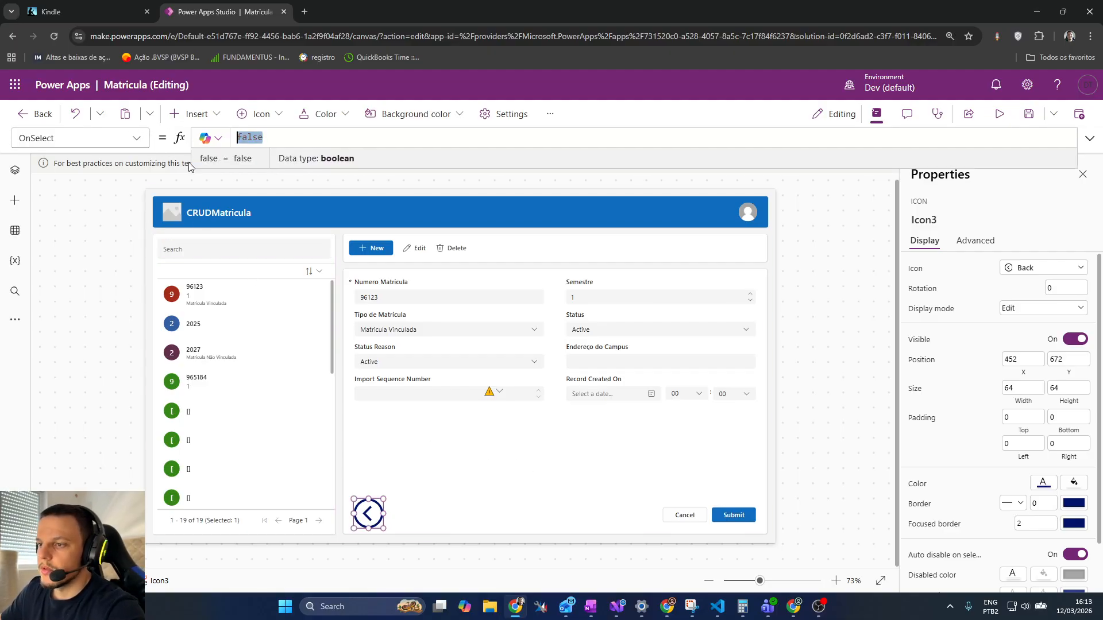
text(Navi)
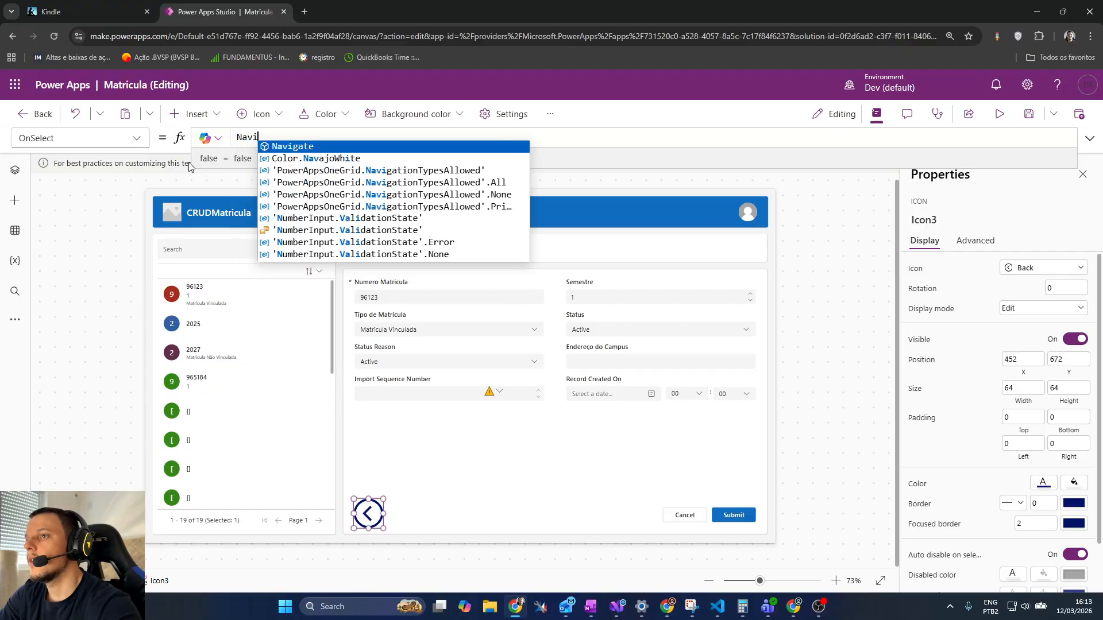
text(gate(')
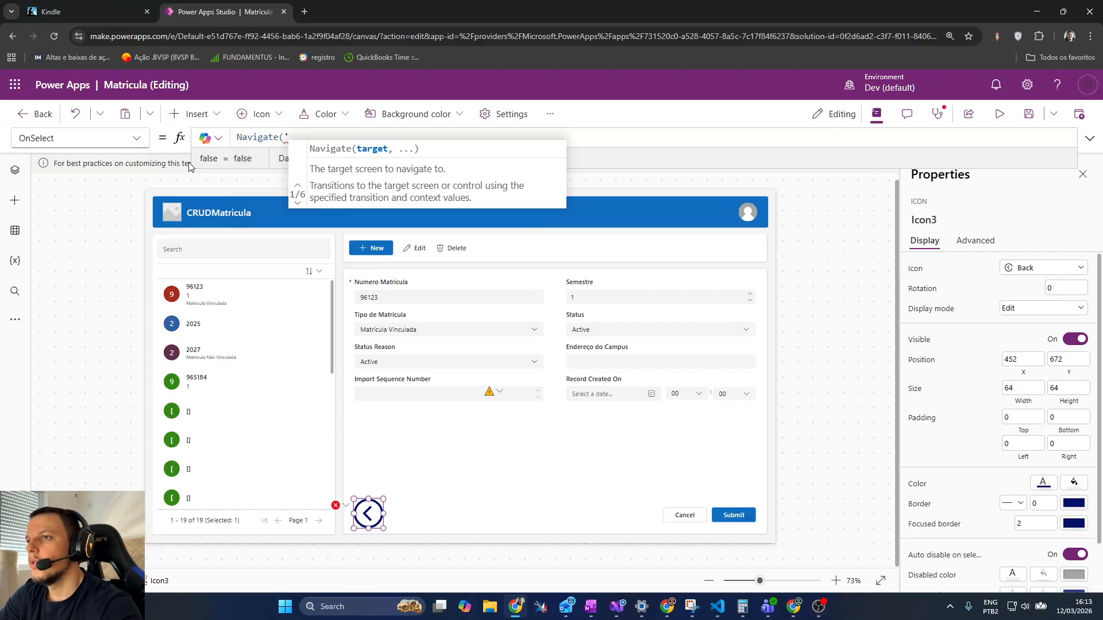
key(BackSpace)
key(Down)
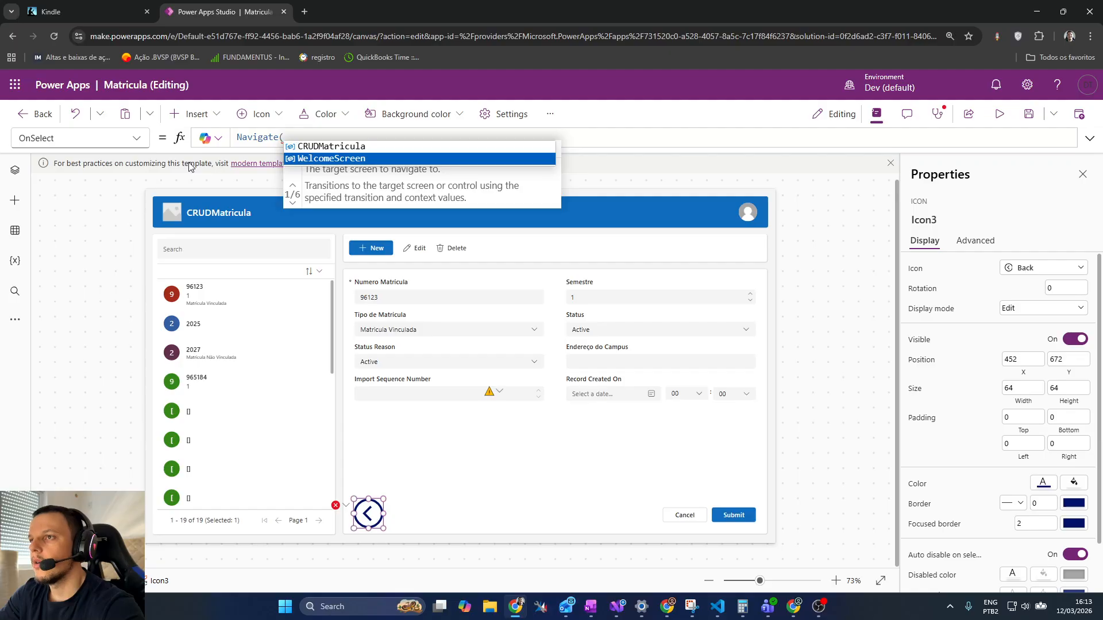
key(Tab)
text())
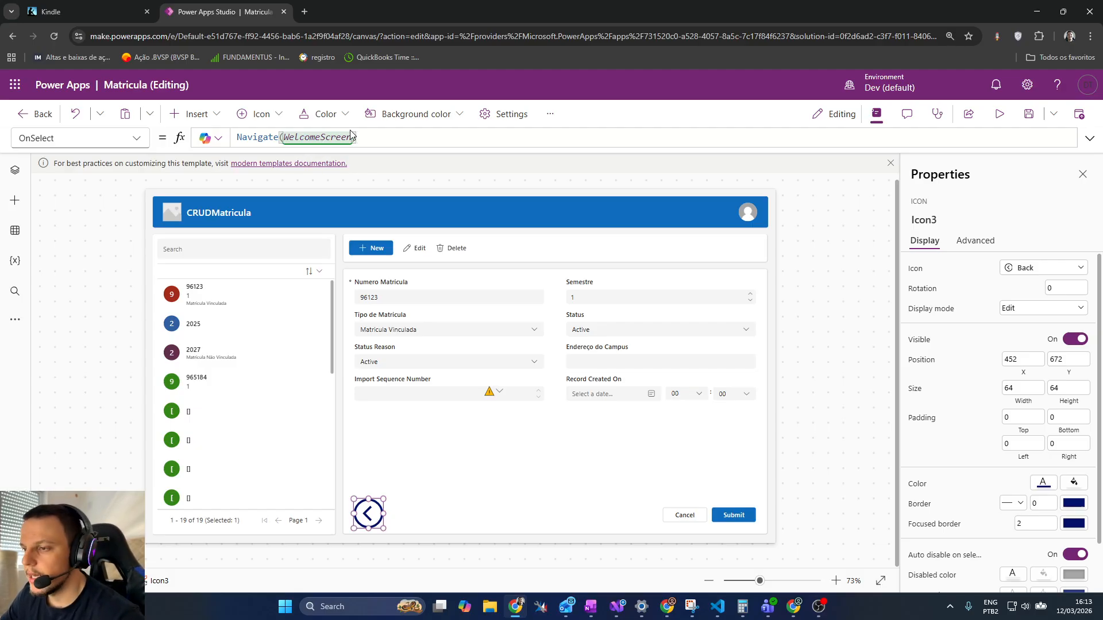
alt+click(366, 513)
alt+click(459, 389)
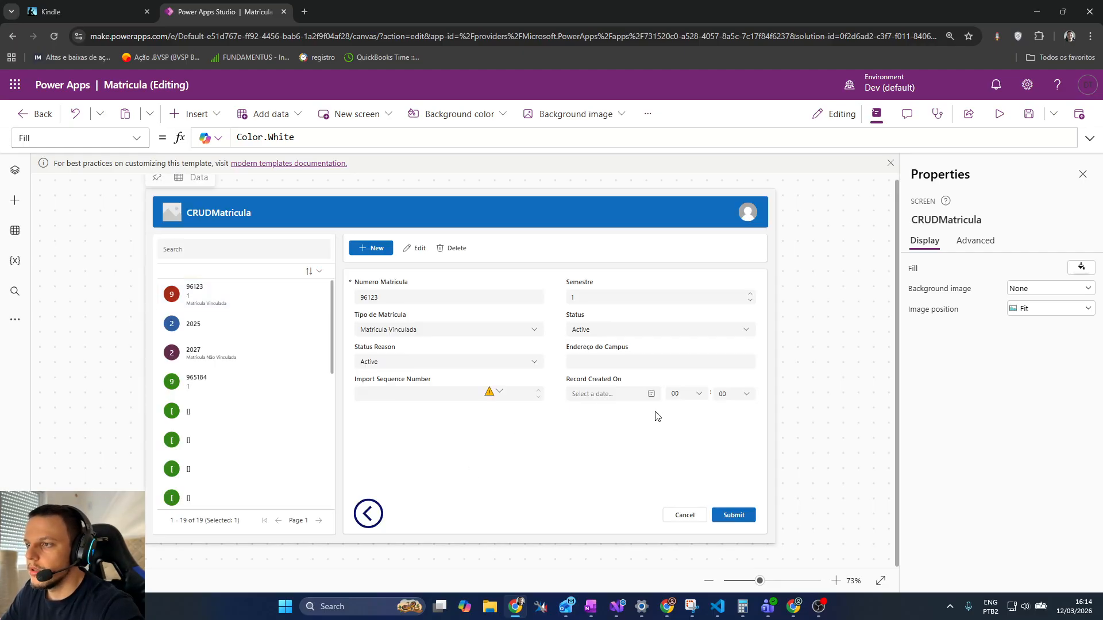
Step: Apply the Active Matriculas view to the record table beside the form, and switch it to the Inactive Matriculas view
click(293, 249)
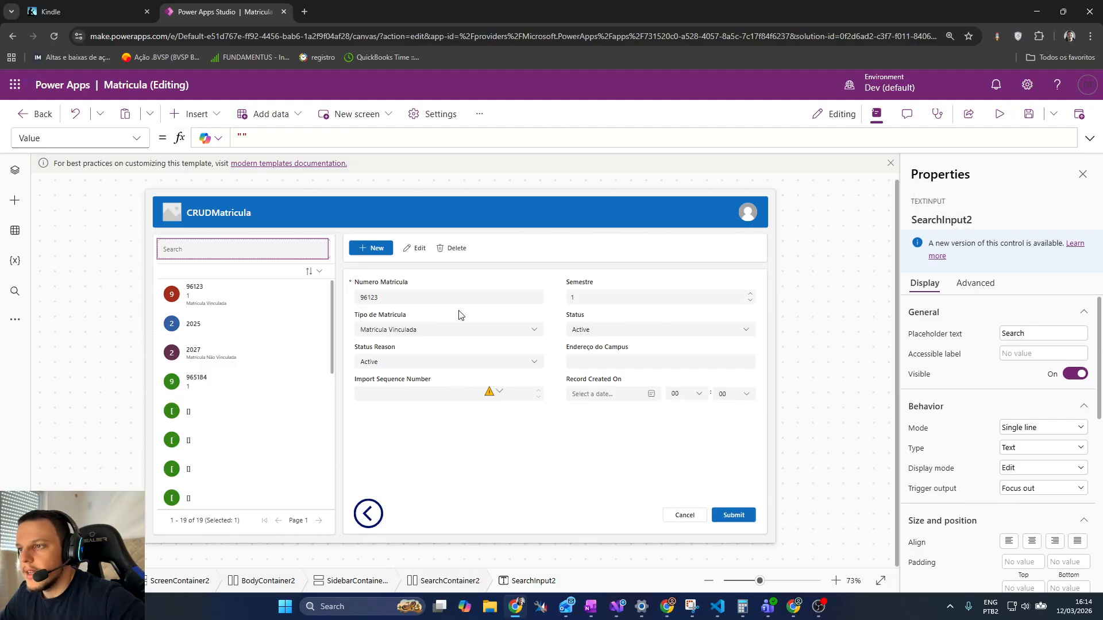
click(164, 289)
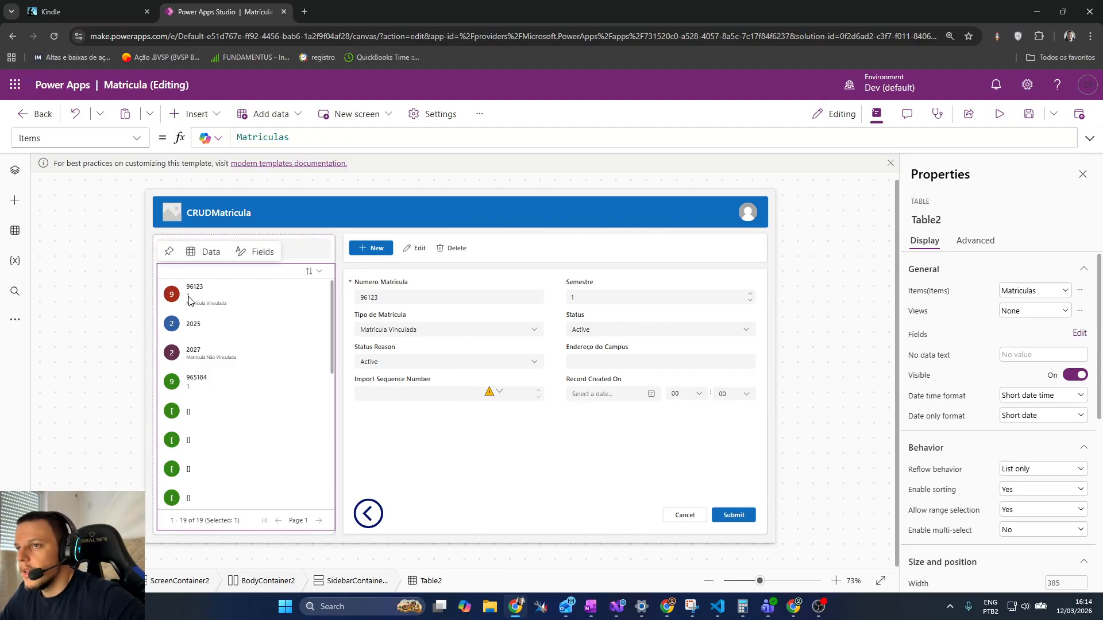
click(1063, 312)
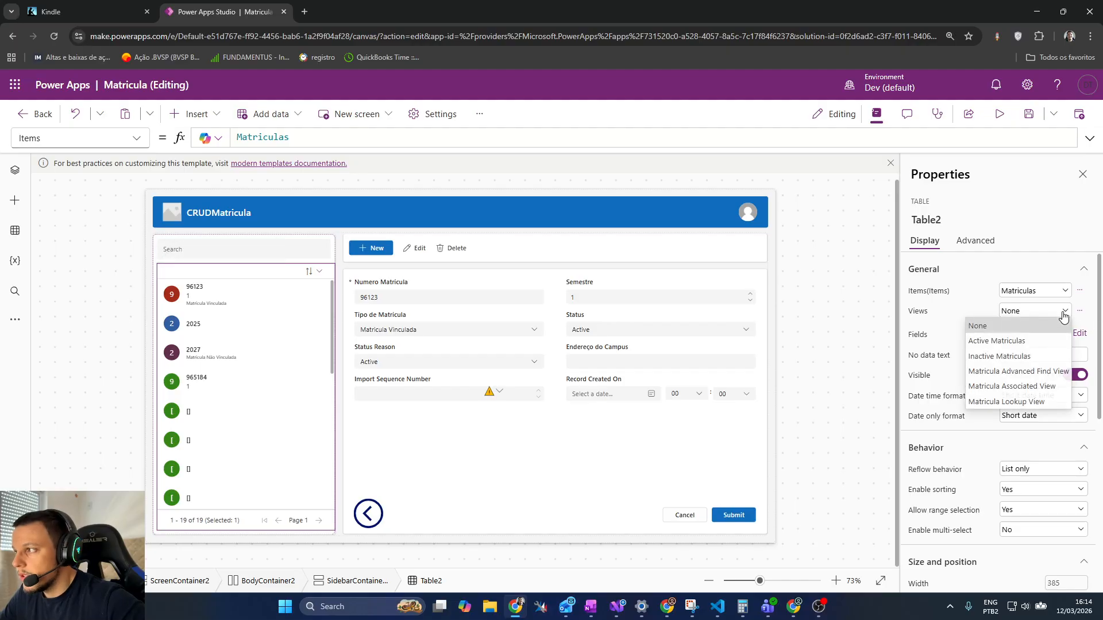
click(1046, 342)
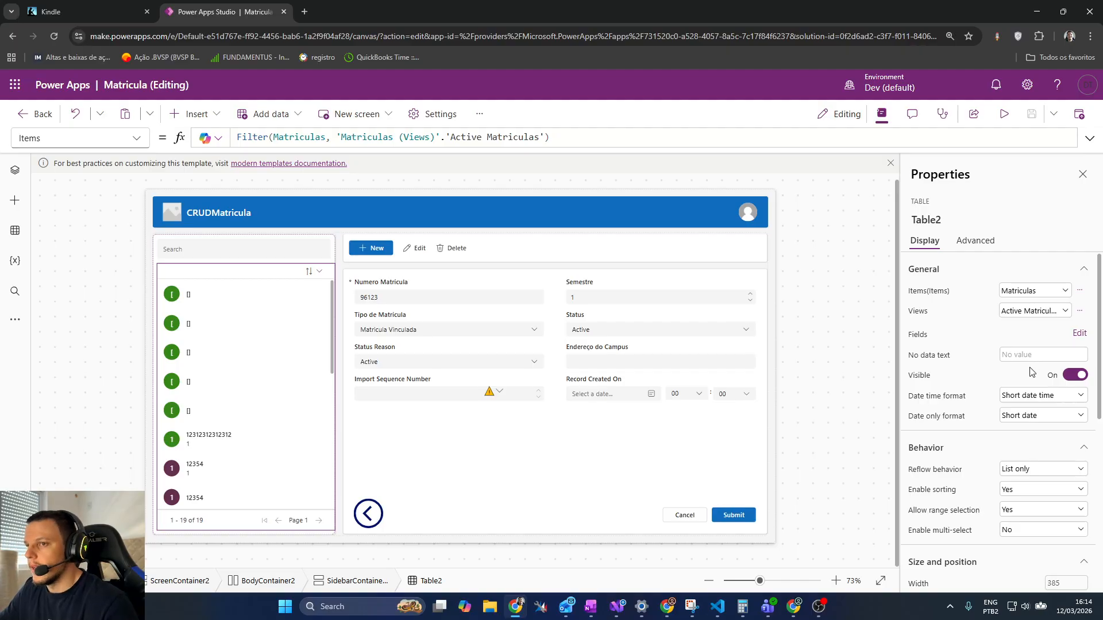
click(1039, 311)
click(1016, 356)
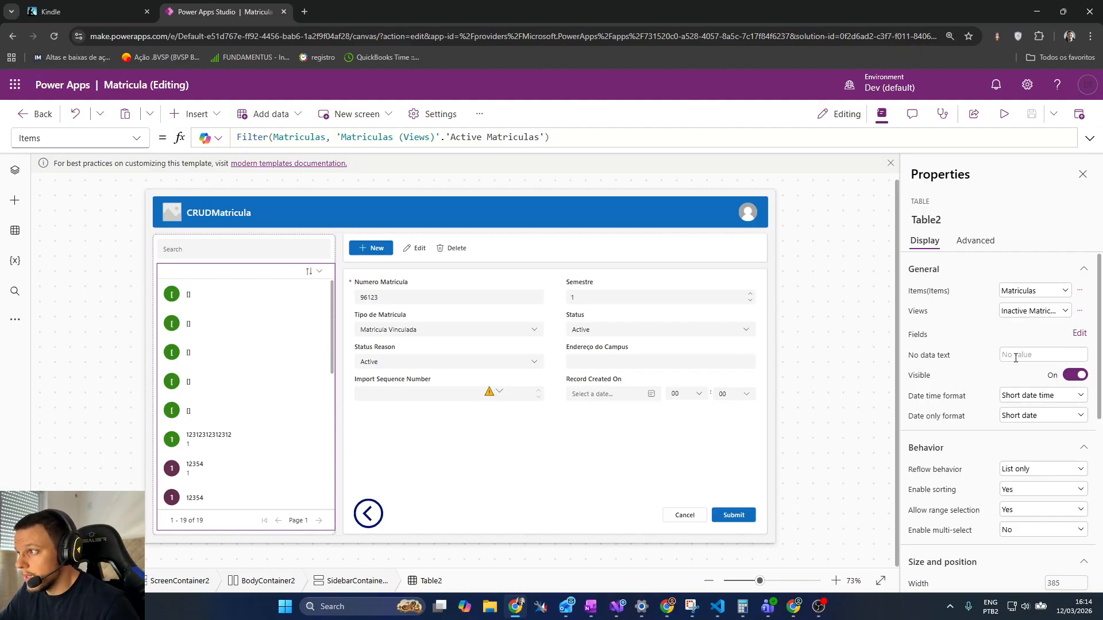